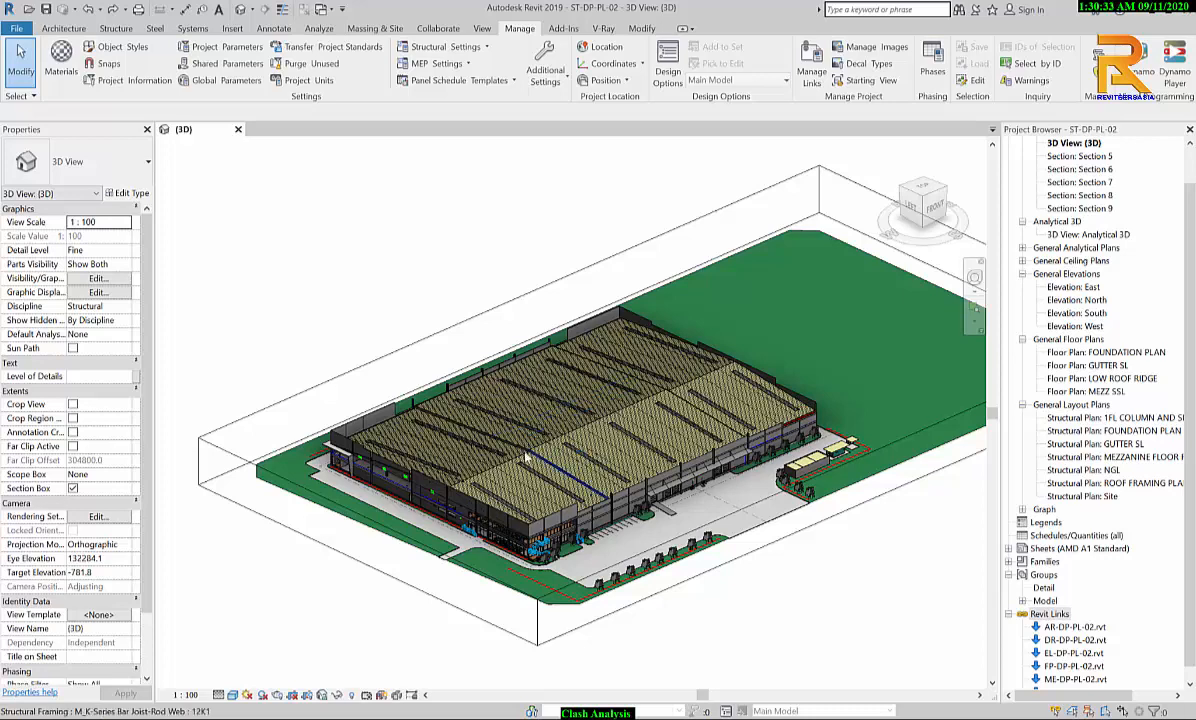
Step: Examine the building in the 3D view and go through the AR, DR, EL, FP, ME and WS models under Revit Links
{"action": "scroll", "coordinate": [487, 510], "scroll_direction": "up", "scroll_amount": 4}
{"action": "middle_click_drag", "start_coordinate": [487, 510], "coordinate": [481, 454]}
{"action": "scroll", "coordinate": [480, 462], "scroll_direction": "up", "scroll_amount": 3}
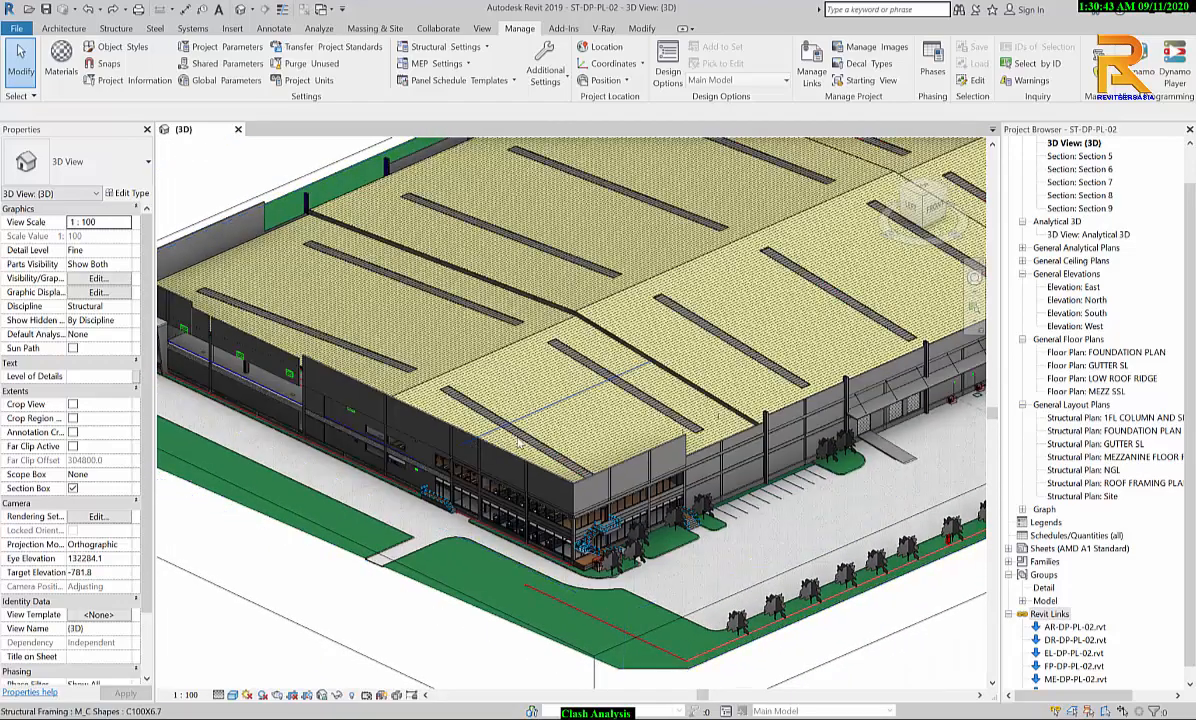
{"action": "scroll", "coordinate": [985, 562], "scroll_direction": "down", "scroll_amount": 3}
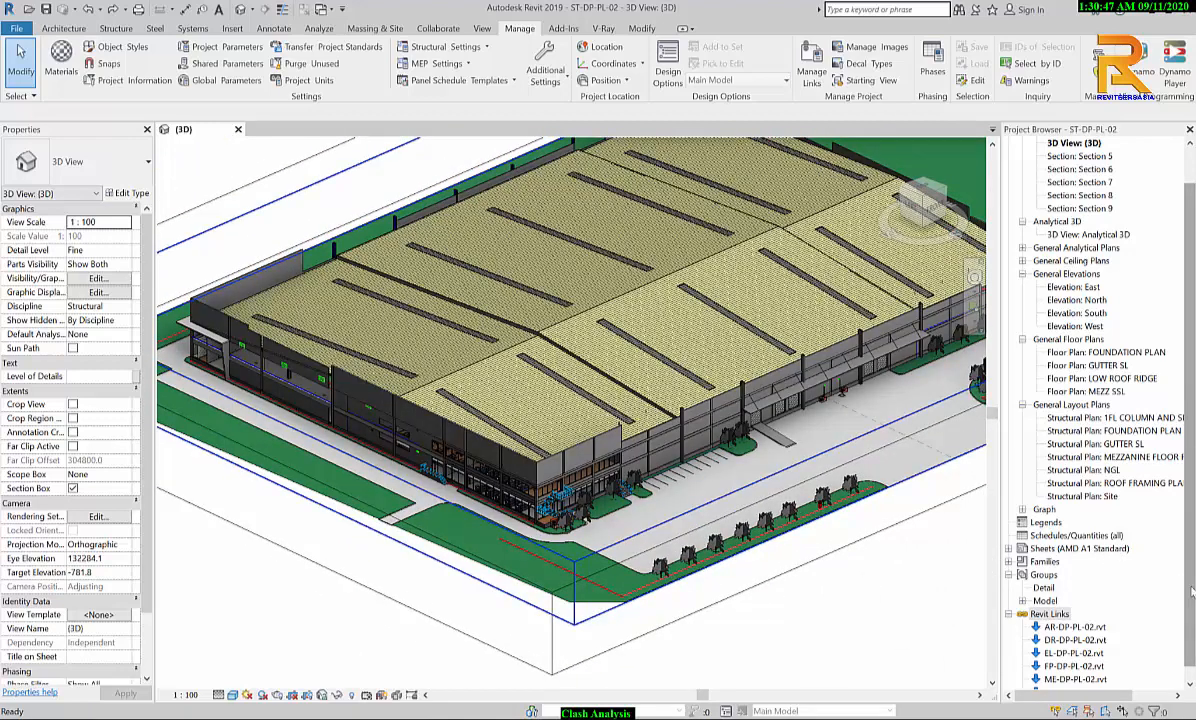
{"action": "left_click_drag", "start_coordinate": [1189, 591], "coordinate": [1184, 639]}
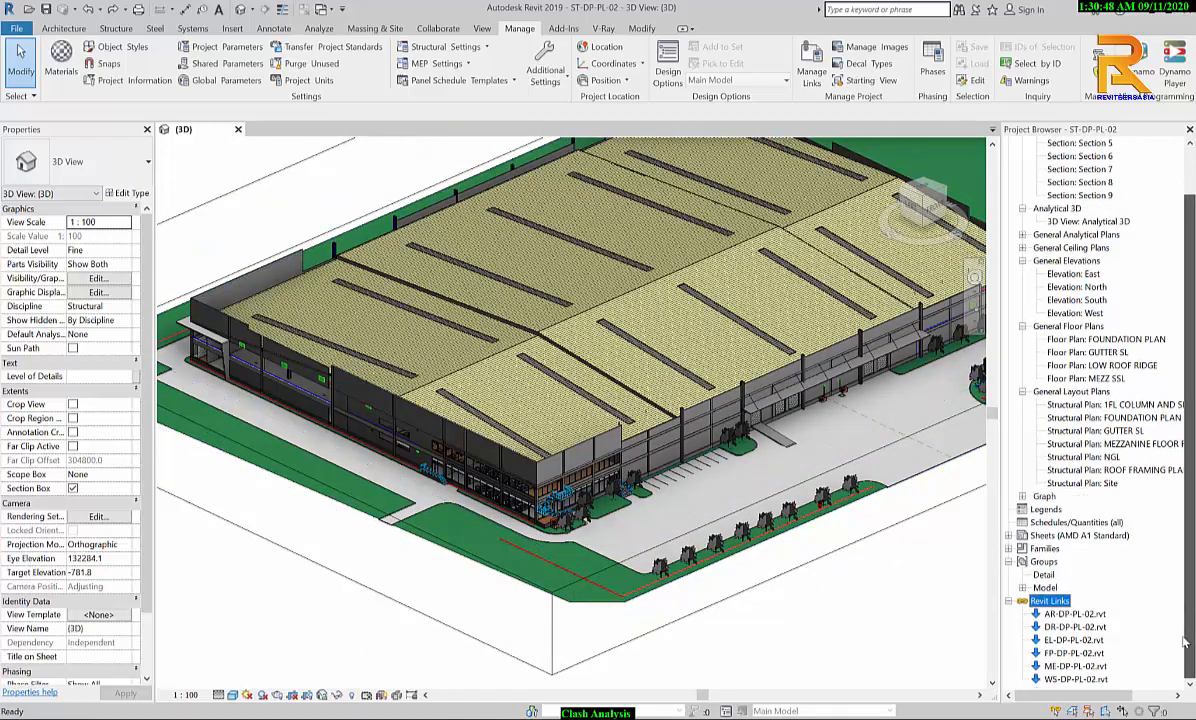
{"action": "left_click", "coordinate": [1072, 613]}
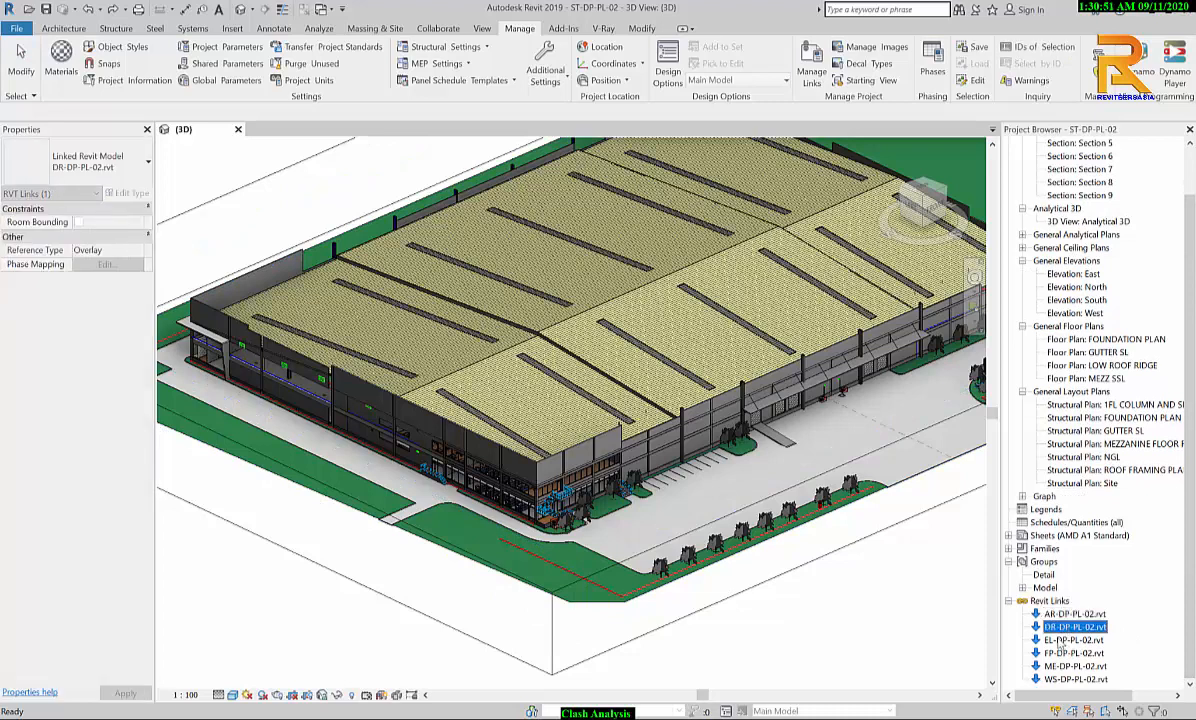
{"action": "left_click", "coordinate": [1072, 640]}
{"action": "left_click", "coordinate": [1068, 653]}
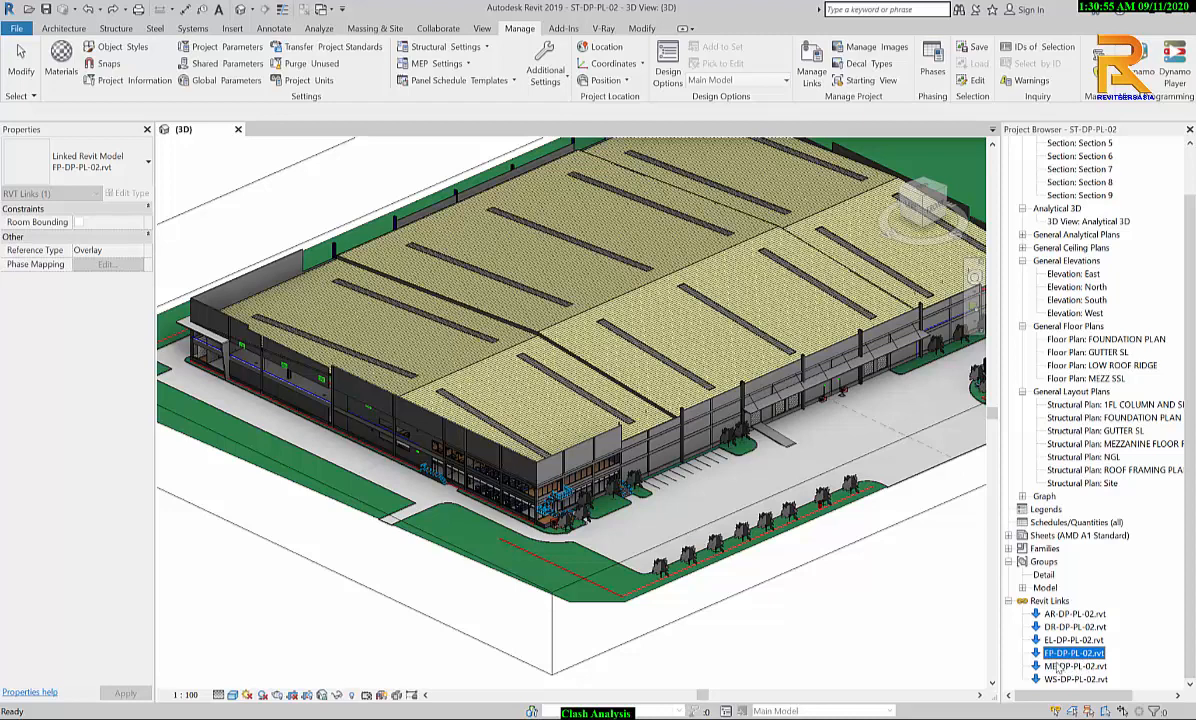
{"action": "left_click", "coordinate": [1057, 666]}
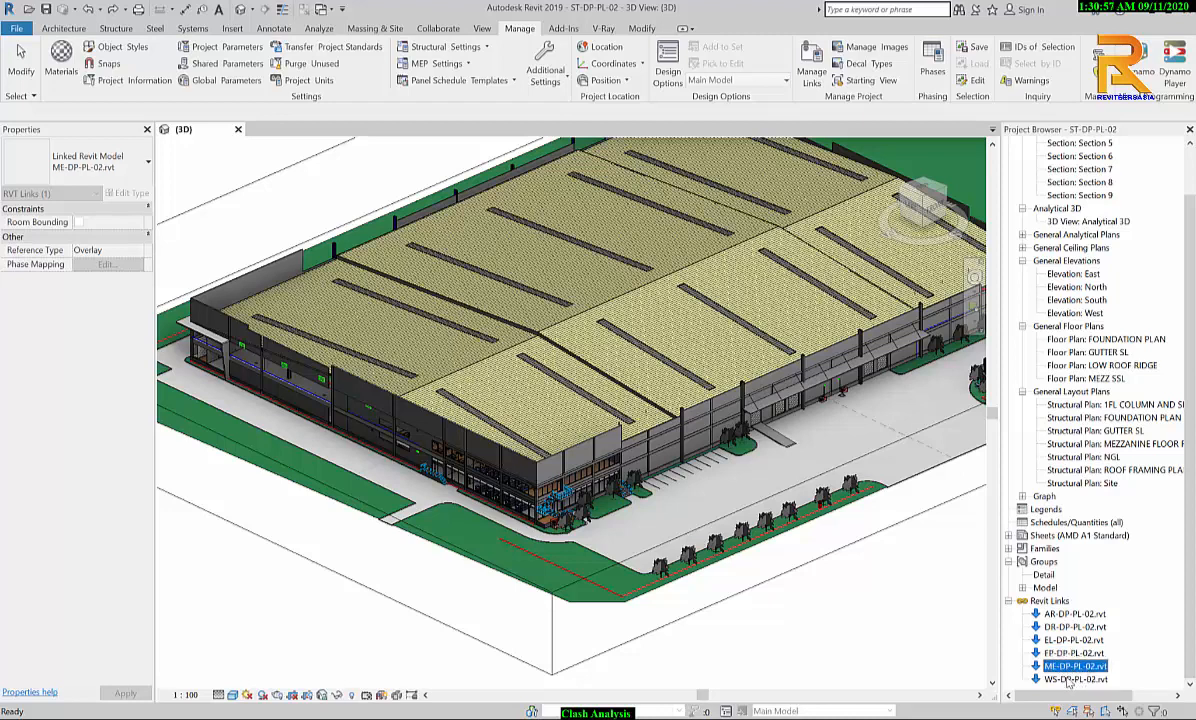
{"action": "left_click", "coordinate": [1066, 681]}
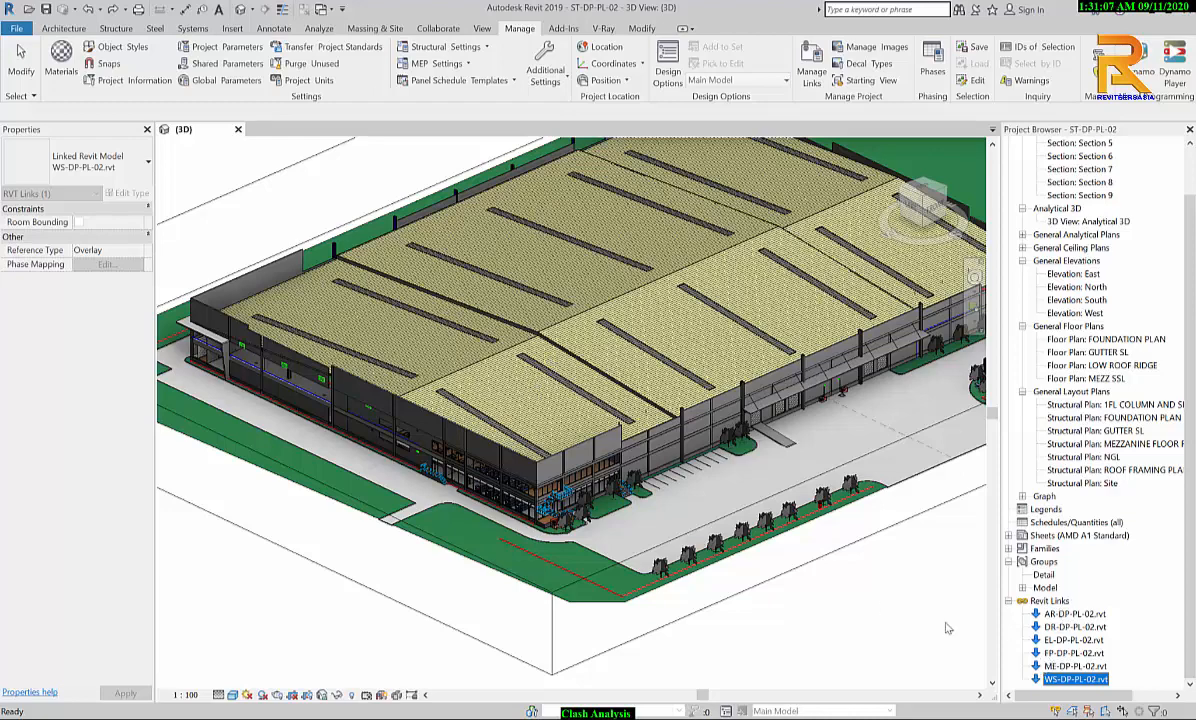
{"action": "left_click", "coordinate": [717, 619]}
{"action": "middle_click_drag", "start_coordinate": [714, 570], "coordinate": [706, 578]}
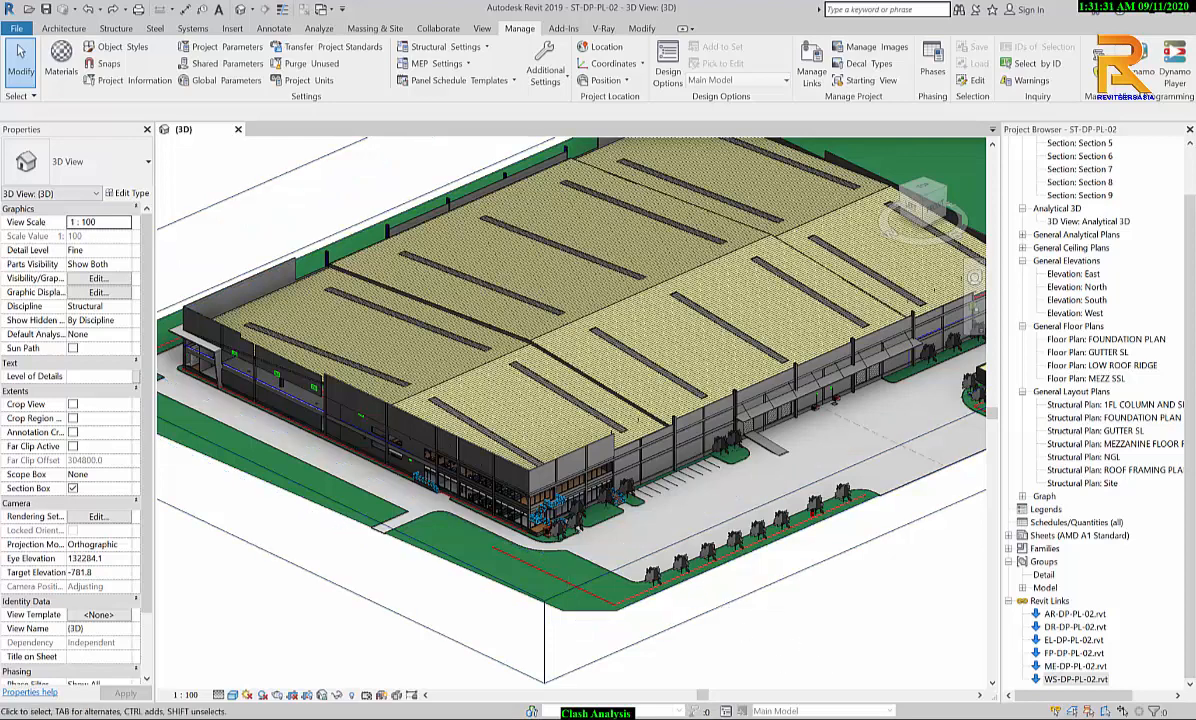
Step: Switch to the HVAC VS FIRE clash report in the browser and examine Clash1's element ID, layer and item names
{"action": "key", "text": "alt+Tab"}
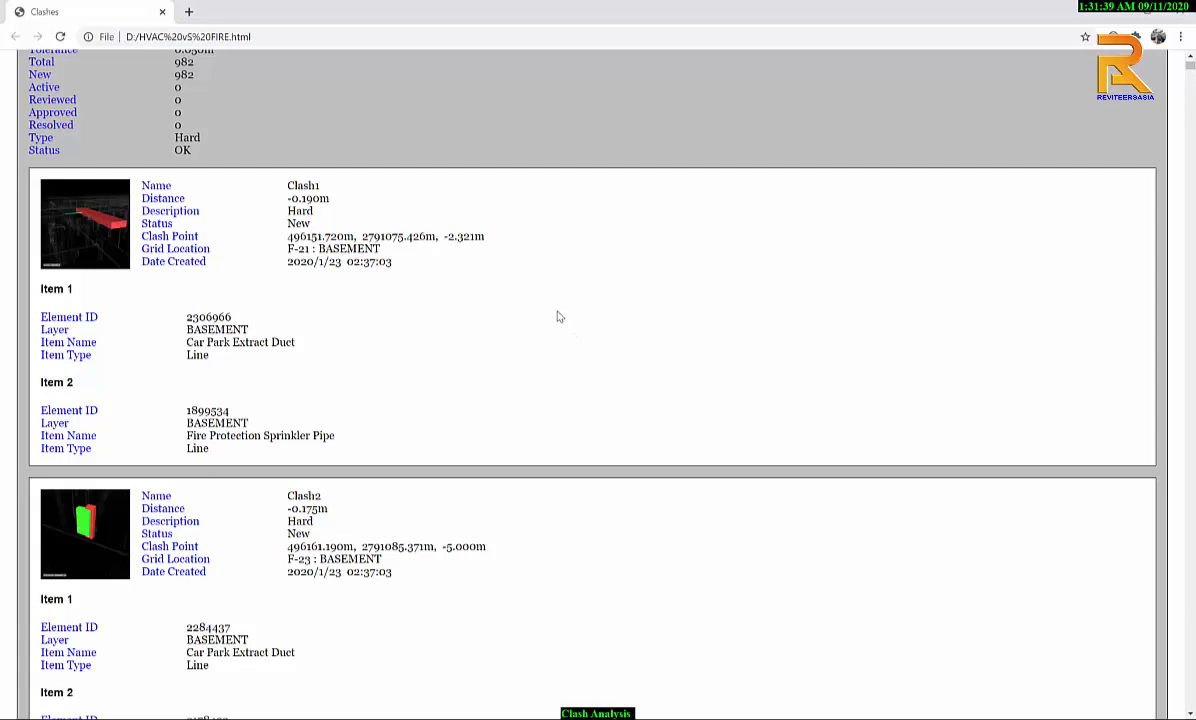
{"action": "scroll", "coordinate": [537, 340], "scroll_direction": "up", "scroll_amount": 2}
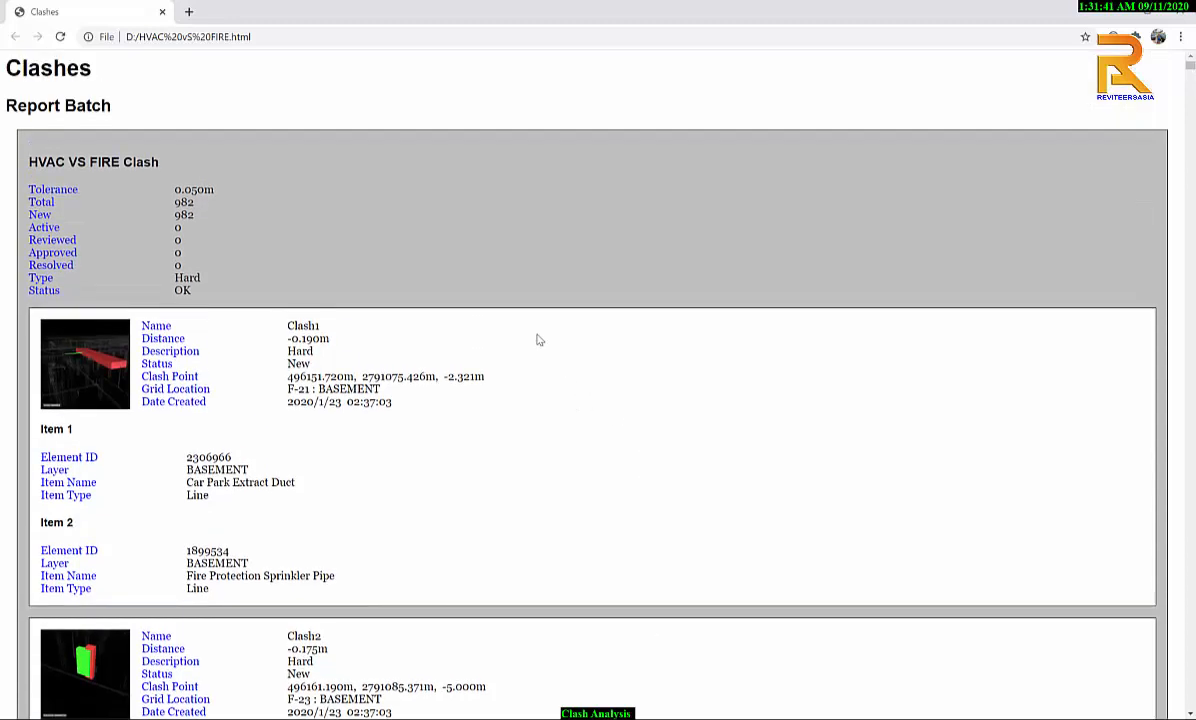
{"action": "scroll", "coordinate": [537, 340], "scroll_direction": "down", "scroll_amount": 2}
{"action": "scroll", "coordinate": [538, 329], "scroll_direction": "up", "scroll_amount": 2}
{"action": "left_click_drag", "start_coordinate": [186, 469], "coordinate": [252, 469]}
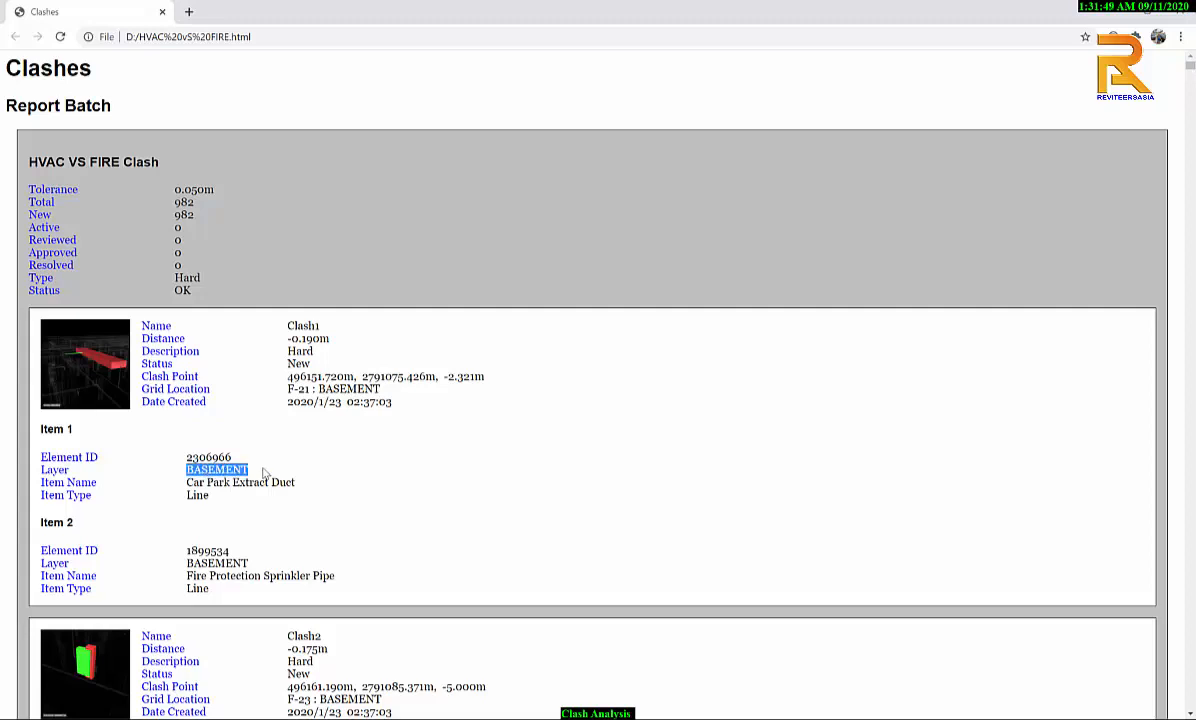
{"action": "scroll", "coordinate": [331, 471], "scroll_direction": "down", "scroll_amount": 1}
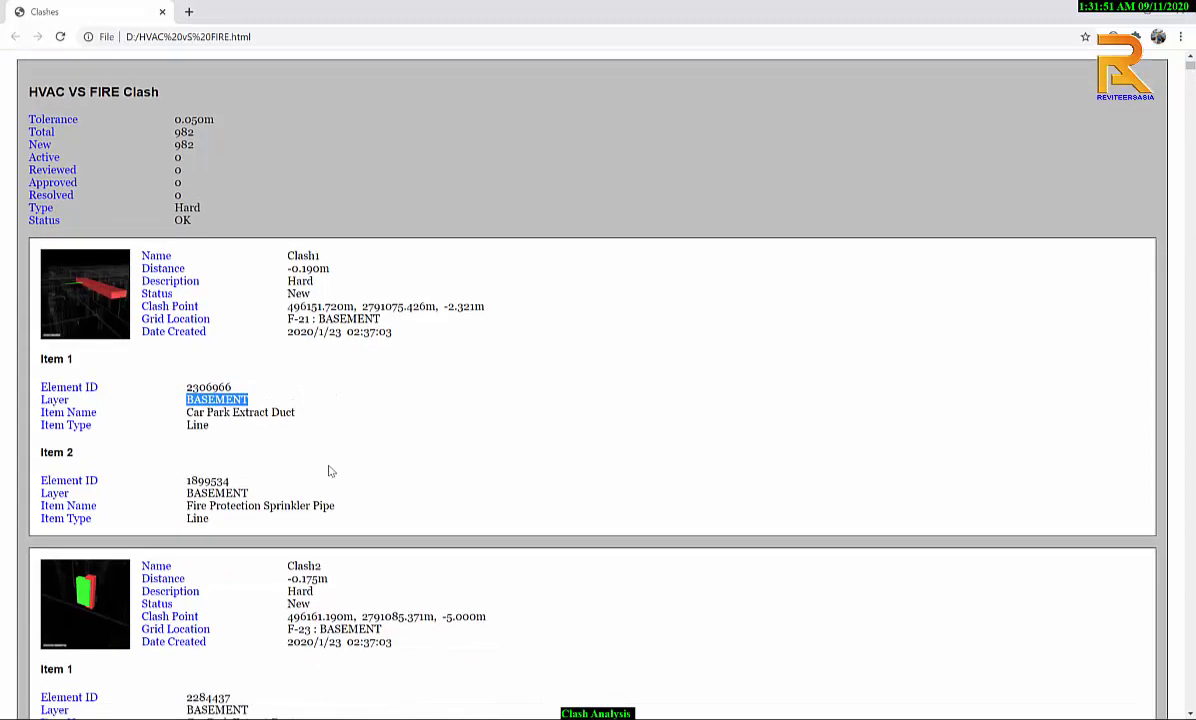
{"action": "left_click", "coordinate": [186, 414]}
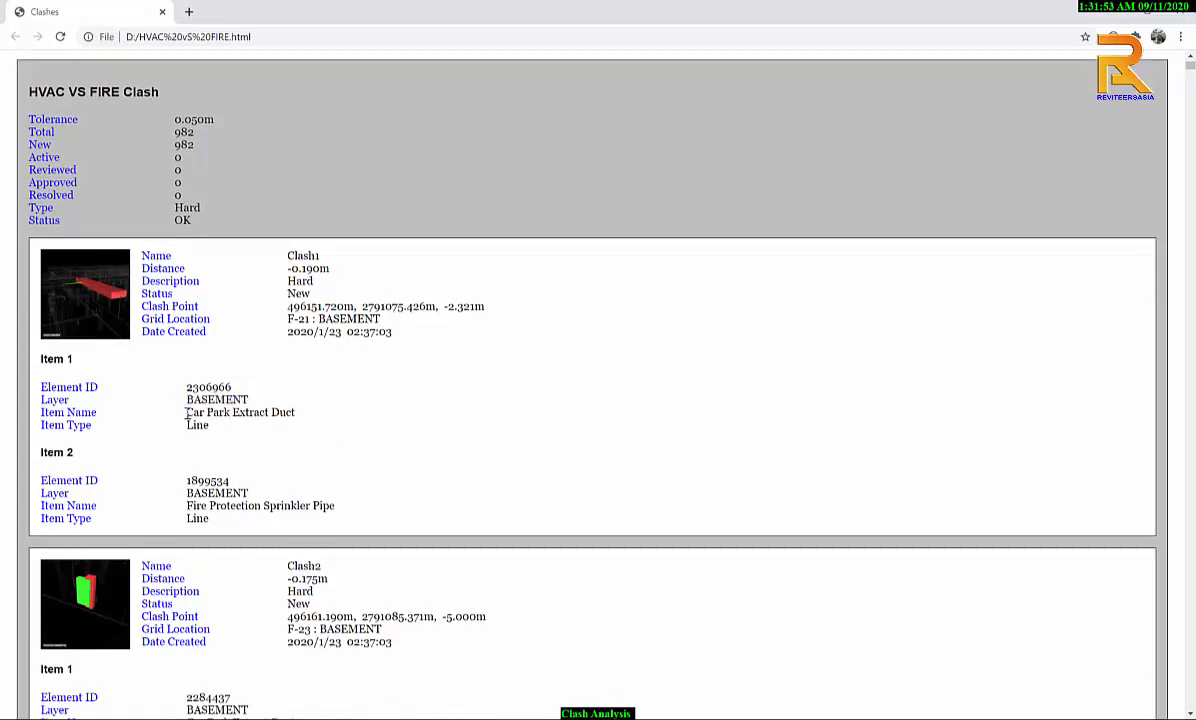
{"action": "left_click_drag", "start_coordinate": [186, 414], "coordinate": [304, 421]}
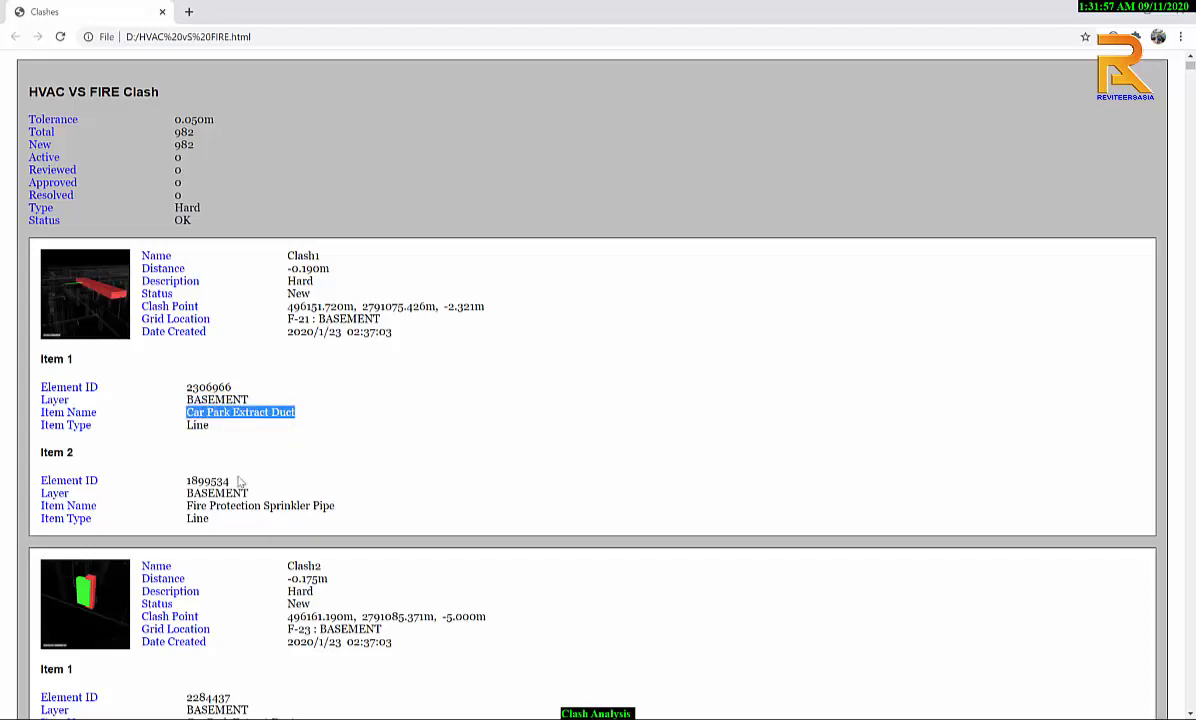
{"action": "left_click_drag", "start_coordinate": [187, 506], "coordinate": [351, 508]}
{"action": "left_click", "coordinate": [419, 468]}
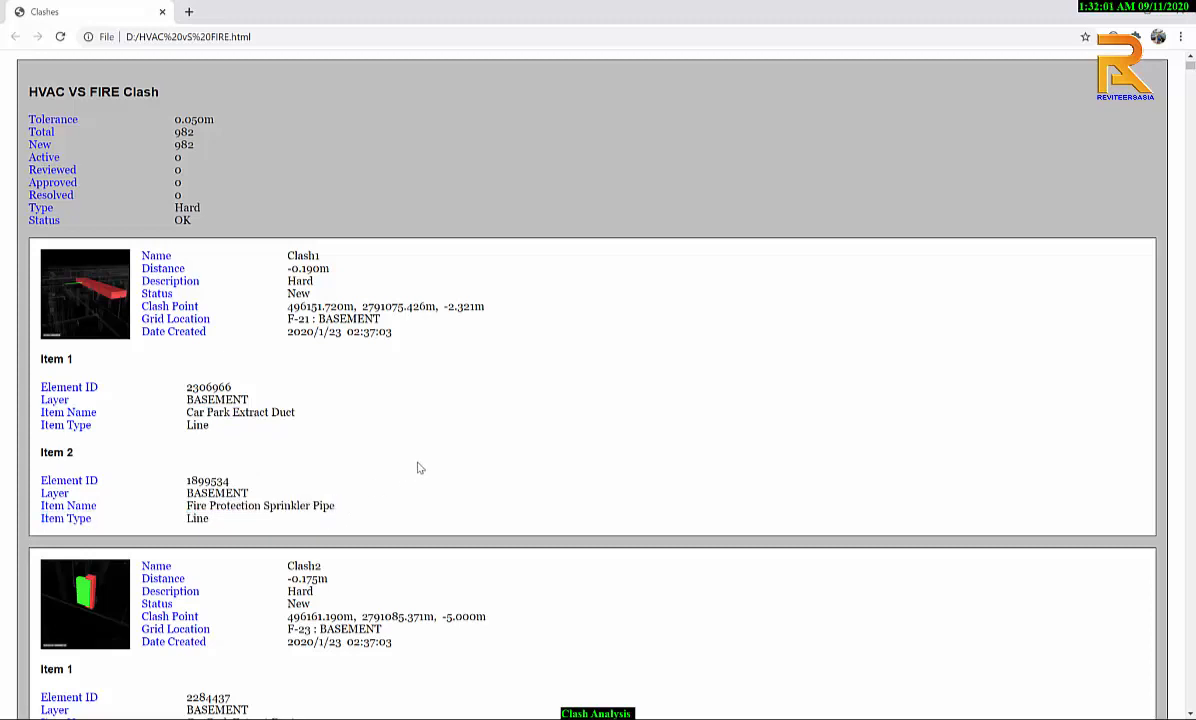
{"action": "scroll", "coordinate": [421, 467], "scroll_direction": "up", "scroll_amount": 1}
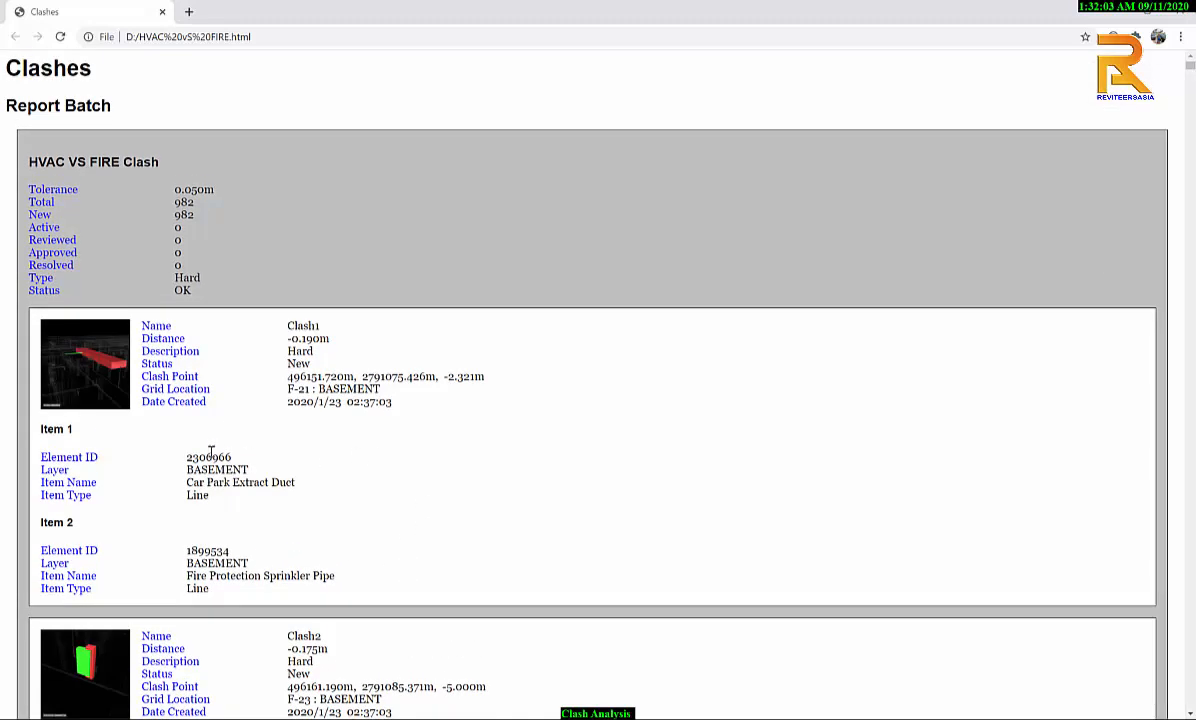
{"action": "left_click_drag", "start_coordinate": [188, 457], "coordinate": [247, 460]}
Step: Switch to File Explorer and open the NWC folder in D:\00.05 Revit Presentation\03 UAP Iloilo 01\Revit Models\RP-05 Navisworks Clash Analysis
{"action": "key", "text": "alt+Tab"}
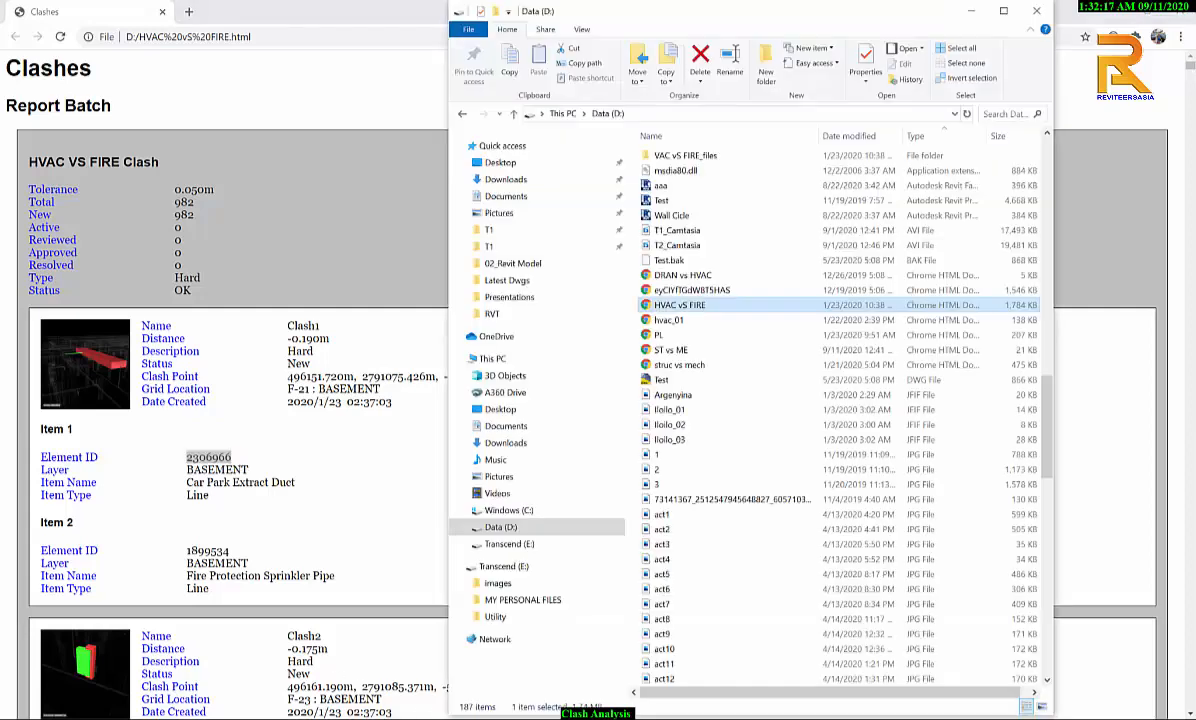
{"action": "scroll", "coordinate": [688, 165], "scroll_direction": "up", "scroll_amount": 15}
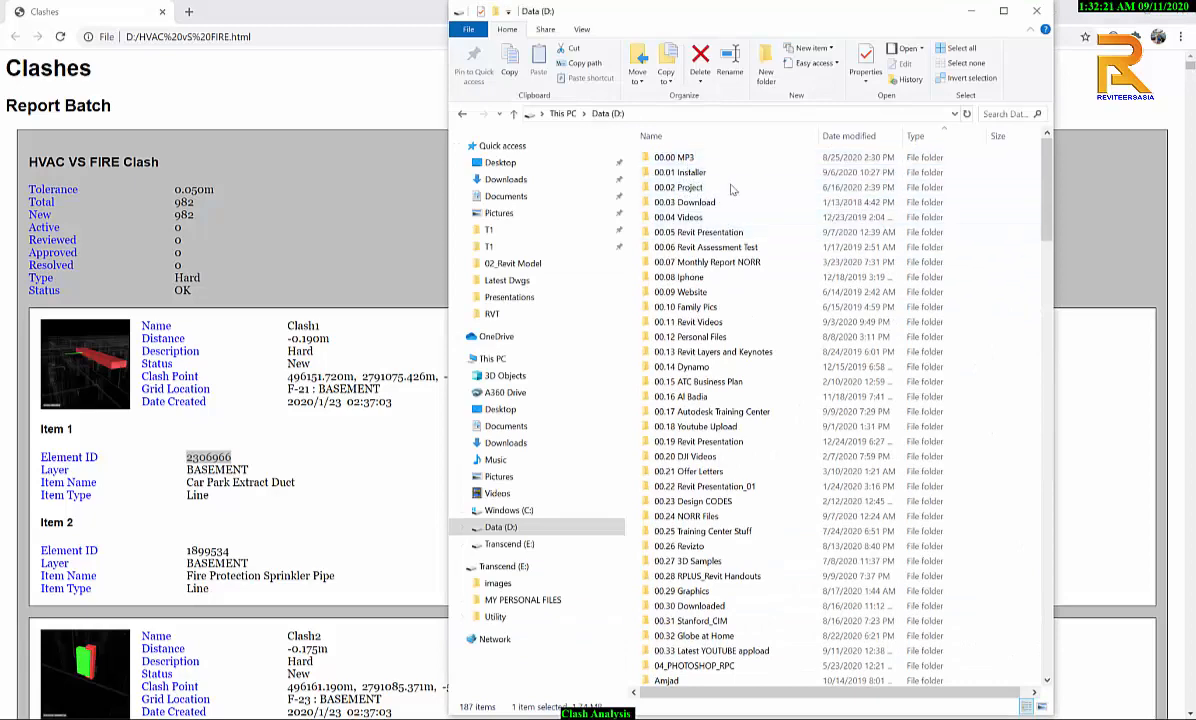
{"action": "double_click", "coordinate": [712, 231]}
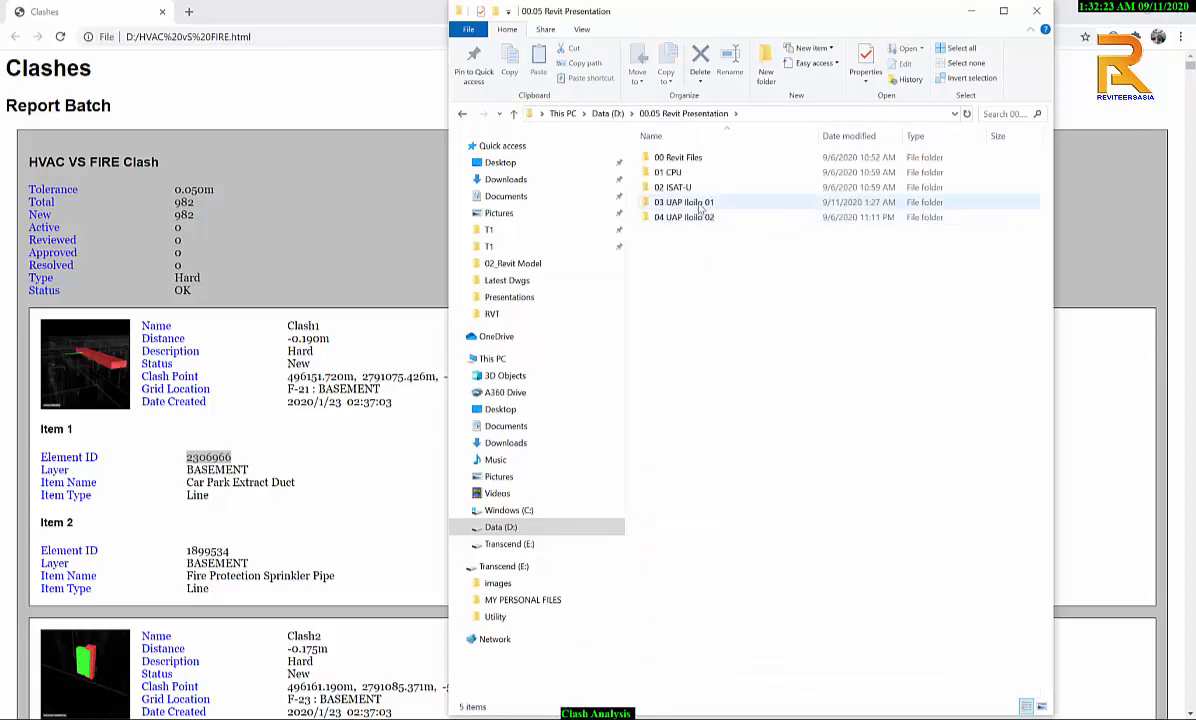
{"action": "double_click", "coordinate": [712, 205]}
{"action": "double_click", "coordinate": [677, 172]}
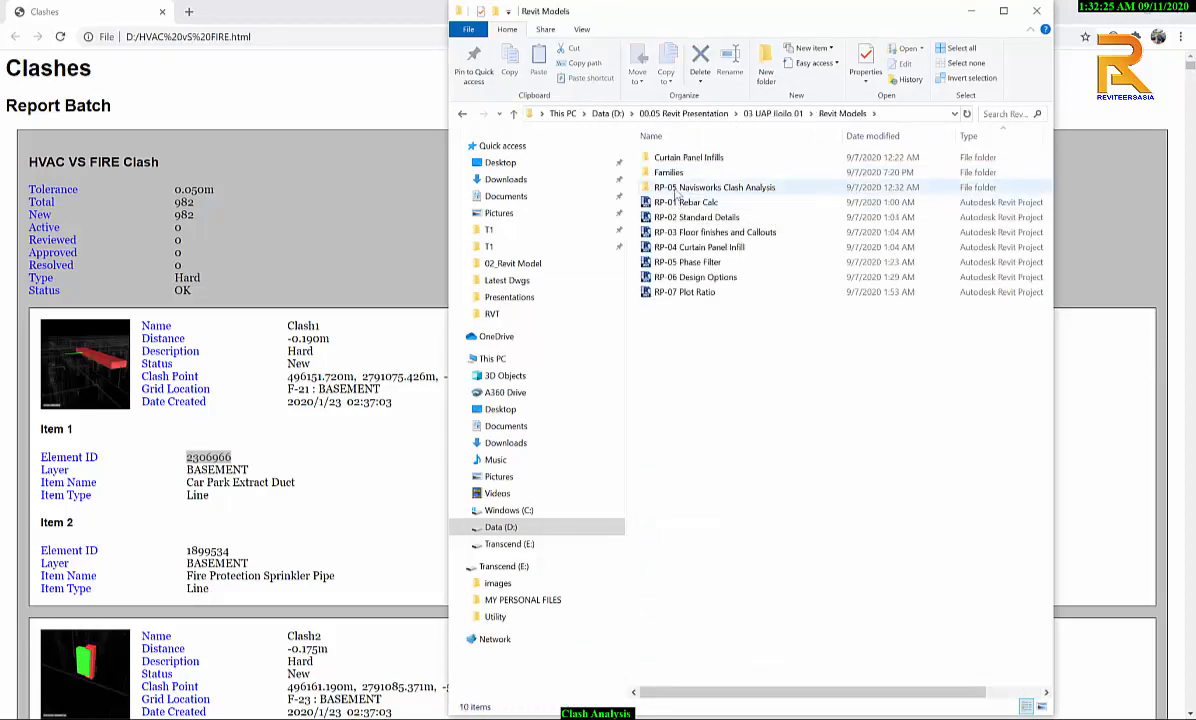
{"action": "double_click", "coordinate": [676, 187]}
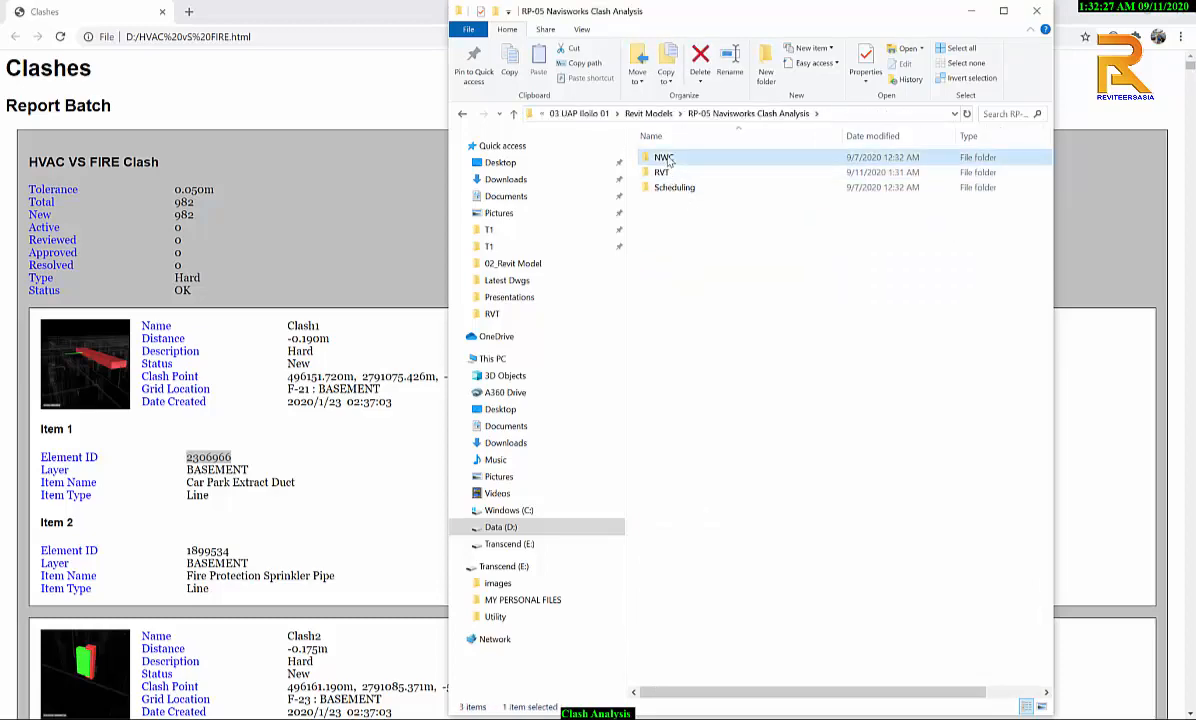
{"action": "double_click", "coordinate": [668, 172]}
Step: Minimize the clash report window, check the cache files in the NWC folder and switch to Navisworks Manage
{"action": "left_click", "coordinate": [355, 4]}
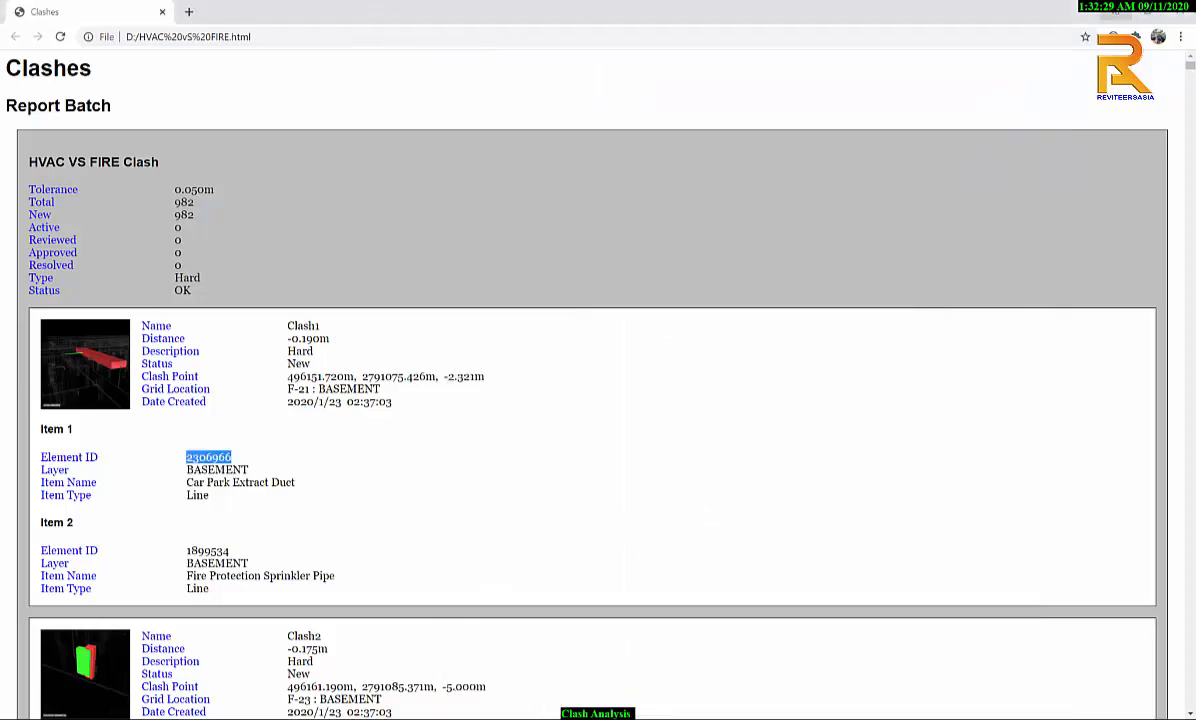
{"action": "left_click", "coordinate": [1112, 10]}
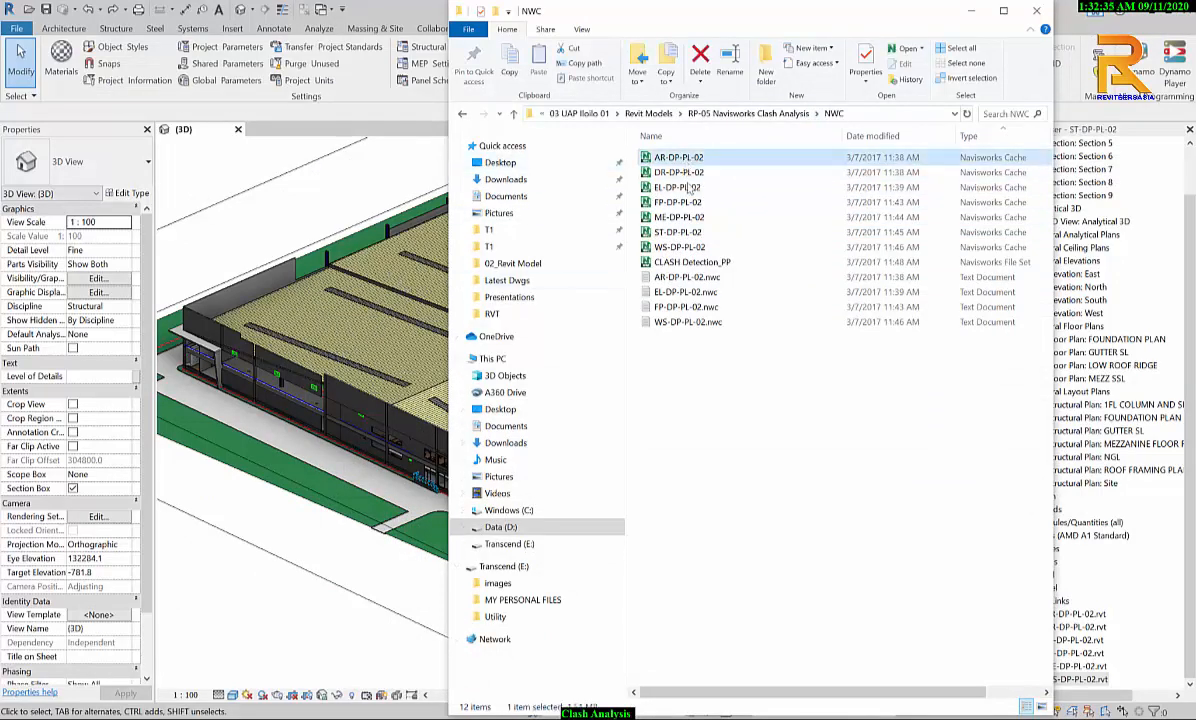
{"action": "left_click", "coordinate": [668, 250]}
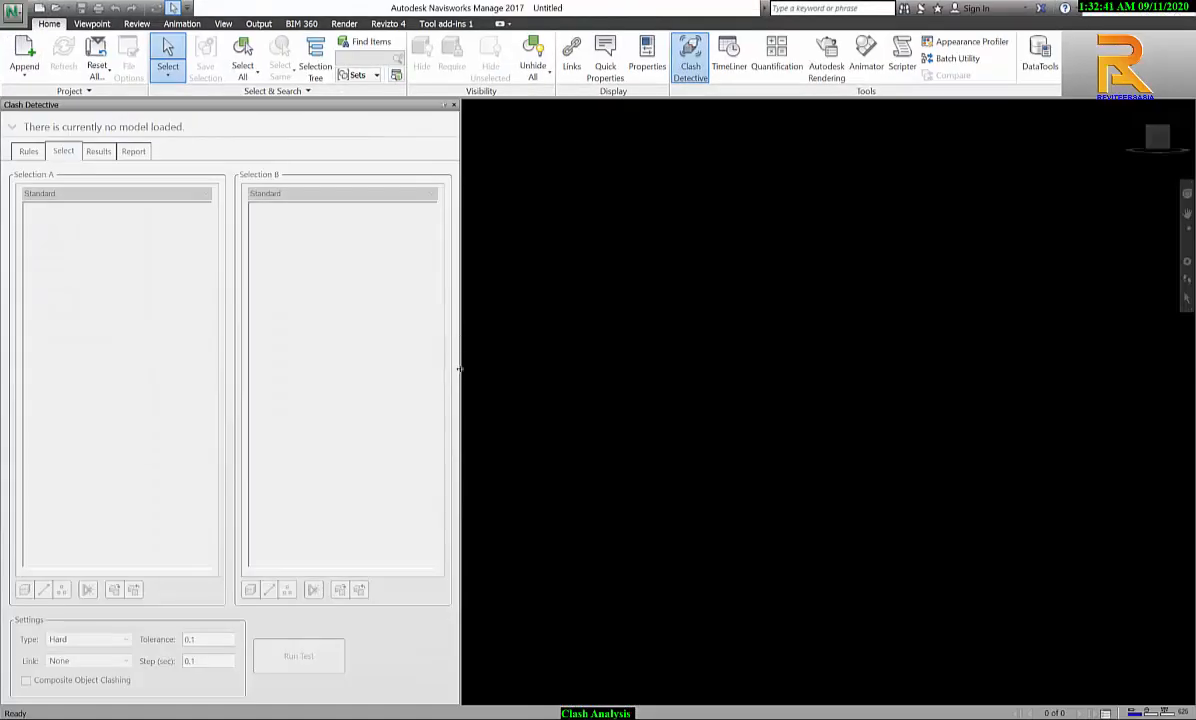
Step: Narrow the Clash Detective window and append all seven Navisworks Cache files from the NWC folder, AR-DP-PL-02 through WS-DP-PL-02
{"action": "left_click_drag", "start_coordinate": [459, 369], "coordinate": [353, 366]}
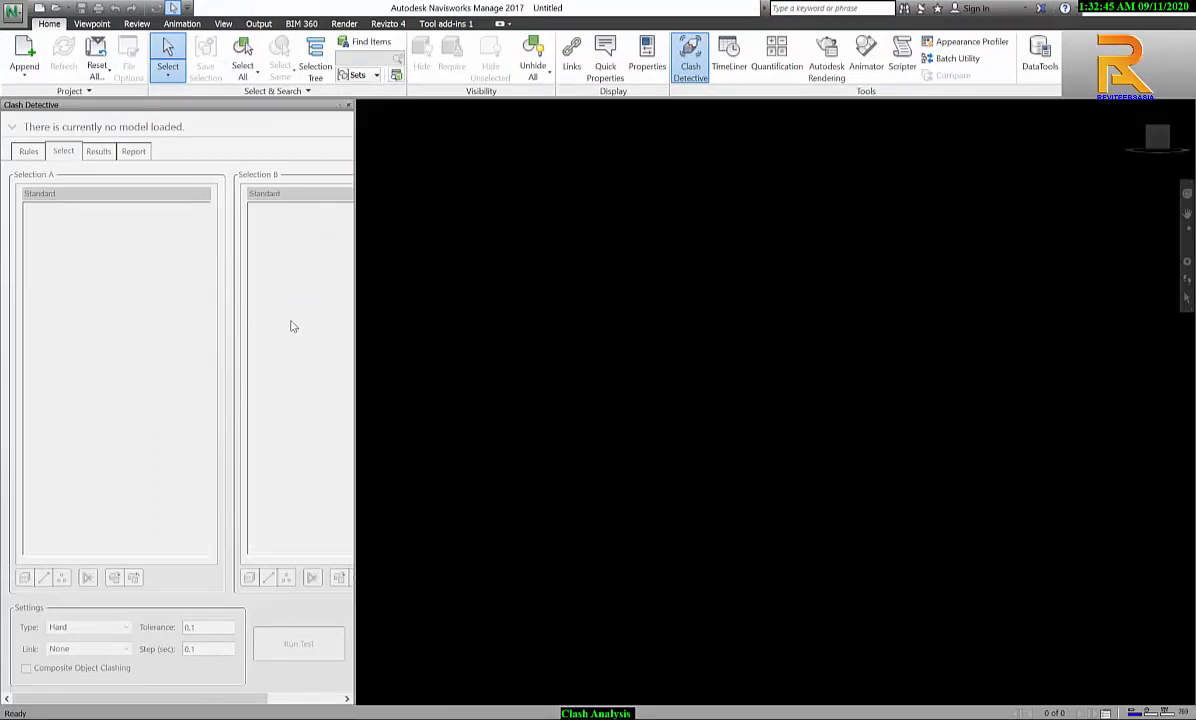
{"action": "left_click", "coordinate": [28, 80]}
{"action": "left_click", "coordinate": [42, 98]}
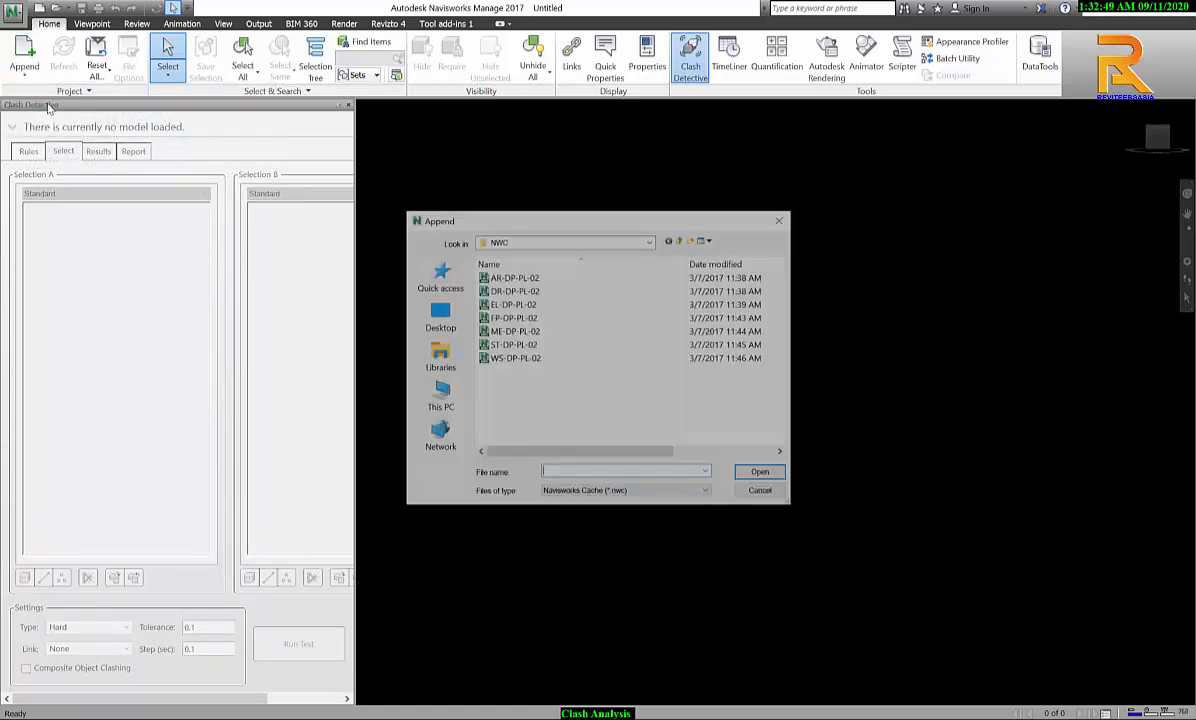
{"action": "left_click", "coordinate": [548, 243]}
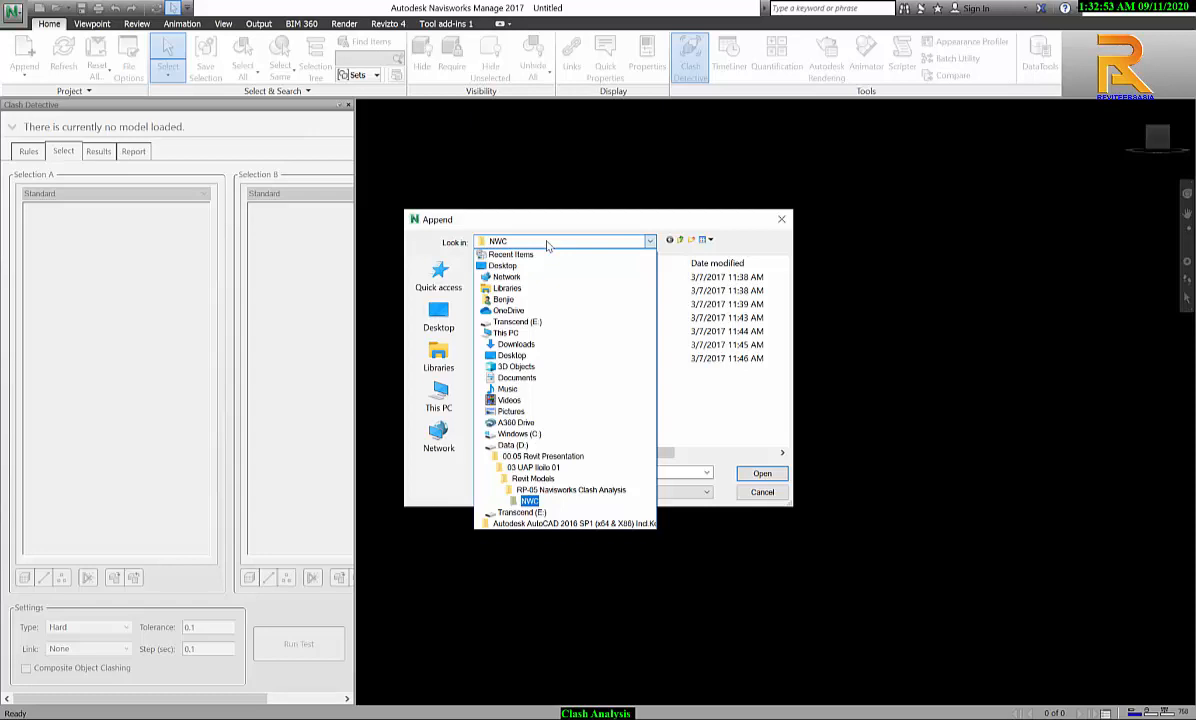
{"action": "left_click", "coordinate": [548, 245]}
{"action": "left_click", "coordinate": [513, 277]}
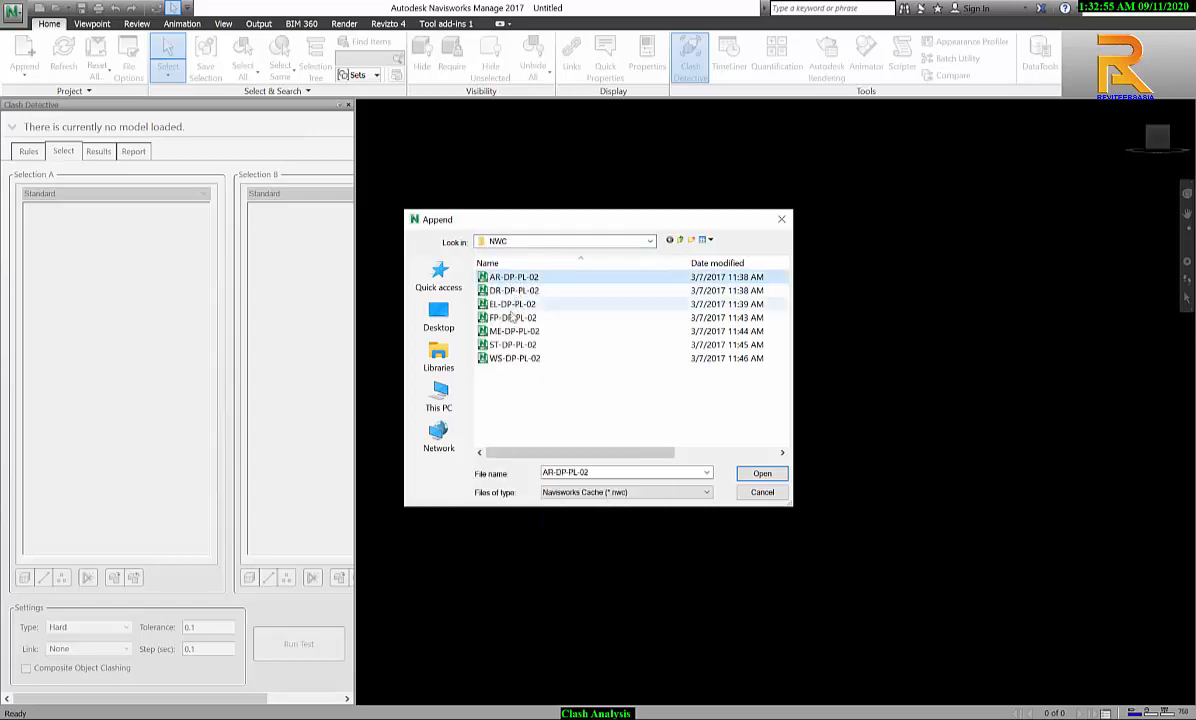
{"action": "left_click", "coordinate": [514, 358], "text": "shift"}
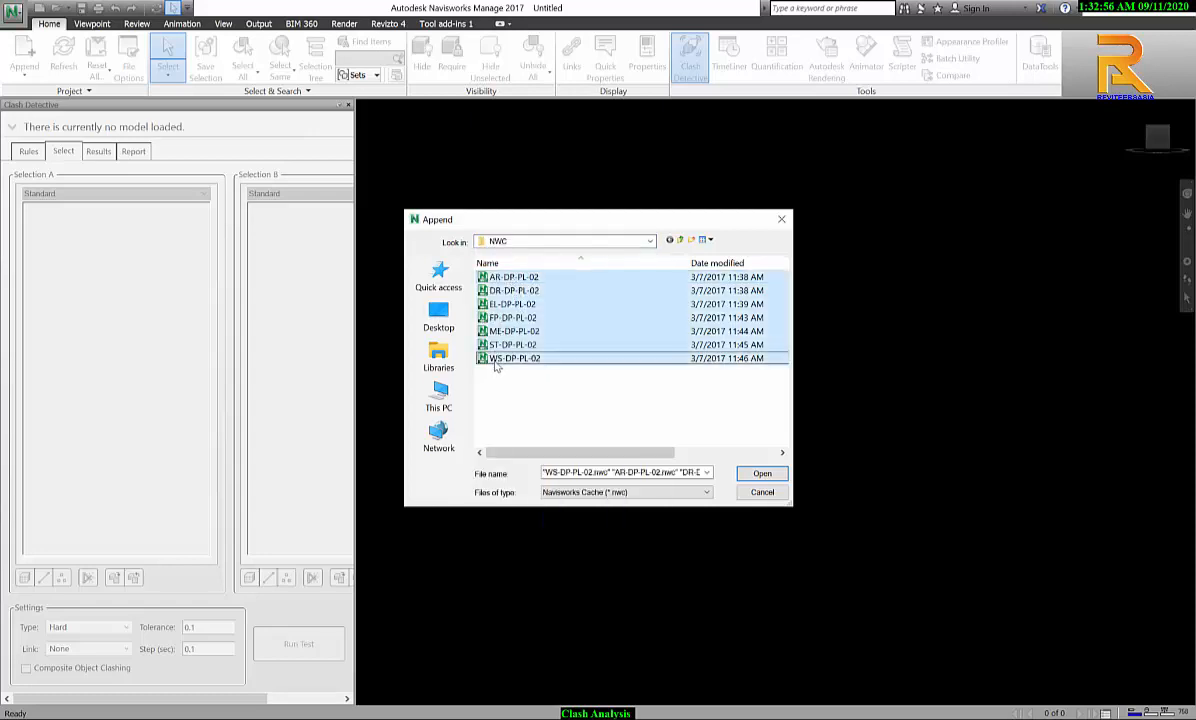
{"action": "left_click", "coordinate": [762, 473]}
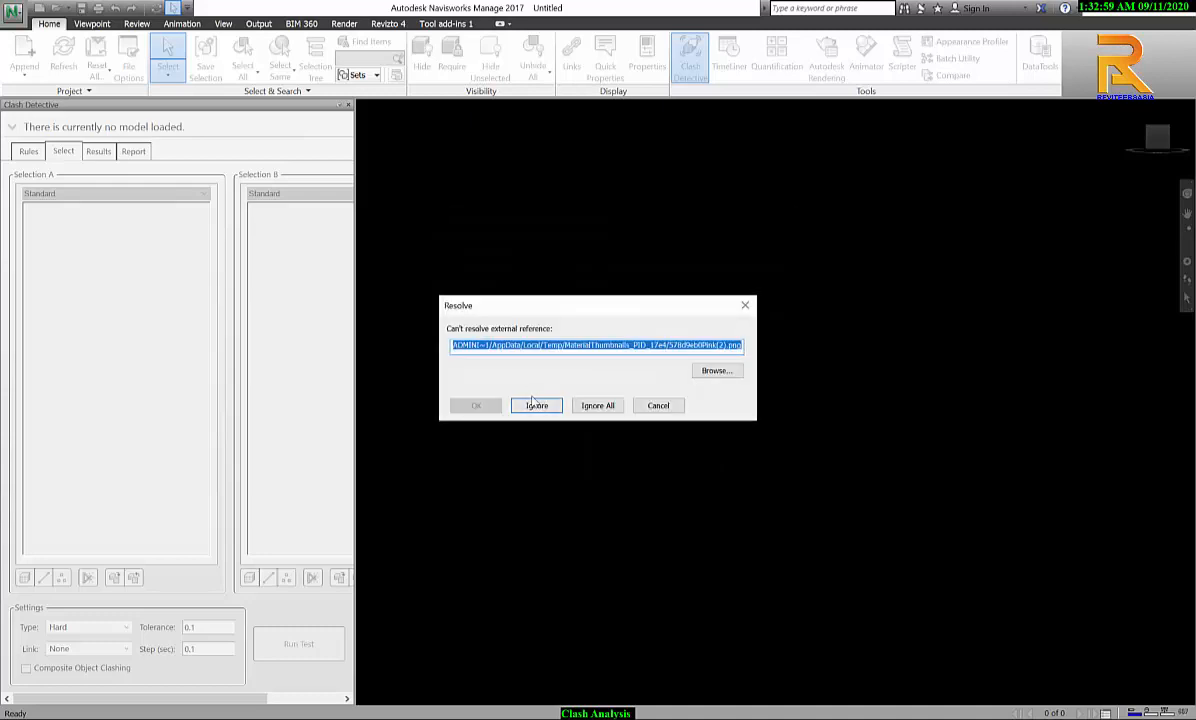
Step: Ignore each unresolved external reference while the appended files load
{"action": "left_click", "coordinate": [549, 408]}
{"action": "left_click", "coordinate": [550, 408]}
{"action": "left_click", "coordinate": [550, 409]}
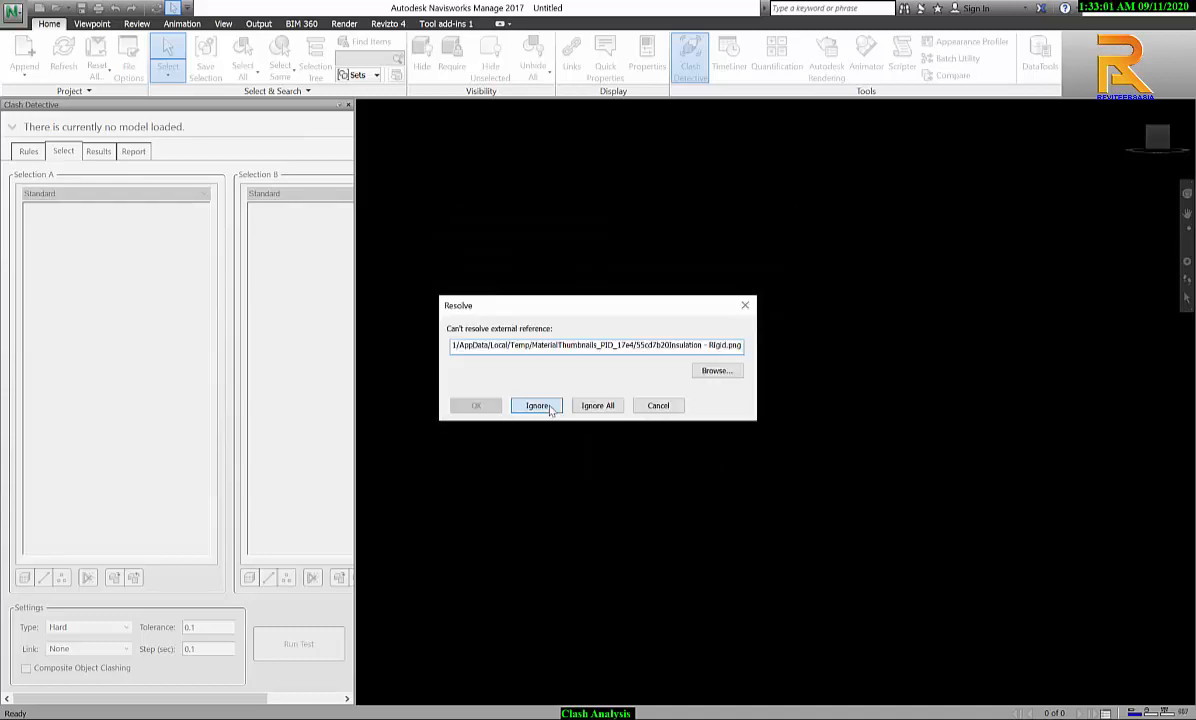
{"action": "left_click", "coordinate": [549, 408]}
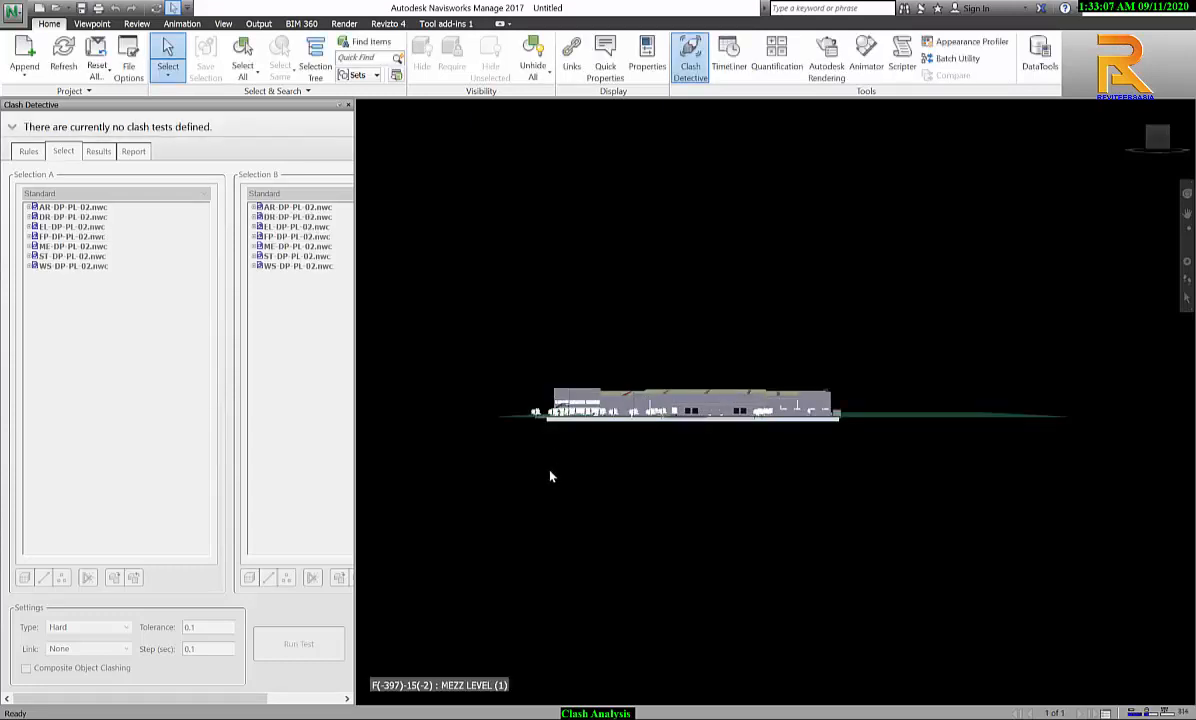
Step: Examine the combined model in 3D, closing in on the glazed office corner with the exterior stair
{"action": "middle_click_drag", "start_coordinate": [547, 472], "coordinate": [689, 513], "text": "shift"}
{"action": "scroll", "coordinate": [693, 513], "scroll_direction": "up", "scroll_amount": 3}
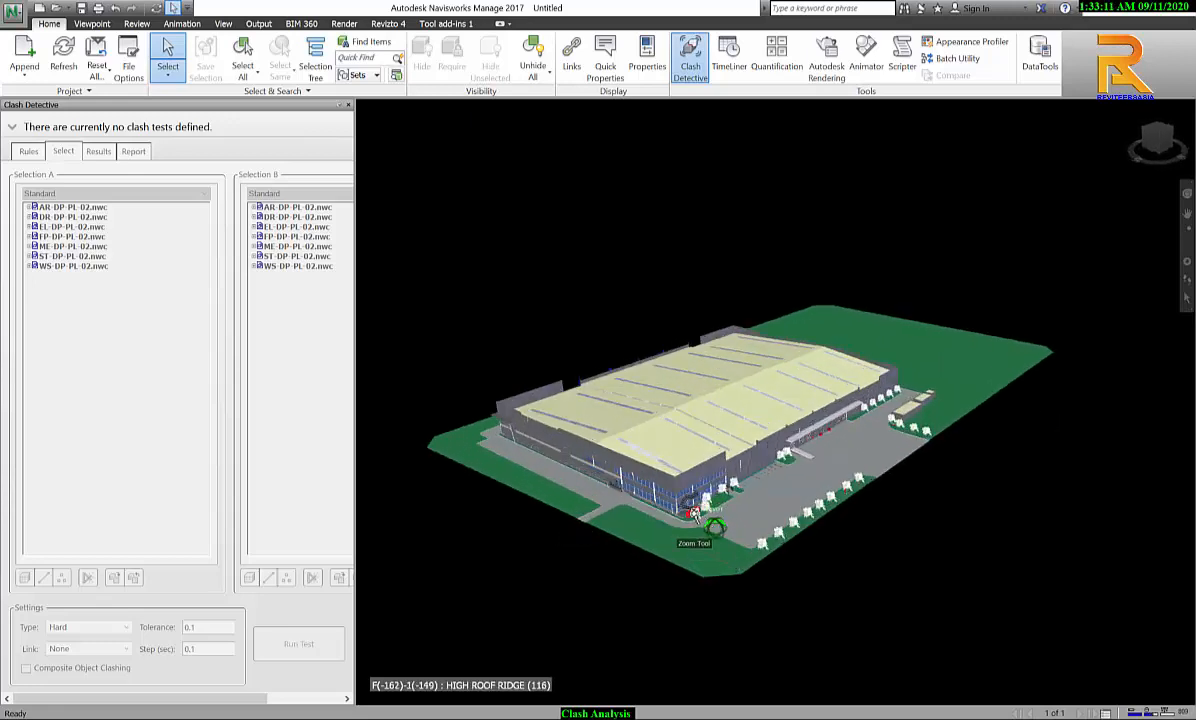
{"action": "scroll", "coordinate": [712, 525], "scroll_direction": "up", "scroll_amount": 5}
{"action": "middle_click_drag", "start_coordinate": [714, 526], "coordinate": [668, 440]}
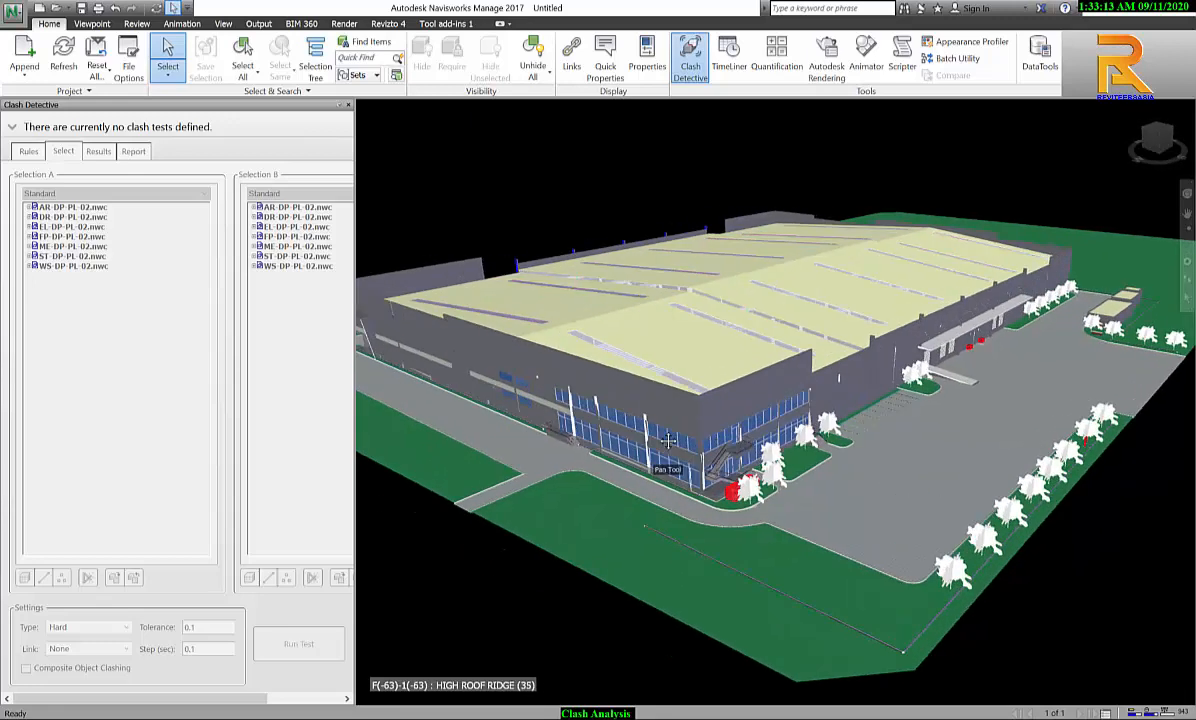
{"action": "scroll", "coordinate": [668, 440], "scroll_direction": "up", "scroll_amount": 5}
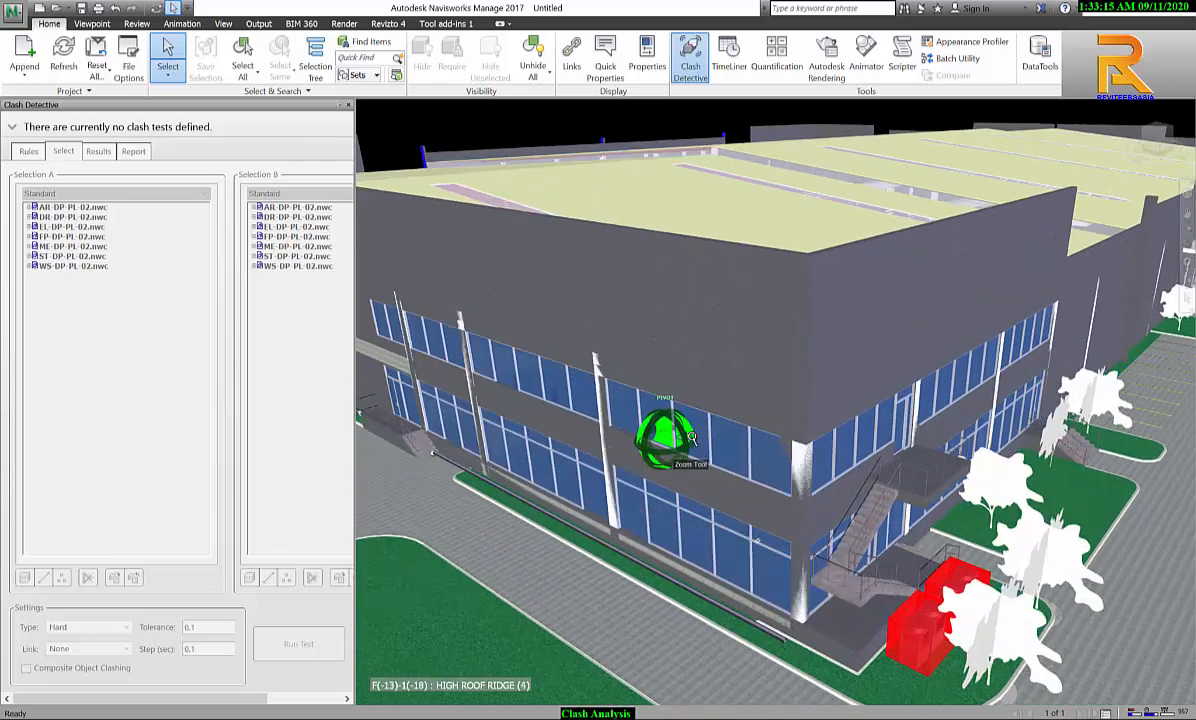
{"action": "scroll", "coordinate": [691, 438], "scroll_direction": "up", "scroll_amount": 2}
Step: Switch to Revit and examine the same glazed corner and exterior stair in the {3D} view
{"action": "key", "text": "alt+Tab"}
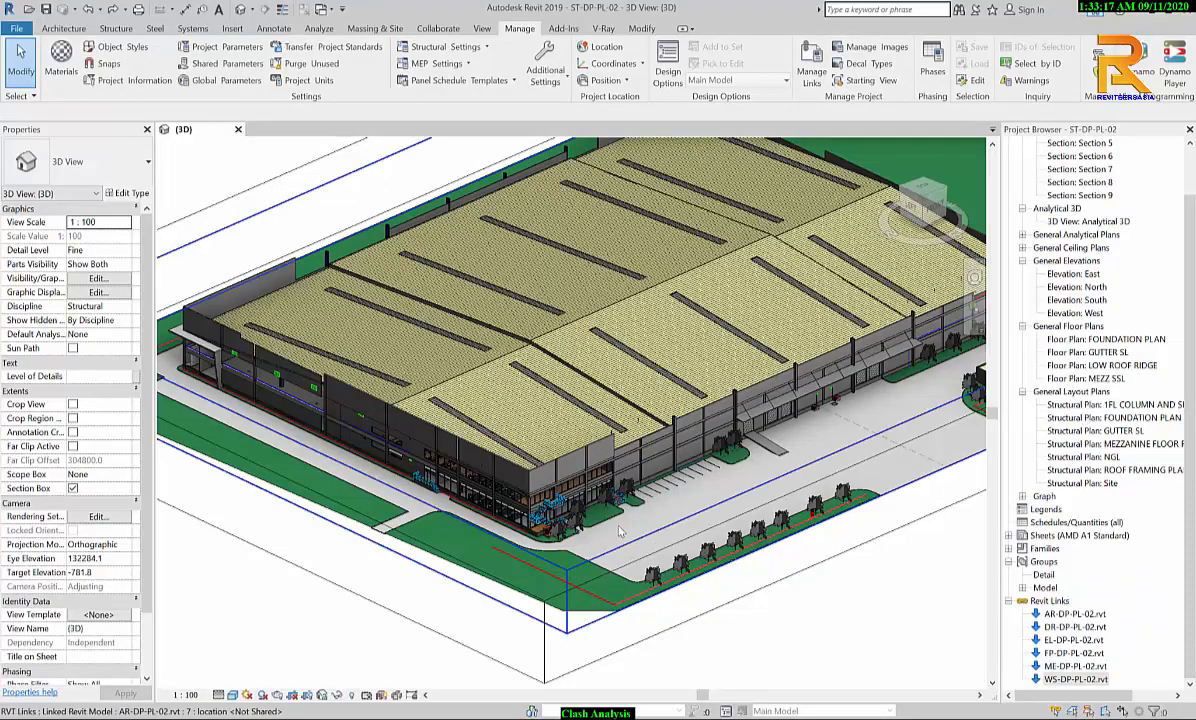
{"action": "scroll", "coordinate": [619, 532], "scroll_direction": "up", "scroll_amount": 2}
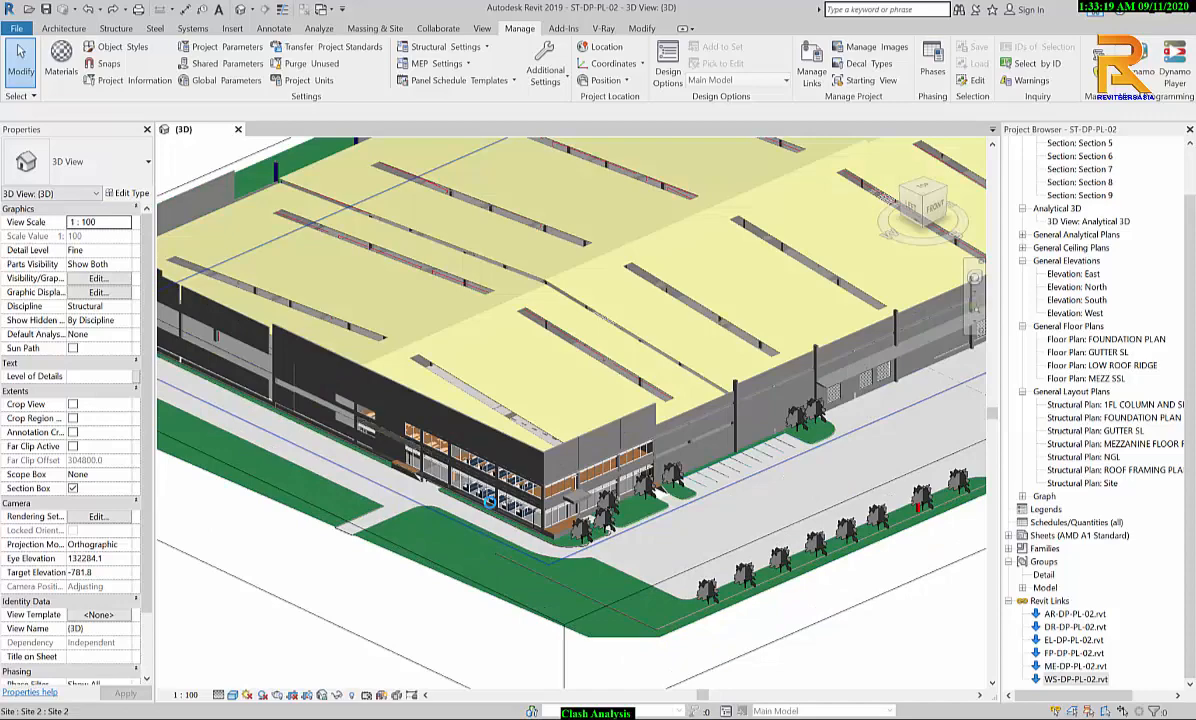
{"action": "scroll", "coordinate": [490, 495], "scroll_direction": "up", "scroll_amount": 5}
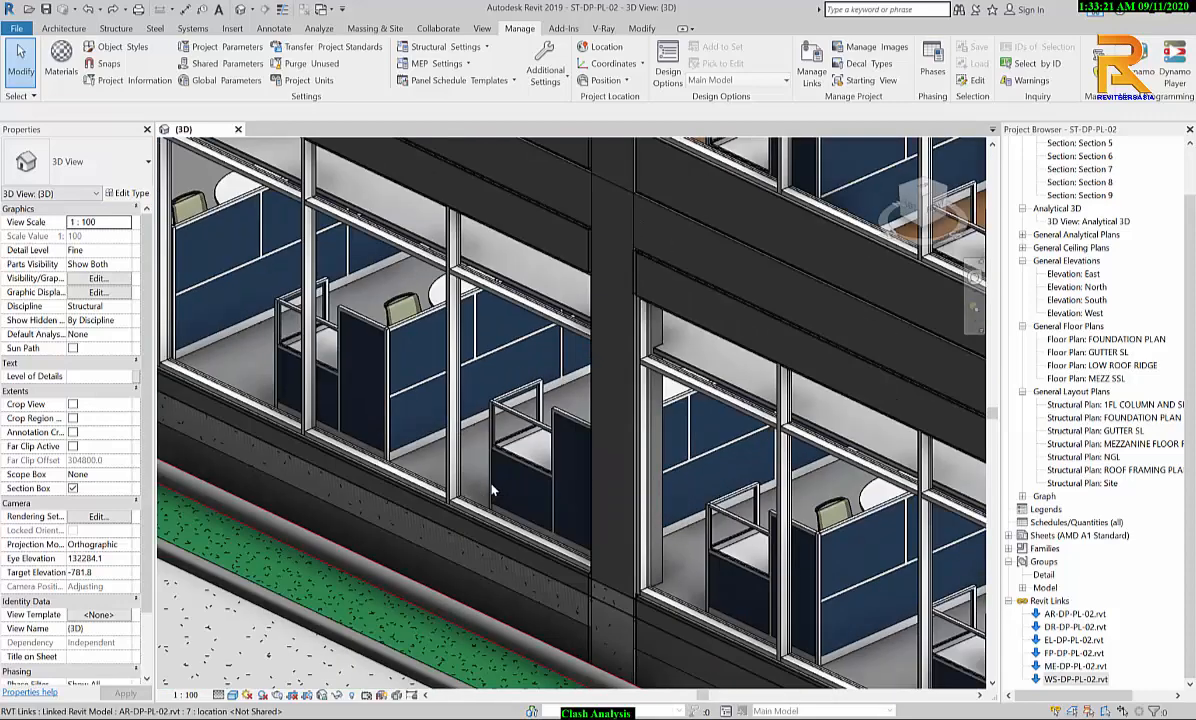
{"action": "scroll", "coordinate": [491, 490], "scroll_direction": "down", "scroll_amount": 2}
{"action": "middle_click_drag", "start_coordinate": [520, 476], "coordinate": [304, 422]}
{"action": "scroll", "coordinate": [401, 428], "scroll_direction": "down", "scroll_amount": 2}
{"action": "middle_click_drag", "start_coordinate": [476, 478], "coordinate": [400, 459]}
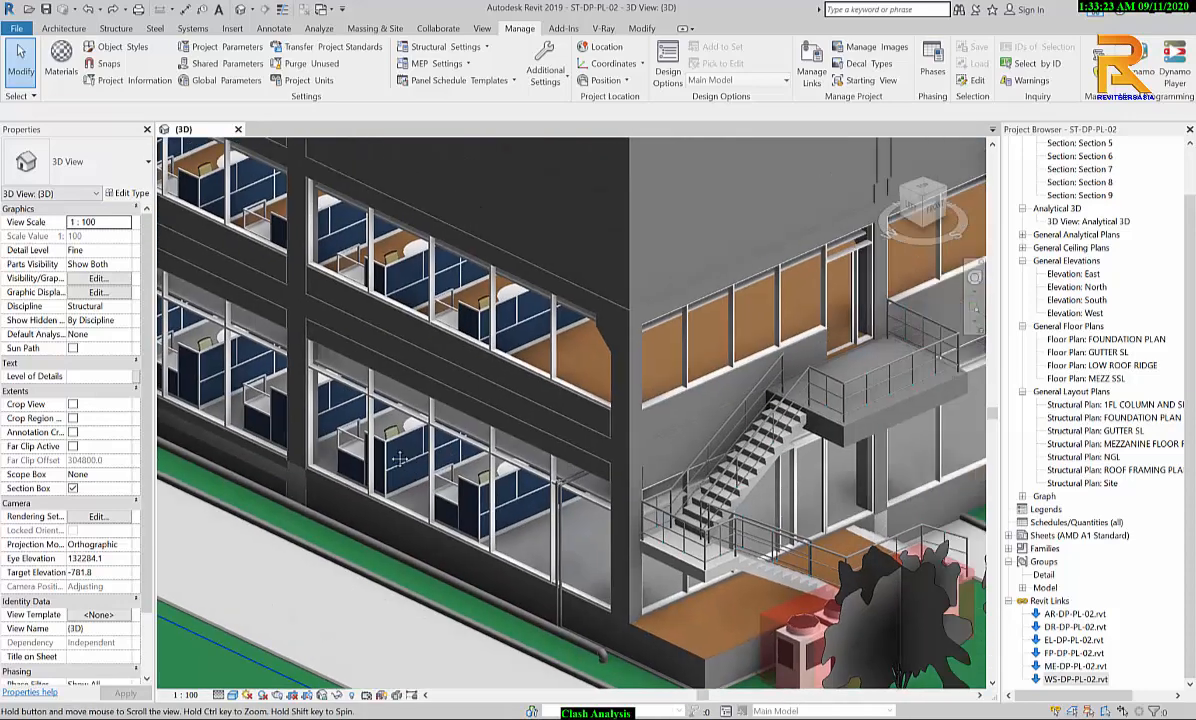
{"action": "scroll", "coordinate": [601, 563], "scroll_direction": "up", "scroll_amount": 4}
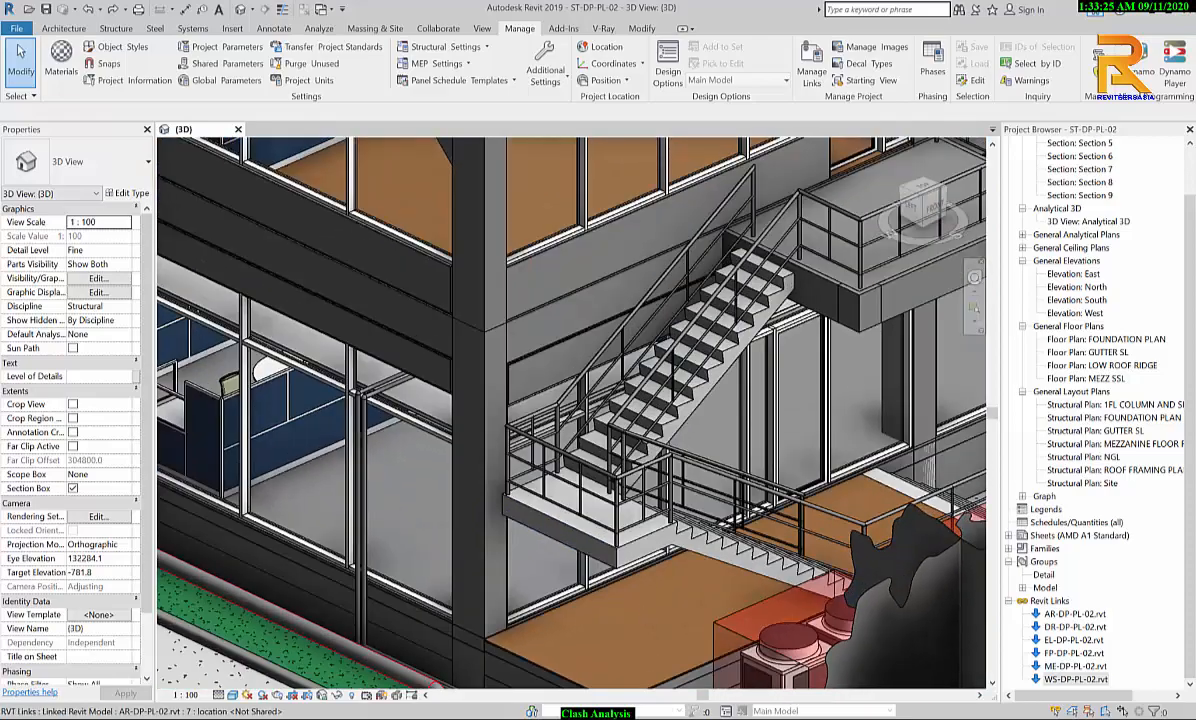
Step: Switch back to Navisworks Manage and compare the same building corner, then view the whole building
{"action": "key", "text": "alt+Tab"}
{"action": "middle_click_drag", "start_coordinate": [712, 606], "coordinate": [594, 522]}
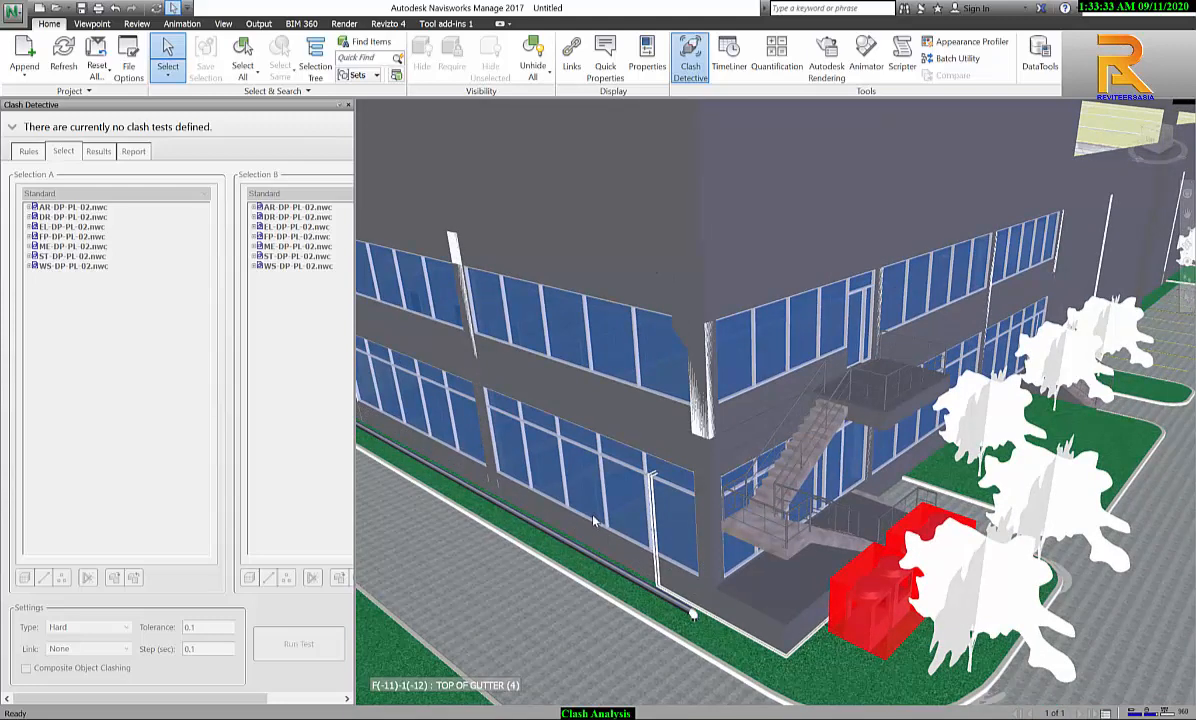
{"action": "scroll", "coordinate": [594, 522], "scroll_direction": "down", "scroll_amount": 5}
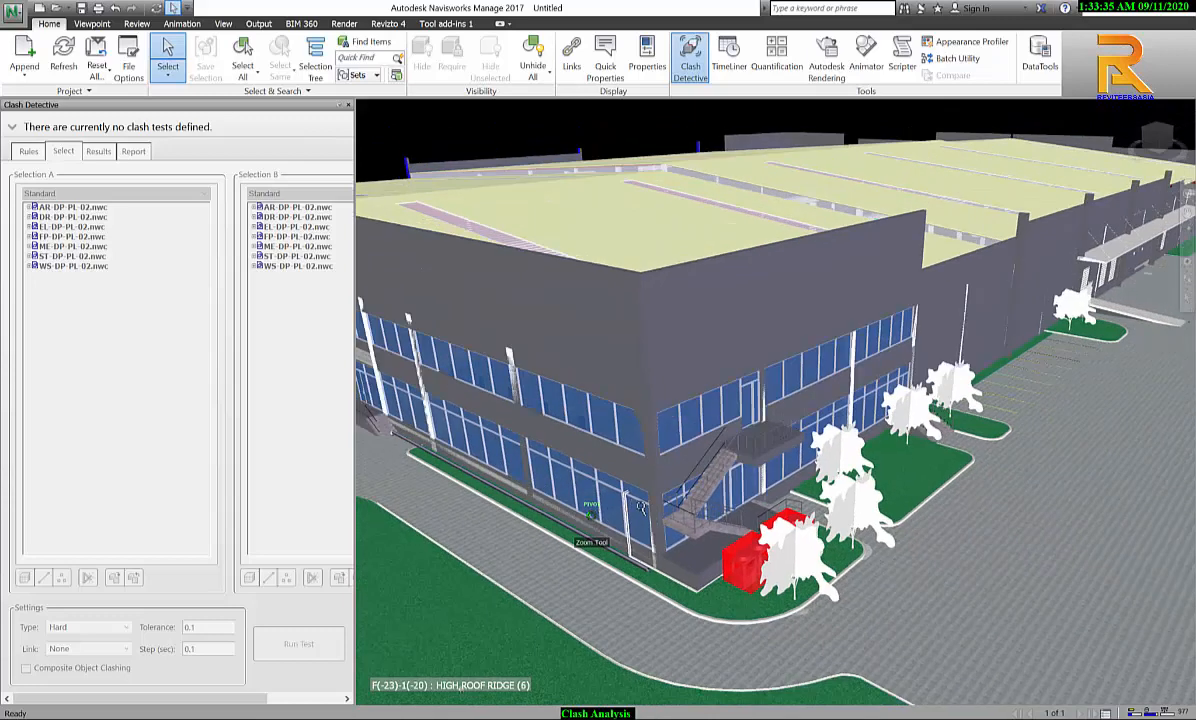
{"action": "middle_click_drag", "start_coordinate": [641, 506], "coordinate": [771, 500]}
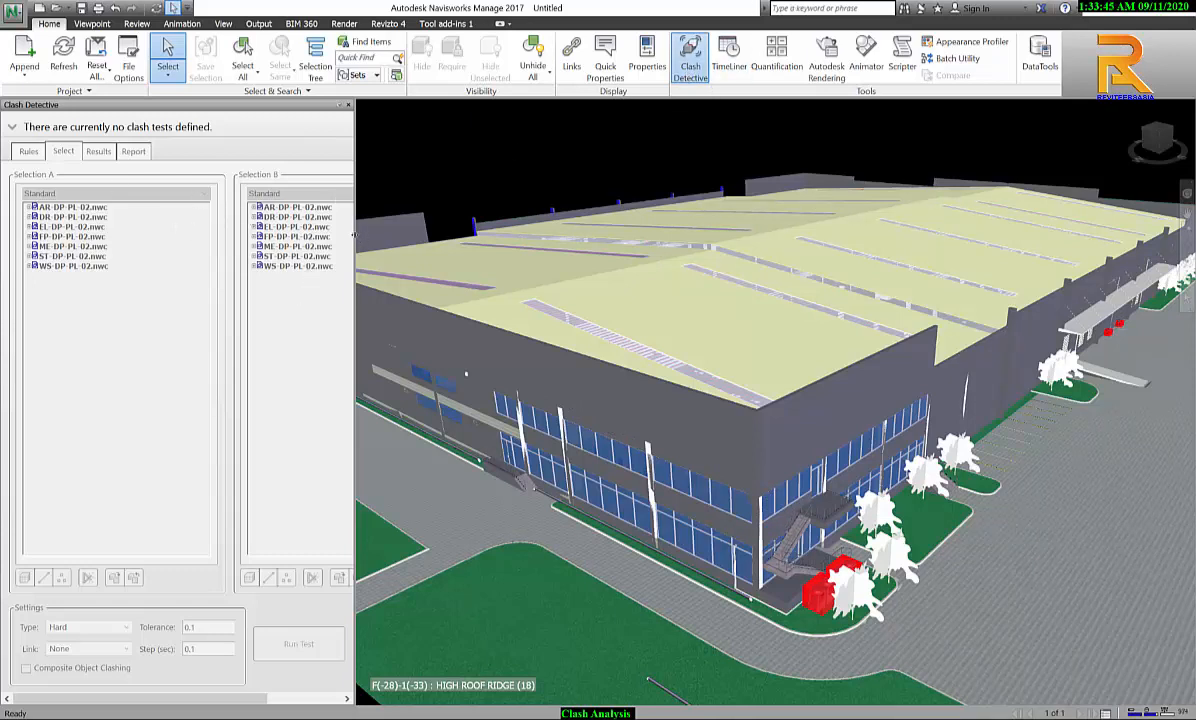
Step: Widen the Clash Detective window and add a clash test named STRUC vs MECH
{"action": "left_click_drag", "start_coordinate": [353, 233], "coordinate": [411, 215]}
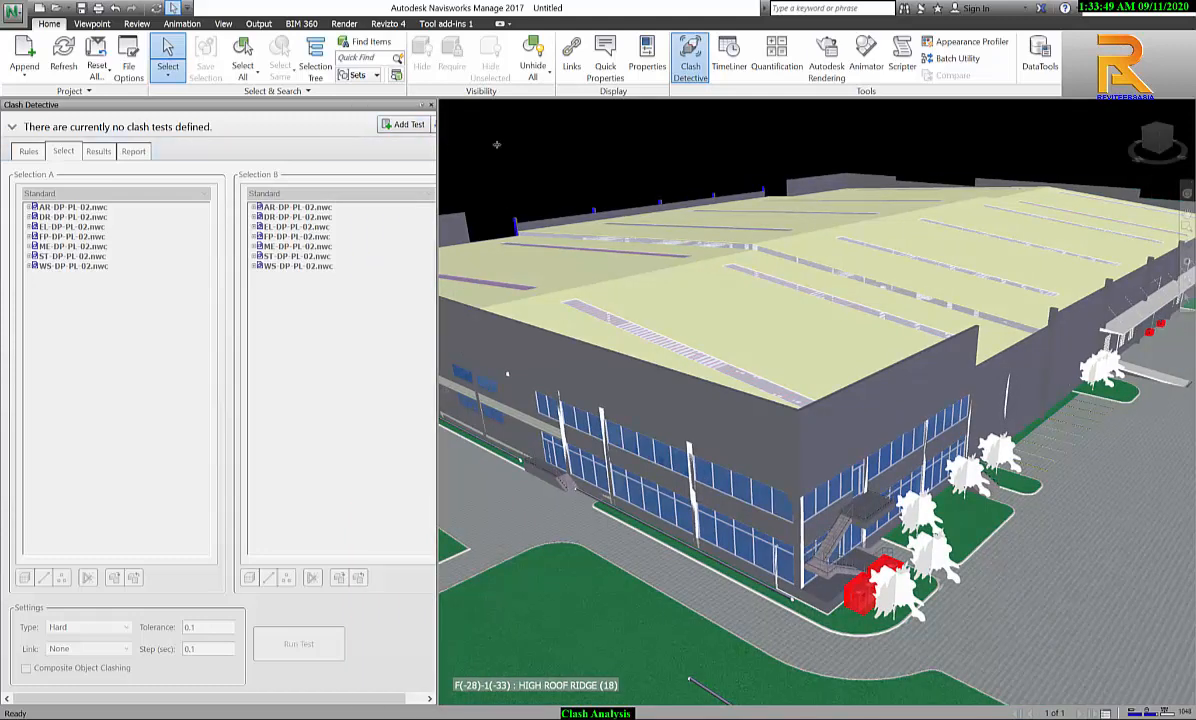
{"action": "left_click_drag", "start_coordinate": [438, 145], "coordinate": [497, 145]}
{"action": "left_click", "coordinate": [447, 128]}
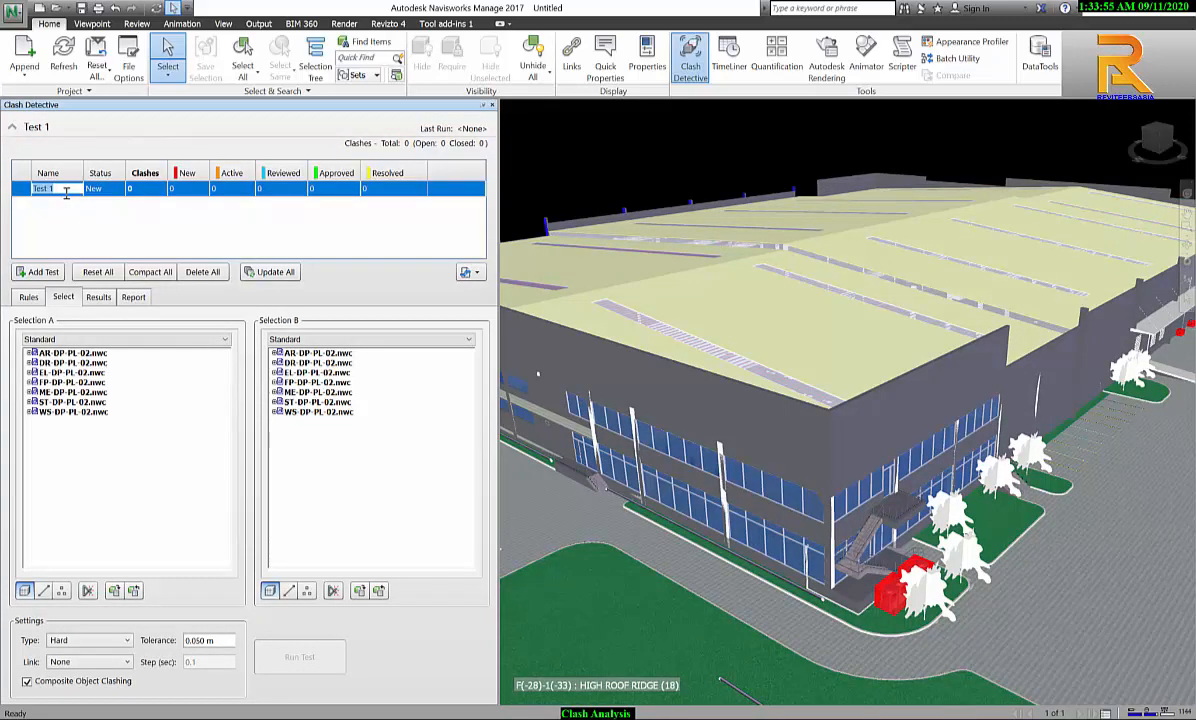
{"action": "type", "text": "STR"}
{"action": "type", "text": "UC"}
{"action": "type", "text": " vs"}
{"action": "type", "text": " MEC"}
{"action": "type", "text": "H"}
{"action": "left_click", "coordinate": [137, 405]}
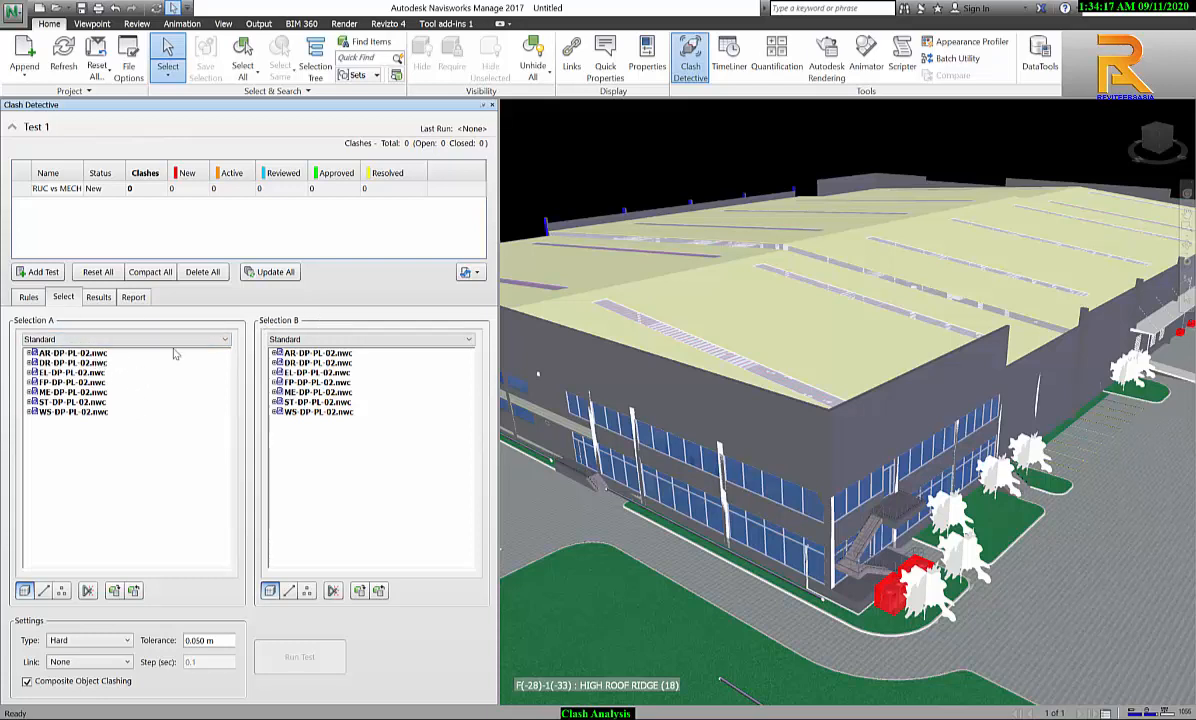
Step: Set Selection A to Structural Framing on MEZZ SSL of ST-DP-PL-02.nwc and Selection B to Ducts on Level 2 of ME-DP-PL-02.nwc
{"action": "left_click", "coordinate": [85, 402]}
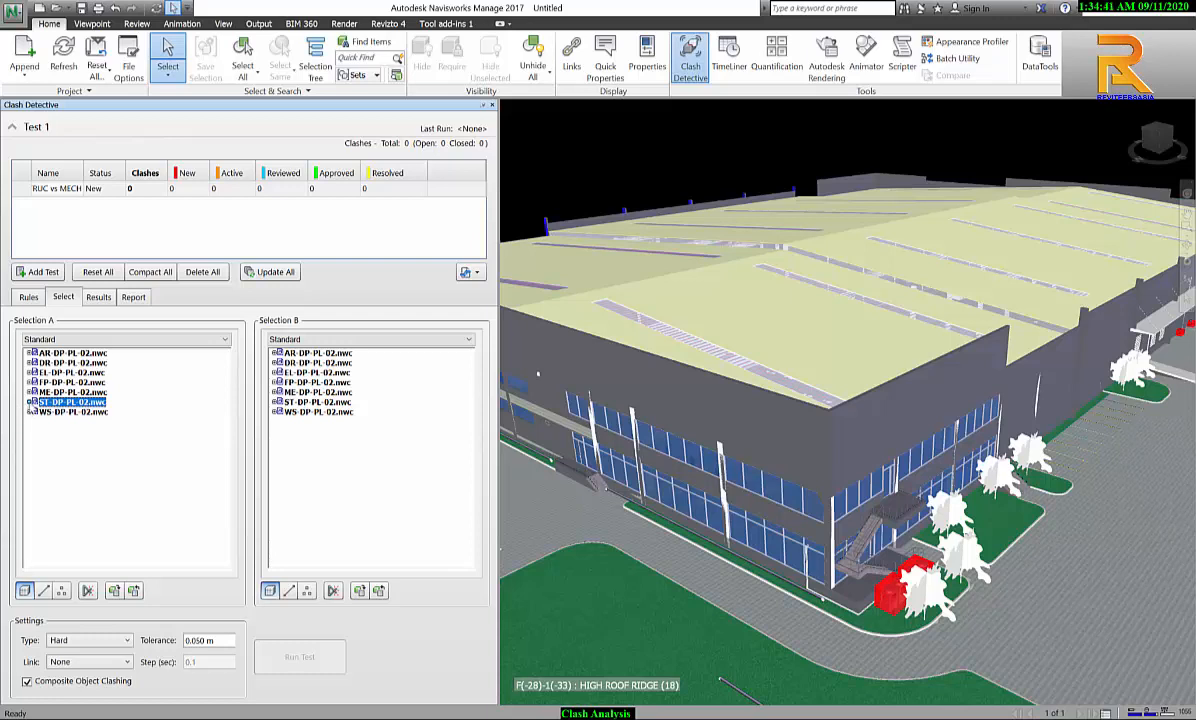
{"action": "left_click", "coordinate": [30, 401]}
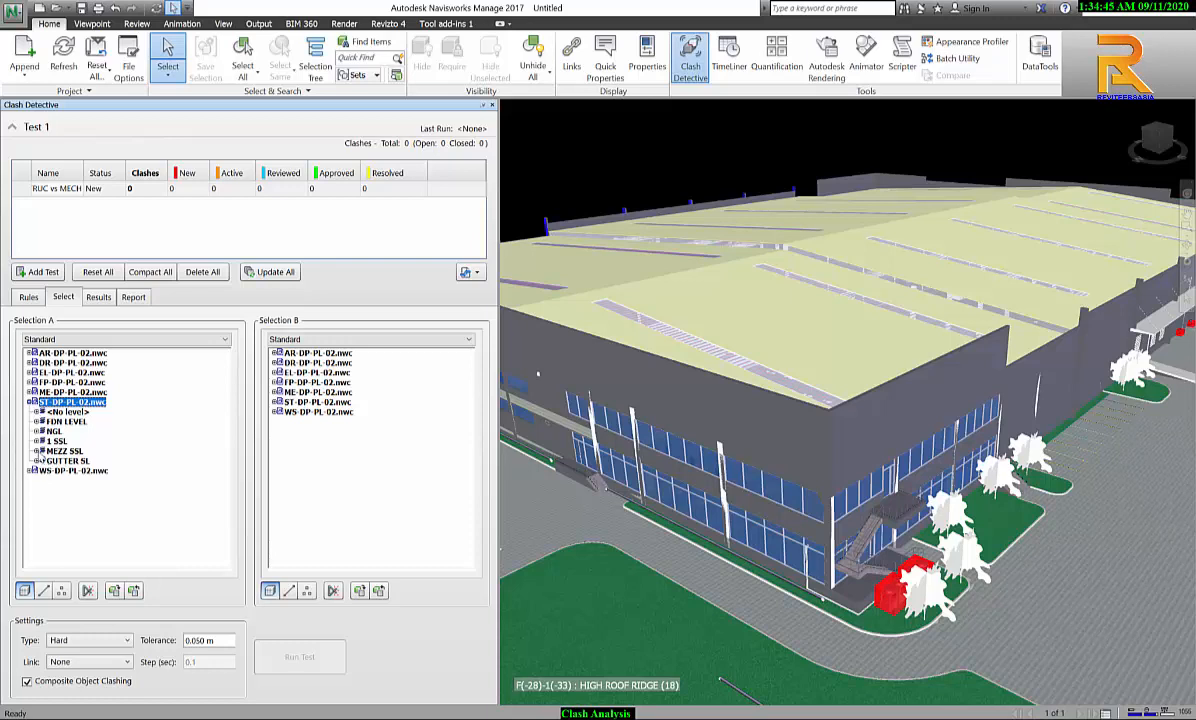
{"action": "left_click", "coordinate": [37, 451]}
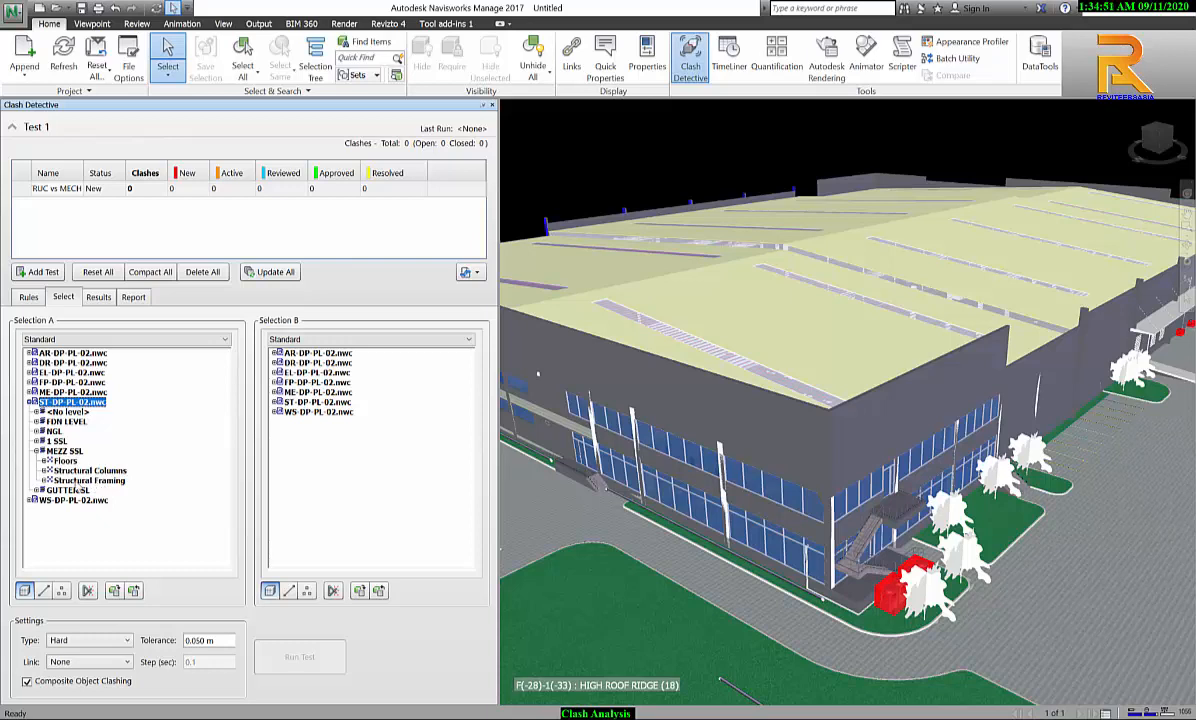
{"action": "left_click", "coordinate": [78, 481]}
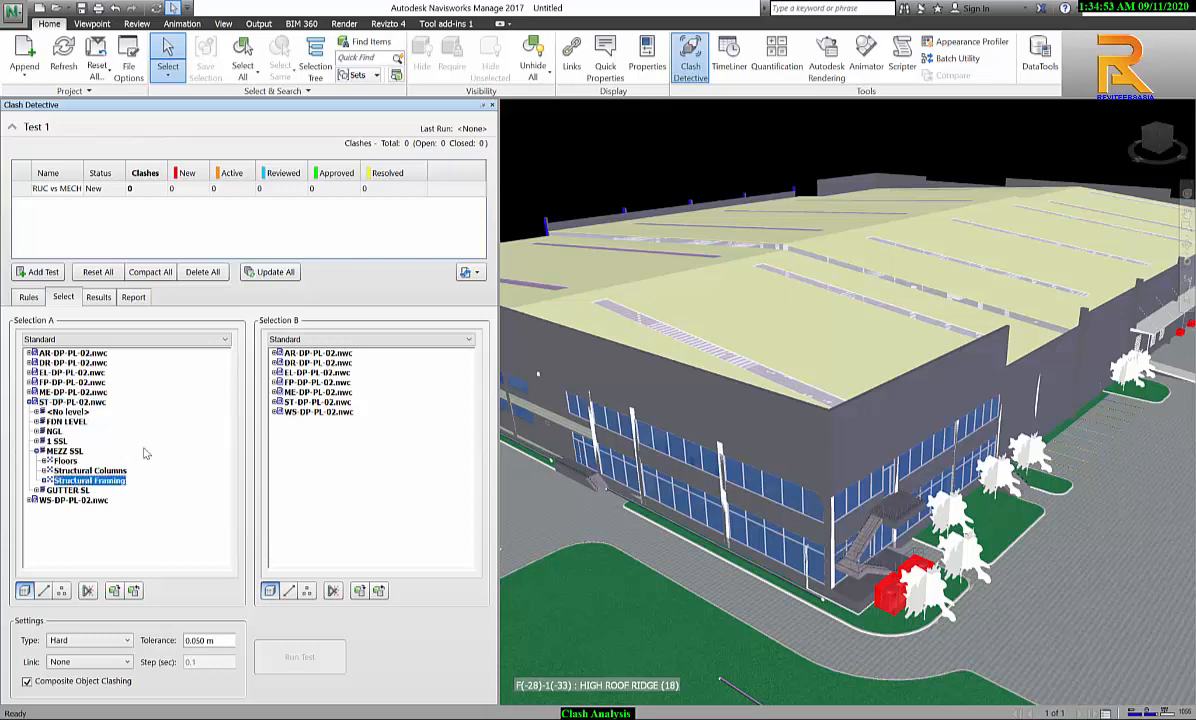
{"action": "left_click", "coordinate": [276, 392]}
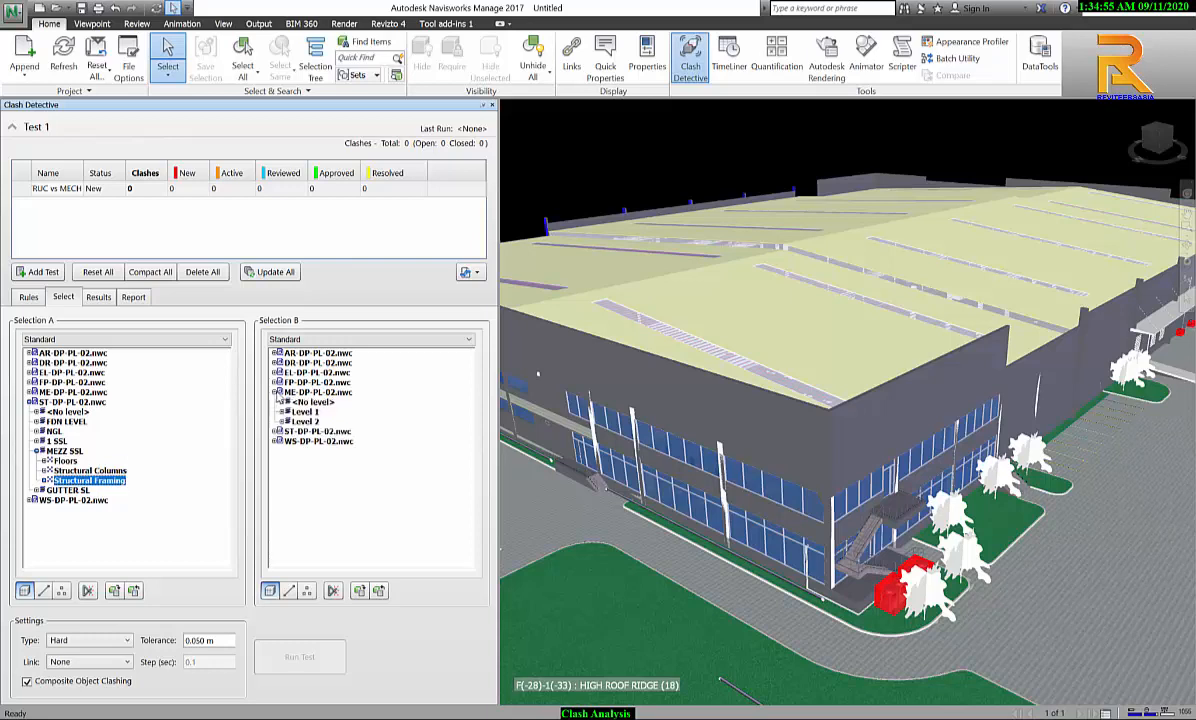
{"action": "left_click", "coordinate": [302, 411]}
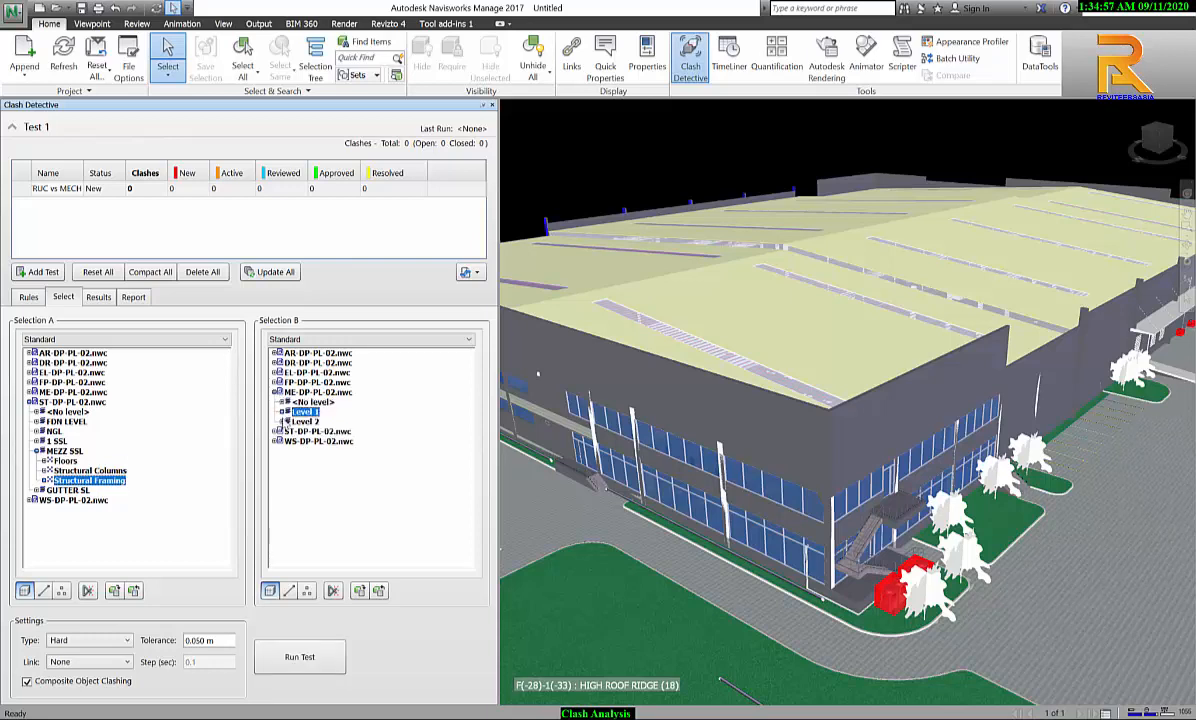
{"action": "left_click", "coordinate": [286, 421]}
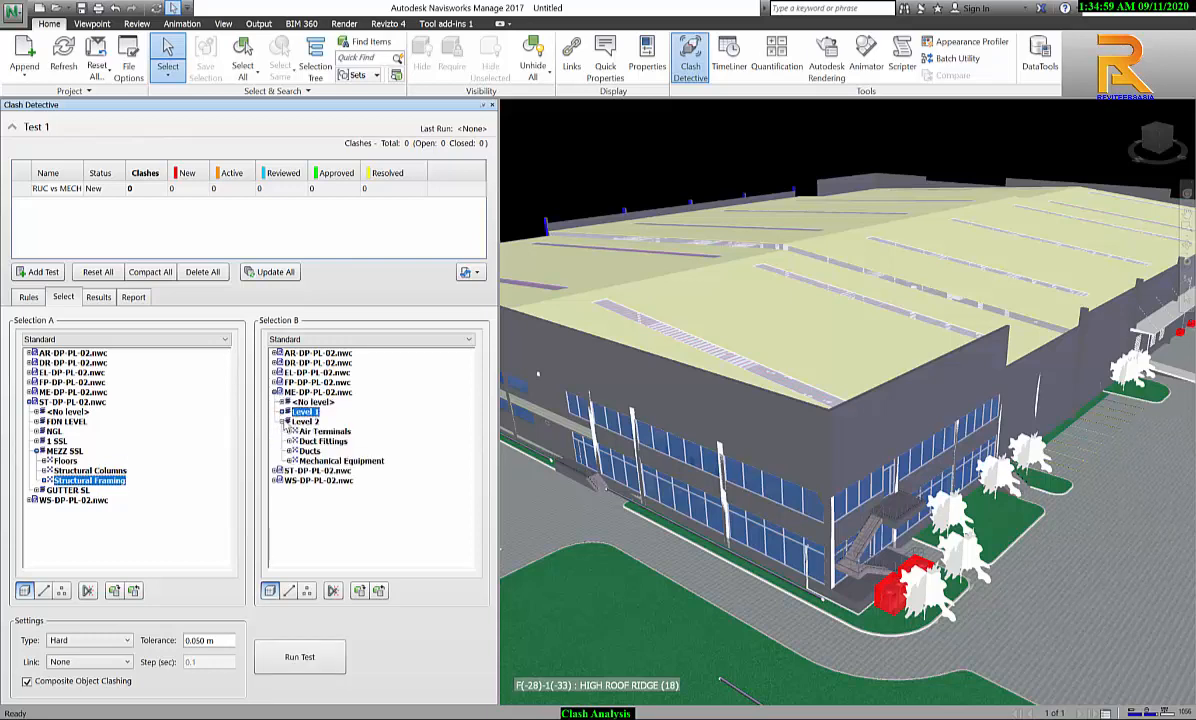
{"action": "left_click", "coordinate": [310, 451]}
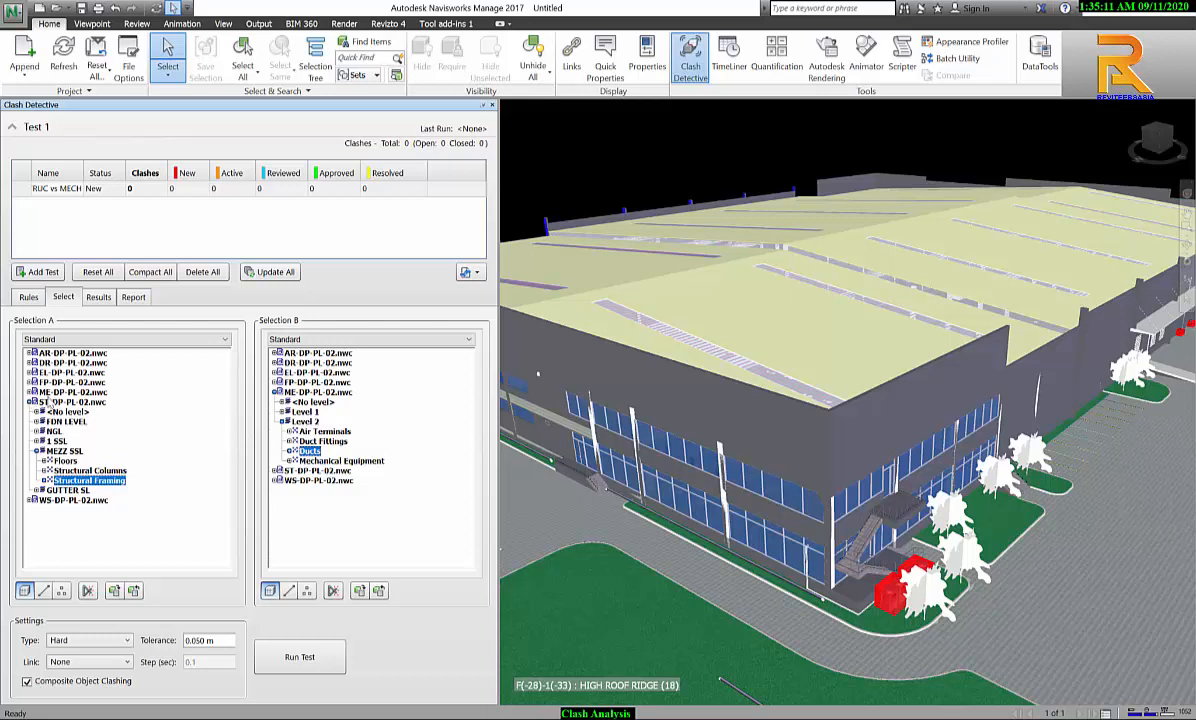
Step: Run a Hard clash test of the whole ST-DP-PL-02.nwc model as Selection A against the whole ME-DP-PL-02.nwc model as Selection B
{"action": "left_click", "coordinate": [50, 402]}
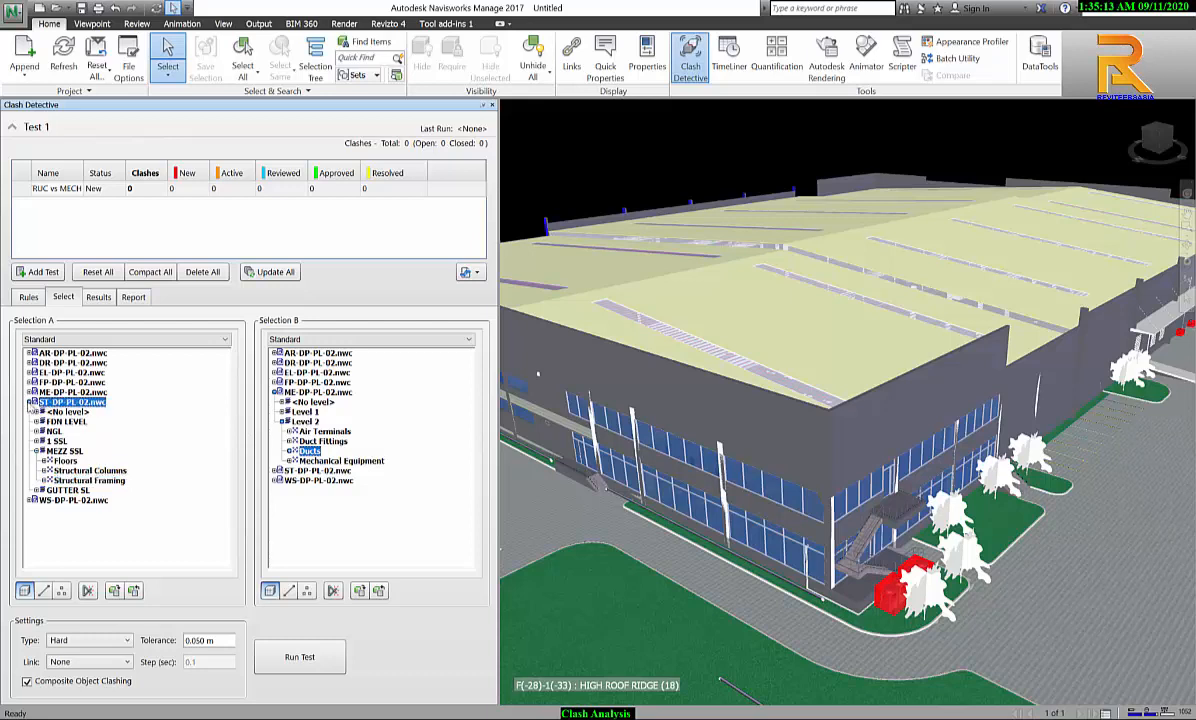
{"action": "left_click", "coordinate": [30, 402]}
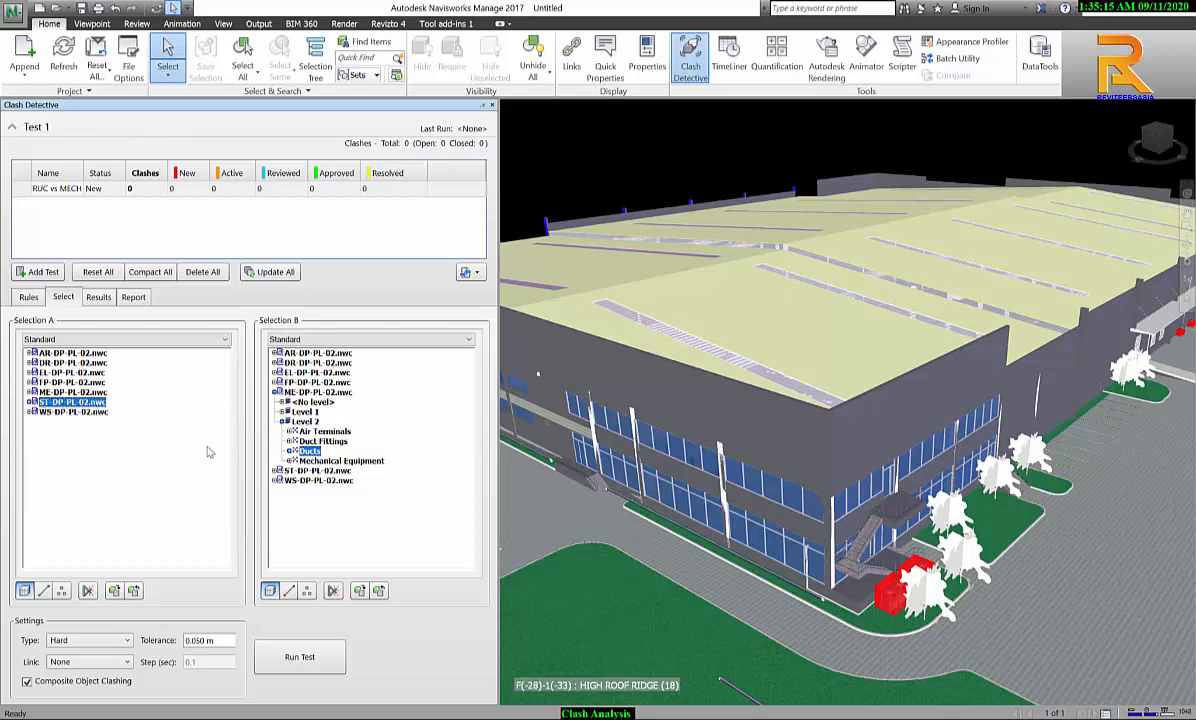
{"action": "left_click", "coordinate": [275, 392]}
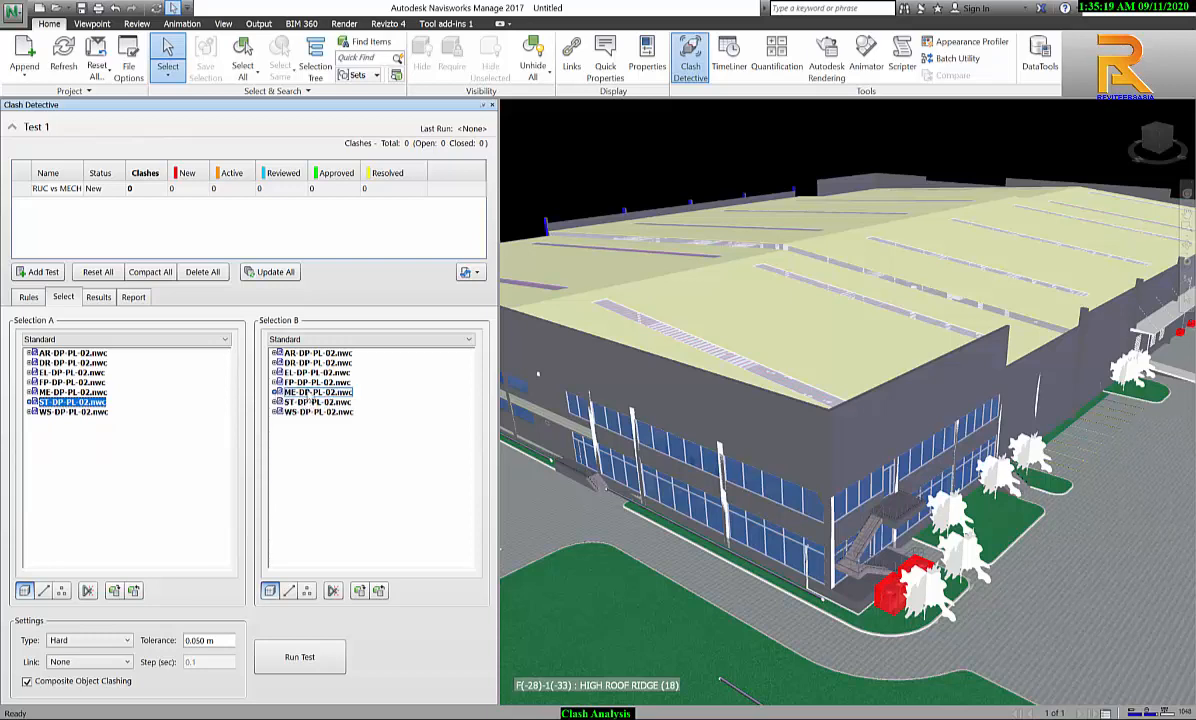
{"action": "left_click", "coordinate": [305, 393]}
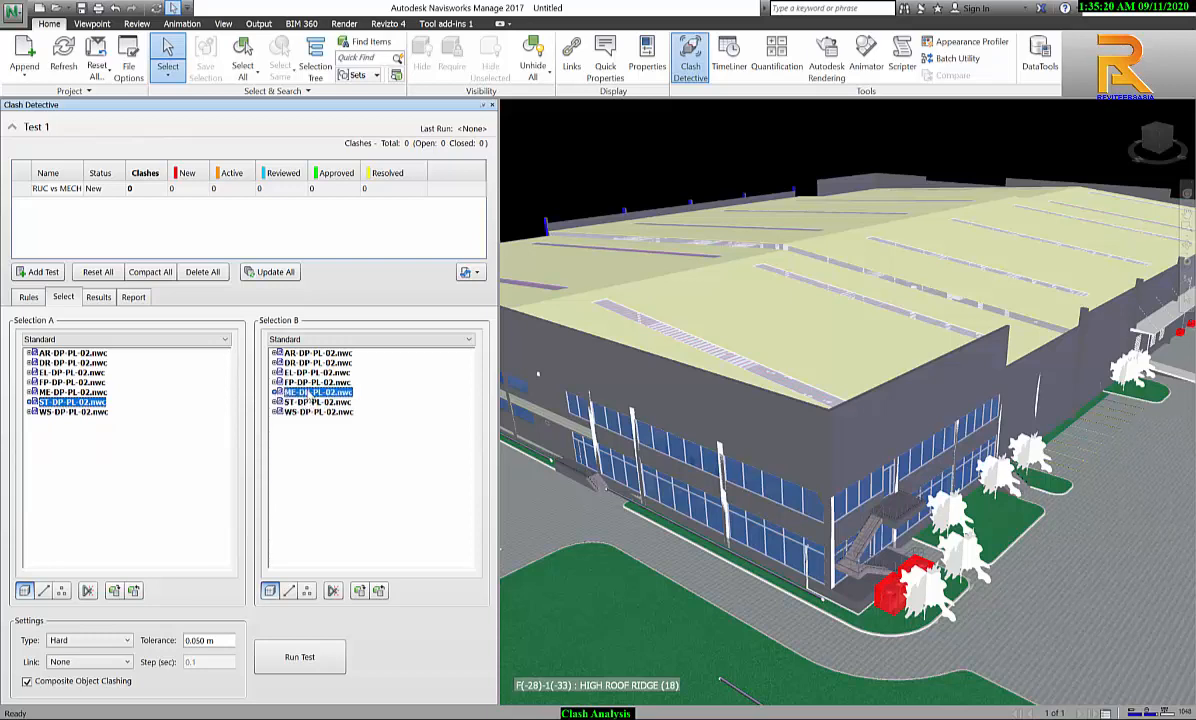
{"action": "left_click", "coordinate": [119, 641]}
{"action": "left_click", "coordinate": [117, 641]}
{"action": "left_click", "coordinate": [300, 658]}
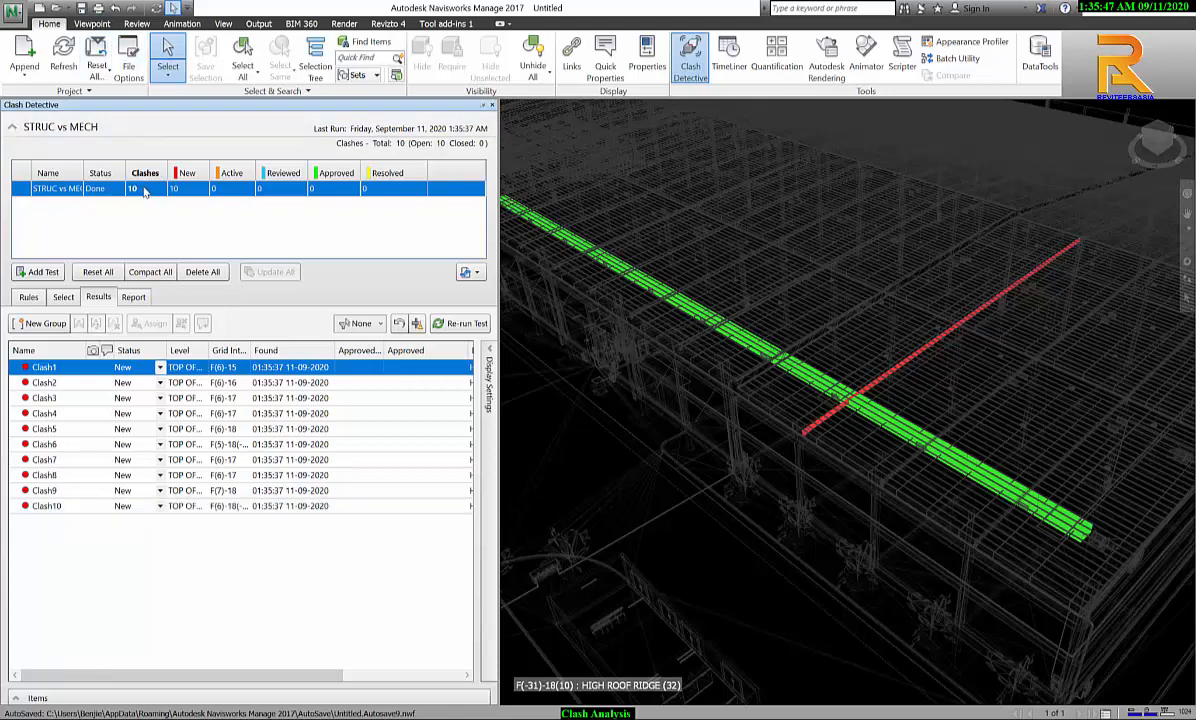
Step: Review individual clashes of the STRUC vs MECH test in the model, including Clash2, Clash3, Clash5, Clash8 and Clash1
{"action": "left_click", "coordinate": [47, 383]}
{"action": "left_click", "coordinate": [46, 398]}
{"action": "left_click", "coordinate": [52, 428]}
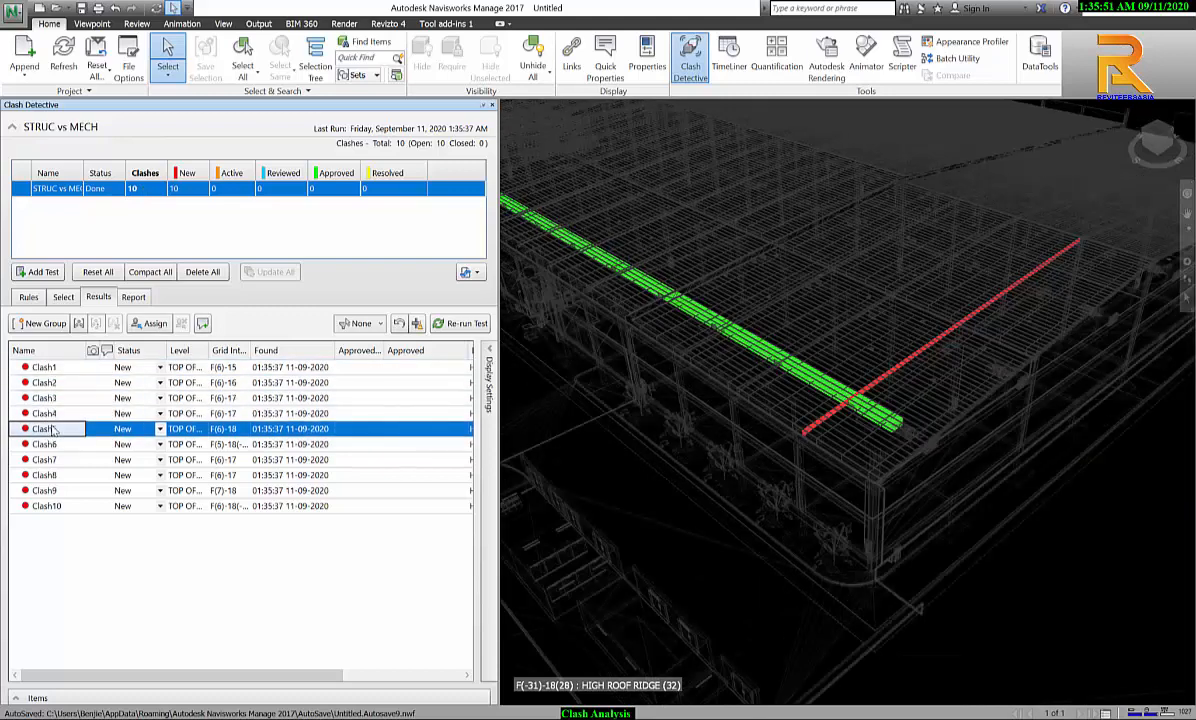
{"action": "left_click", "coordinate": [42, 475]}
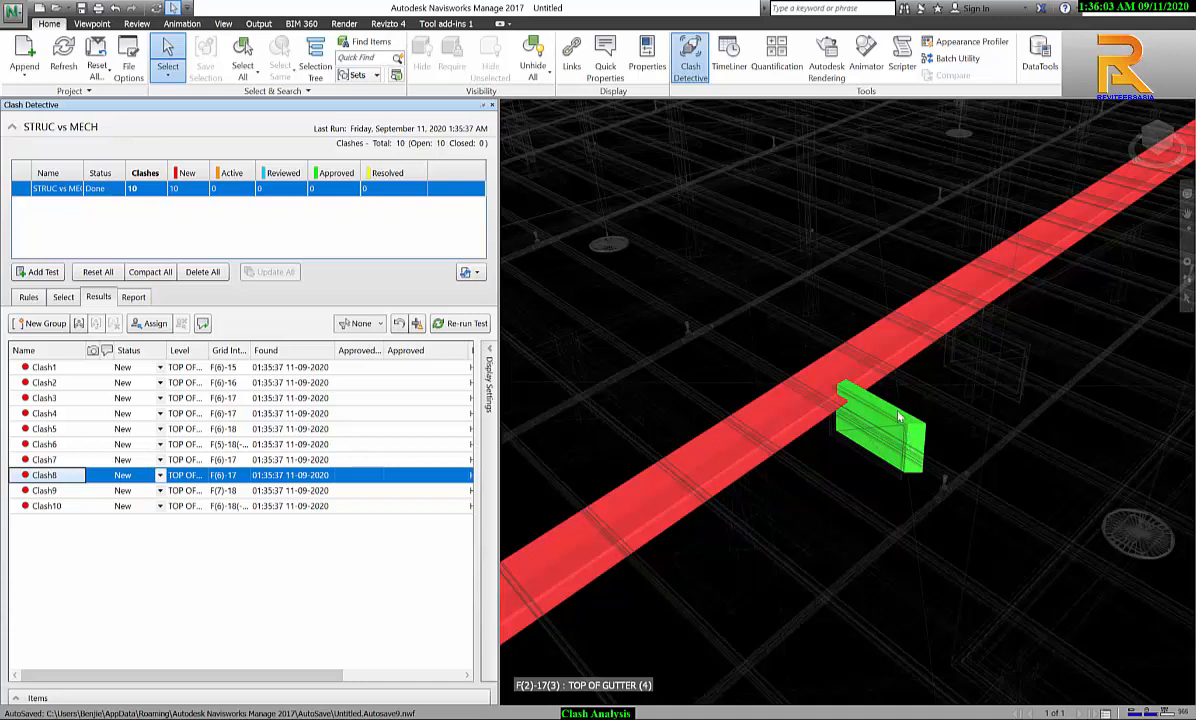
{"action": "left_click", "coordinate": [32, 368]}
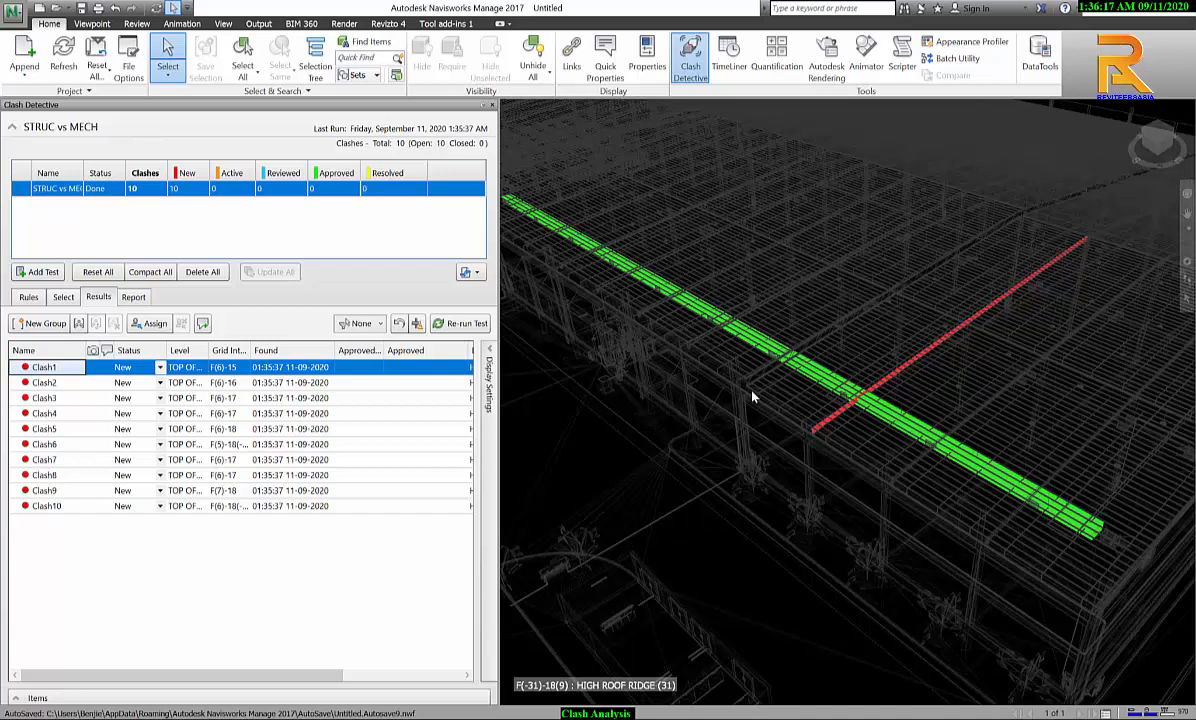
Step: Write an HTML report of the current test, saved as STRUC vs MECH in the 03 UAP Iloilo 01 folder
{"action": "left_click", "coordinate": [134, 298]}
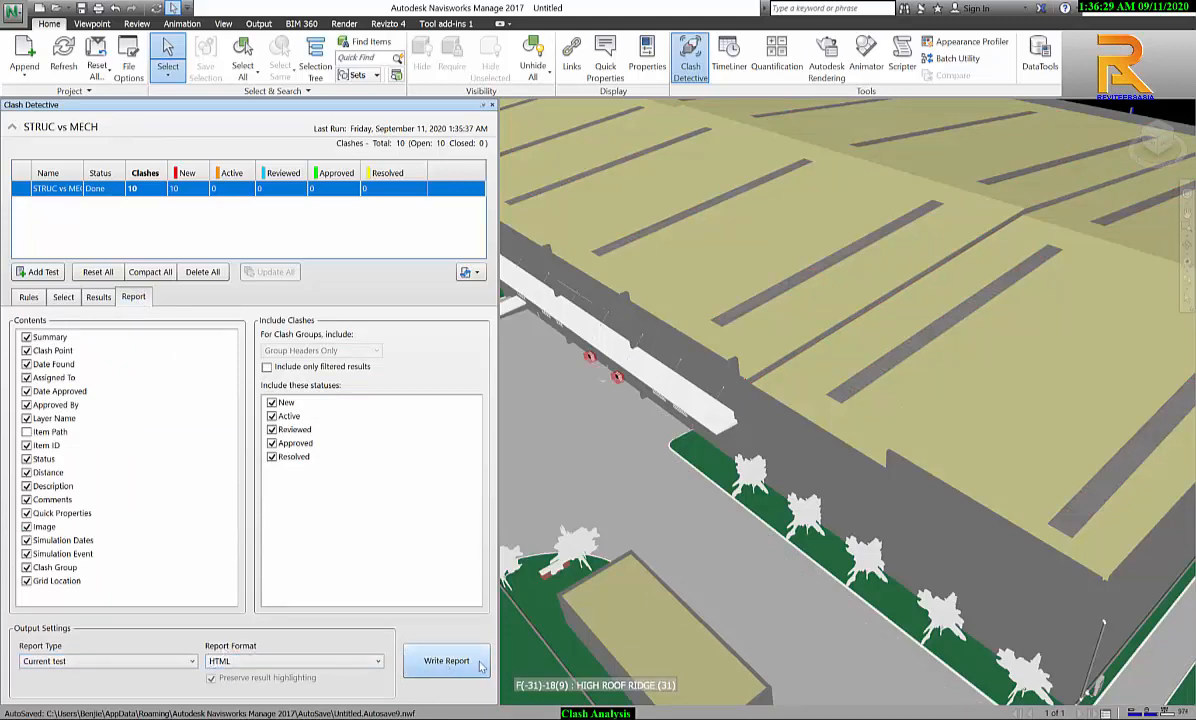
{"action": "left_click", "coordinate": [446, 662]}
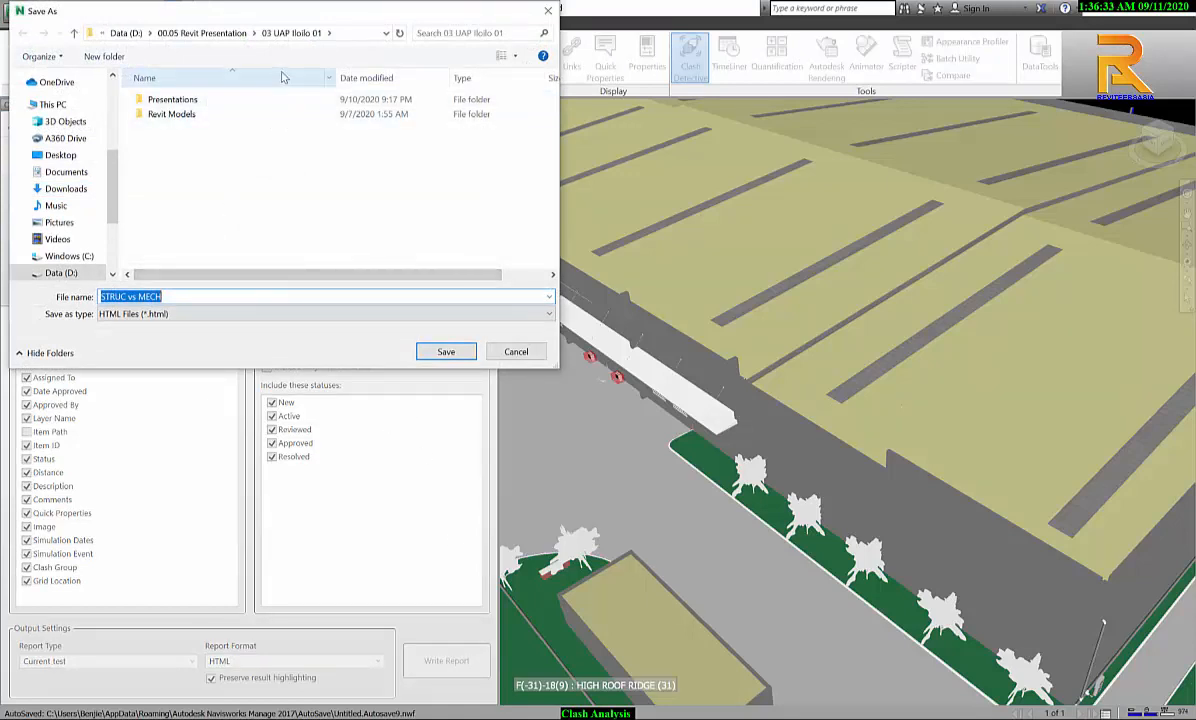
{"action": "left_click", "coordinate": [443, 352]}
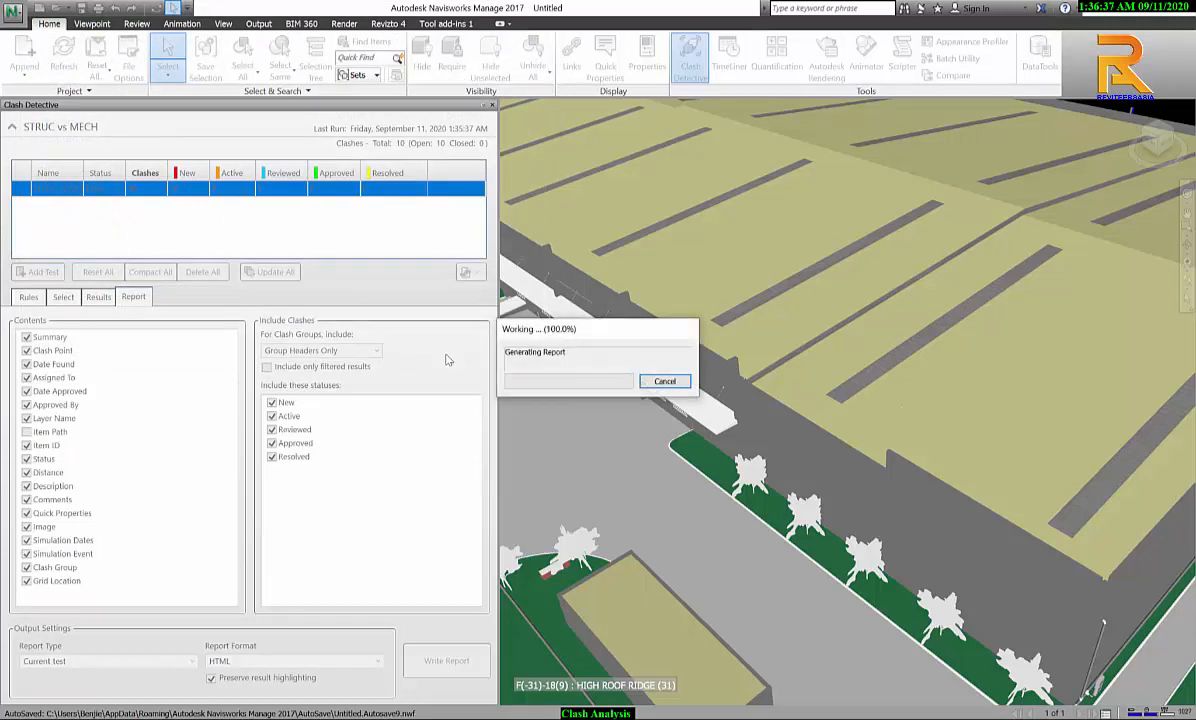
Step: Open the STRUC vs MECH HTML report from the 03 UAP Iloilo 01 folder inside 00.05 Revit Presentation on Data (D:)
{"action": "left_click", "coordinate": [582, 717]}
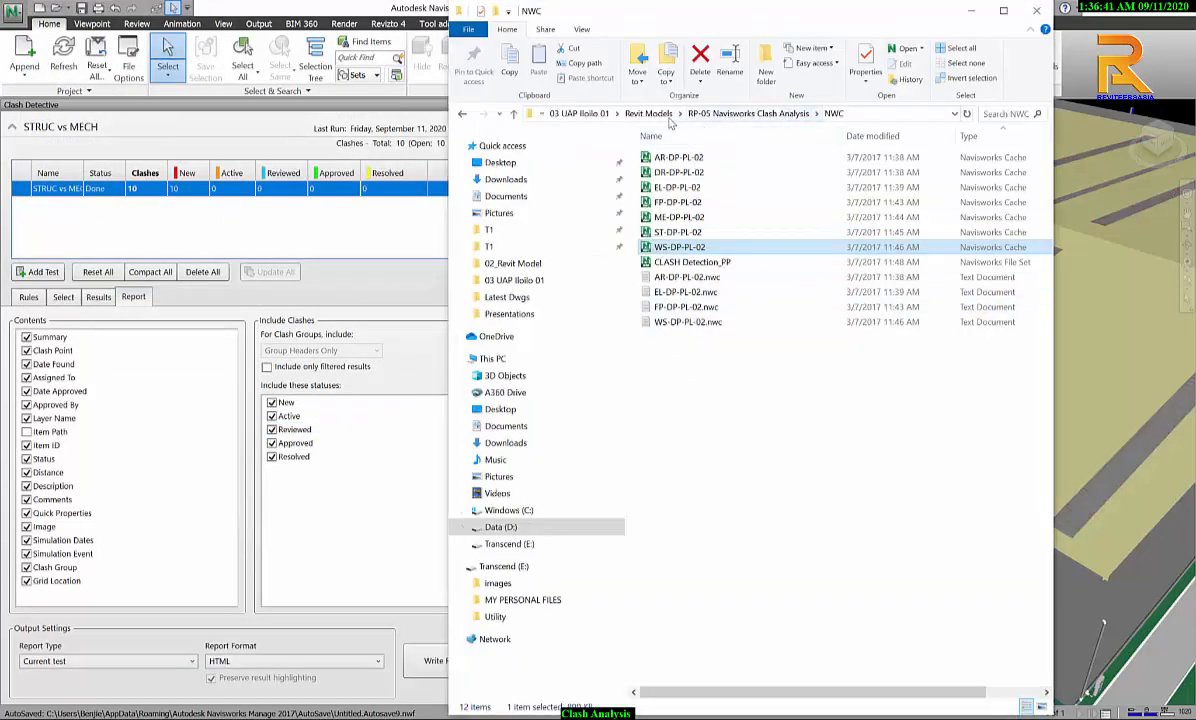
{"action": "left_click", "coordinate": [706, 115]}
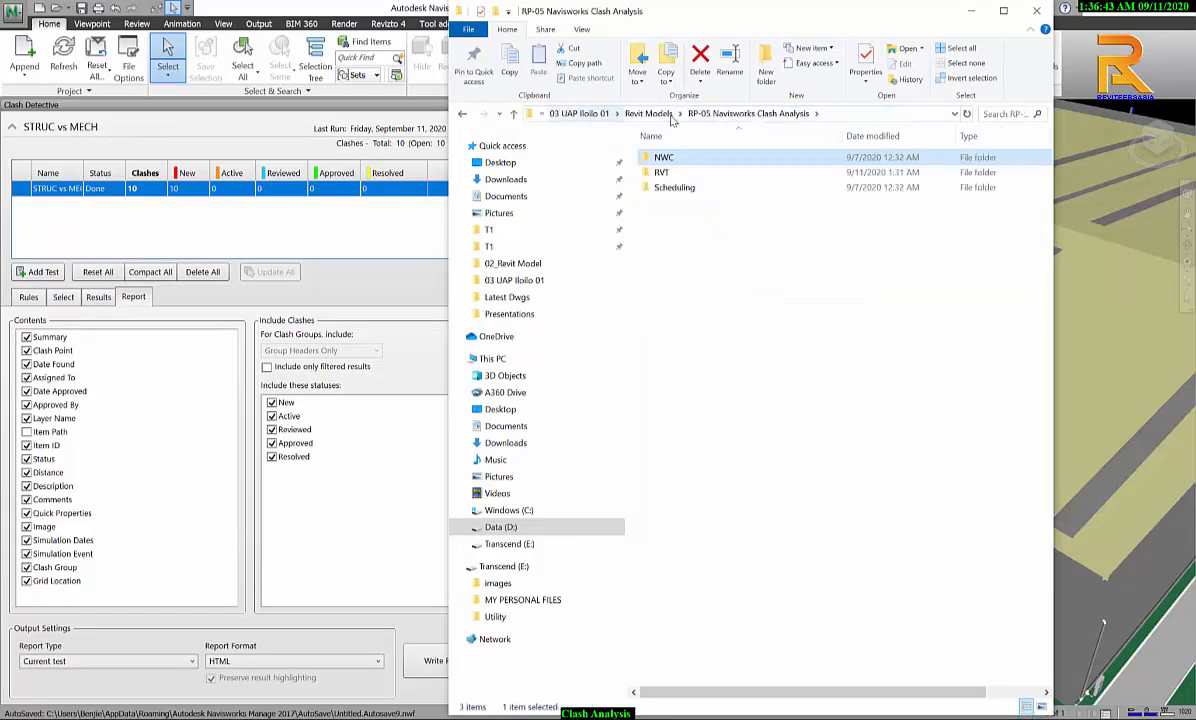
{"action": "left_click", "coordinate": [661, 115]}
{"action": "left_click", "coordinate": [607, 113]}
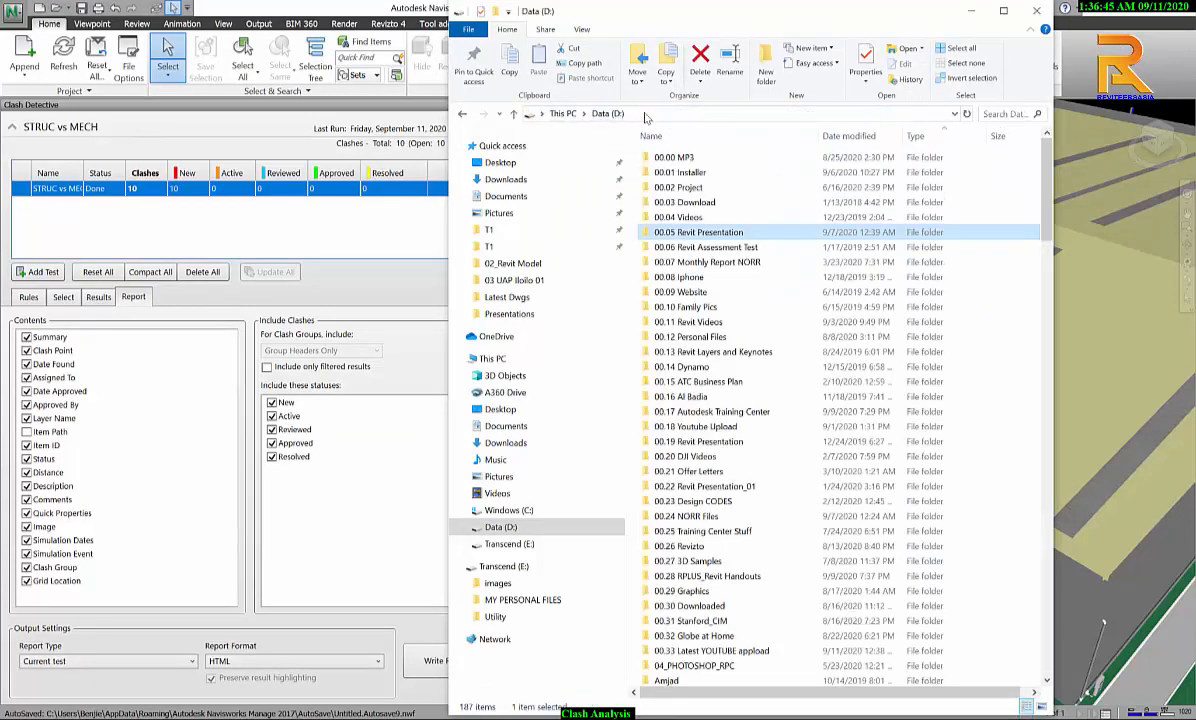
{"action": "double_click", "coordinate": [690, 234]}
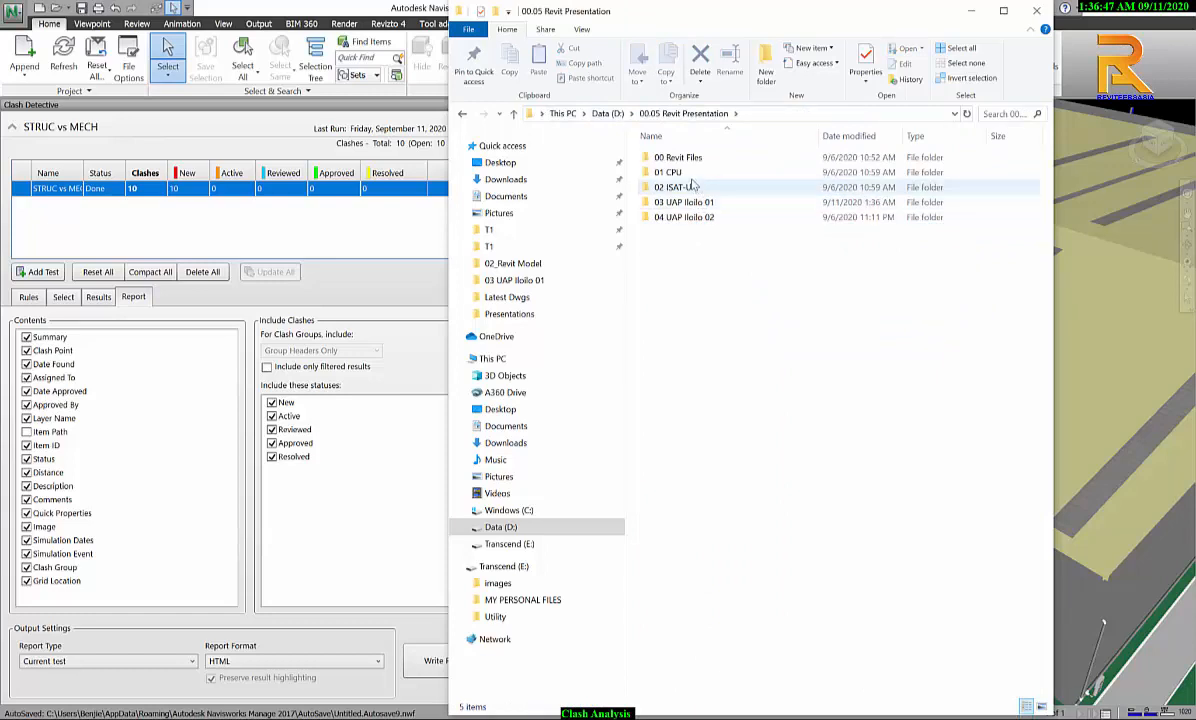
{"action": "double_click", "coordinate": [693, 203]}
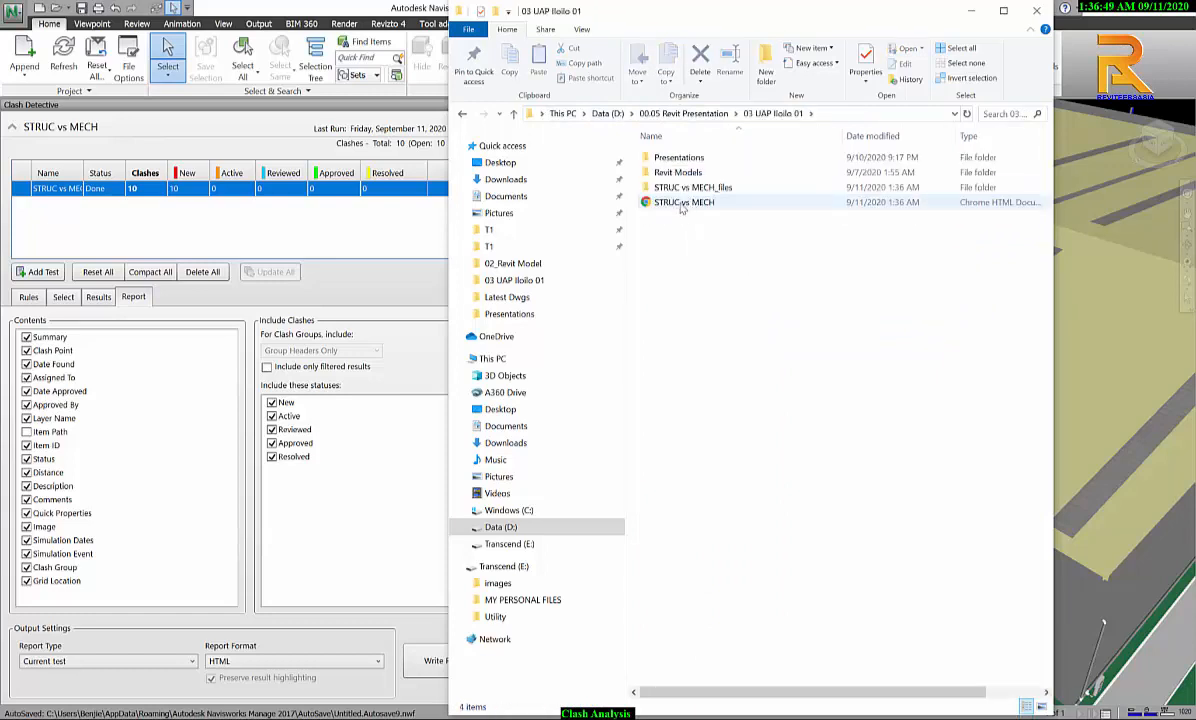
{"action": "left_click", "coordinate": [686, 204]}
{"action": "double_click", "coordinate": [686, 206]}
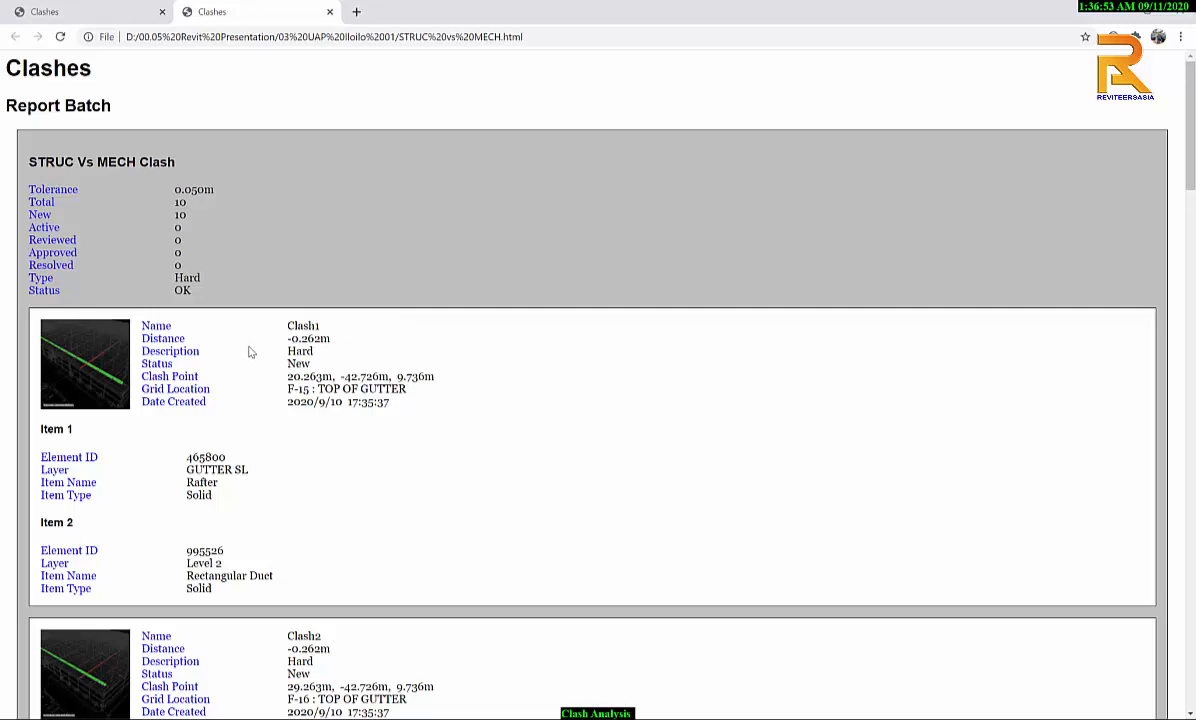
Step: Review the clash entries in the report, view Clash1's image at full size and return to the report
{"action": "scroll", "coordinate": [250, 345], "scroll_direction": "down", "scroll_amount": 2}
{"action": "scroll", "coordinate": [251, 351], "scroll_direction": "down", "scroll_amount": 1}
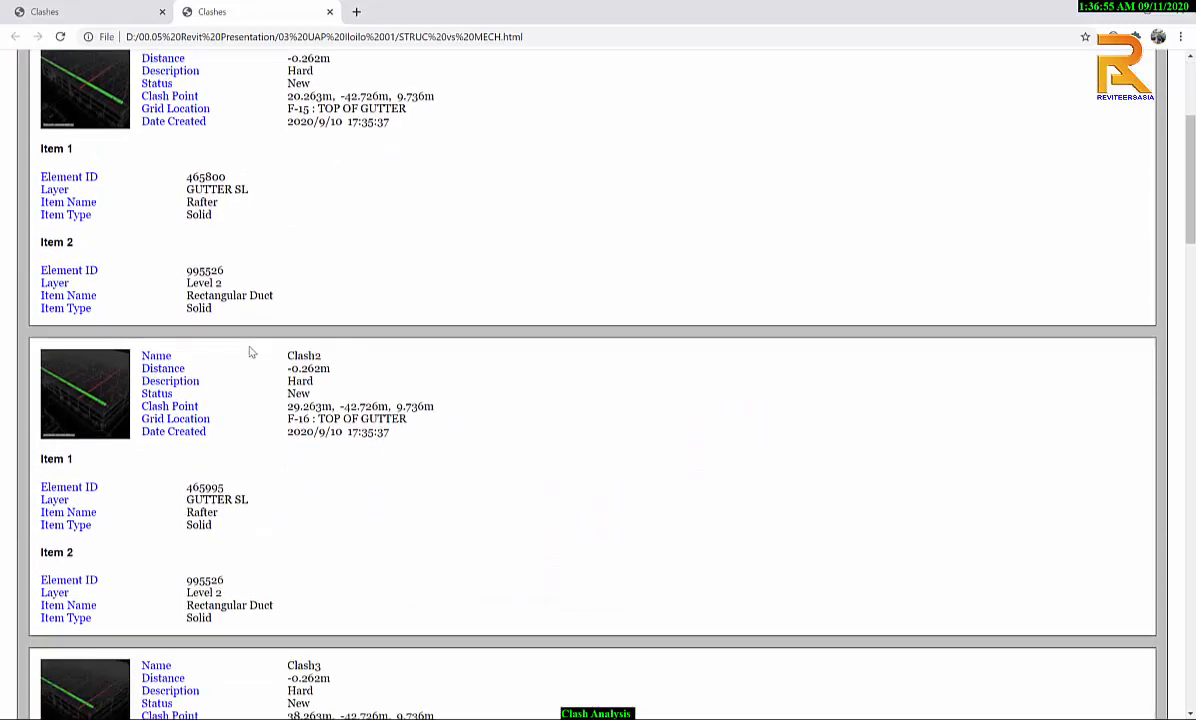
{"action": "scroll", "coordinate": [251, 351], "scroll_direction": "up", "scroll_amount": 2}
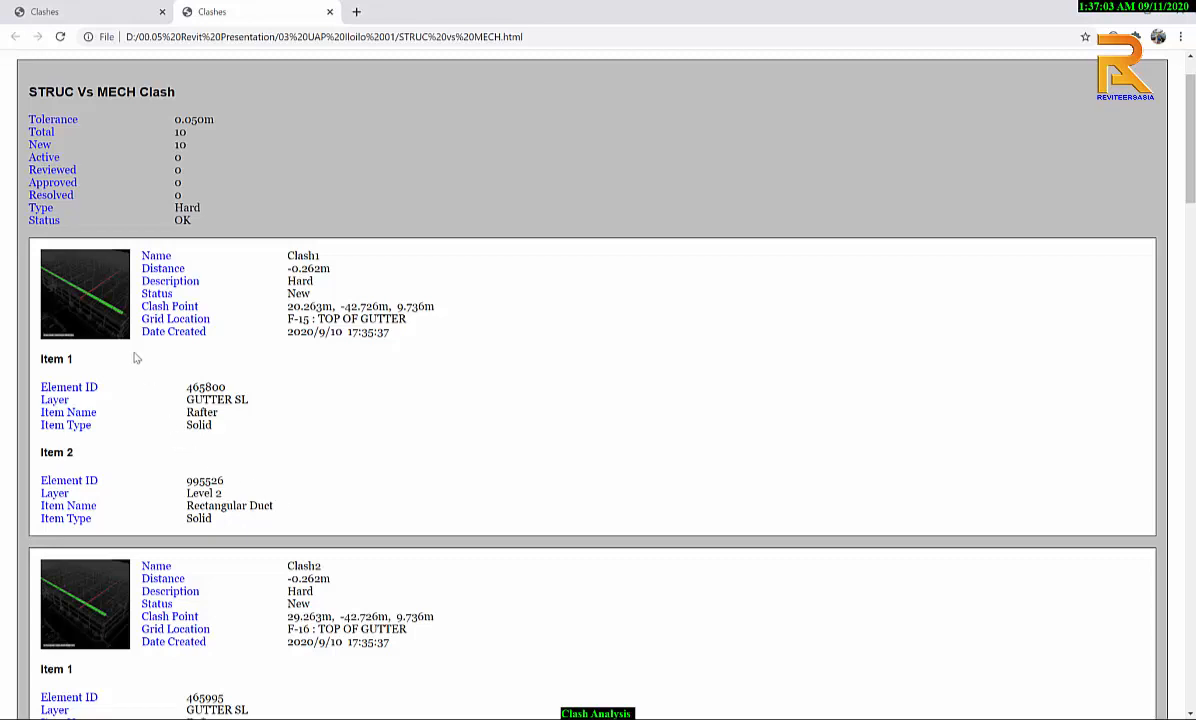
{"action": "left_click", "coordinate": [85, 290]}
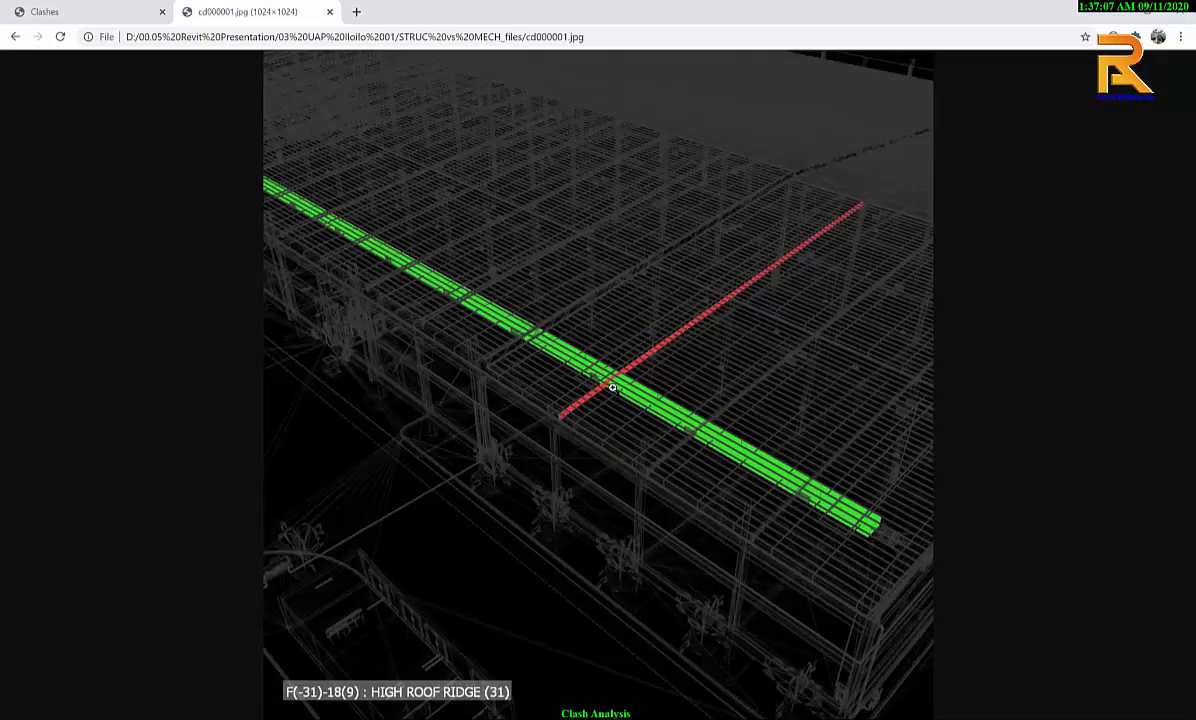
{"action": "left_click", "coordinate": [14, 37]}
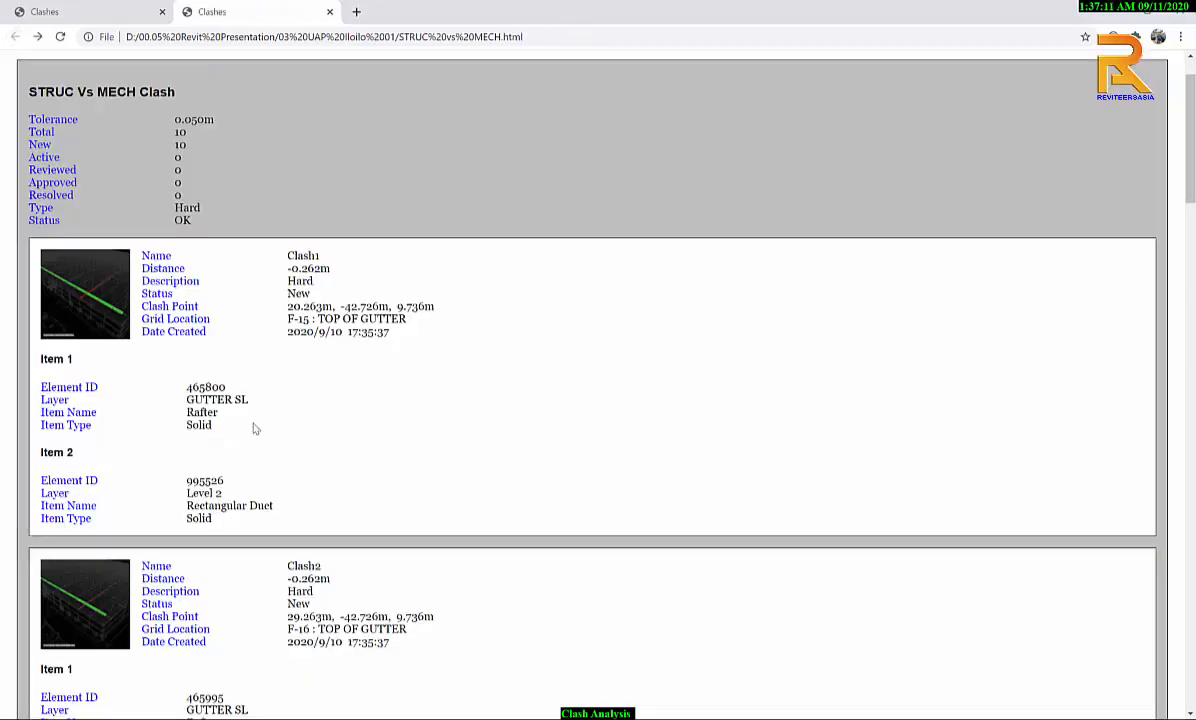
Step: Copy the Element ID 465800 of Clash1's Item 1 and switch to the ST-DP-PL-02 model in Revit
{"action": "left_click_drag", "start_coordinate": [187, 386], "coordinate": [235, 388]}
{"action": "key", "text": "ctrl+c"}
{"action": "key", "text": "alt+Tab"}
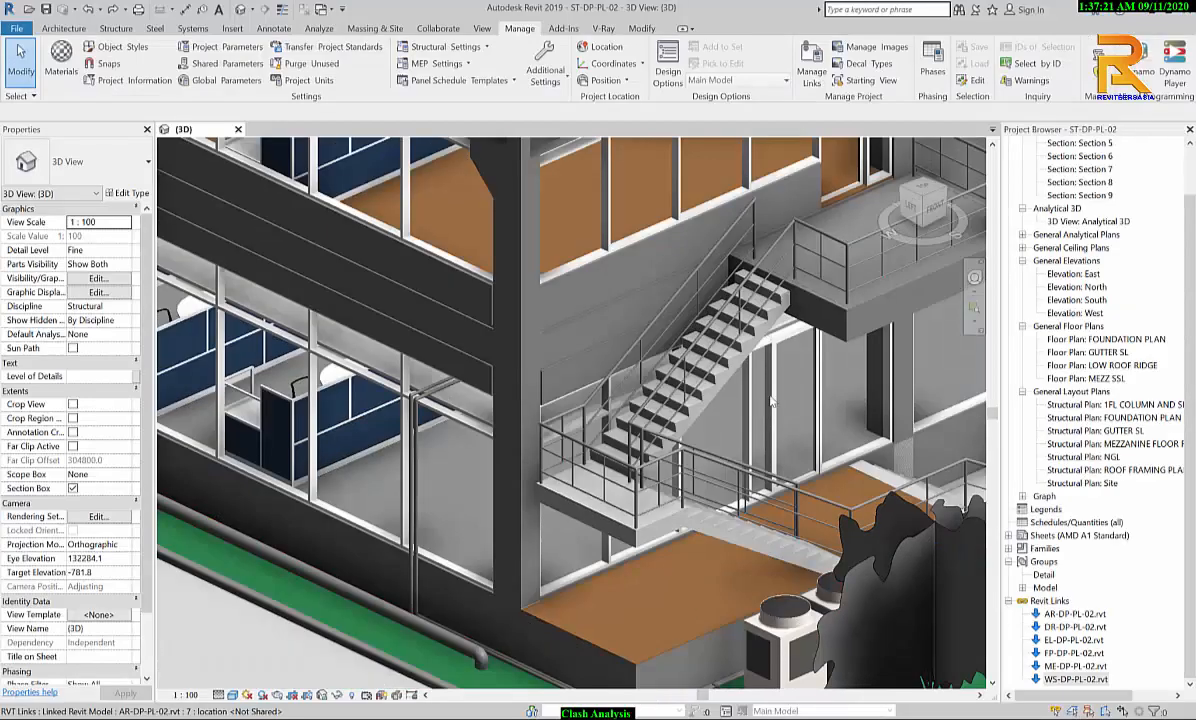
Step: Select the structural element with ID 465800 using Select by ID and show it in the 3D view
{"action": "scroll", "coordinate": [771, 401], "scroll_direction": "down", "scroll_amount": 3}
{"action": "scroll", "coordinate": [873, 266], "scroll_direction": "up", "scroll_amount": 2}
{"action": "middle_click_drag", "start_coordinate": [873, 266], "coordinate": [641, 384]}
{"action": "scroll", "coordinate": [792, 285], "scroll_direction": "down", "scroll_amount": 1}
{"action": "scroll", "coordinate": [792, 285], "scroll_direction": "down", "scroll_amount": 2}
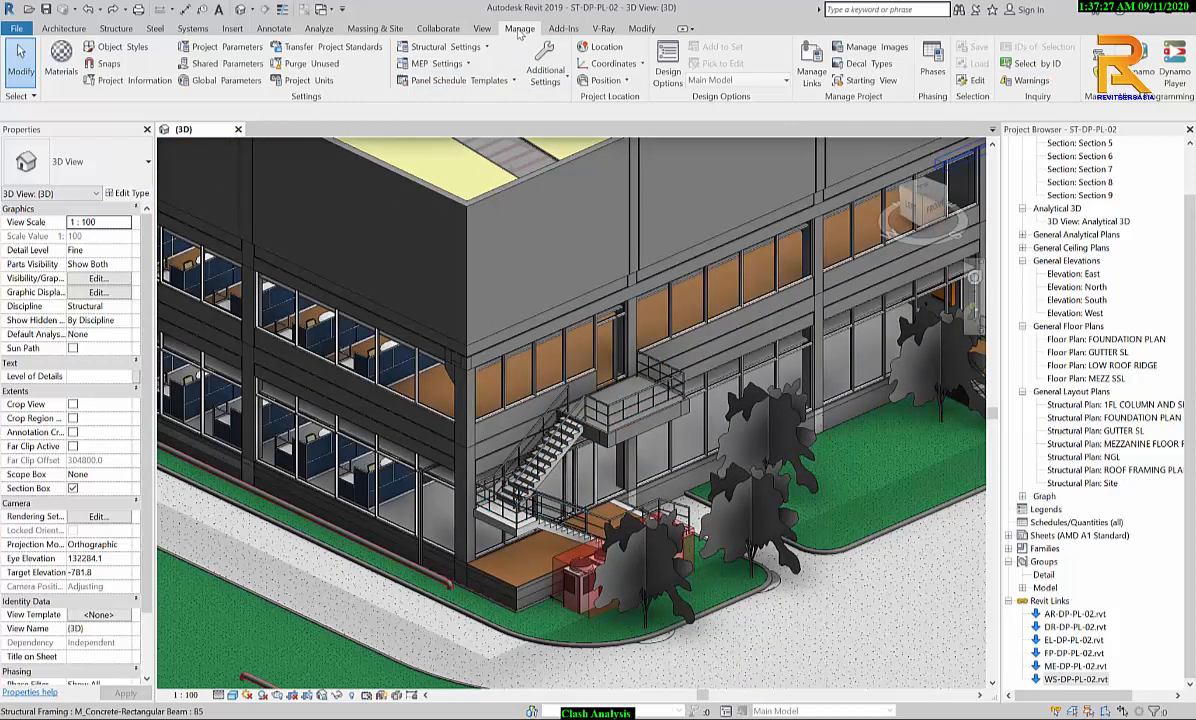
{"action": "left_click", "coordinate": [1035, 63]}
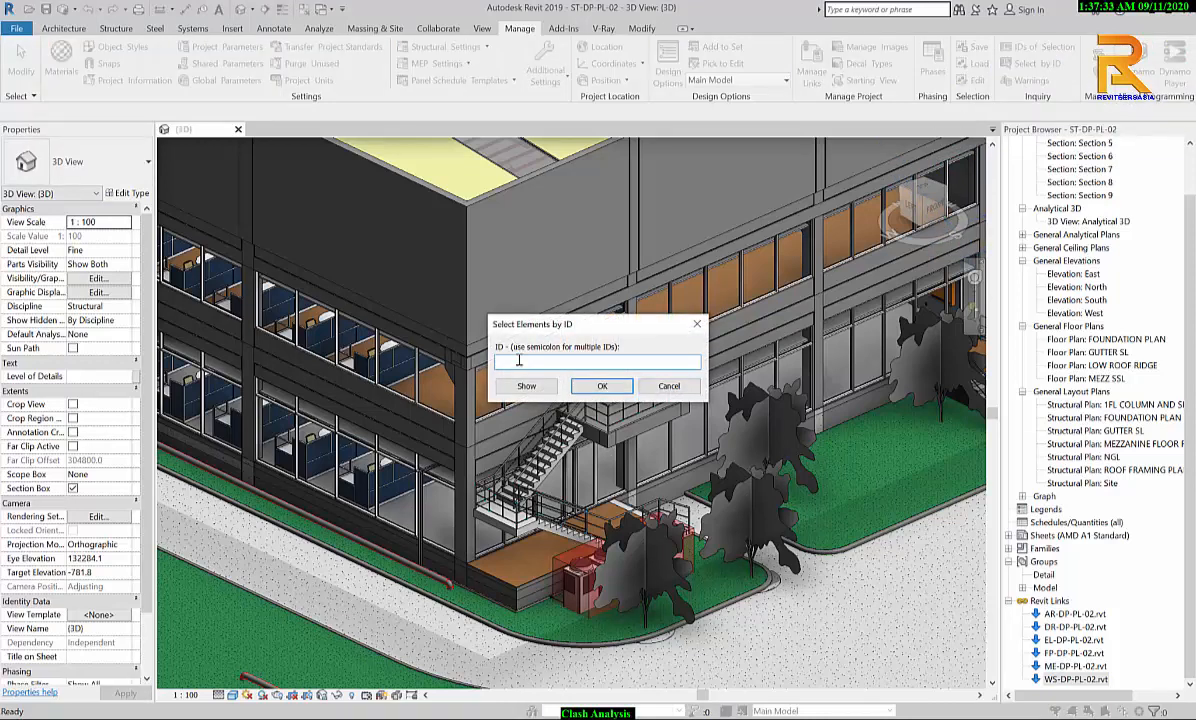
{"action": "key", "text": "ctrl+v"}
{"action": "left_click", "coordinate": [536, 389]}
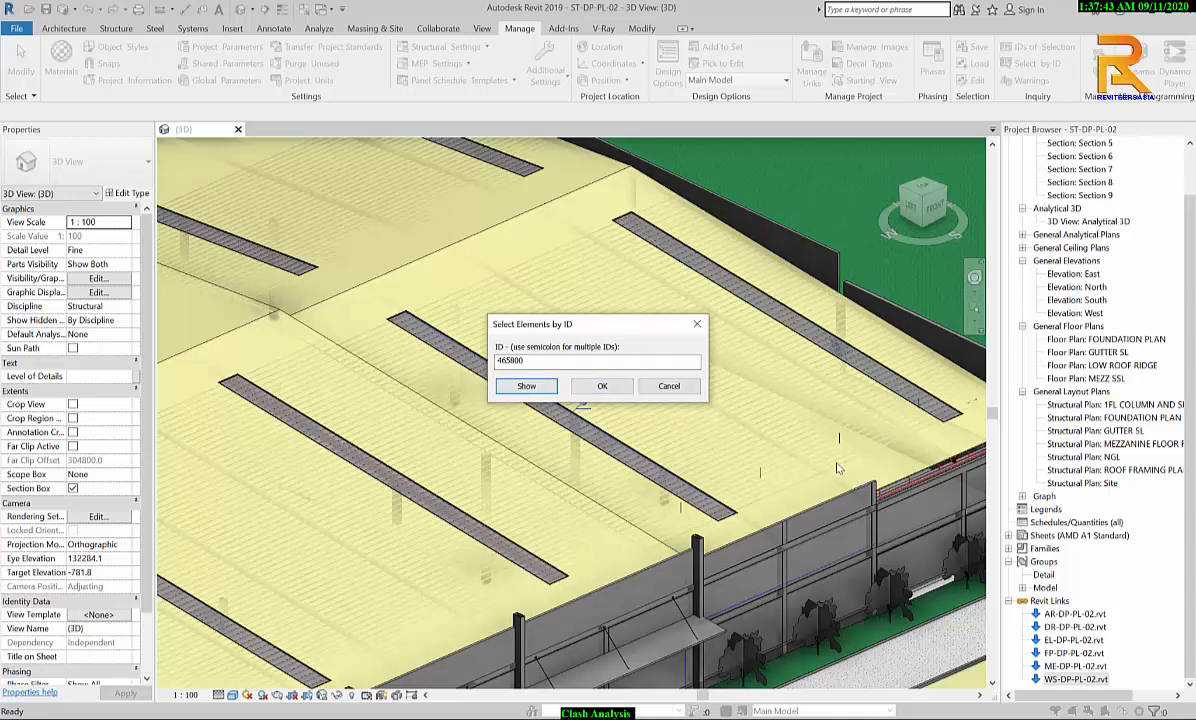
{"action": "left_click", "coordinate": [614, 390]}
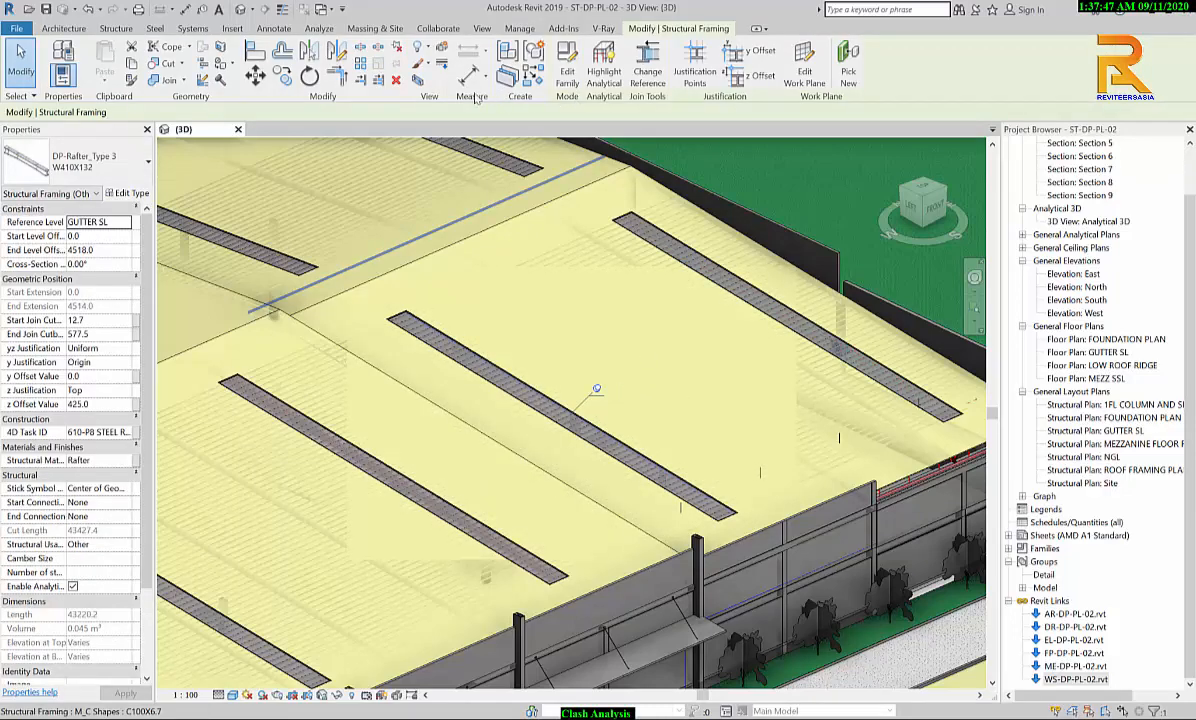
Step: Isolate the selected rafter in the 3D view with a Selection Box
{"action": "left_click", "coordinate": [418, 82]}
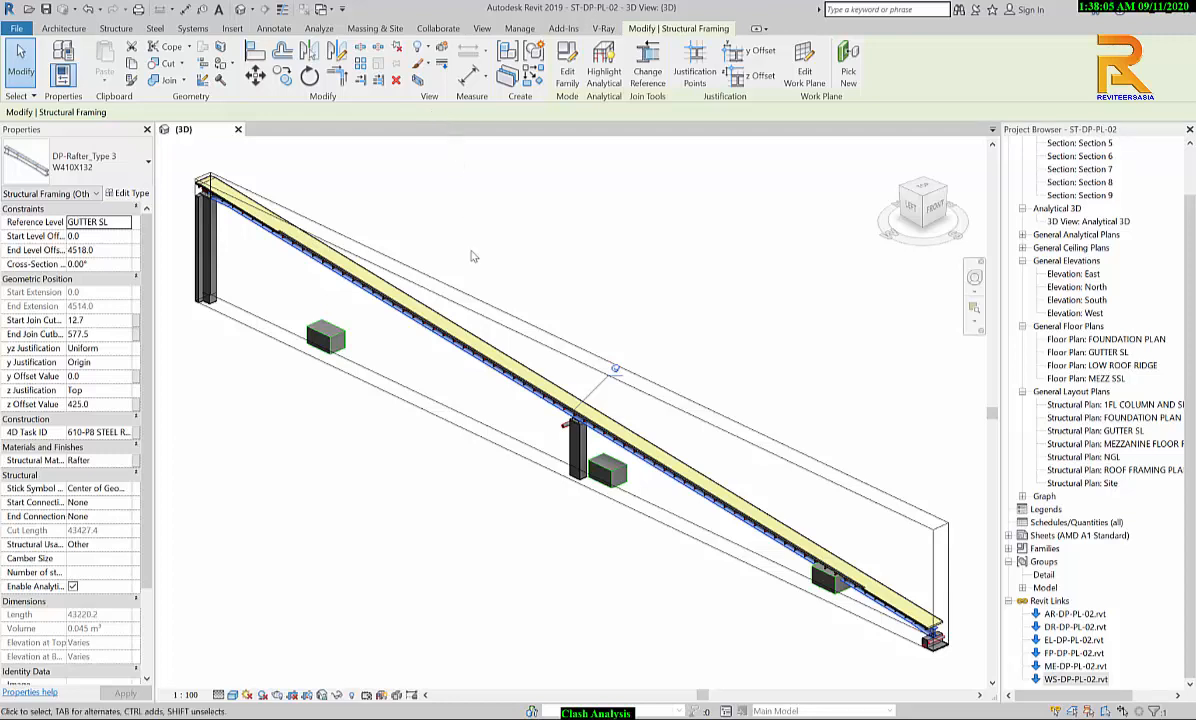
{"action": "middle_click_drag", "start_coordinate": [548, 384], "coordinate": [505, 282]}
{"action": "middle_click_drag", "start_coordinate": [524, 325], "coordinate": [552, 355]}
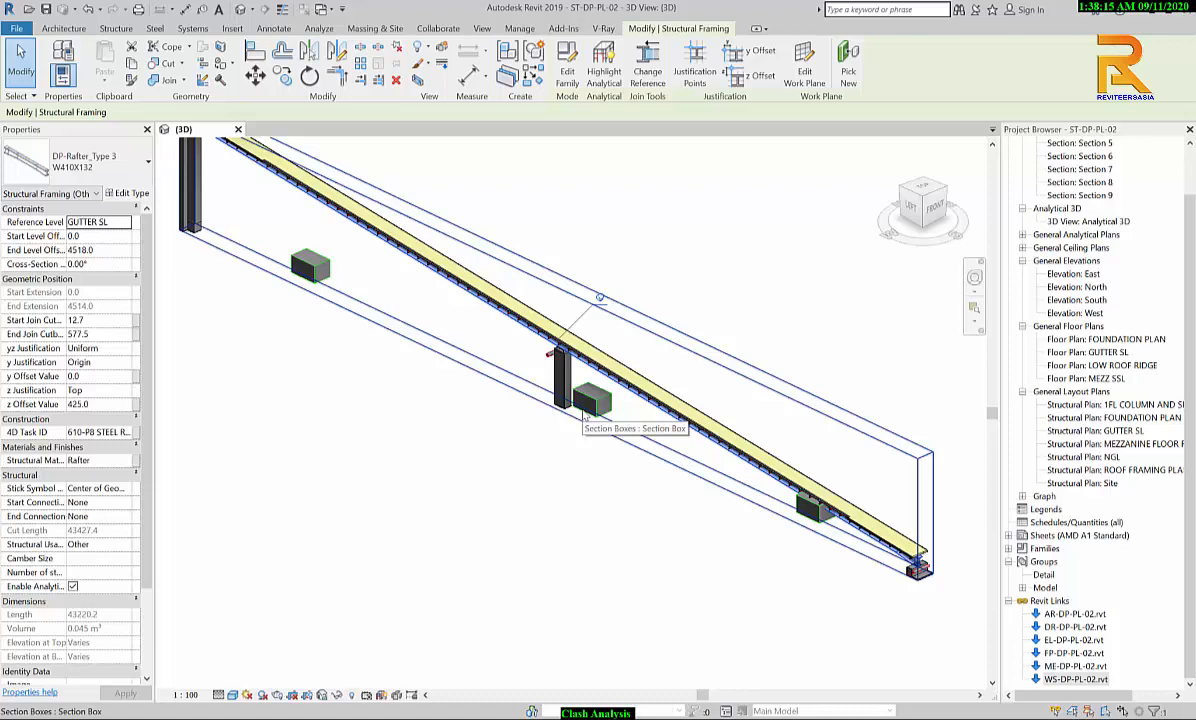
Step: Hide the AR, DR, EL, FP and WS-DP-PL-02.rvt links in the 3D view, leaving ME-DP-PL-02.rvt switched on
{"action": "key", "text": "v"}
{"action": "key", "text": "v"}
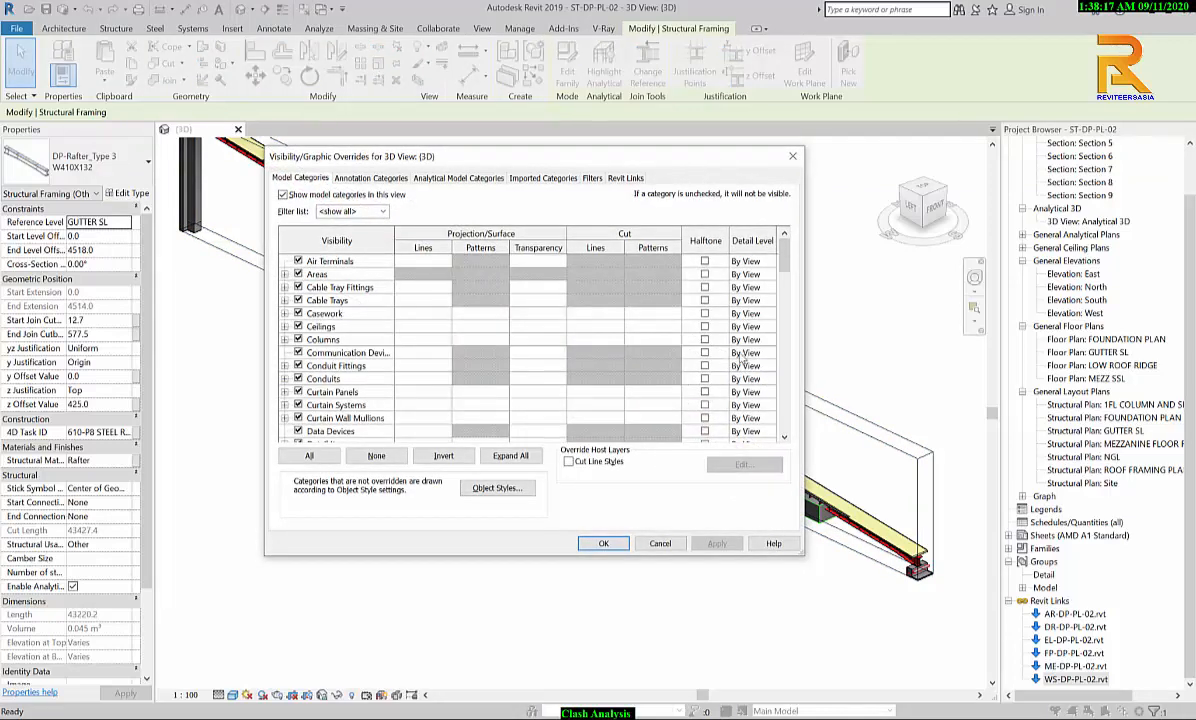
{"action": "left_click", "coordinate": [624, 178]}
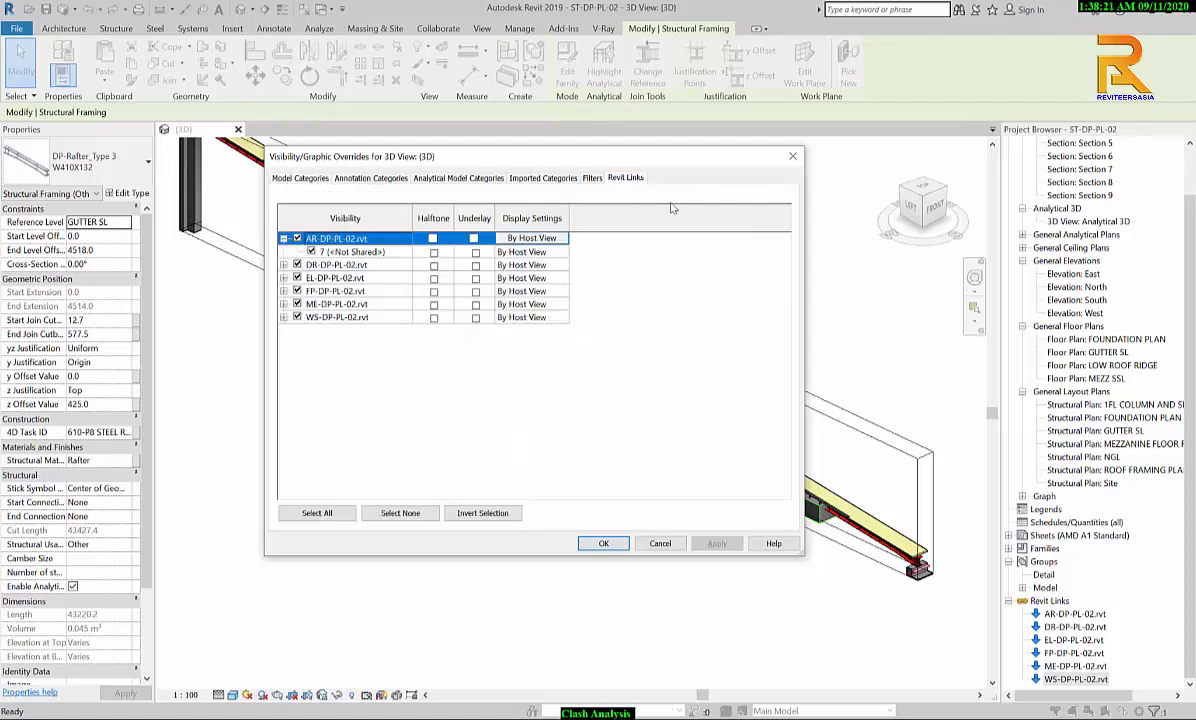
{"action": "left_click", "coordinate": [297, 239]}
{"action": "left_click", "coordinate": [297, 265]}
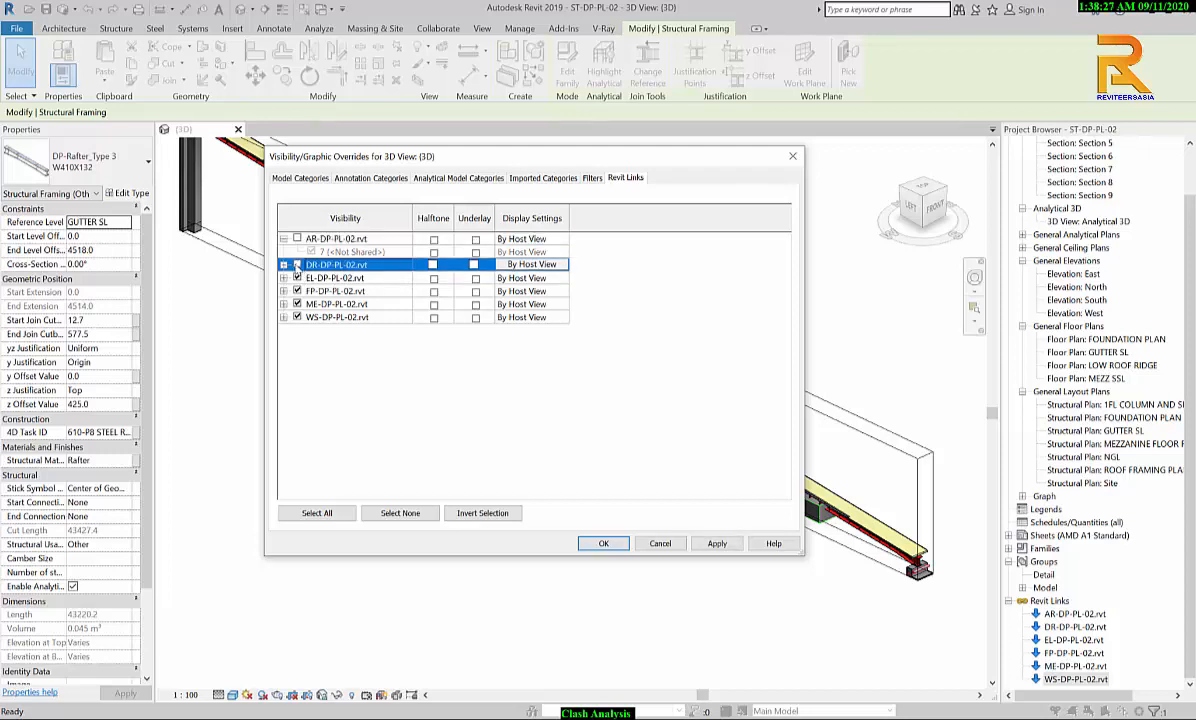
{"action": "left_click", "coordinate": [297, 278]}
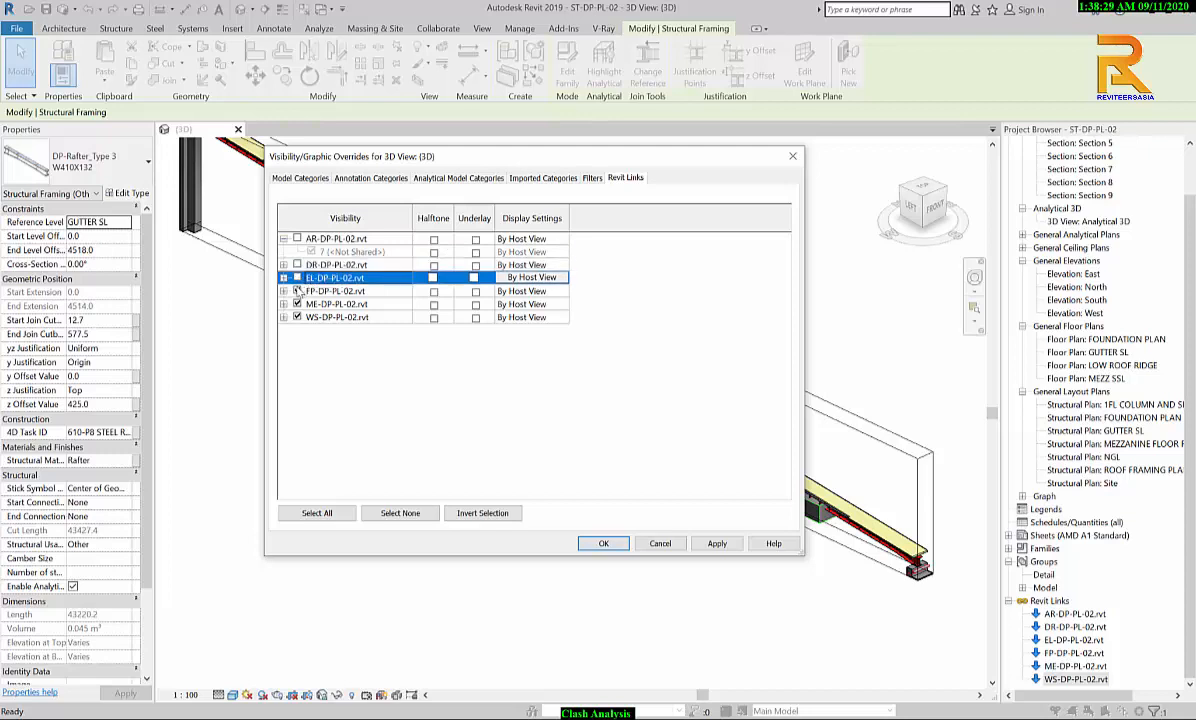
{"action": "left_click", "coordinate": [297, 291]}
{"action": "left_click", "coordinate": [297, 317]}
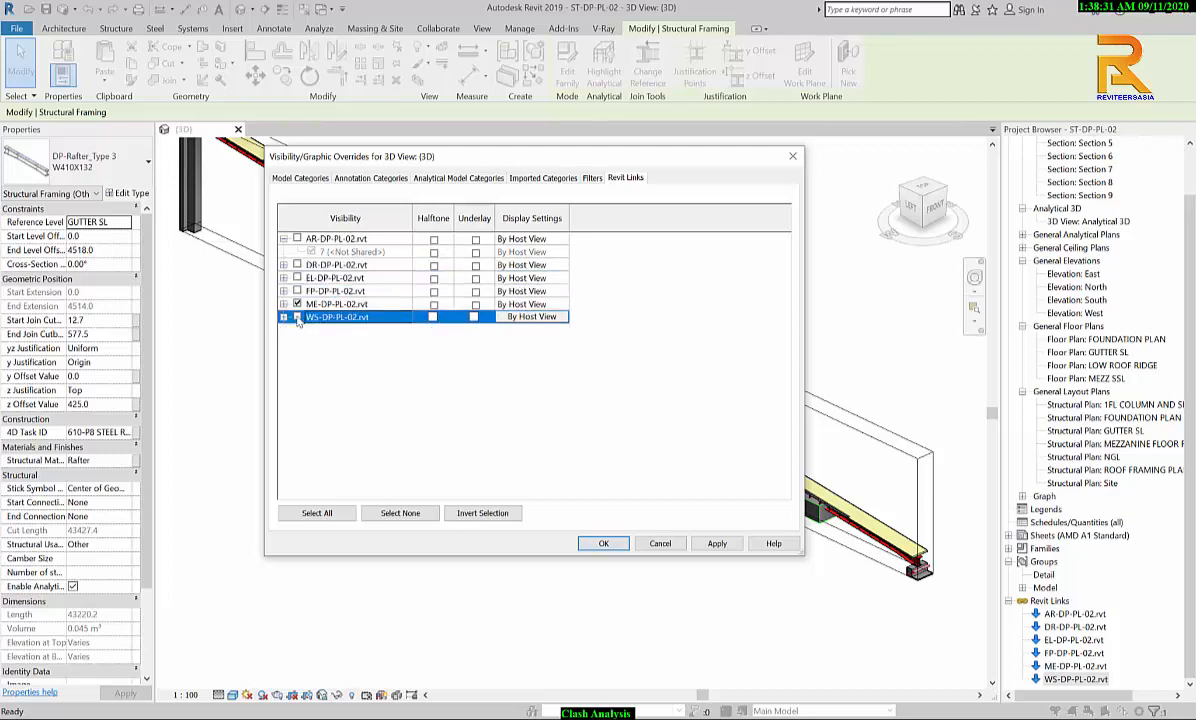
{"action": "left_click", "coordinate": [713, 543]}
{"action": "left_click", "coordinate": [603, 543]}
{"action": "left_click", "coordinate": [614, 534]}
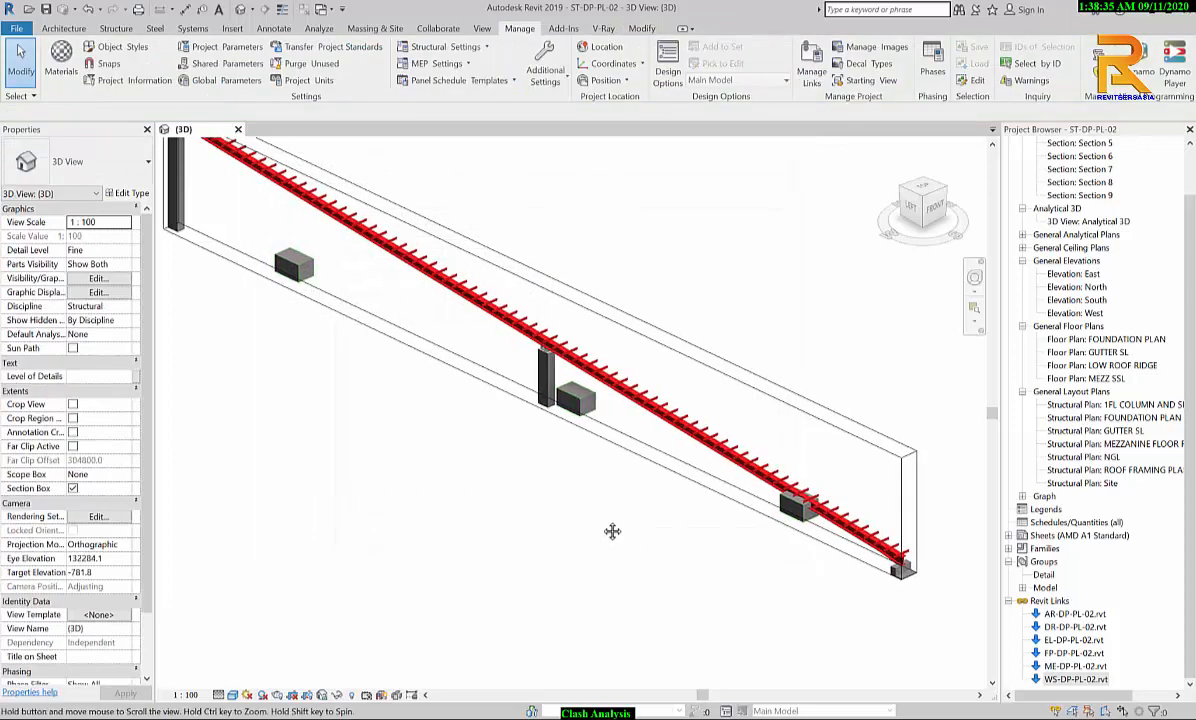
Step: Examine where the rafter meets the duct of the linked ME-DP-PL-02.rvt model, seen from the front-left
{"action": "scroll", "coordinate": [682, 517], "scroll_direction": "up", "scroll_amount": 3}
{"action": "scroll", "coordinate": [582, 392], "scroll_direction": "up", "scroll_amount": 6}
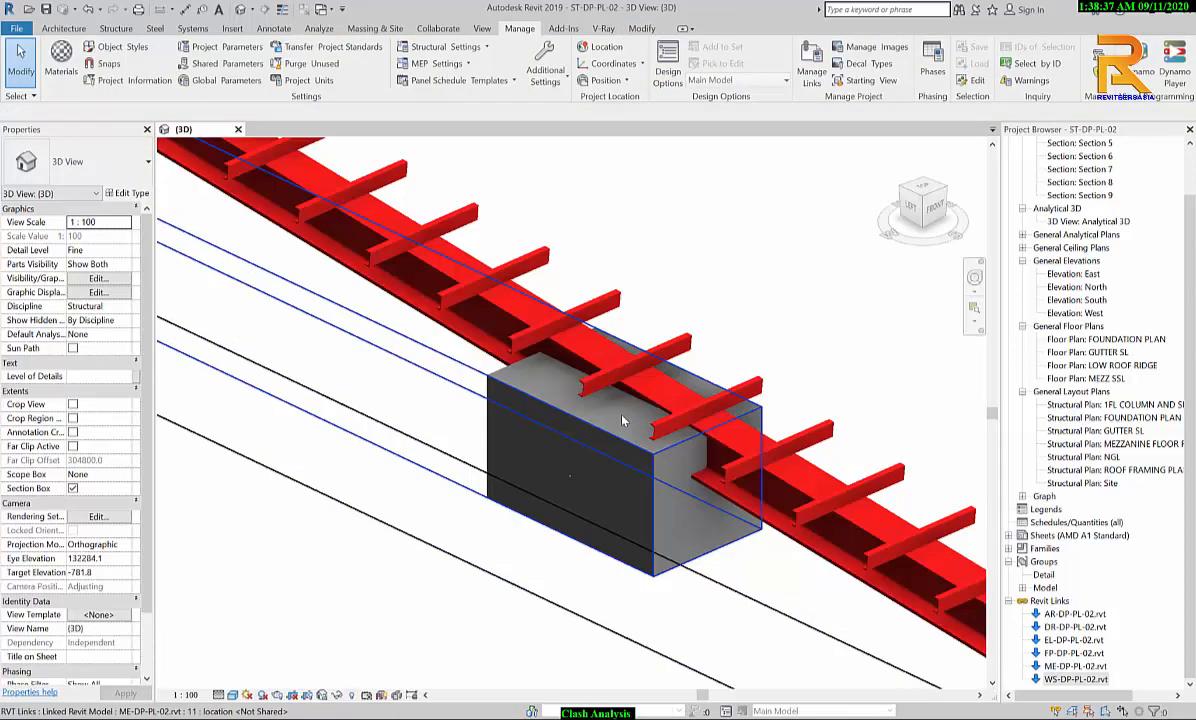
{"action": "scroll", "coordinate": [621, 421], "scroll_direction": "down", "scroll_amount": 8}
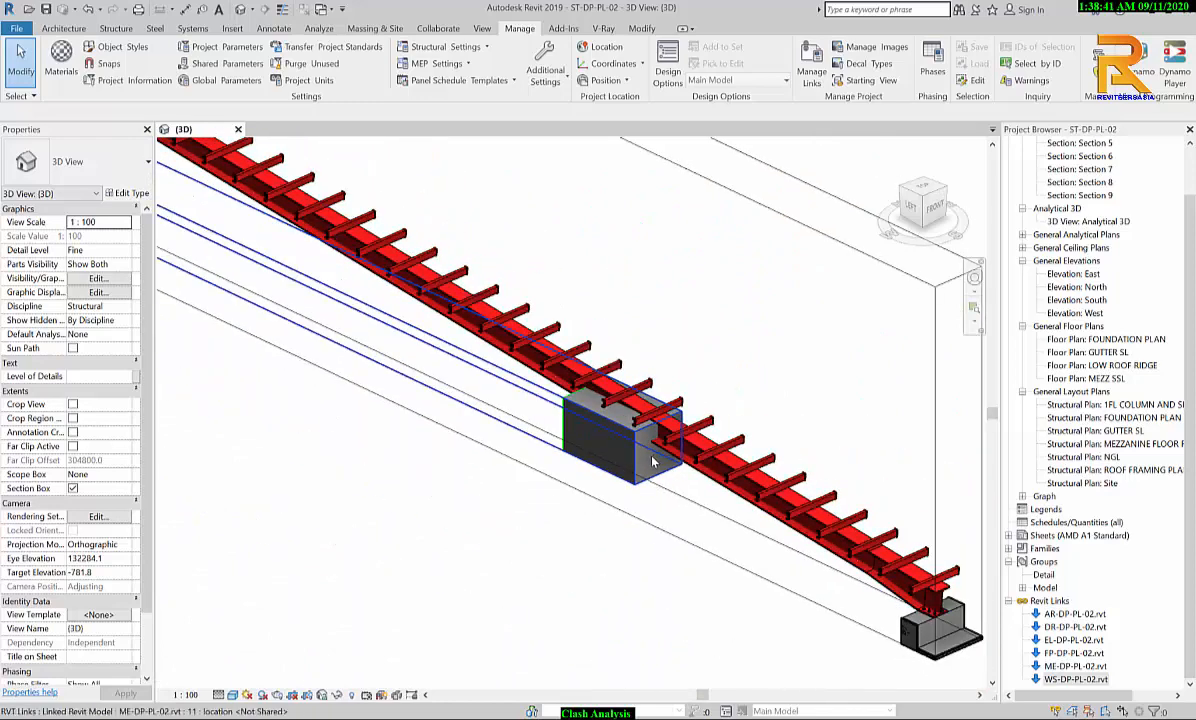
{"action": "scroll", "coordinate": [652, 468], "scroll_direction": "up", "scroll_amount": 3}
{"action": "left_click", "coordinate": [626, 462]}
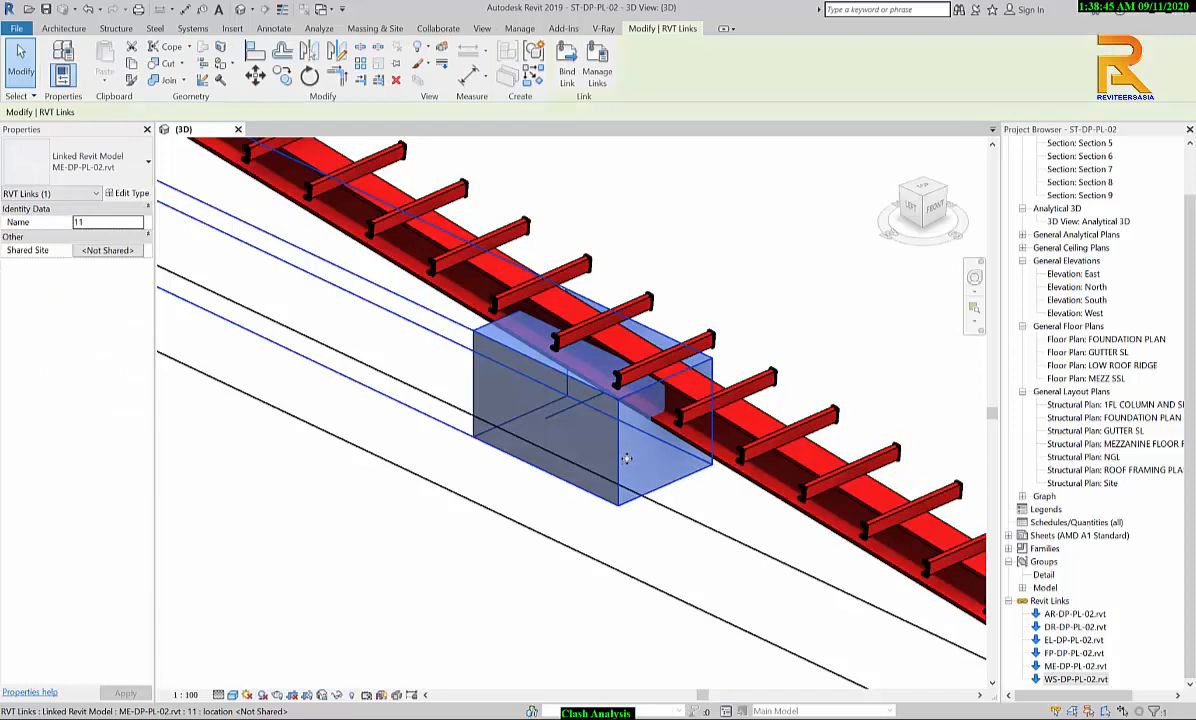
{"action": "key", "text": "Escape"}
{"action": "scroll", "coordinate": [626, 459], "scroll_direction": "down", "scroll_amount": 3}
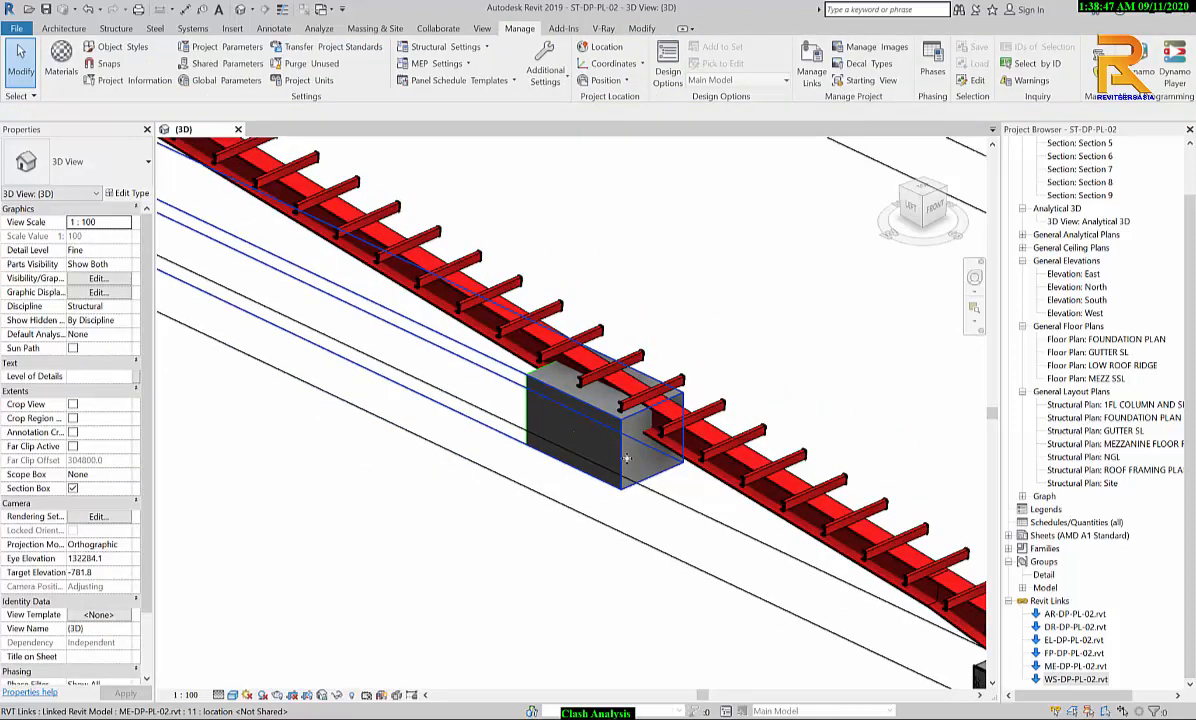
{"action": "scroll", "coordinate": [626, 459], "scroll_direction": "down", "scroll_amount": 3}
{"action": "middle_click_drag", "start_coordinate": [626, 459], "coordinate": [595, 527], "text": "shift"}
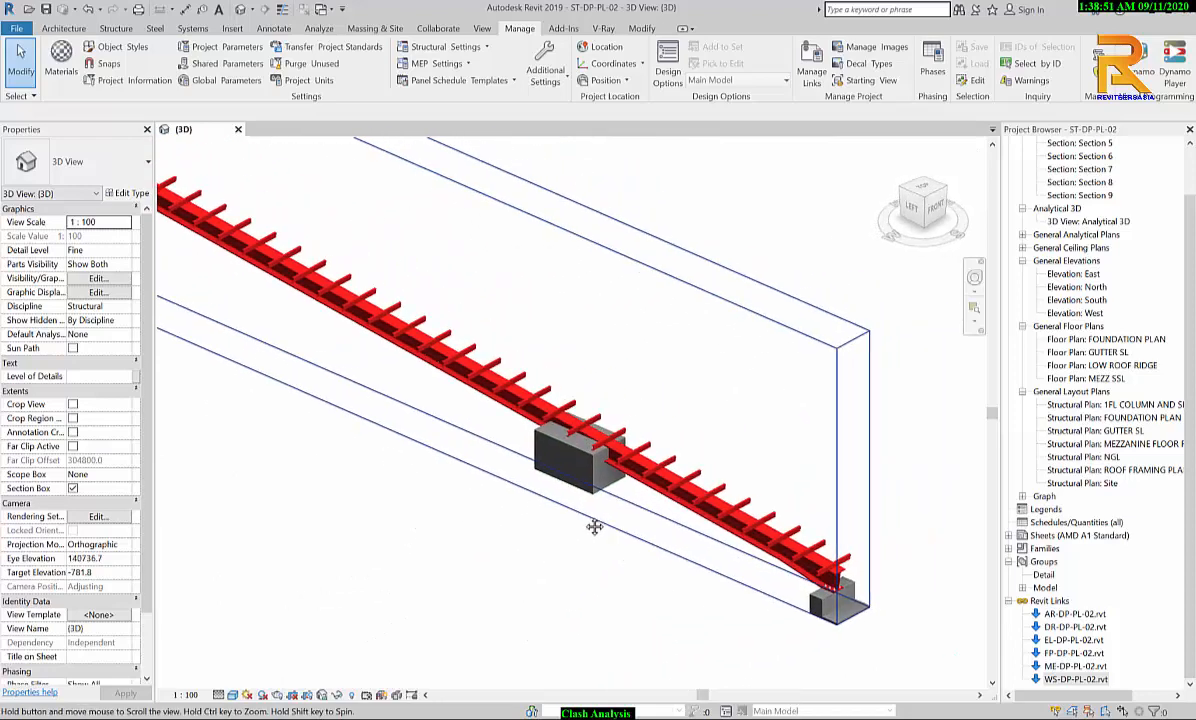
{"action": "scroll", "coordinate": [594, 527], "scroll_direction": "up", "scroll_amount": 5}
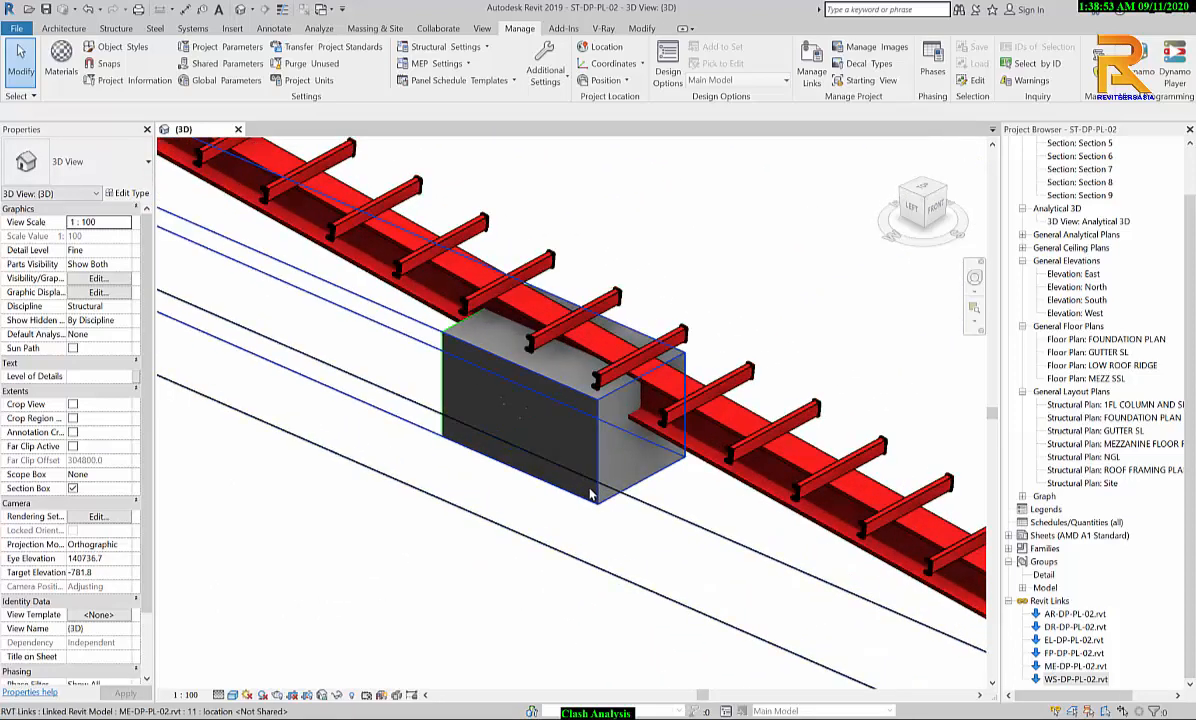
{"action": "scroll", "coordinate": [592, 494], "scroll_direction": "down", "scroll_amount": 3}
Step: Examine the intersection of the same rafter and linked duct from the opposite, front-right side
{"action": "middle_click_drag", "start_coordinate": [592, 494], "coordinate": [795, 445]}
{"action": "scroll", "coordinate": [600, 510], "scroll_direction": "down", "scroll_amount": 1}
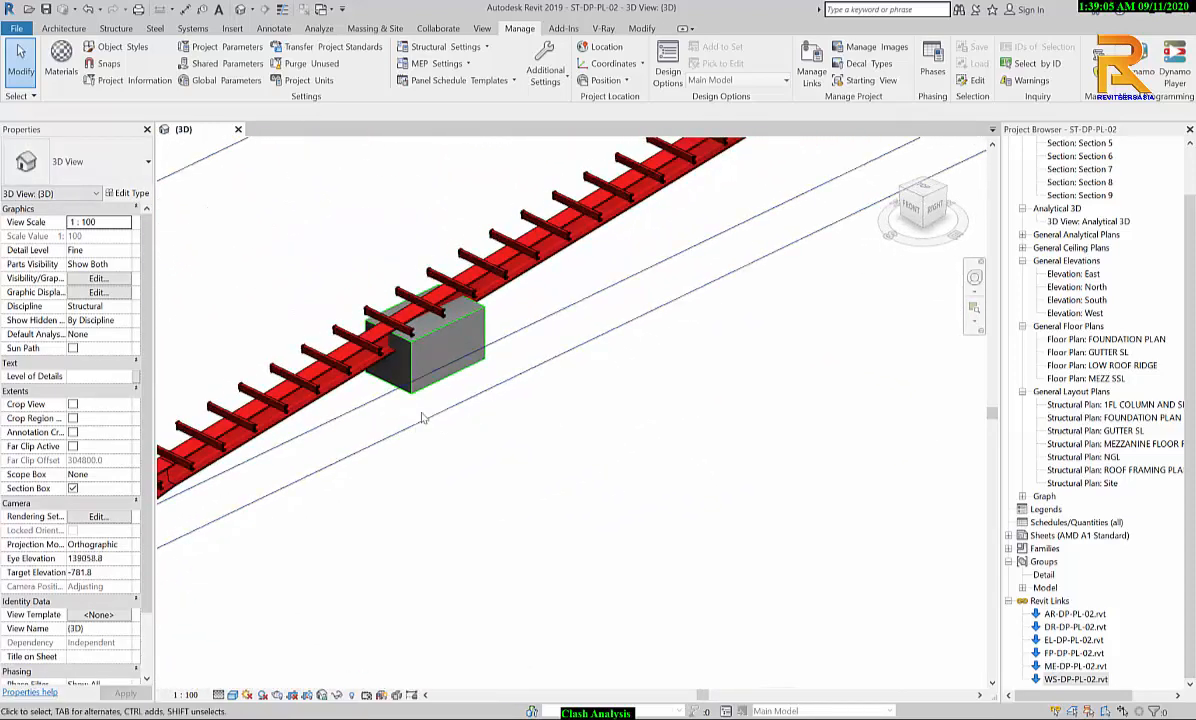
{"action": "scroll", "coordinate": [427, 421], "scroll_direction": "down", "scroll_amount": 1}
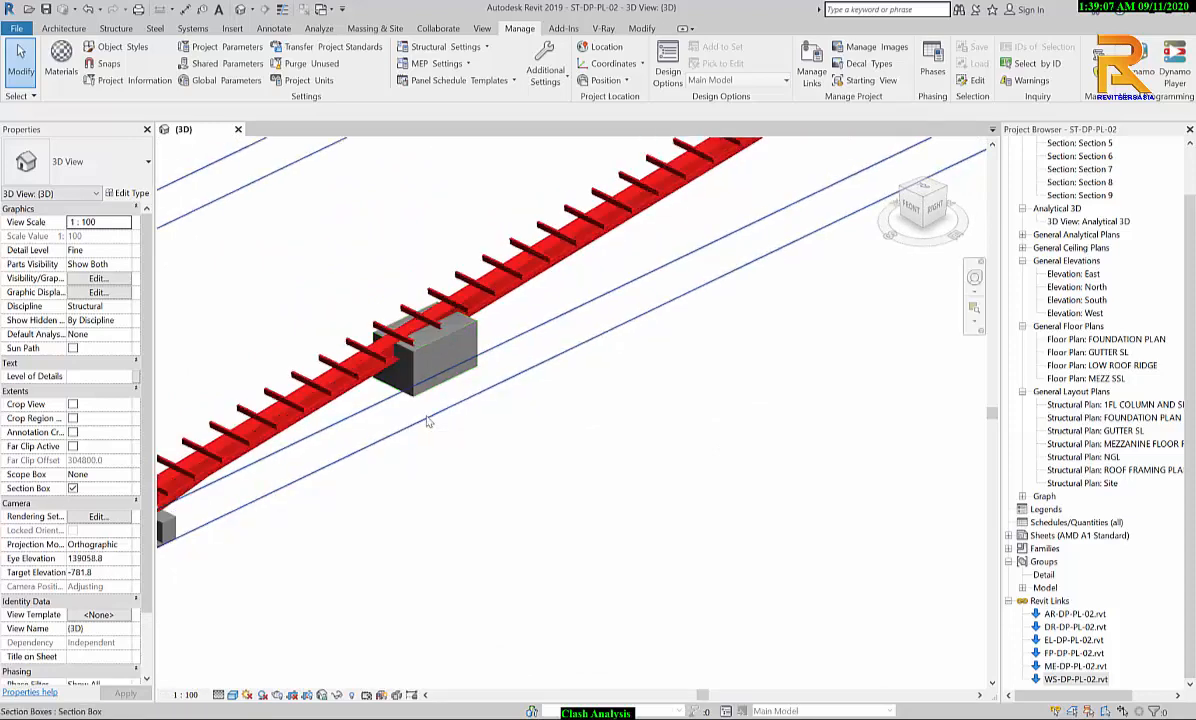
{"action": "left_click", "coordinate": [454, 407]}
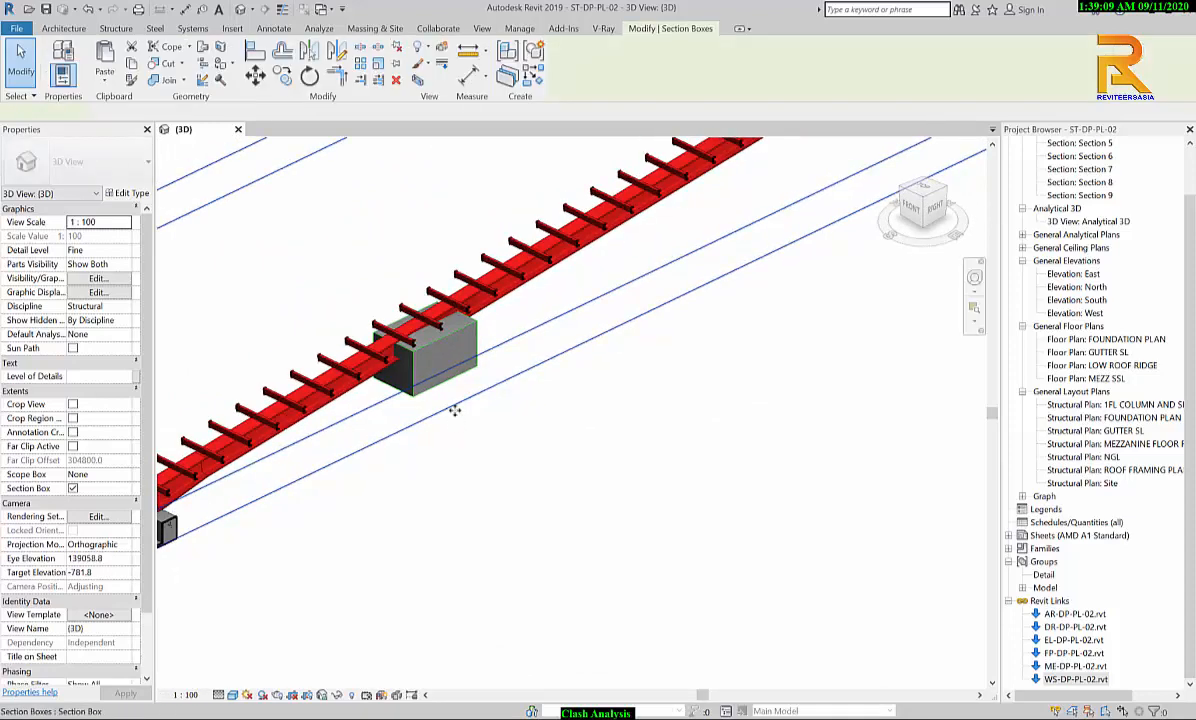
{"action": "scroll", "coordinate": [504, 426], "scroll_direction": "down", "scroll_amount": 1}
{"action": "middle_click_drag", "start_coordinate": [504, 426], "coordinate": [423, 436]}
{"action": "scroll", "coordinate": [406, 426], "scroll_direction": "up", "scroll_amount": 2}
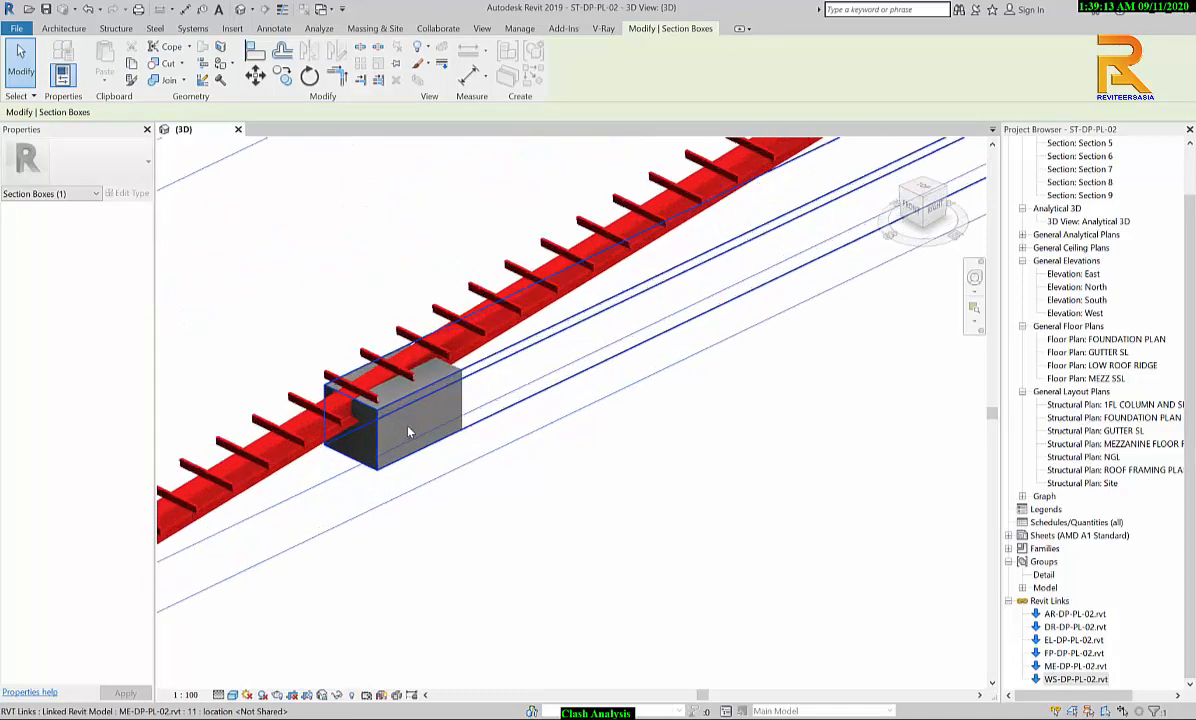
{"action": "scroll", "coordinate": [400, 425], "scroll_direction": "down", "scroll_amount": 2}
{"action": "scroll", "coordinate": [436, 430], "scroll_direction": "down", "scroll_amount": 1}
{"action": "middle_click_drag", "start_coordinate": [530, 432], "coordinate": [603, 441]}
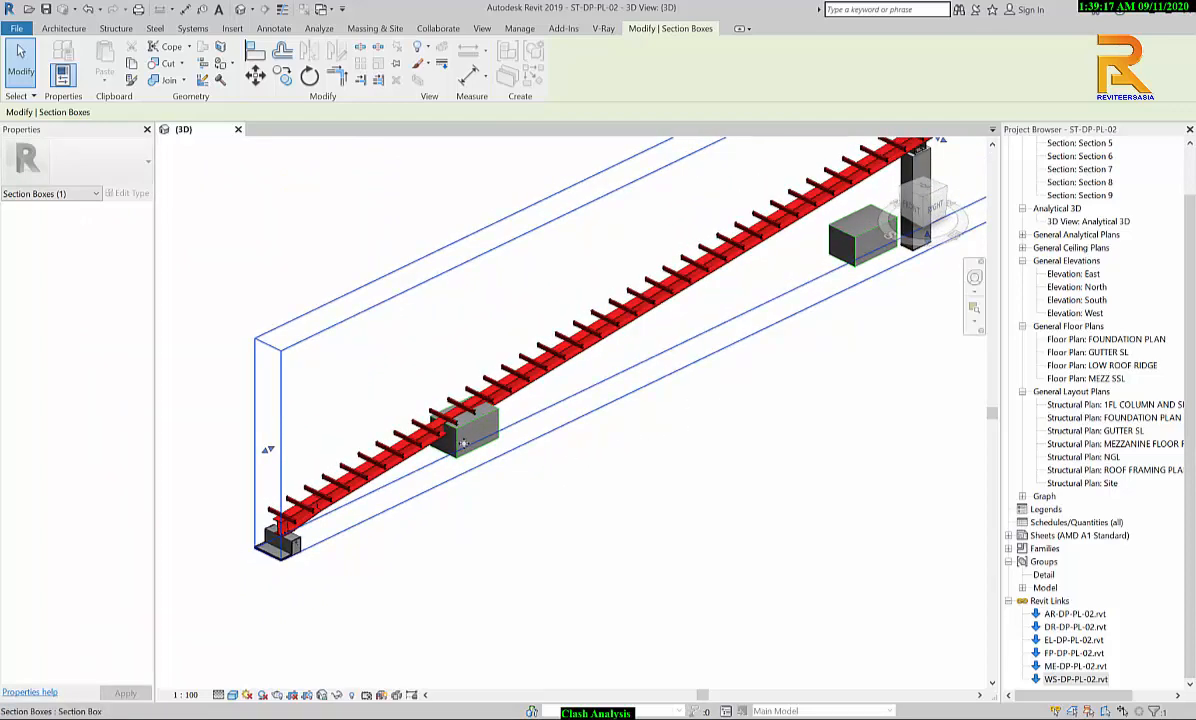
{"action": "scroll", "coordinate": [460, 436], "scroll_direction": "up", "scroll_amount": 4}
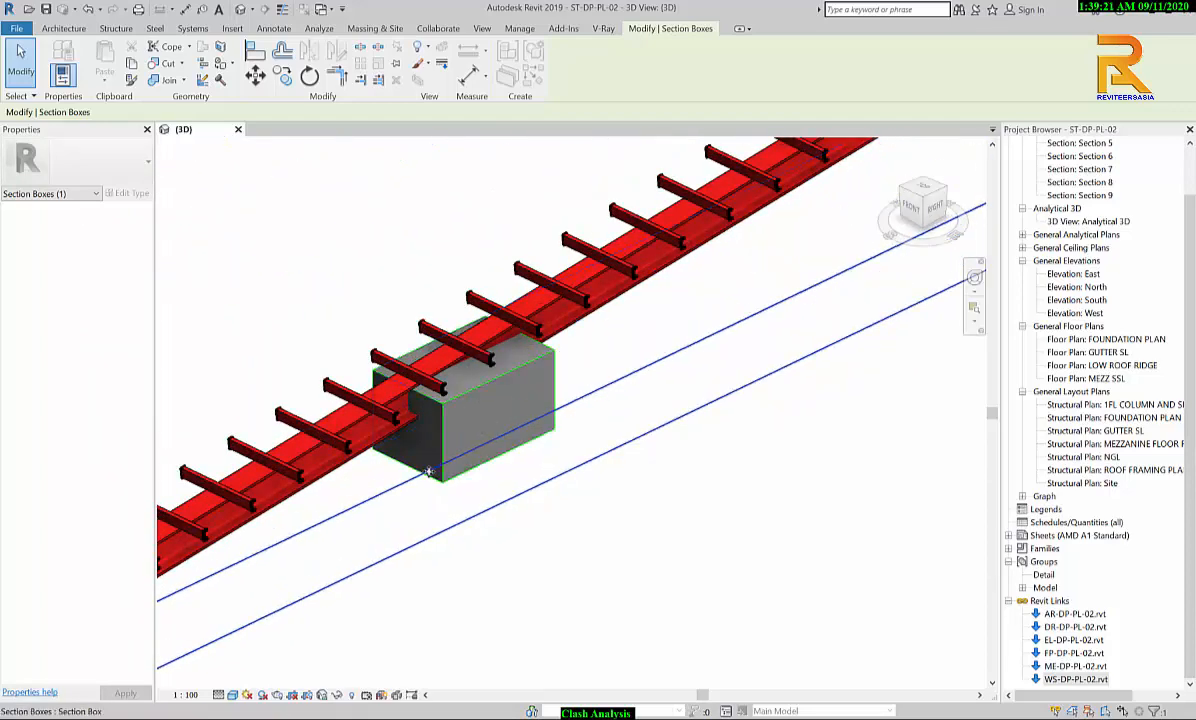
Step: Examine the clash between the rafter and the linked duct up close, and the rafter's full length within the section box
{"action": "scroll", "coordinate": [430, 427], "scroll_direction": "down", "scroll_amount": 5}
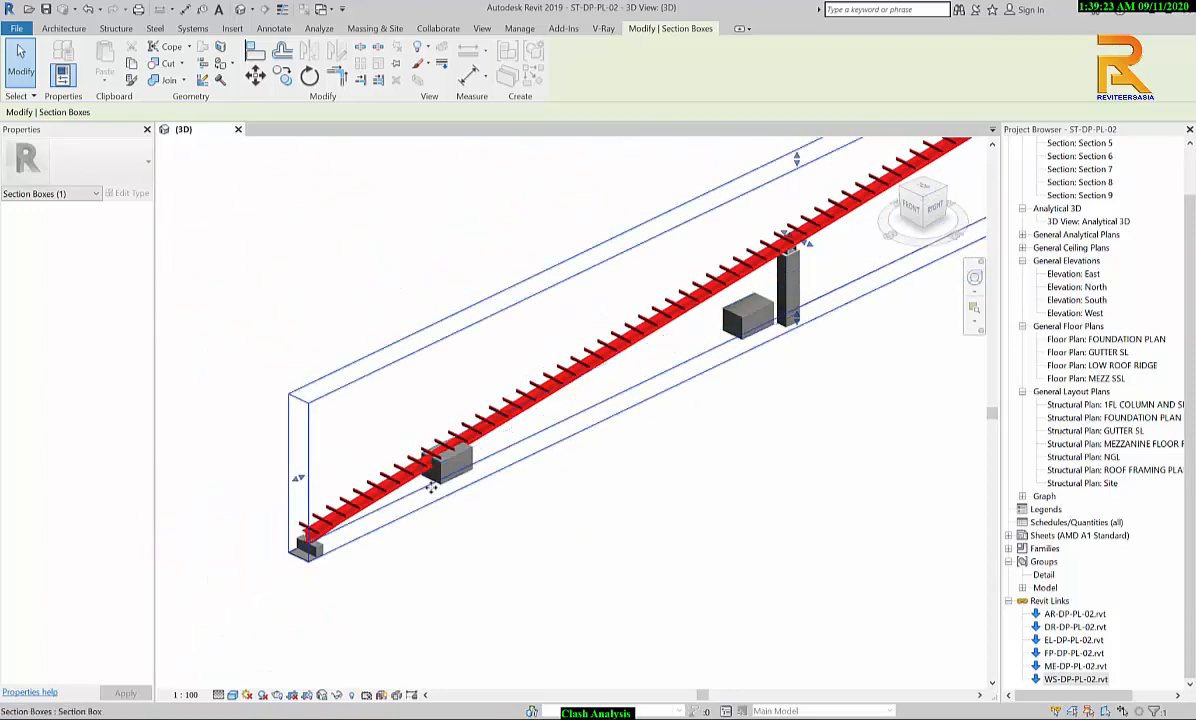
{"action": "mouse_move", "coordinate": [441, 492]}
{"action": "middle_mouse_down", "text": "shift"}
{"action": "mouse_move", "coordinate": [467, 523]}
{"action": "mouse_move", "coordinate": [515, 507]}
{"action": "mouse_move", "coordinate": [454, 497]}
{"action": "mouse_move", "coordinate": [464, 492]}
{"action": "middle_mouse_up", "text": "shift"}
{"action": "scroll", "coordinate": [464, 492], "scroll_direction": "up", "scroll_amount": 8}
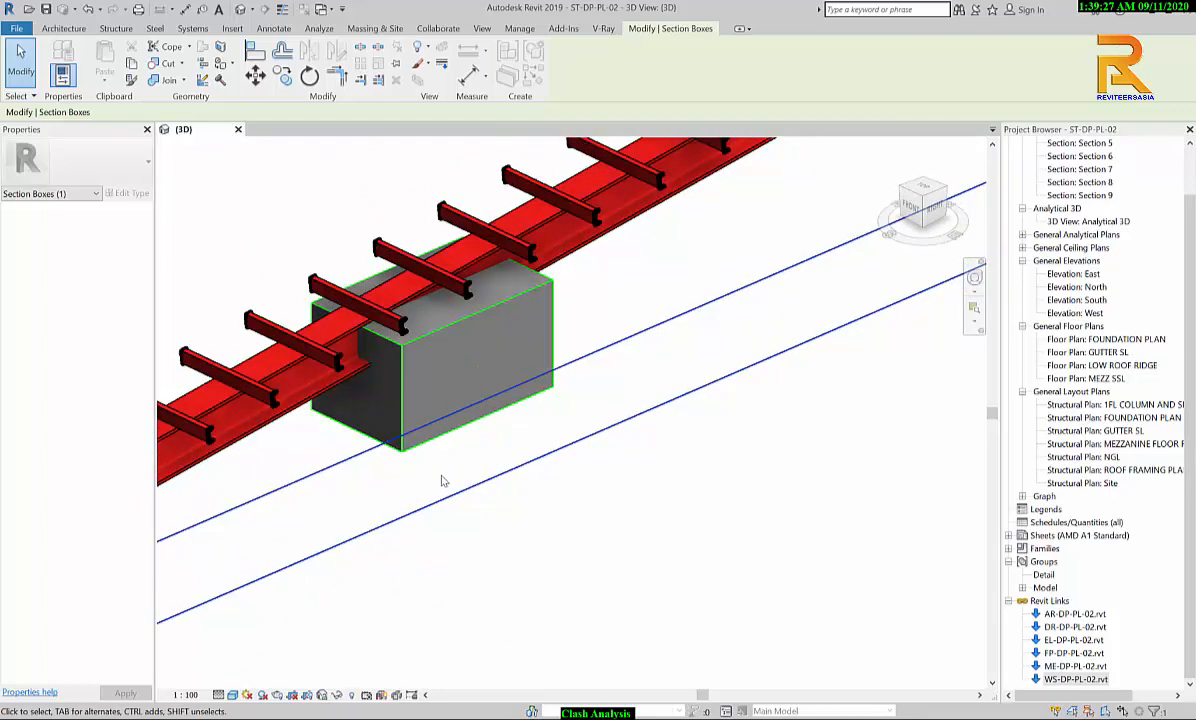
{"action": "scroll", "coordinate": [441, 472], "scroll_direction": "down", "scroll_amount": 3}
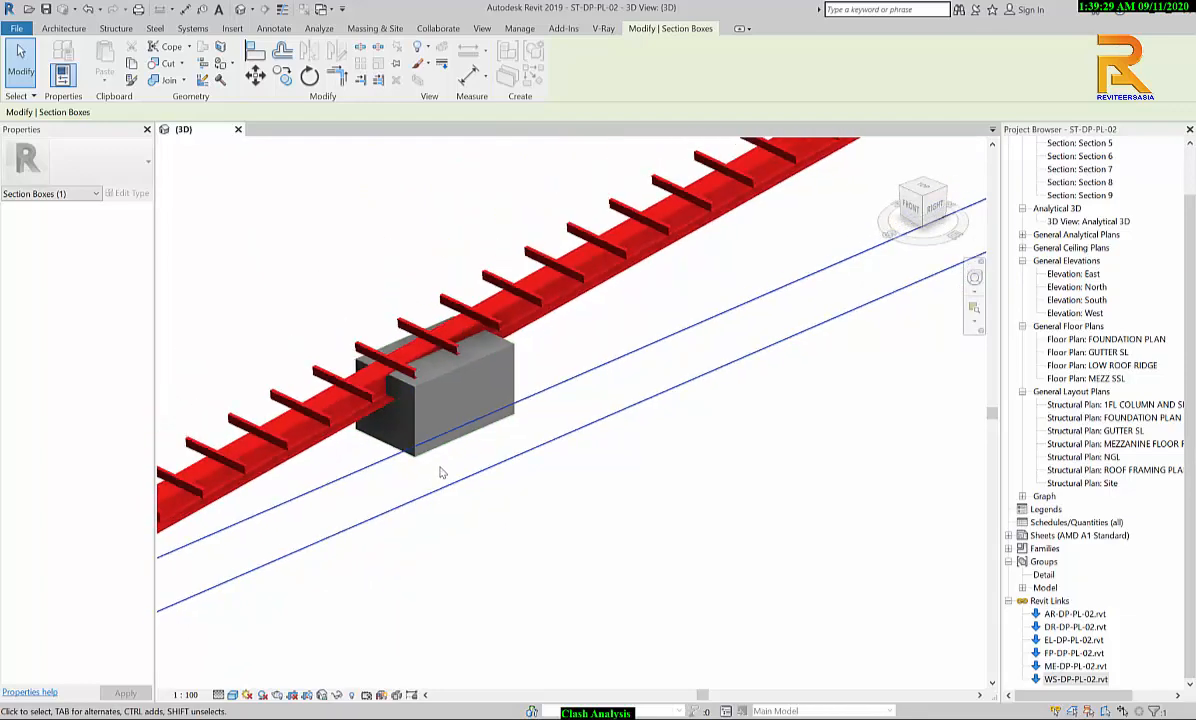
{"action": "scroll", "coordinate": [436, 445], "scroll_direction": "up", "scroll_amount": 2}
{"action": "scroll", "coordinate": [435, 432], "scroll_direction": "down", "scroll_amount": 3}
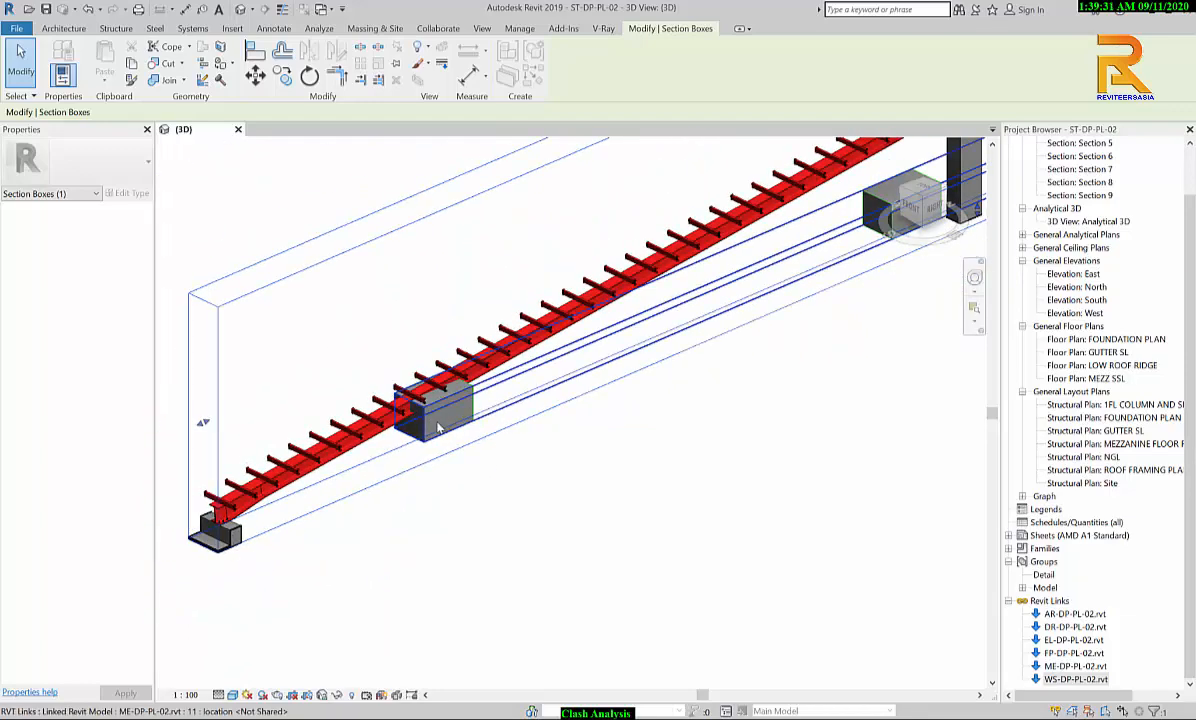
{"action": "scroll", "coordinate": [435, 428], "scroll_direction": "down", "scroll_amount": 3}
{"action": "scroll", "coordinate": [499, 412], "scroll_direction": "down", "scroll_amount": 3}
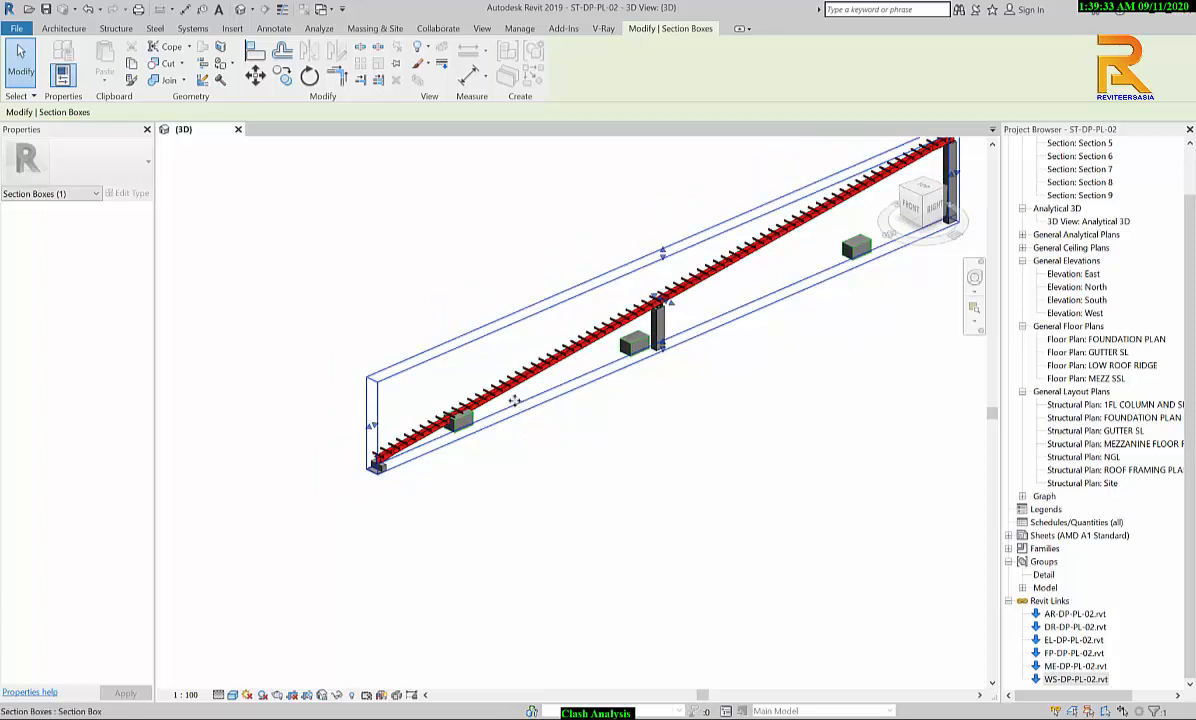
{"action": "scroll", "coordinate": [505, 392], "scroll_direction": "up", "scroll_amount": 2}
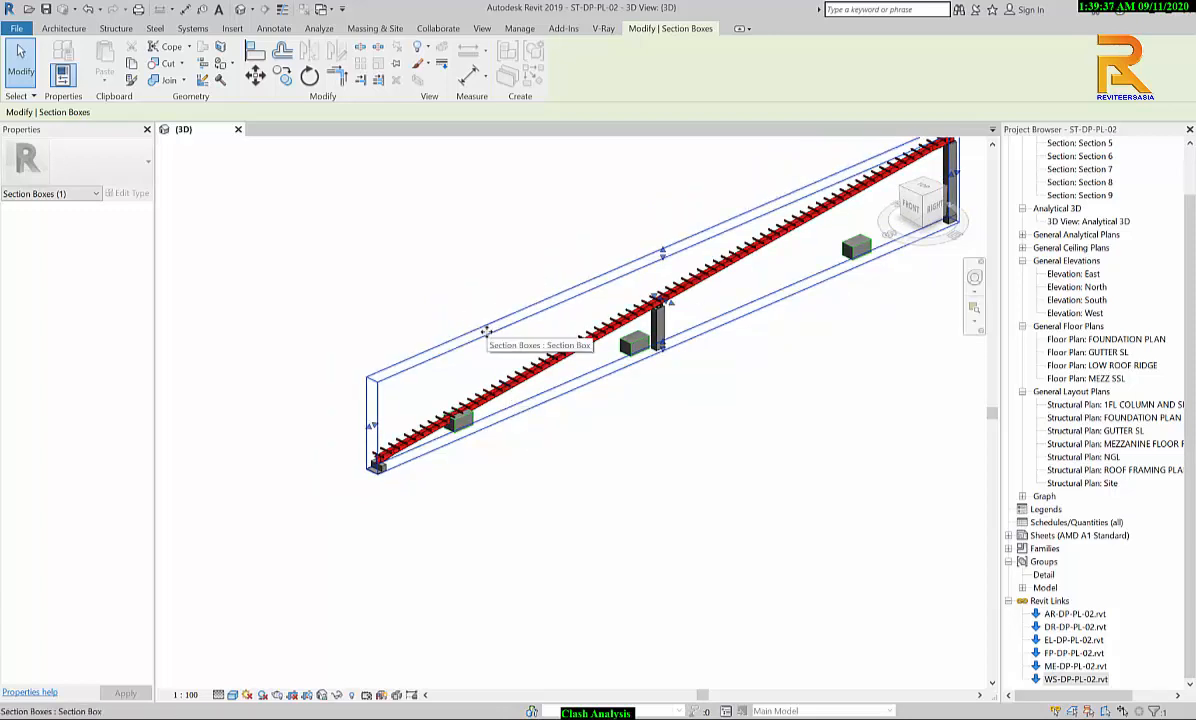
Step: Turn off the section box of the 3D view and show the whole building model
{"action": "left_click", "coordinate": [334, 259]}
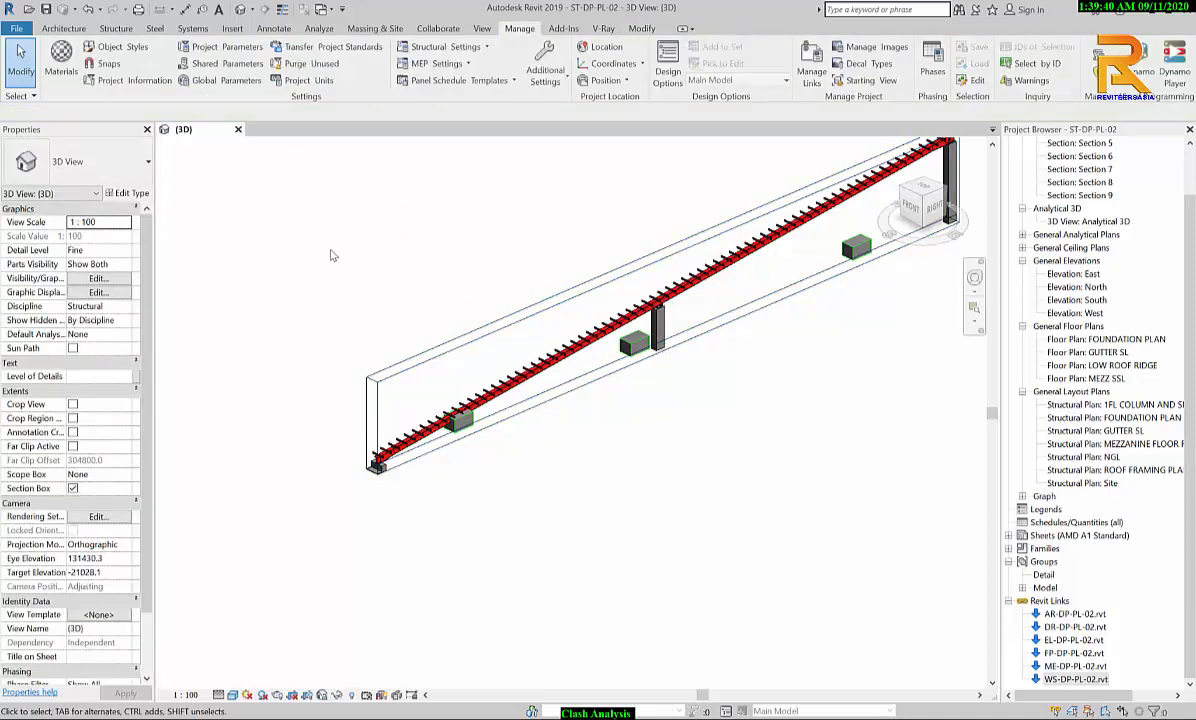
{"action": "left_click", "coordinate": [72, 488]}
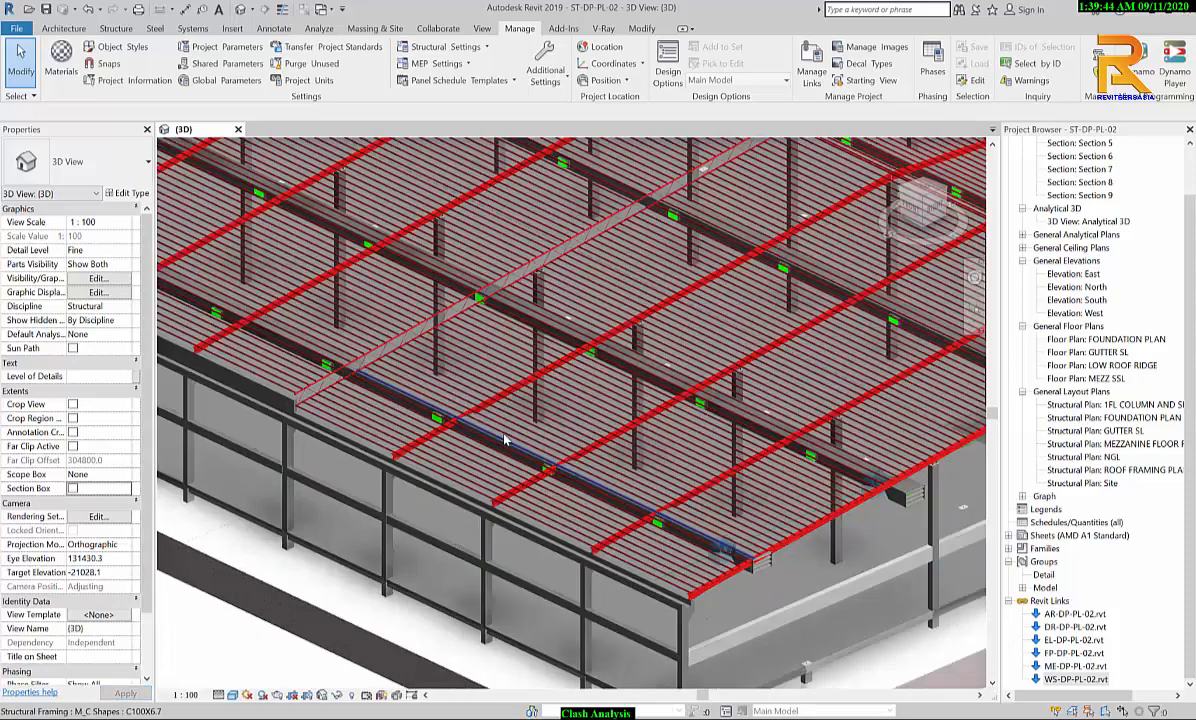
{"action": "scroll", "coordinate": [504, 440], "scroll_direction": "down", "scroll_amount": 6}
{"action": "middle_click_drag", "start_coordinate": [451, 388], "coordinate": [554, 425]}
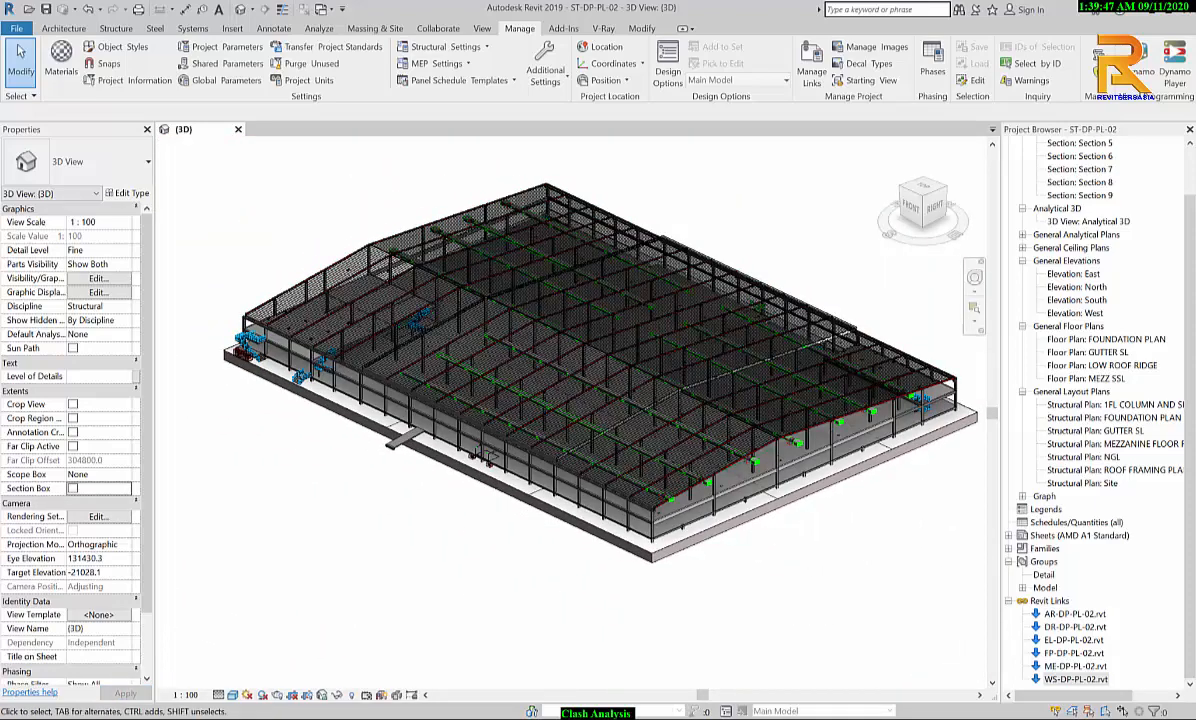
Step: Copy the element ID 466114 of the Clash4 rafter from the HTML clash report and return to Revit
{"action": "key", "text": "alt+Tab"}
{"action": "scroll", "coordinate": [218, 400], "scroll_direction": "down", "scroll_amount": 3}
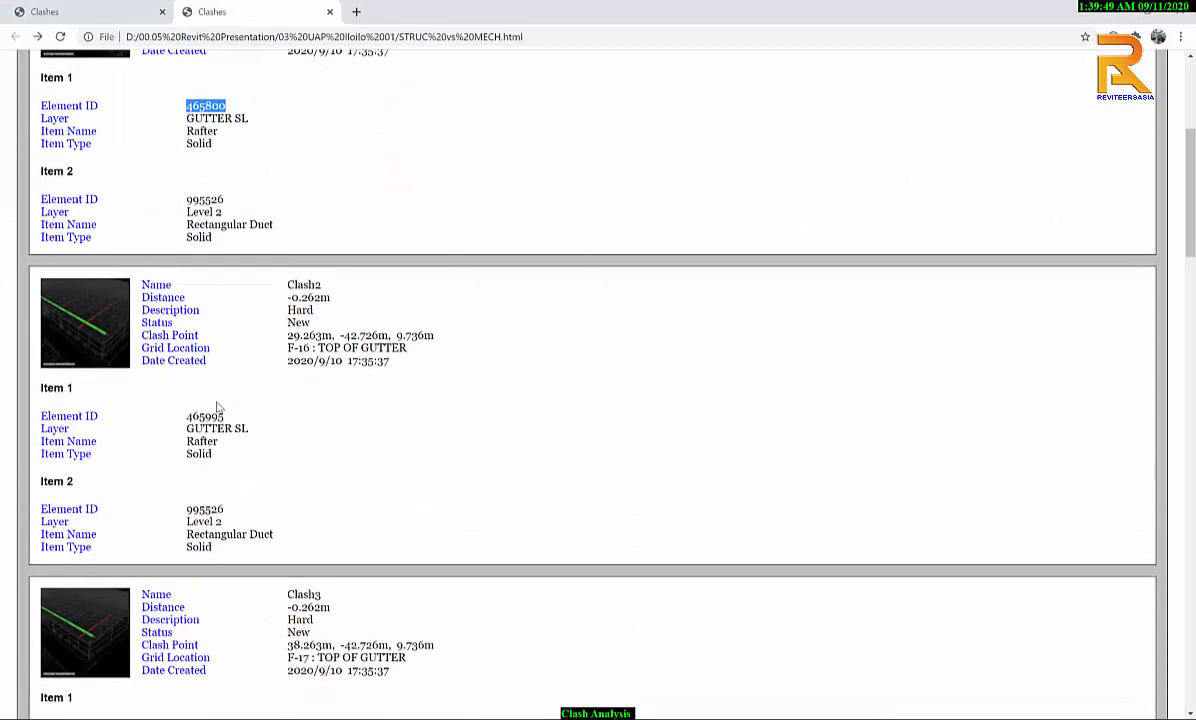
{"action": "scroll", "coordinate": [218, 407], "scroll_direction": "down", "scroll_amount": 6}
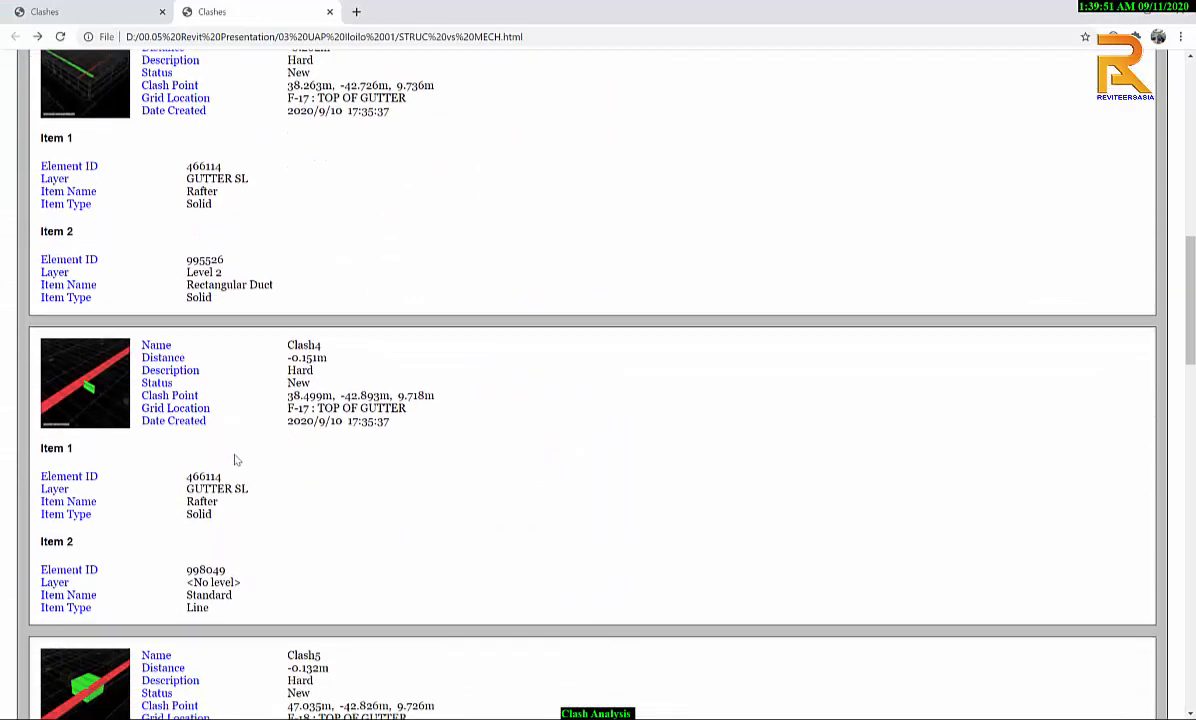
{"action": "left_click_drag", "start_coordinate": [187, 476], "coordinate": [253, 478]}
{"action": "key", "text": "ctrl+c"}
{"action": "key", "text": "alt+Tab"}
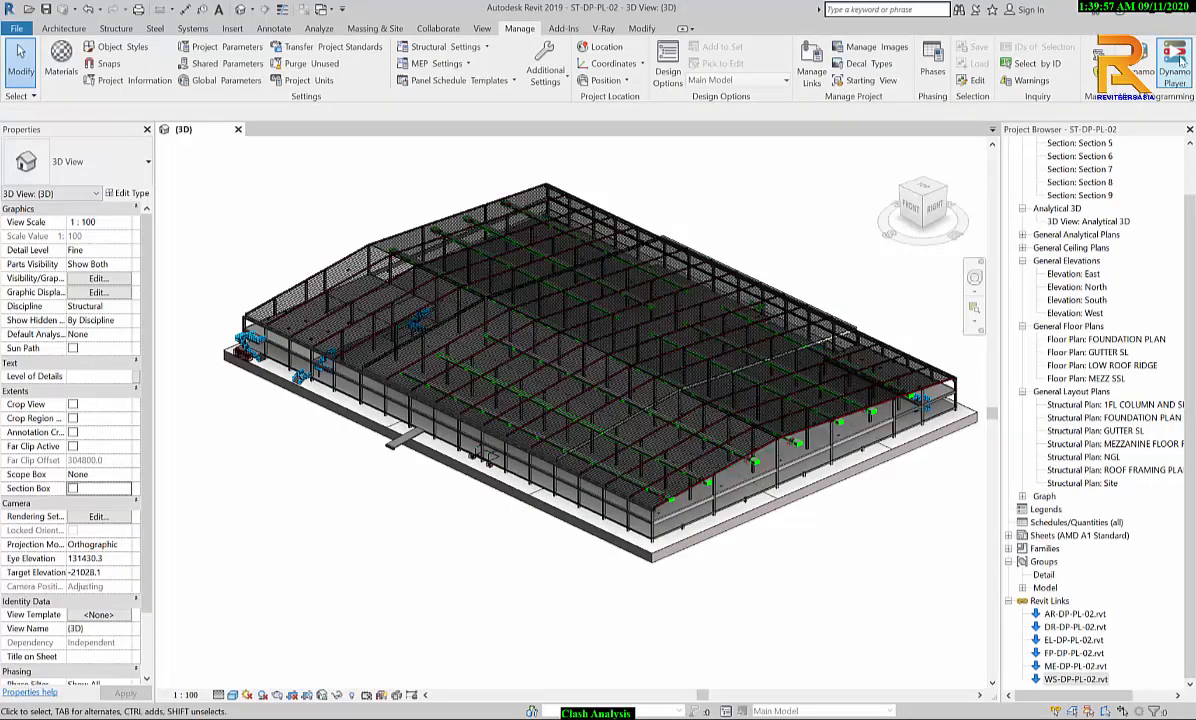
Step: Find and select the rafter by its ID 466114 and isolate it with a Selection Box
{"action": "left_click", "coordinate": [1030, 63]}
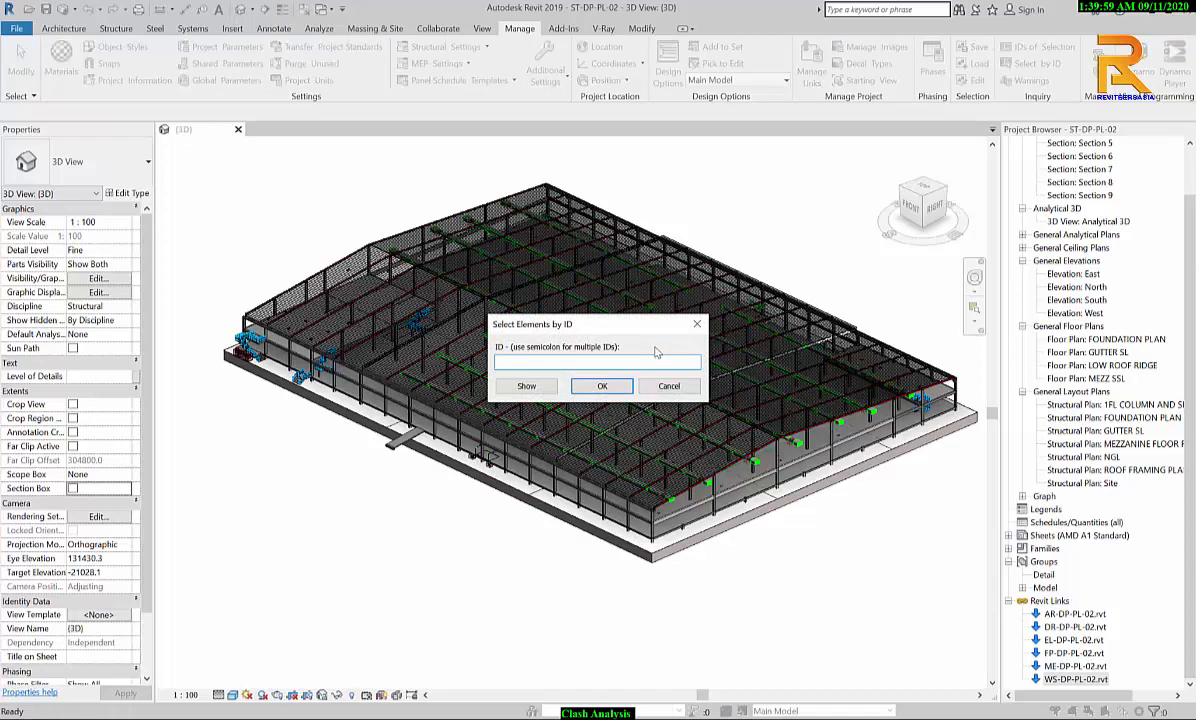
{"action": "key", "text": "ctrl+v"}
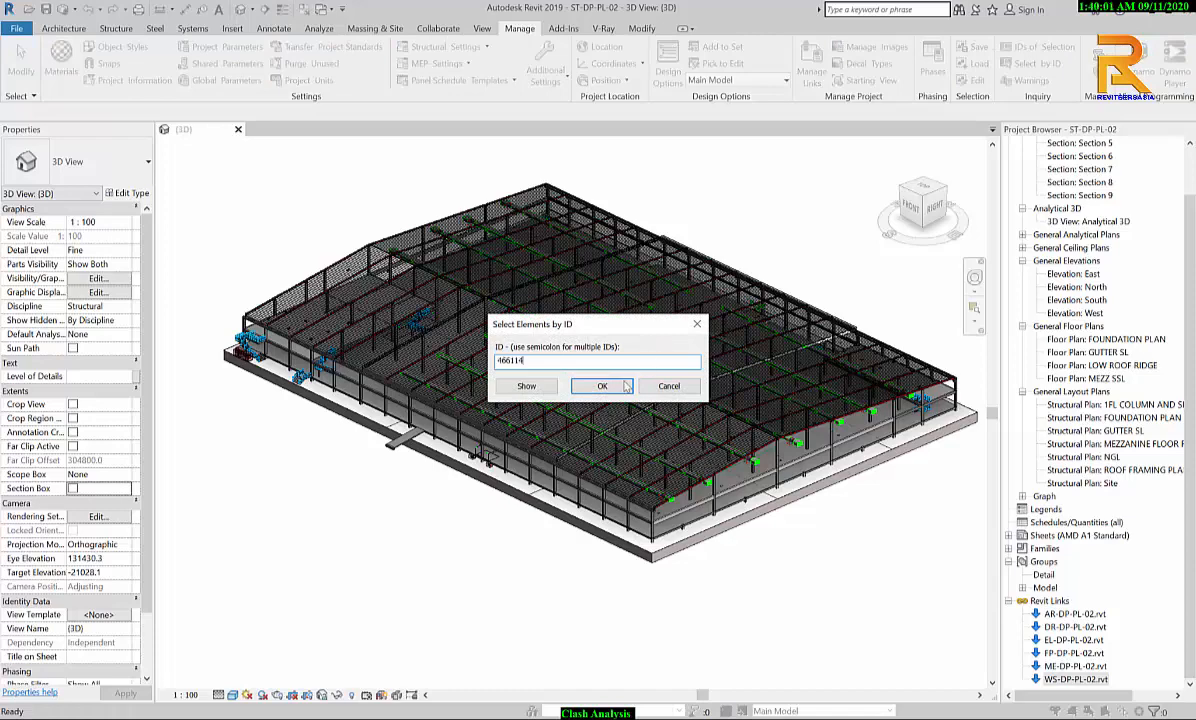
{"action": "left_click", "coordinate": [530, 387]}
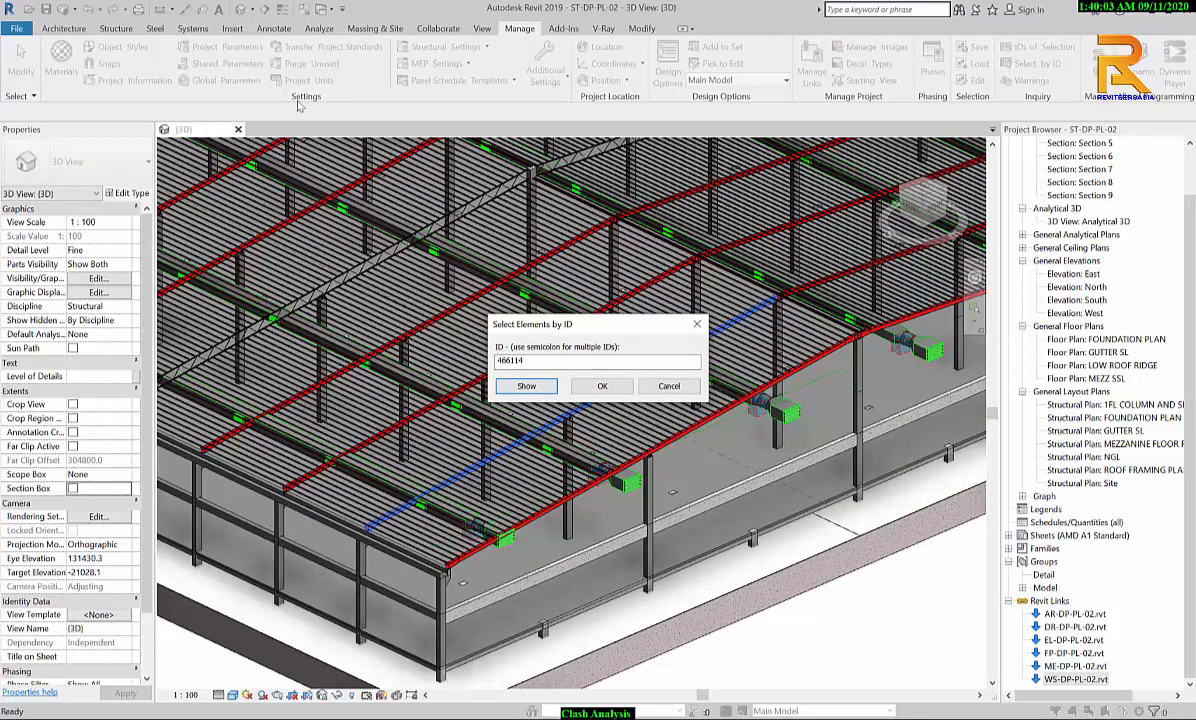
{"action": "left_click", "coordinate": [602, 386]}
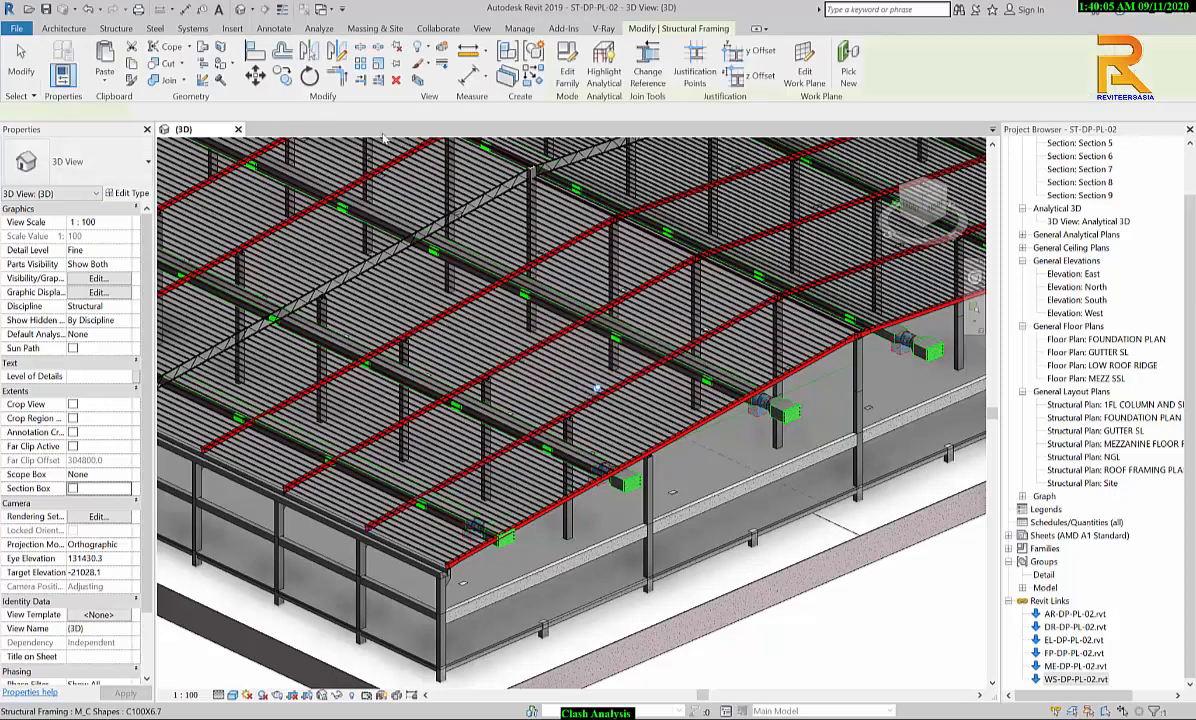
{"action": "left_click", "coordinate": [417, 80]}
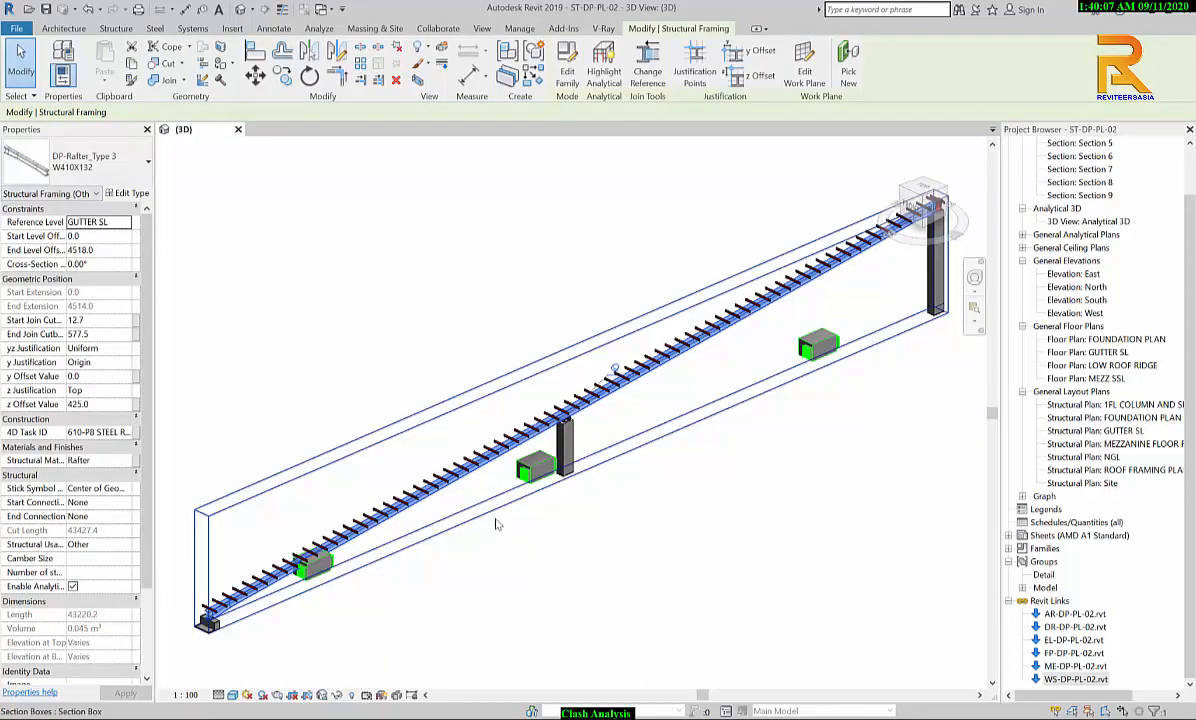
Step: Examine where the isolated rafter crosses the lowest duct of the linked ME-DP-PL-02.rvt model
{"action": "scroll", "coordinate": [446, 520], "scroll_direction": "up", "scroll_amount": 10}
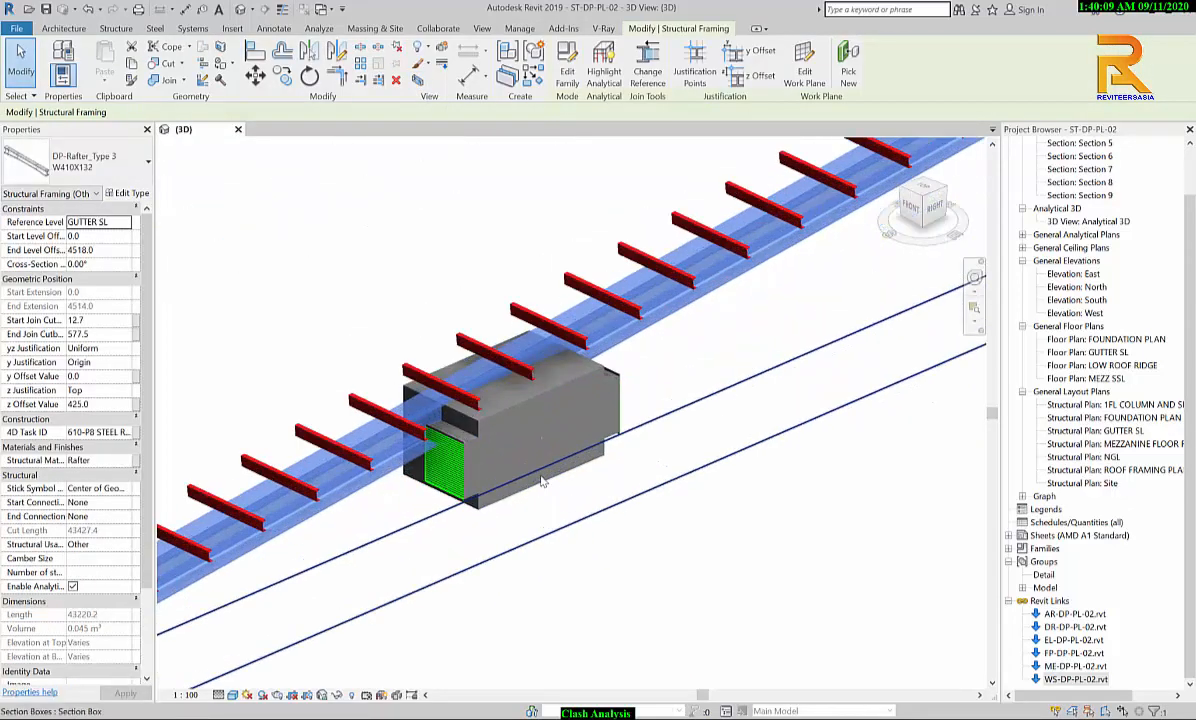
{"action": "scroll", "coordinate": [541, 476], "scroll_direction": "down", "scroll_amount": 3}
{"action": "middle_click_drag", "start_coordinate": [474, 440], "coordinate": [517, 461]}
{"action": "scroll", "coordinate": [507, 452], "scroll_direction": "up", "scroll_amount": 7}
{"action": "scroll", "coordinate": [551, 534], "scroll_direction": "down", "scroll_amount": 6}
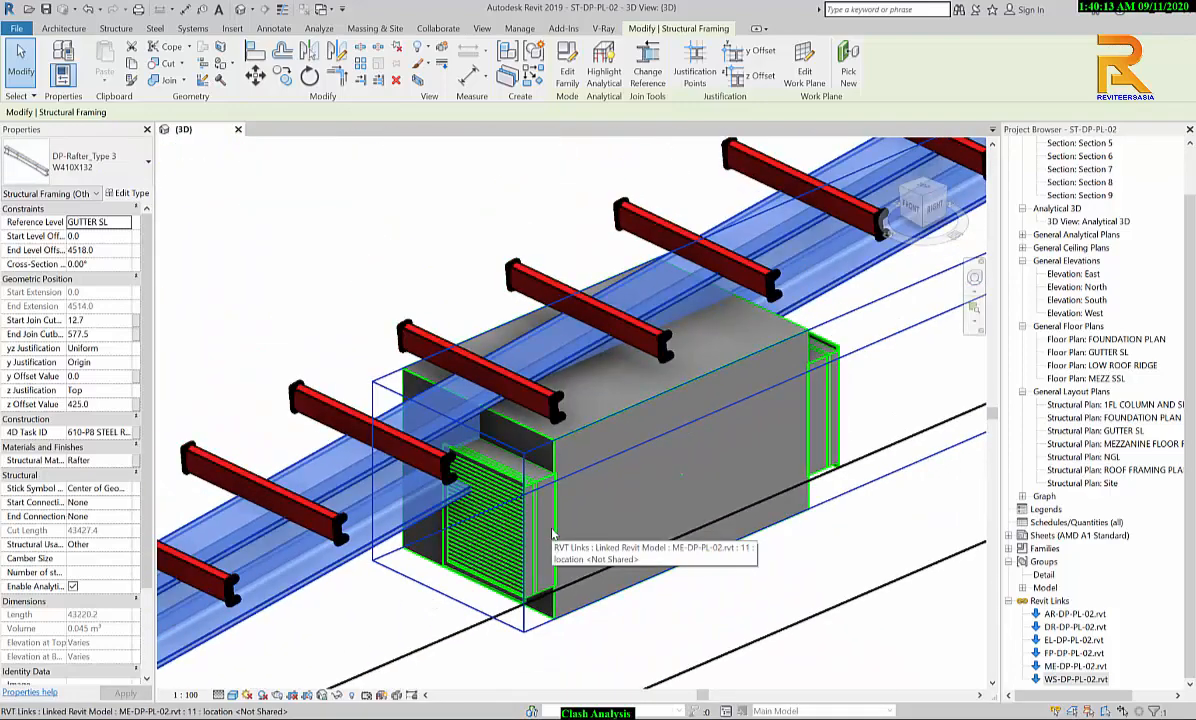
{"action": "middle_click_drag", "start_coordinate": [551, 534], "coordinate": [474, 479], "text": "shift"}
{"action": "scroll", "coordinate": [470, 481], "scroll_direction": "down", "scroll_amount": 6}
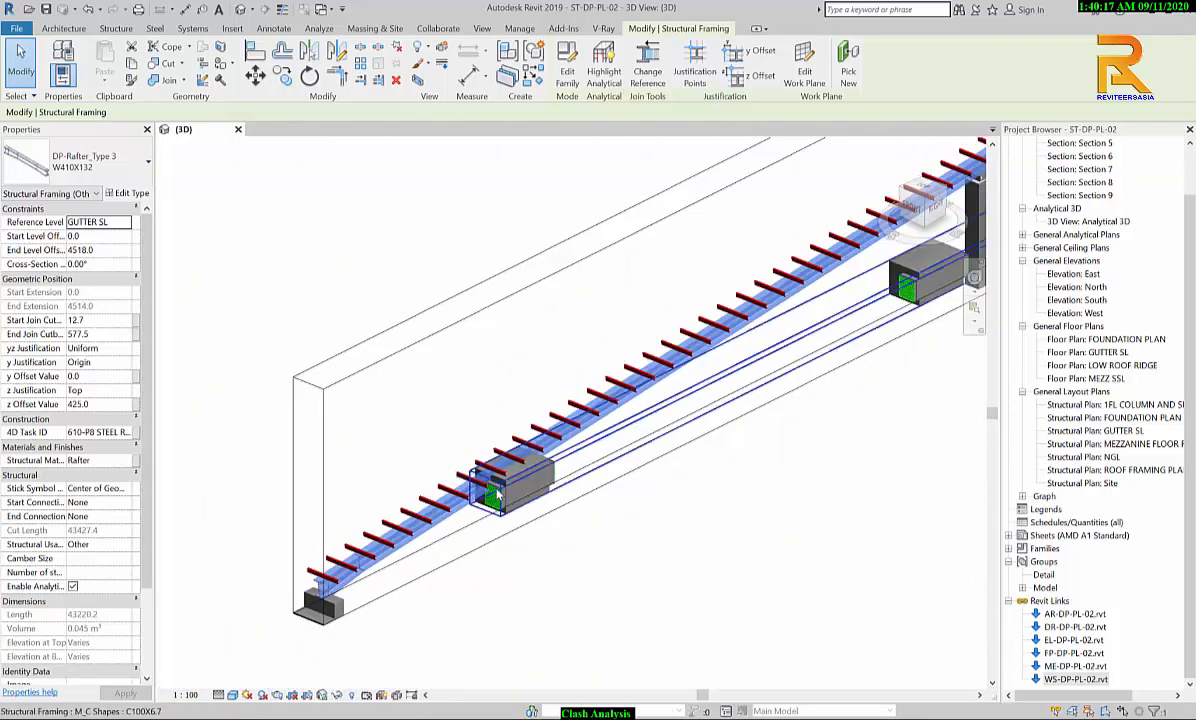
{"action": "scroll", "coordinate": [503, 486], "scroll_direction": "up", "scroll_amount": 3}
Step: Inspect the properties of the clashing rectangular duct in the linked model and view the rafter's full length from the front-left
{"action": "key", "text": "Escape"}
{"action": "scroll", "coordinate": [501, 480], "scroll_direction": "up", "scroll_amount": 3}
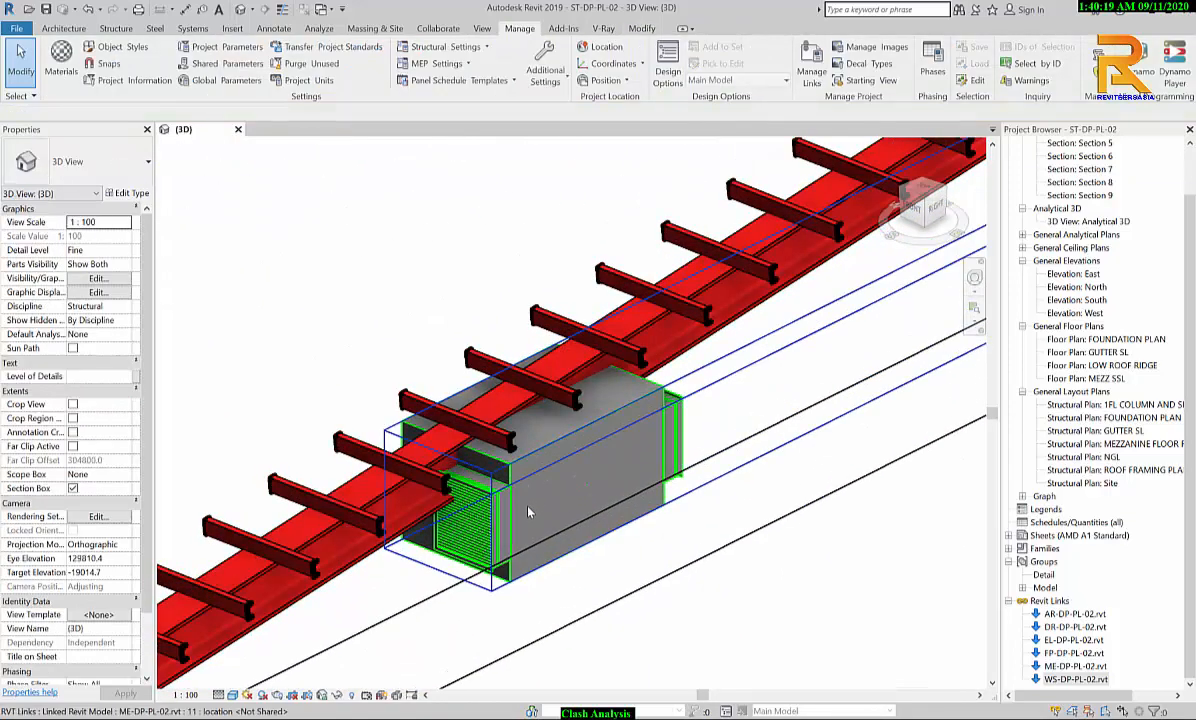
{"action": "key", "text": "Tab"}
{"action": "left_click", "coordinate": [492, 472]}
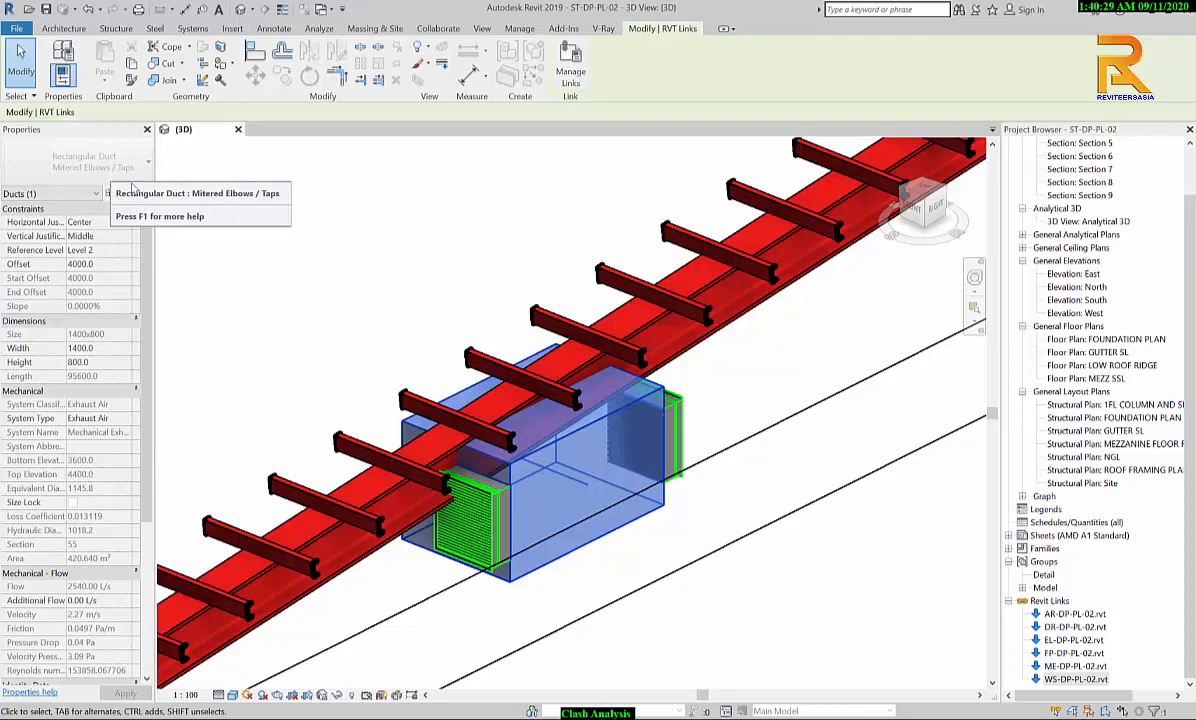
{"action": "left_click", "coordinate": [657, 548]}
{"action": "scroll", "coordinate": [659, 543], "scroll_direction": "down", "scroll_amount": 3}
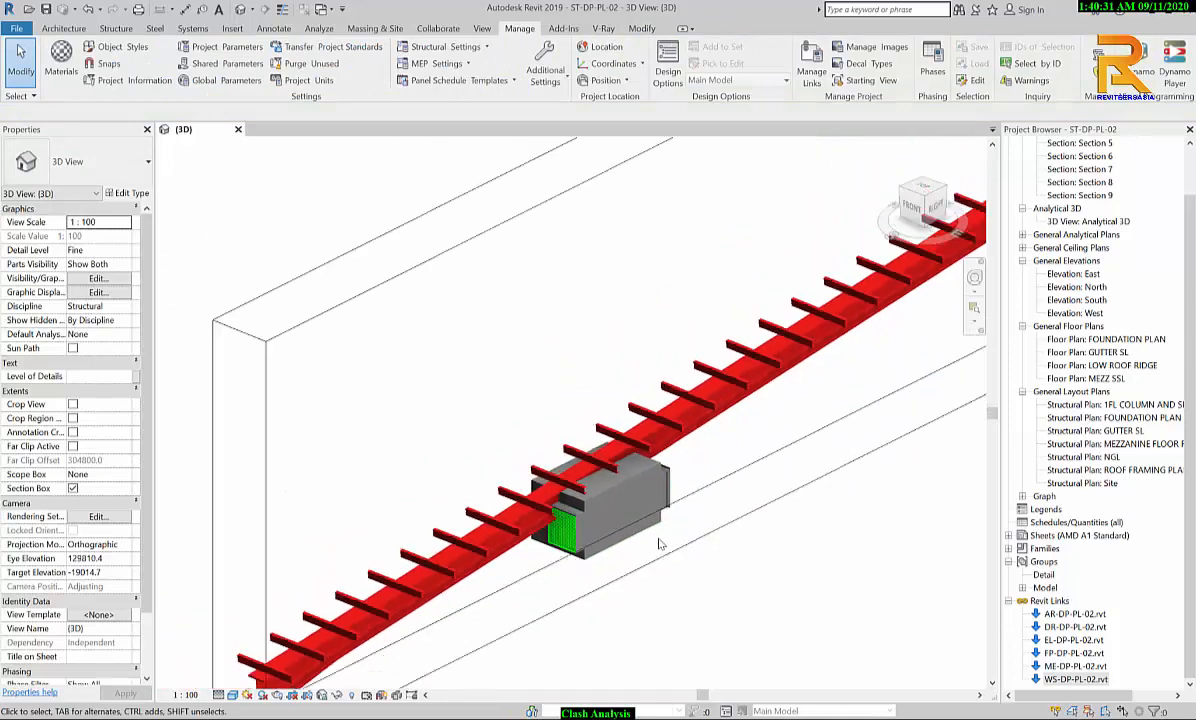
{"action": "scroll", "coordinate": [659, 543], "scroll_direction": "down", "scroll_amount": 5}
{"action": "middle_click_drag", "start_coordinate": [659, 543], "coordinate": [645, 589], "text": "shift"}
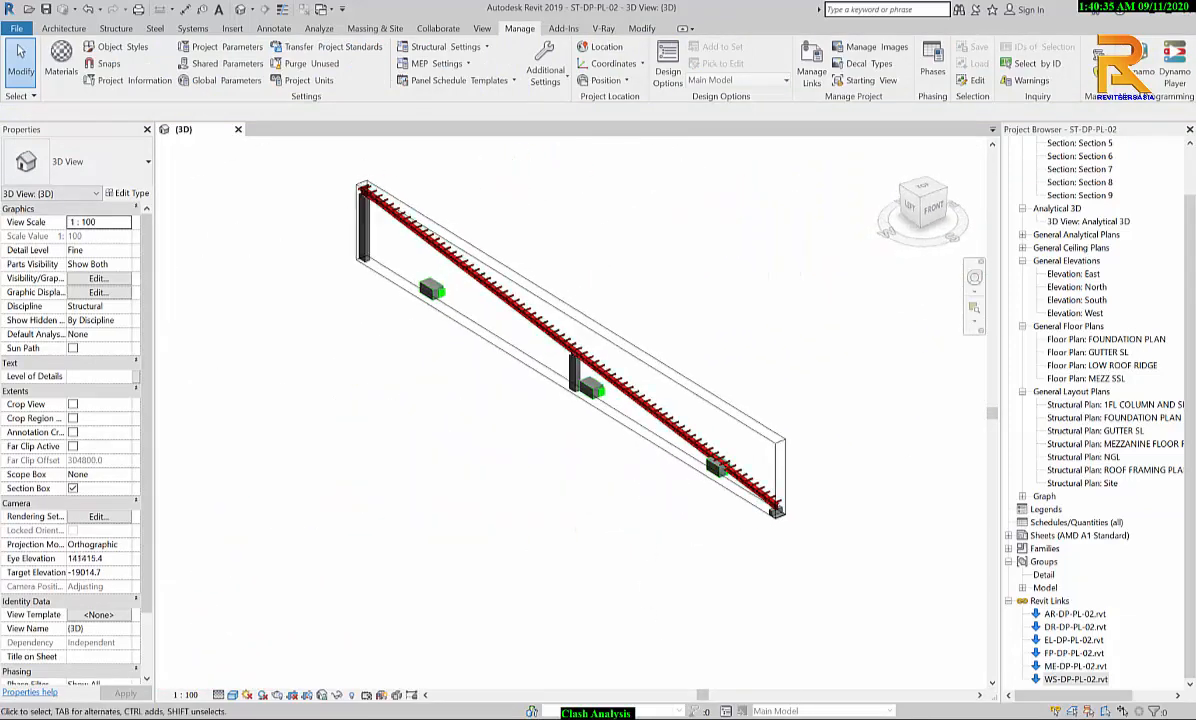
Step: Switch to the HTML clash report and view the full-size image of Clash6
{"action": "left_click", "coordinate": [713, 712]}
{"action": "scroll", "coordinate": [454, 512], "scroll_direction": "down", "scroll_amount": 6}
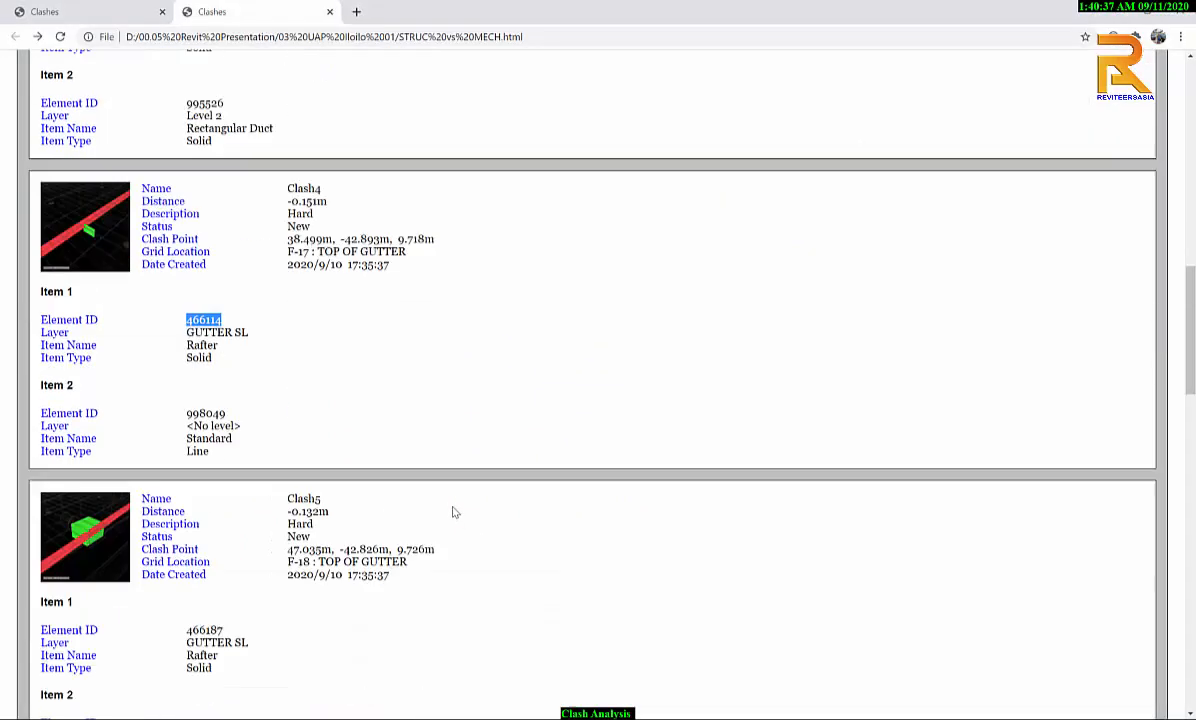
{"action": "scroll", "coordinate": [454, 512], "scroll_direction": "down", "scroll_amount": 3}
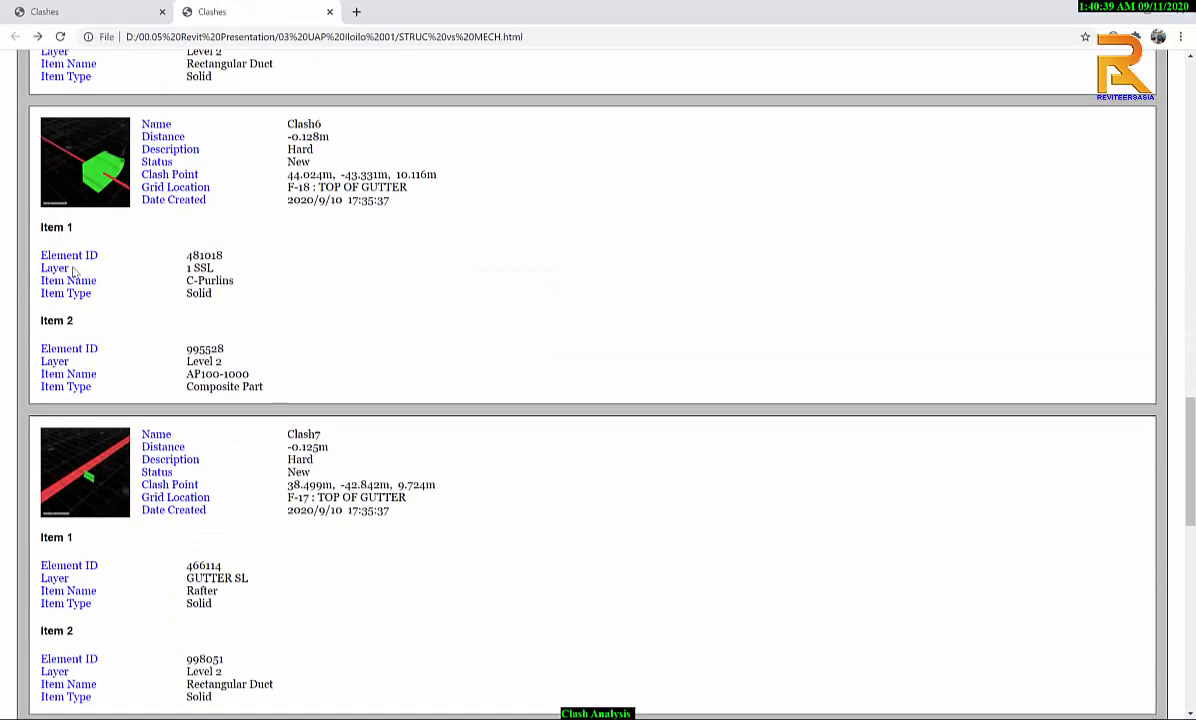
{"action": "left_click", "coordinate": [78, 172]}
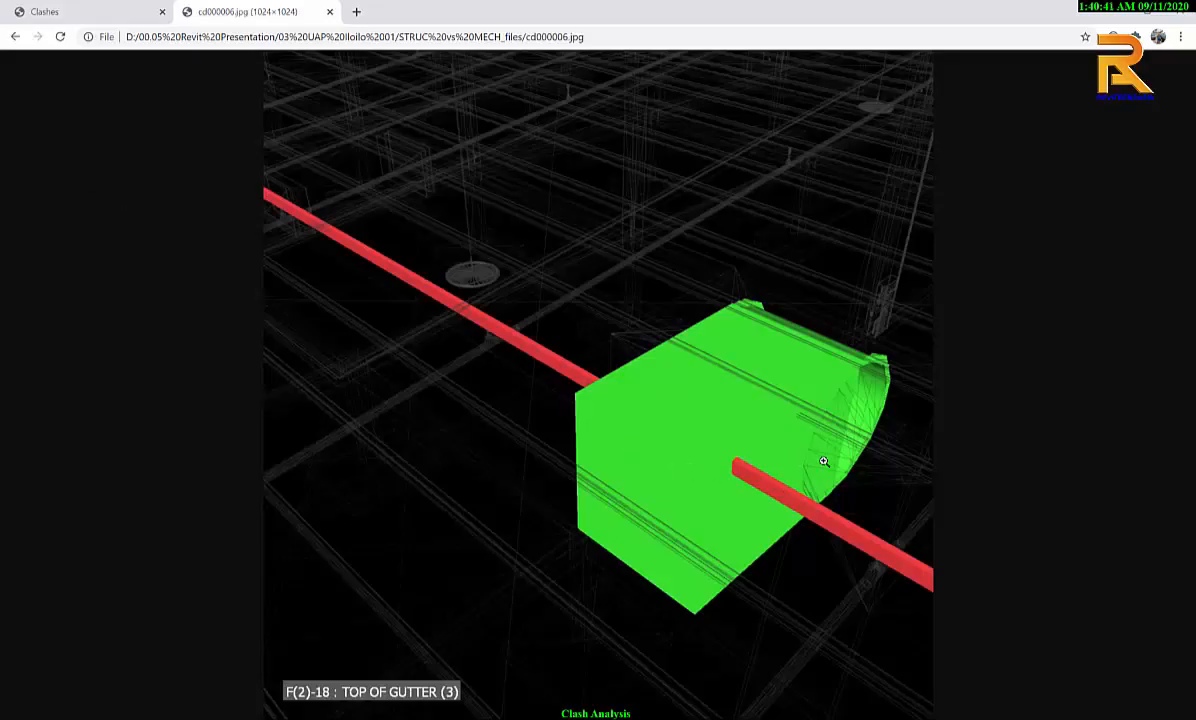
{"action": "left_click", "coordinate": [16, 38]}
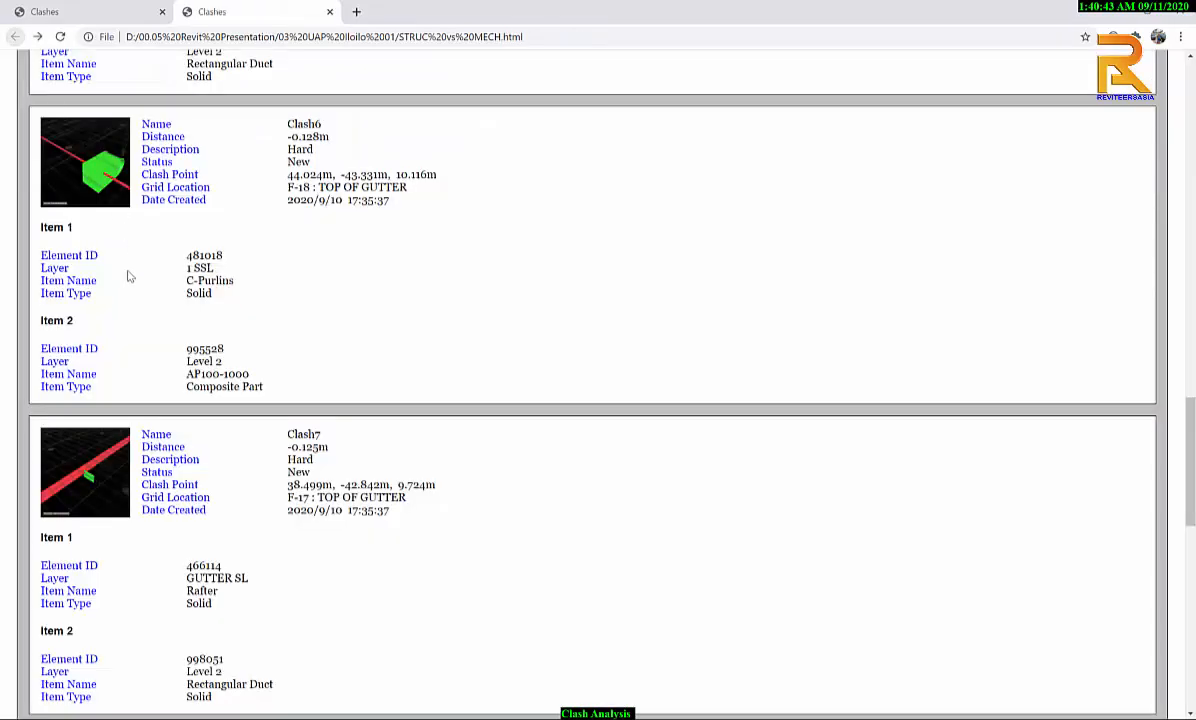
Step: Copy the element ID 481018 of the Clash6 C-purlin from the report and return to Revit
{"action": "scroll", "coordinate": [123, 301], "scroll_direction": "up", "scroll_amount": 3}
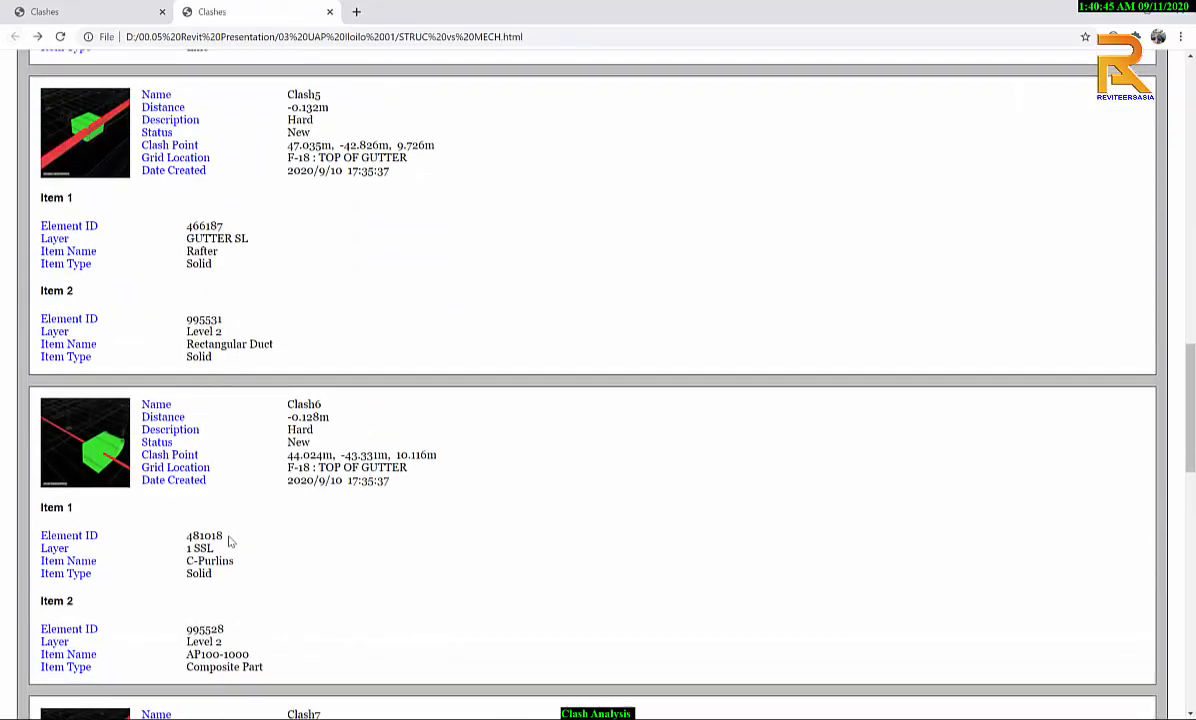
{"action": "left_click_drag", "start_coordinate": [226, 540], "coordinate": [187, 541]}
{"action": "key", "text": "alt+Tab"}
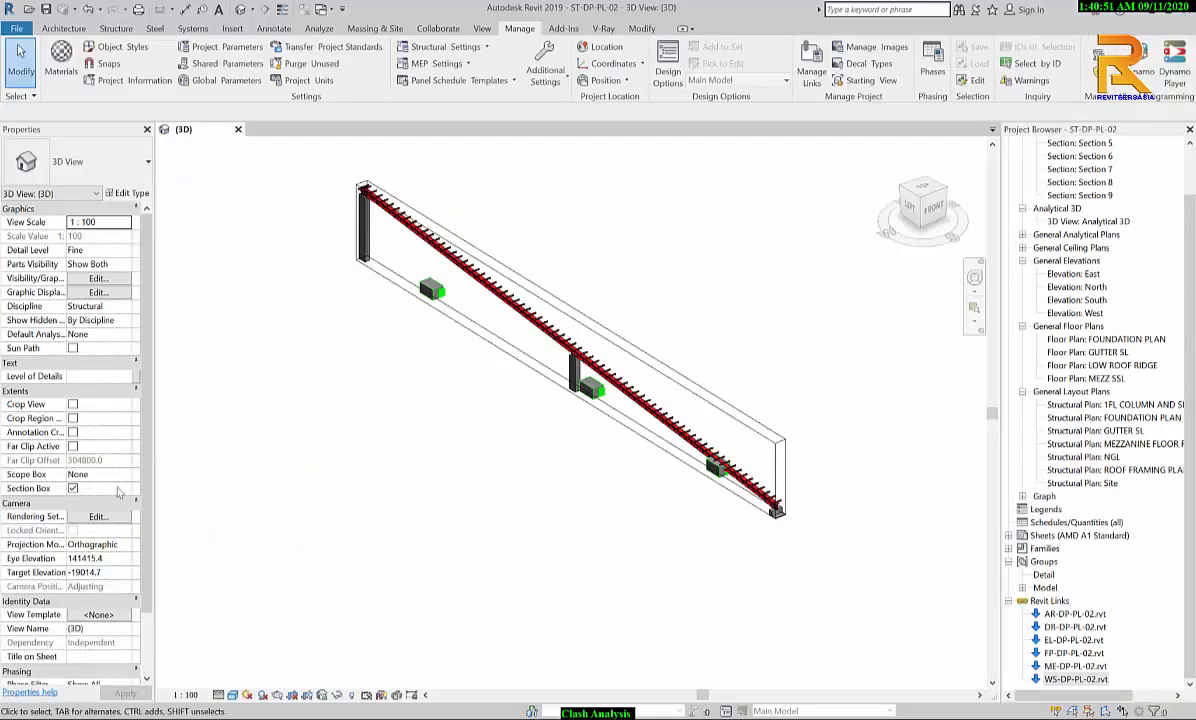
Step: Turn off the 3D view's section box and select the C-purlin by its ID 481018, showing it in the view
{"action": "left_click", "coordinate": [72, 488]}
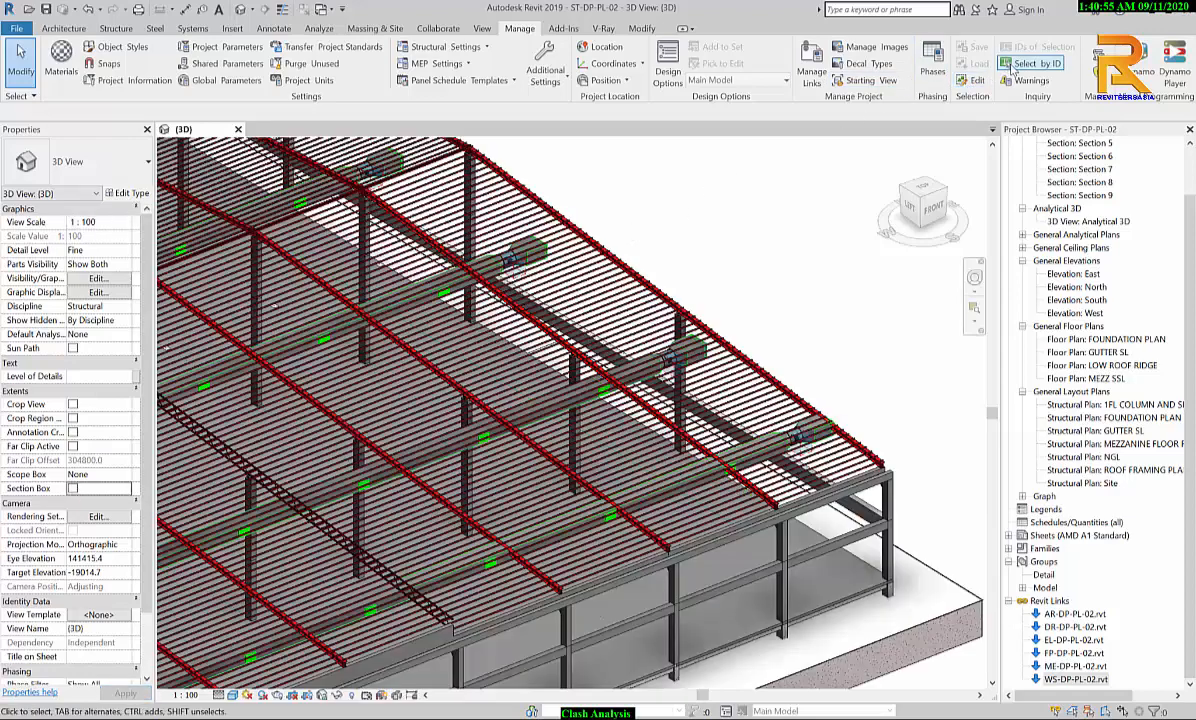
{"action": "left_click", "coordinate": [1012, 68]}
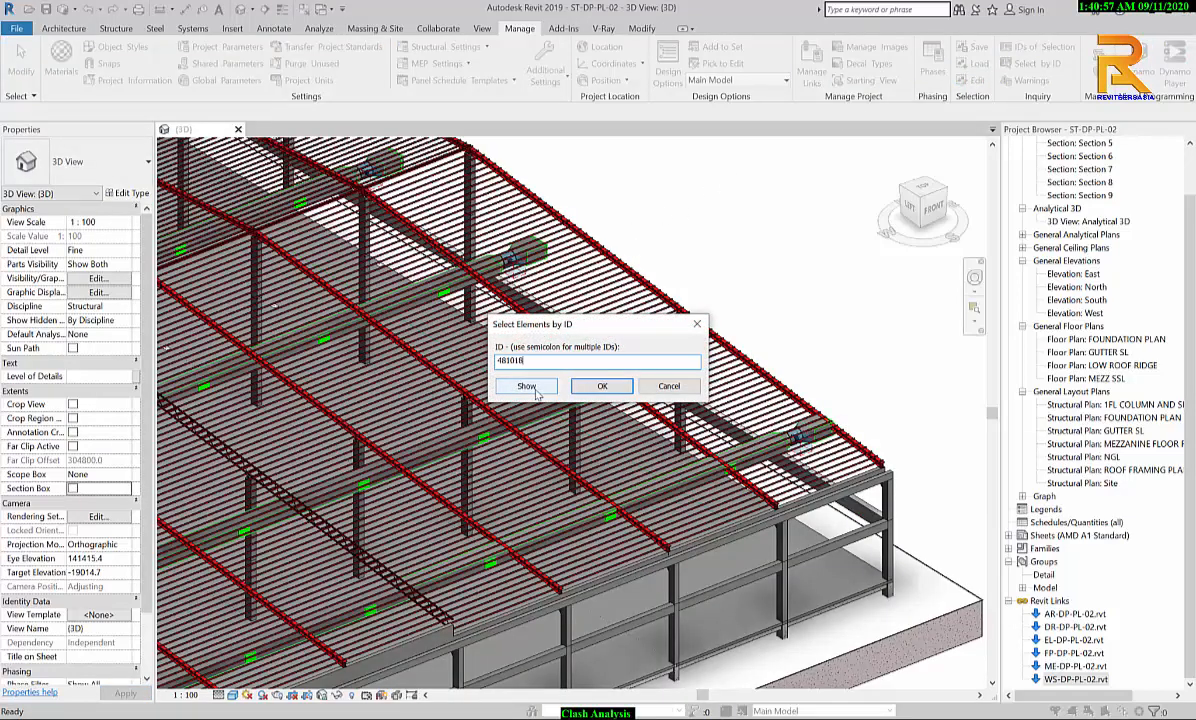
{"action": "left_click", "coordinate": [533, 389]}
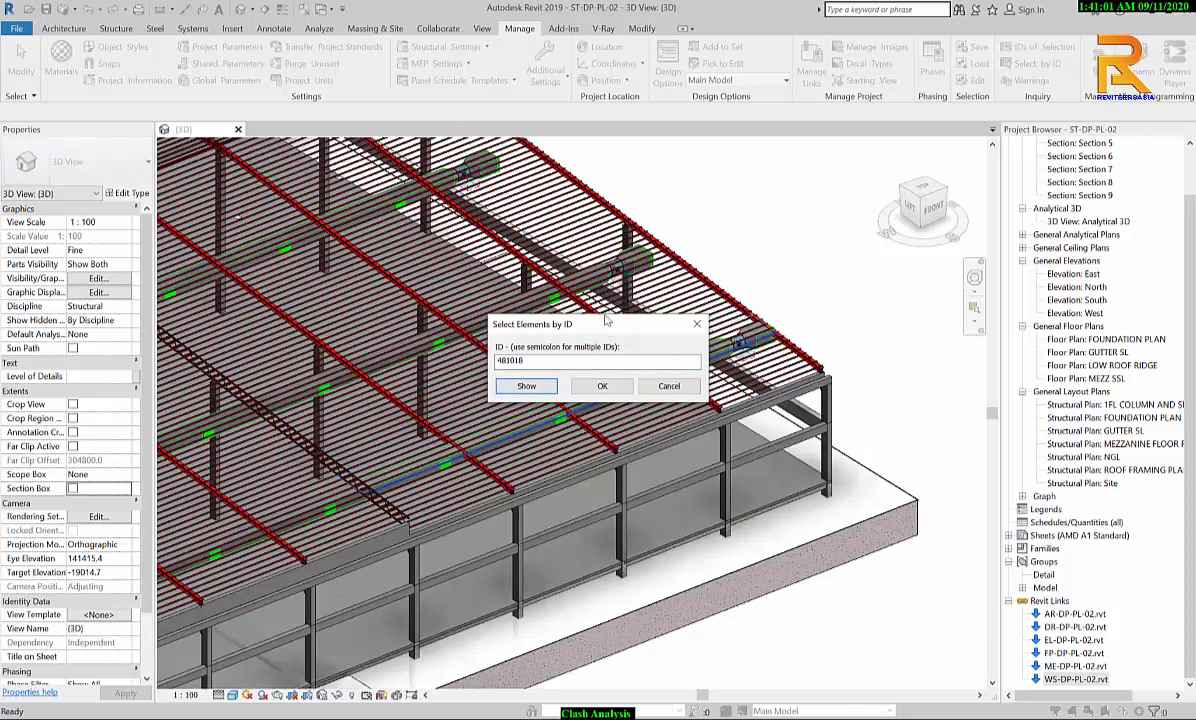
{"action": "left_click", "coordinate": [602, 386]}
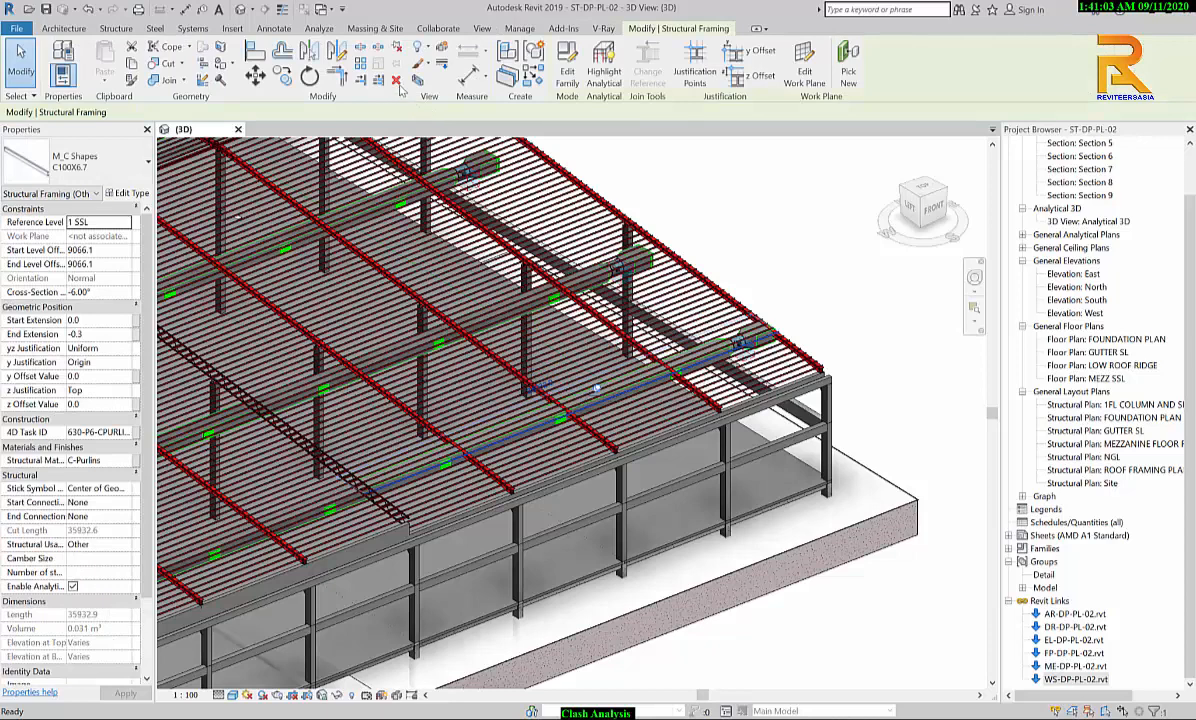
Step: Isolate the selected C-purlin in the 3D view with a Selection Box
{"action": "left_click", "coordinate": [417, 82]}
{"action": "scroll", "coordinate": [384, 512], "scroll_direction": "up", "scroll_amount": 3}
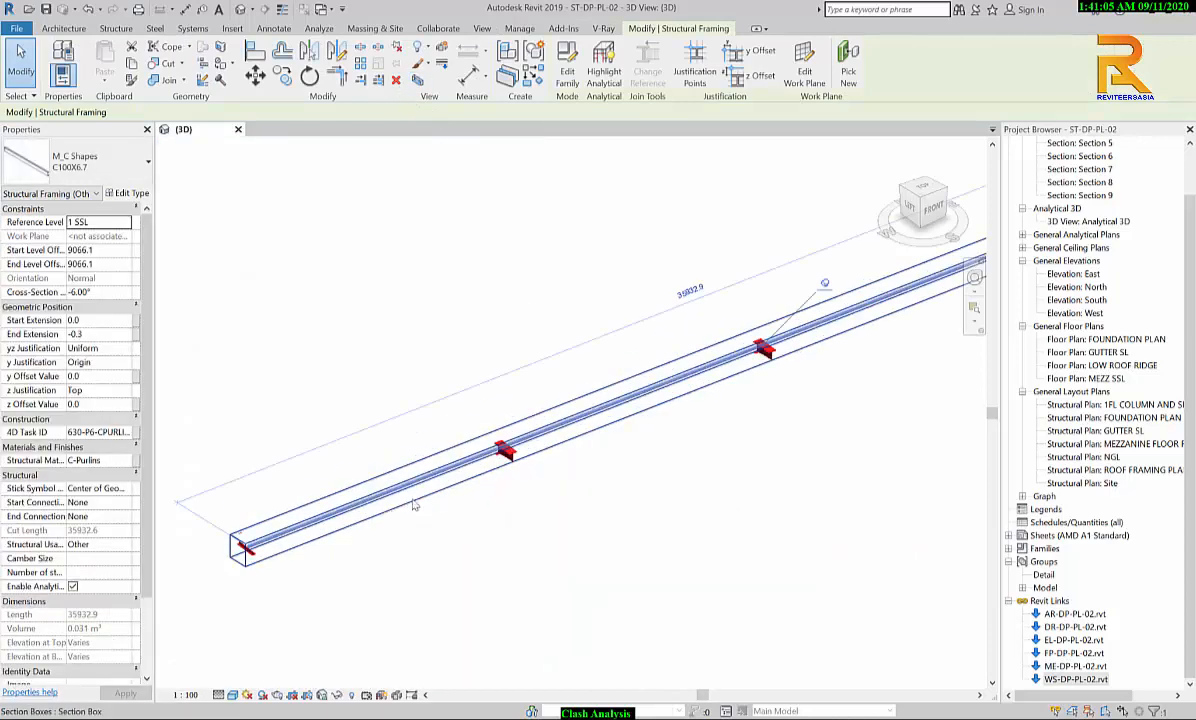
Step: Examine the isolated C-purlin along its length, at the supporting beams and where it passes through the mechanical duct
{"action": "scroll", "coordinate": [430, 498], "scroll_direction": "up", "scroll_amount": 2}
{"action": "scroll", "coordinate": [572, 402], "scroll_direction": "up", "scroll_amount": 3}
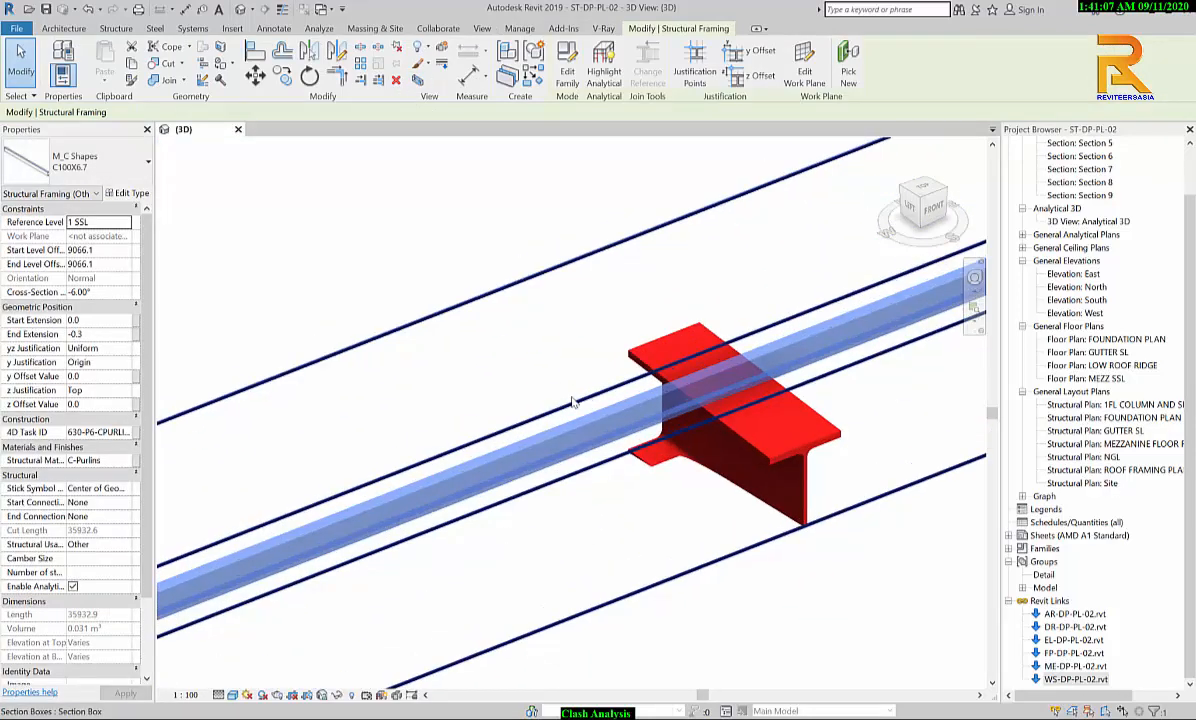
{"action": "scroll", "coordinate": [572, 402], "scroll_direction": "down", "scroll_amount": 5}
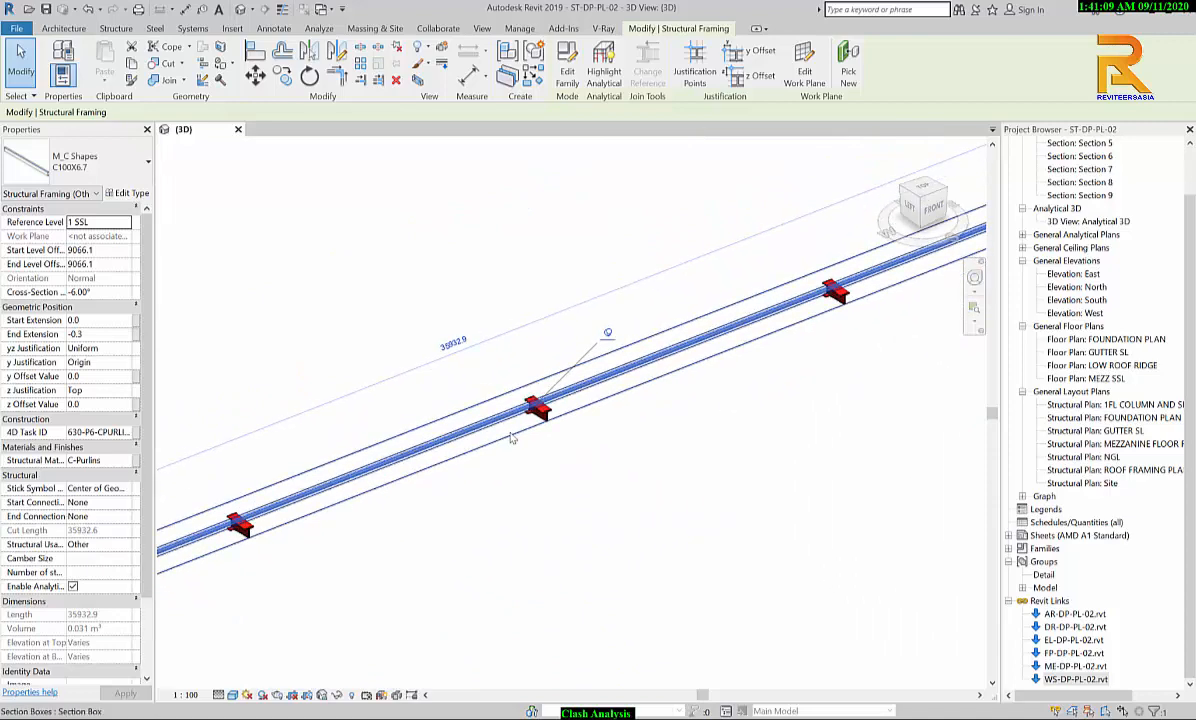
{"action": "middle_click_drag", "start_coordinate": [788, 328], "coordinate": [488, 435]}
{"action": "scroll", "coordinate": [765, 286], "scroll_direction": "up", "scroll_amount": 4}
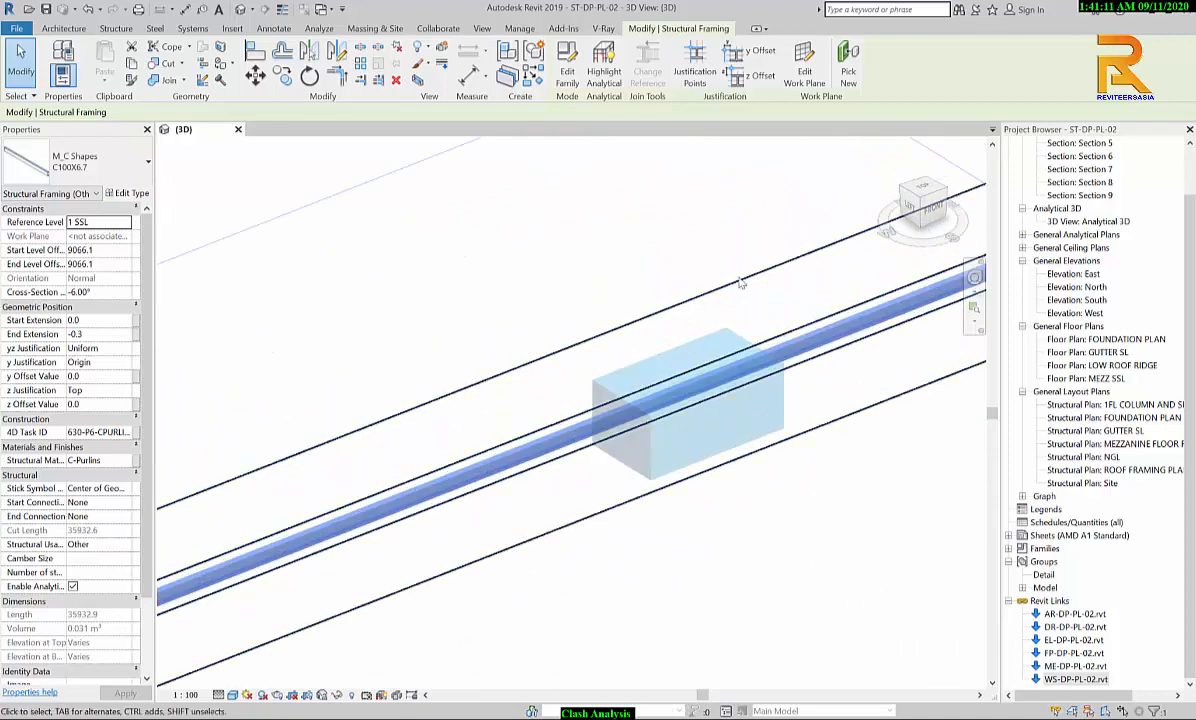
{"action": "left_click", "coordinate": [667, 240]}
{"action": "scroll", "coordinate": [643, 282], "scroll_direction": "down", "scroll_amount": 5}
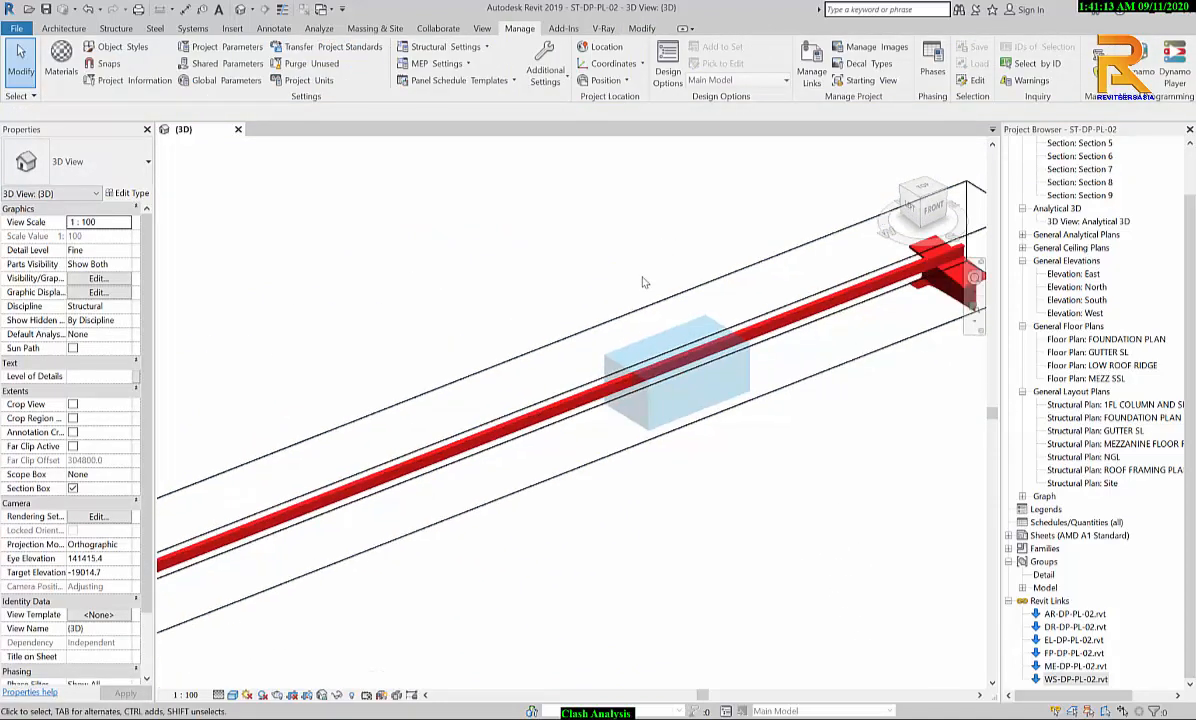
{"action": "middle_click_drag", "start_coordinate": [643, 282], "coordinate": [553, 350], "text": "shift"}
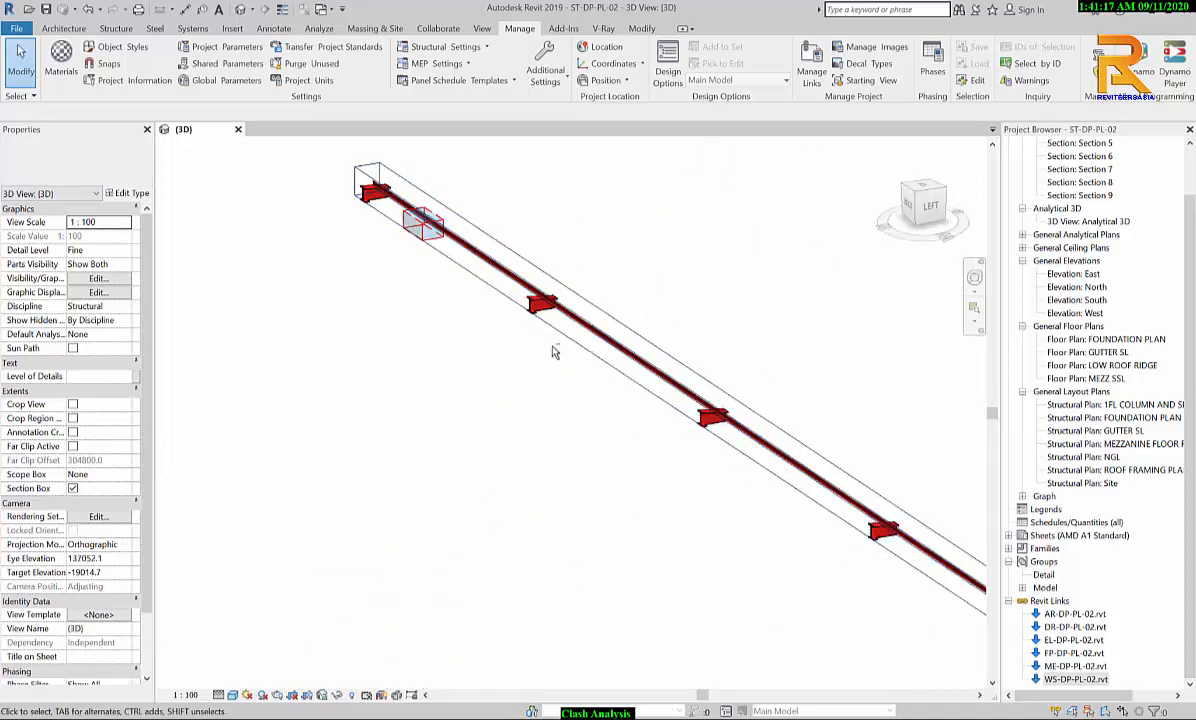
{"action": "scroll", "coordinate": [304, 163], "scroll_direction": "up", "scroll_amount": 4}
{"action": "scroll", "coordinate": [508, 275], "scroll_direction": "up", "scroll_amount": 4}
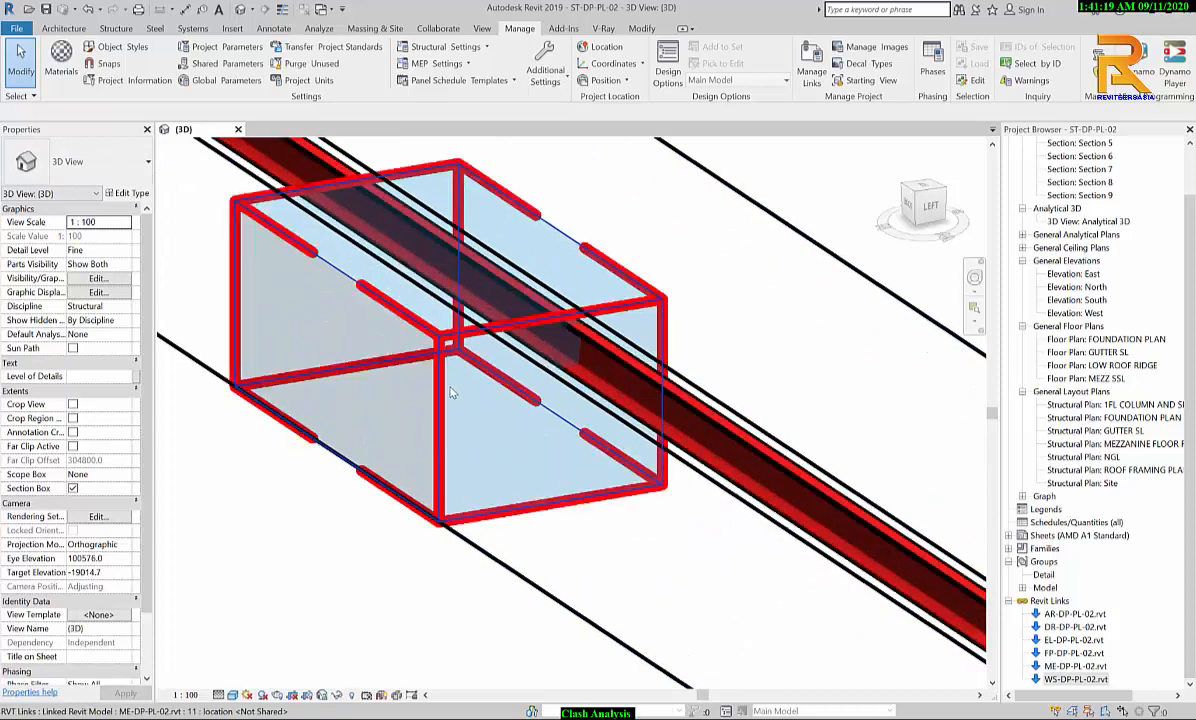
Step: Identify the duct crossed by the purlin by selecting its linked model, clear the selection, and inspect the crossing from another side
{"action": "left_click", "coordinate": [450, 391]}
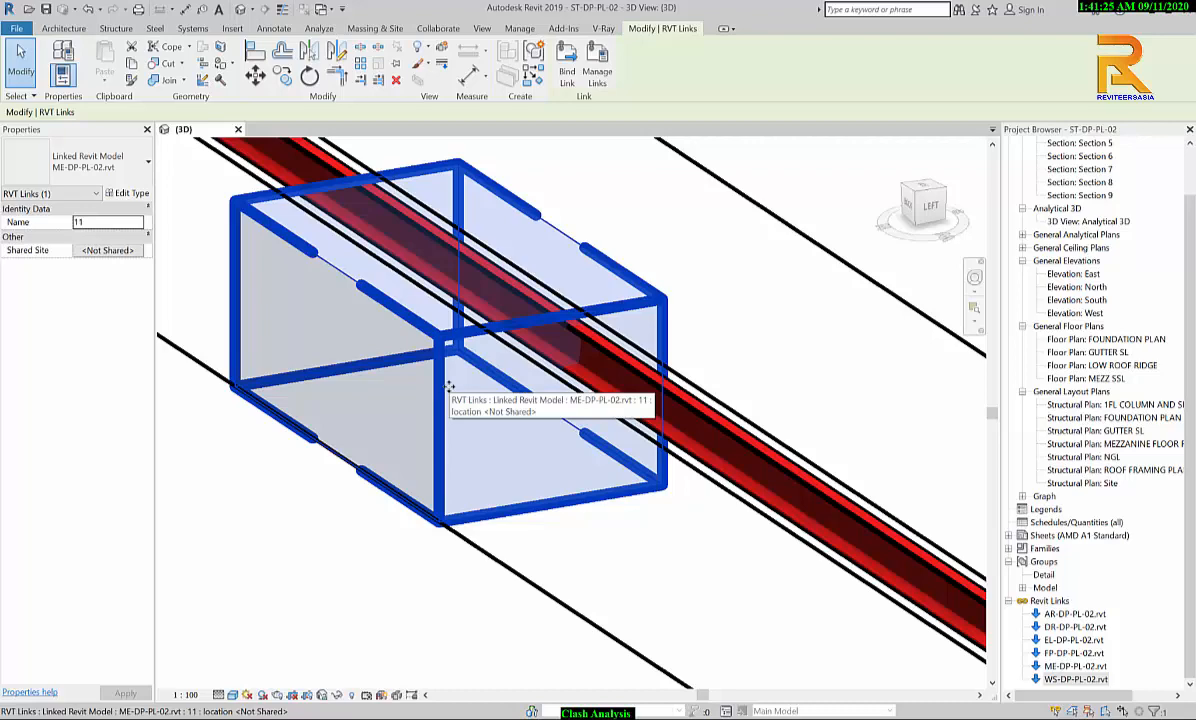
{"action": "key", "text": "Escape"}
{"action": "scroll", "coordinate": [460, 330], "scroll_direction": "down", "scroll_amount": 6}
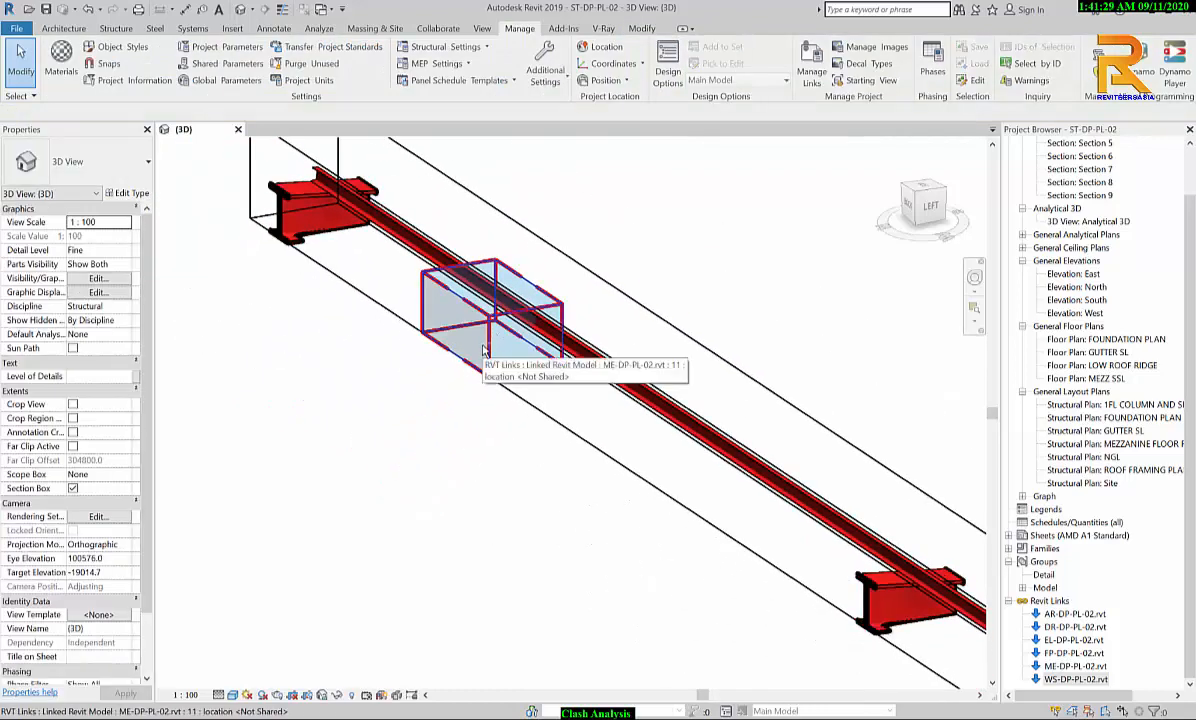
{"action": "middle_click_drag", "start_coordinate": [484, 350], "coordinate": [414, 378], "text": "shift"}
{"action": "scroll", "coordinate": [657, 483], "scroll_direction": "up", "scroll_amount": 5}
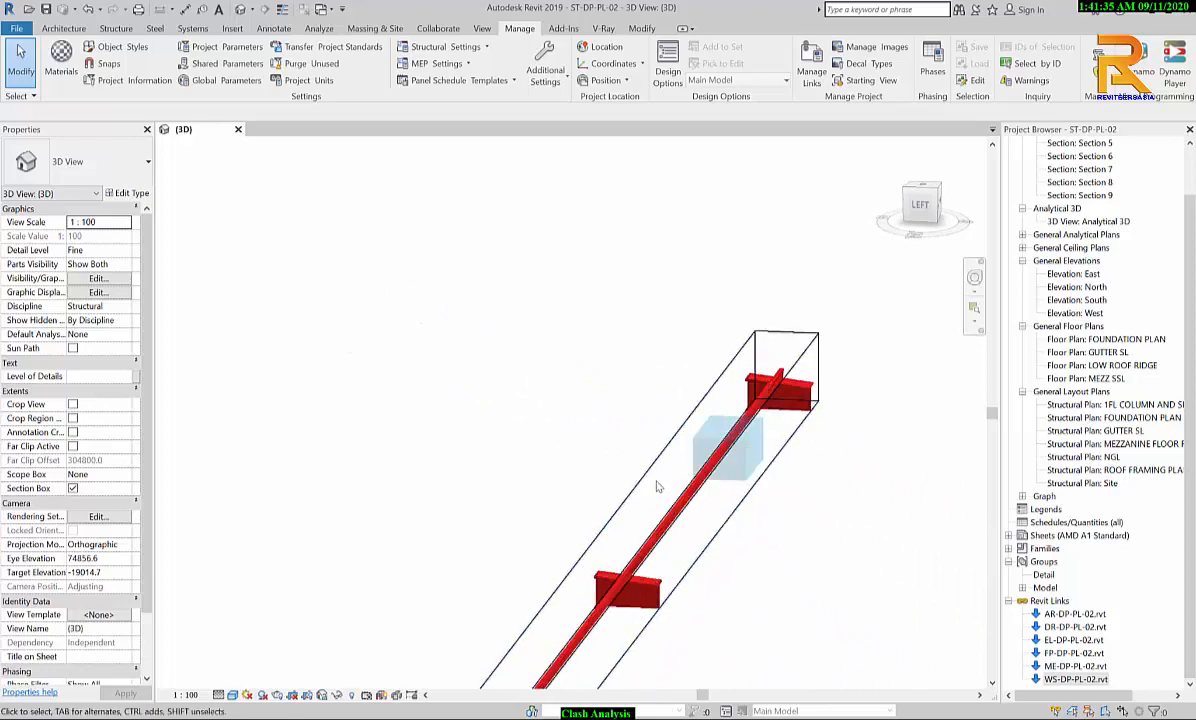
{"action": "middle_click_drag", "start_coordinate": [426, 520], "coordinate": [340, 627]}
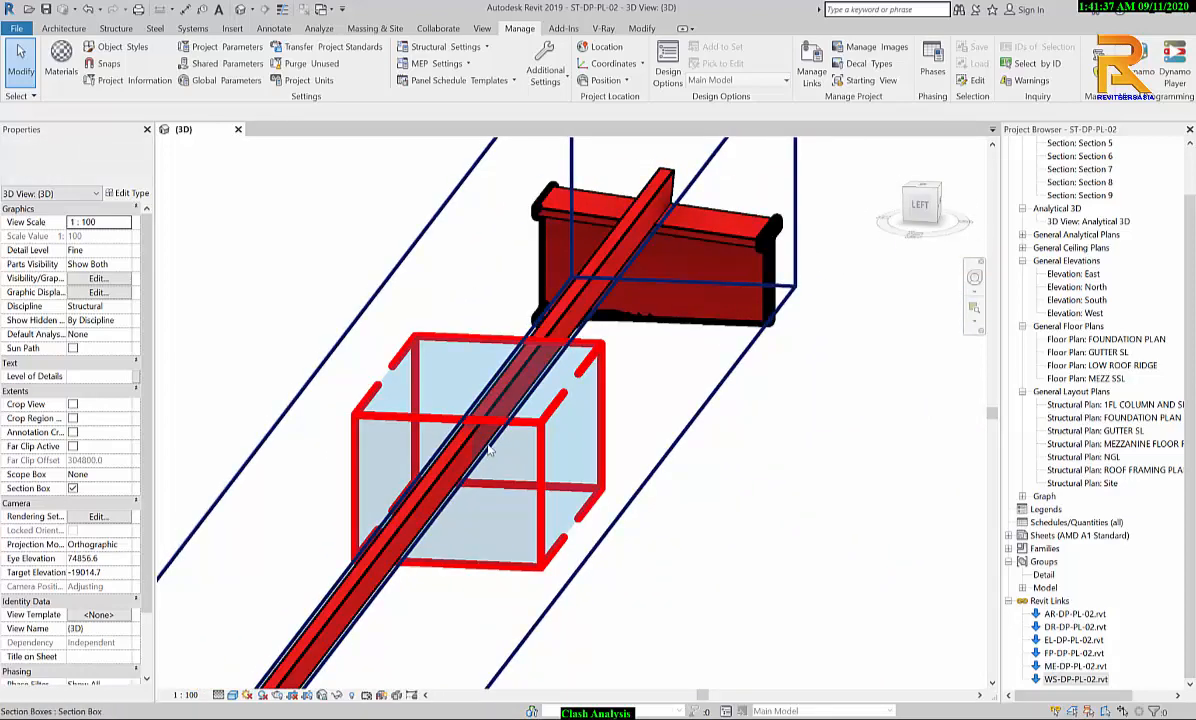
Step: Select the C-purlin to check its type, deselect it, and review its clash with the duct from other angles
{"action": "left_click", "coordinate": [629, 246]}
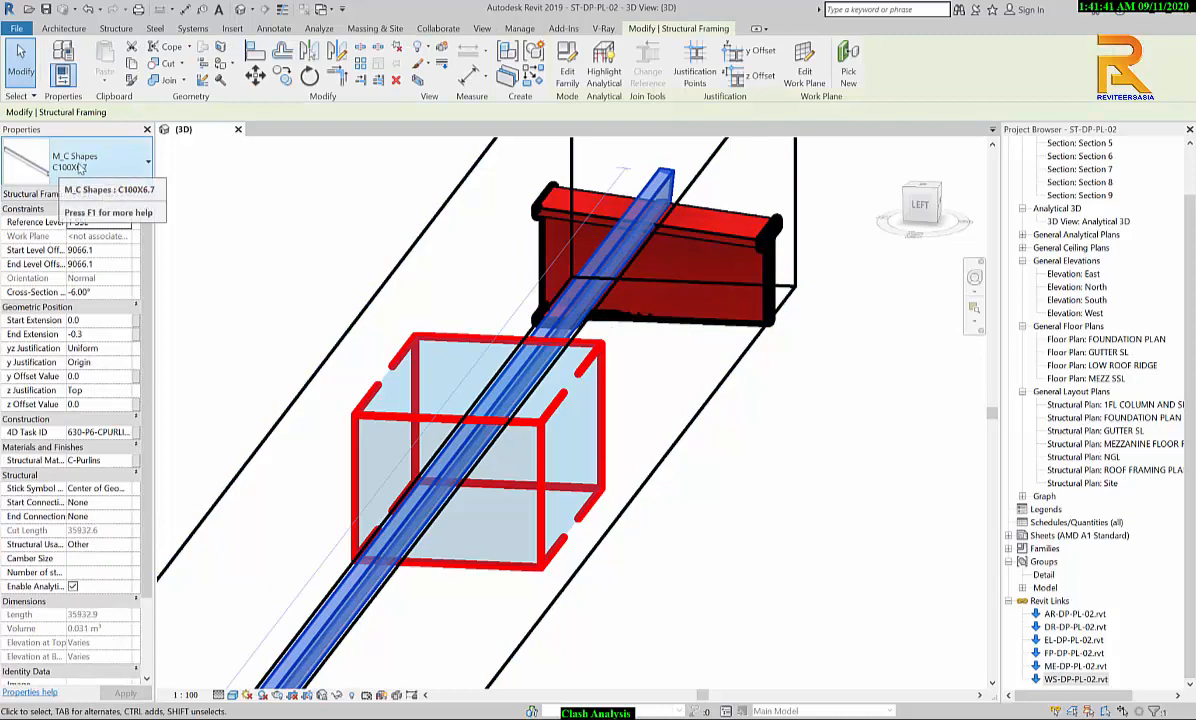
{"action": "left_click", "coordinate": [671, 478]}
{"action": "scroll", "coordinate": [598, 460], "scroll_direction": "down", "scroll_amount": 2}
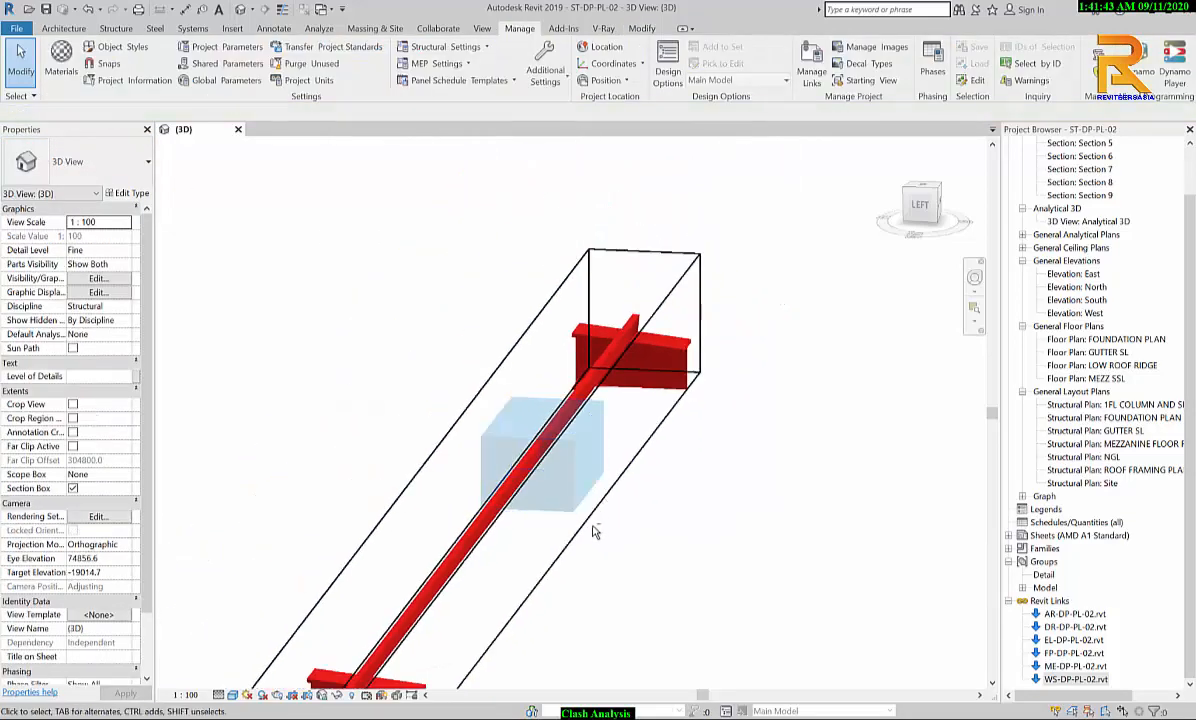
{"action": "middle_click_drag", "start_coordinate": [595, 529], "coordinate": [598, 382], "text": "shift"}
{"action": "scroll", "coordinate": [598, 382], "scroll_direction": "down", "scroll_amount": 1}
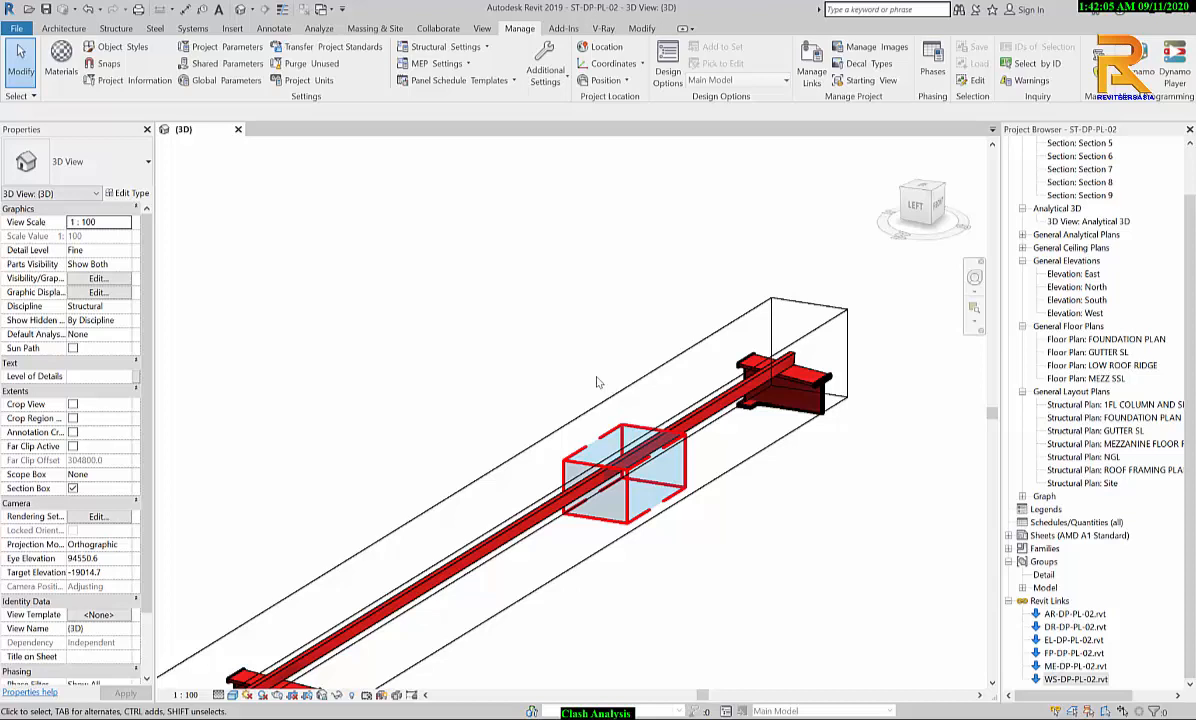
{"action": "scroll", "coordinate": [597, 380], "scroll_direction": "down", "scroll_amount": 2}
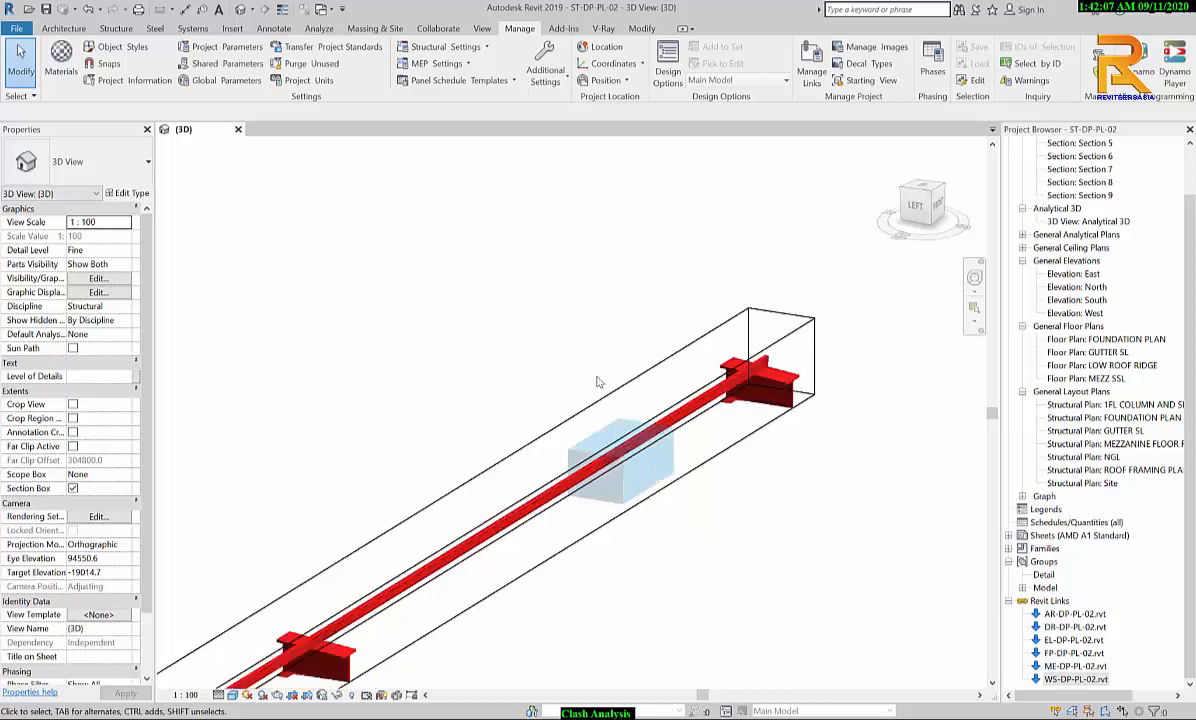
{"action": "middle_click_drag", "start_coordinate": [603, 366], "coordinate": [661, 269]}
{"action": "scroll", "coordinate": [661, 365], "scroll_direction": "down", "scroll_amount": 1}
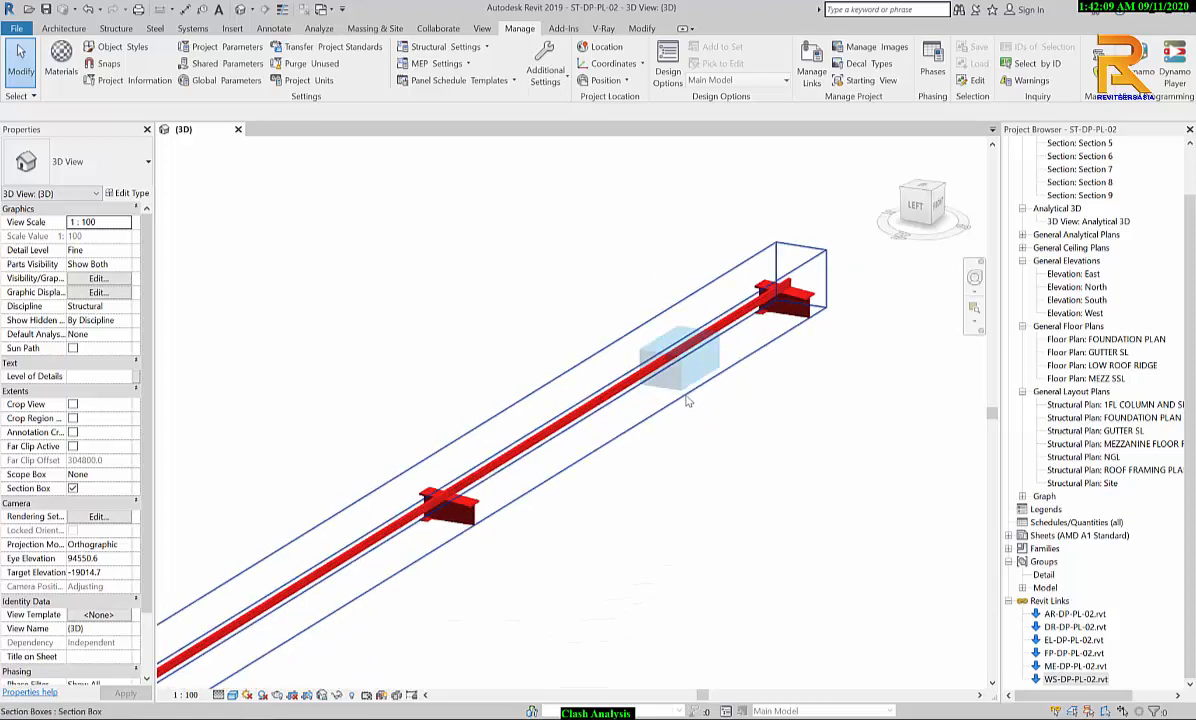
{"action": "middle_click_drag", "start_coordinate": [687, 400], "coordinate": [761, 374]}
{"action": "middle_click_drag", "start_coordinate": [763, 469], "coordinate": [699, 408], "text": "shift"}
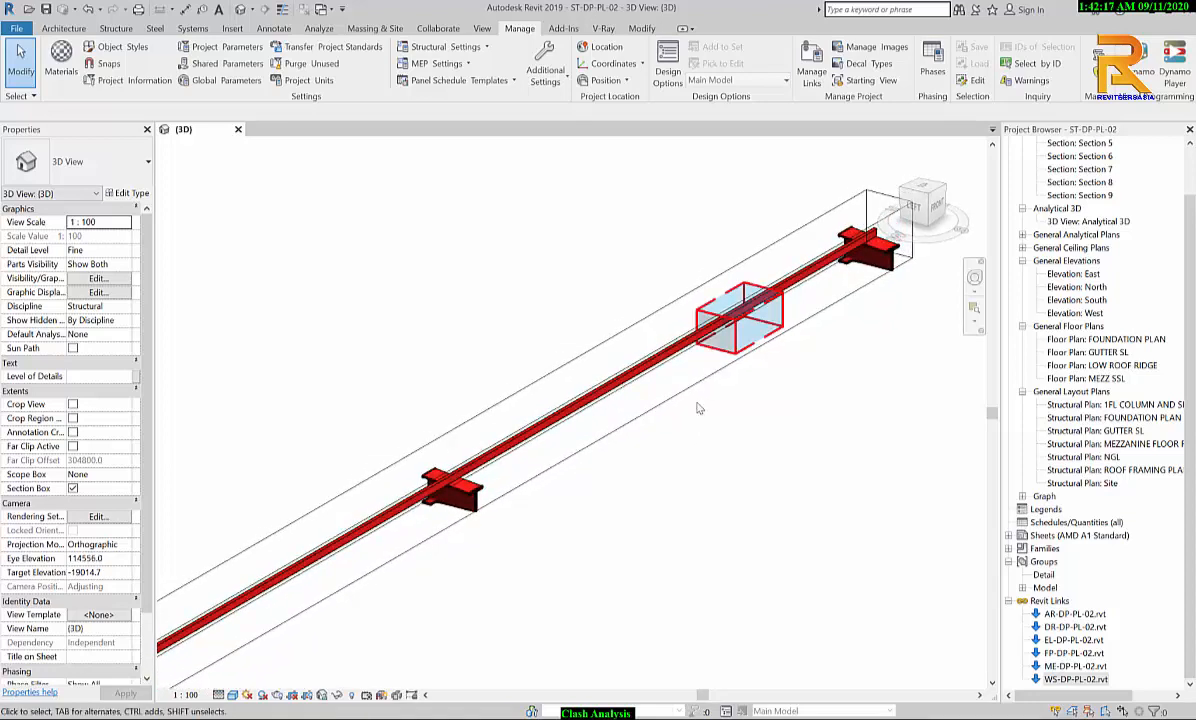
Step: Close the ST-DP-PL-02 project without saving and bring up the dialog for opening another project
{"action": "left_click", "coordinate": [238, 130]}
{"action": "left_click", "coordinate": [629, 369]}
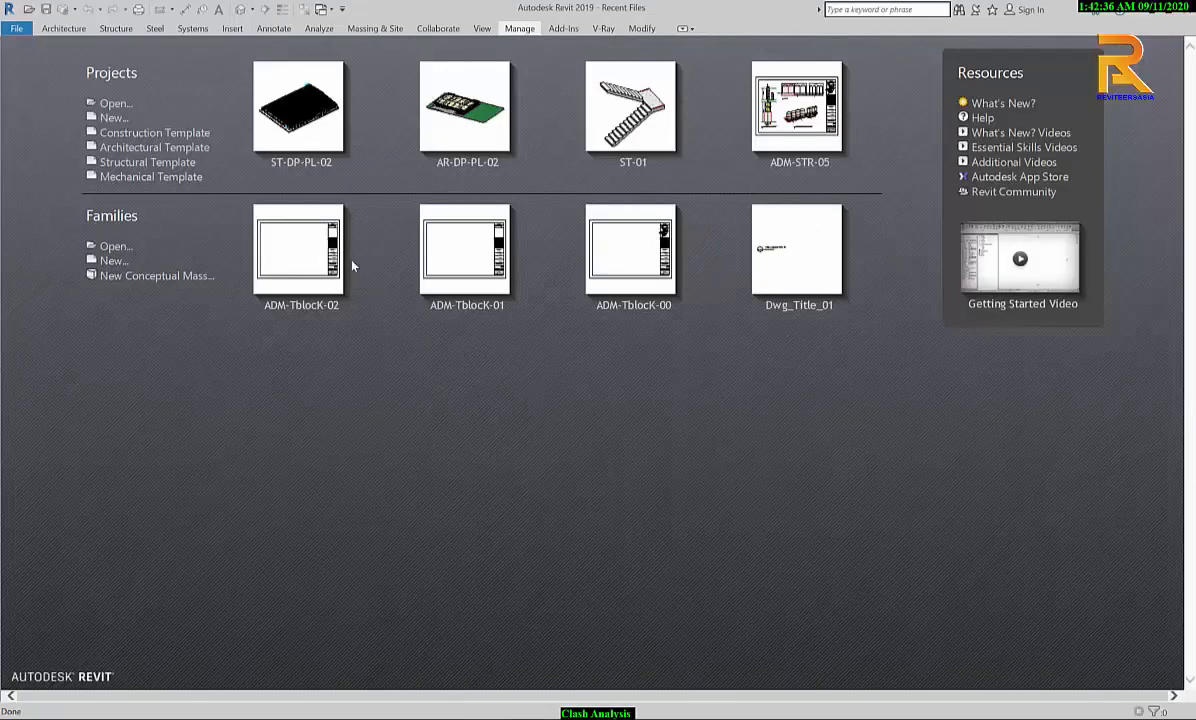
{"action": "left_click", "coordinate": [112, 103]}
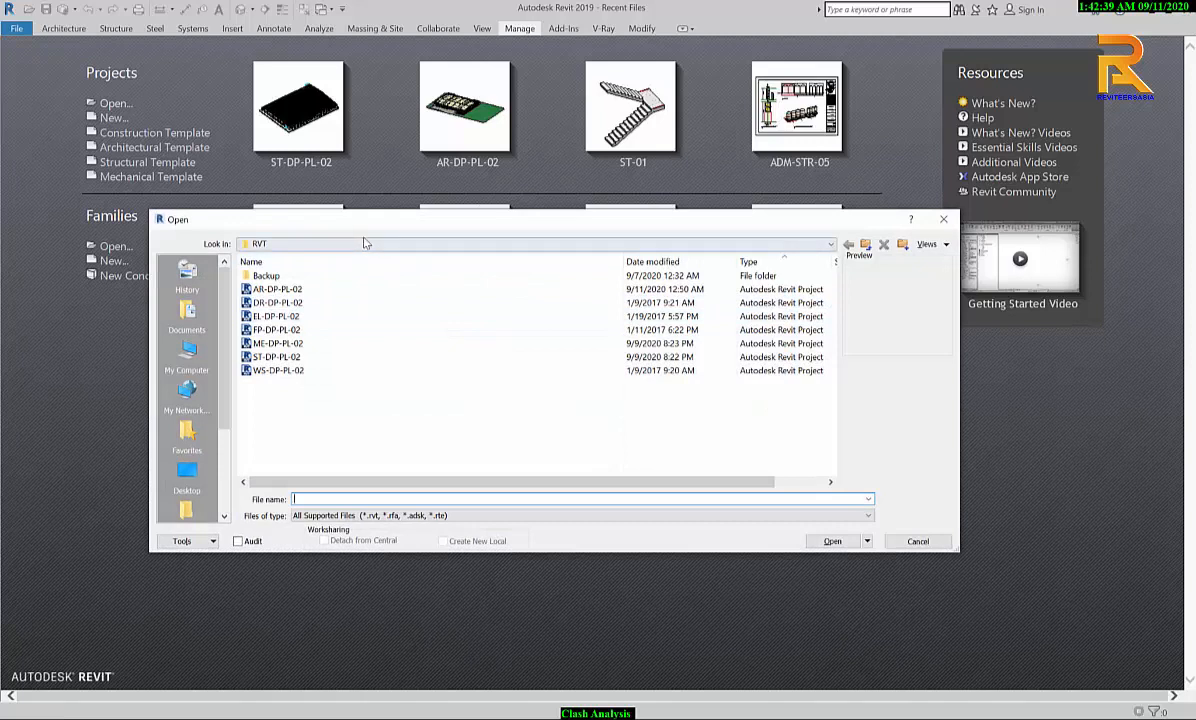
{"action": "left_click", "coordinate": [865, 245]}
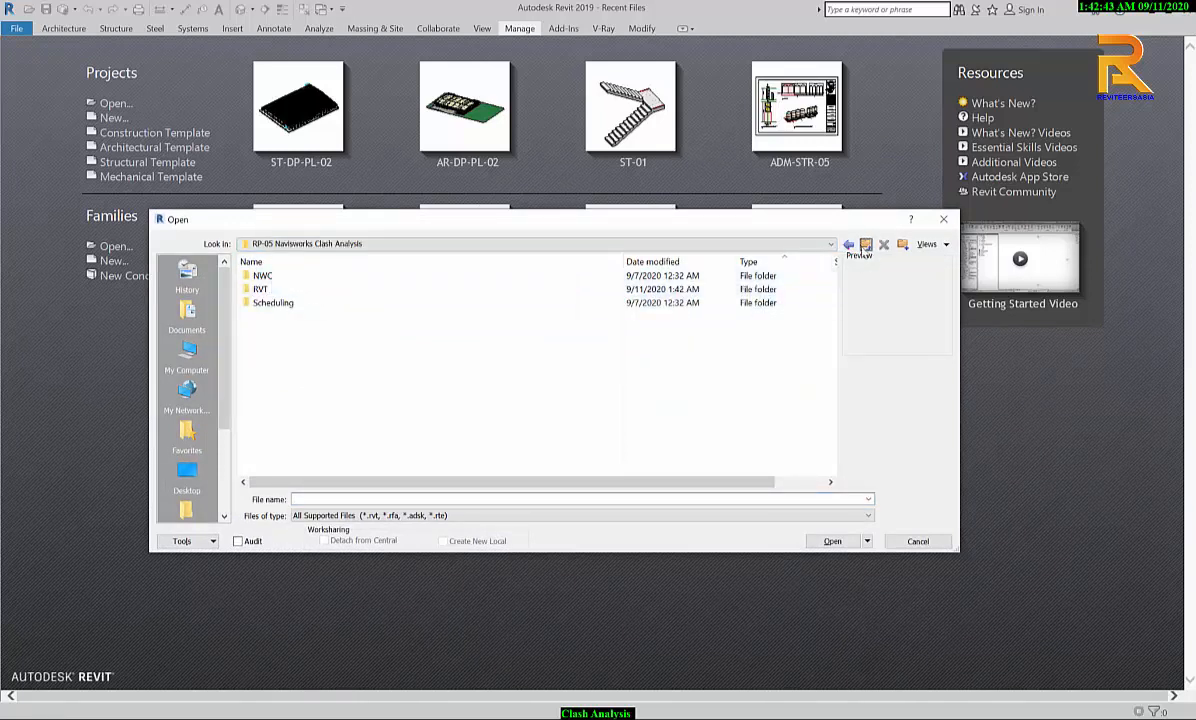
{"action": "left_click", "coordinate": [865, 245]}
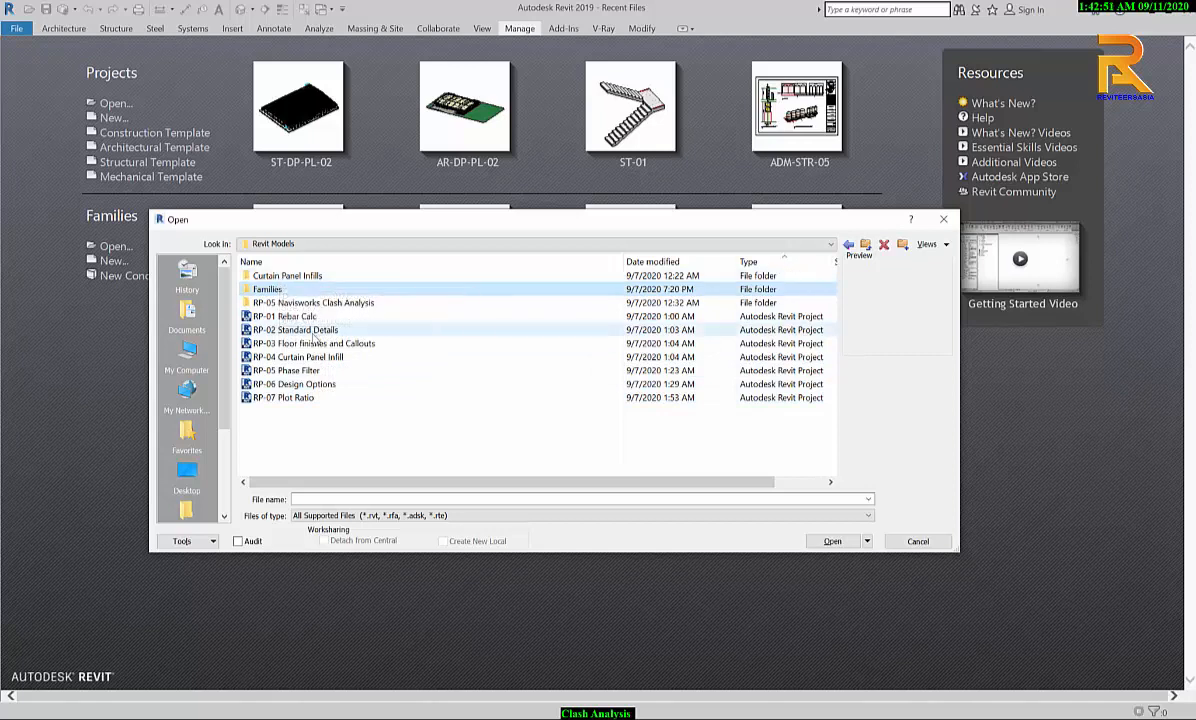
{"action": "left_click", "coordinate": [306, 399]}
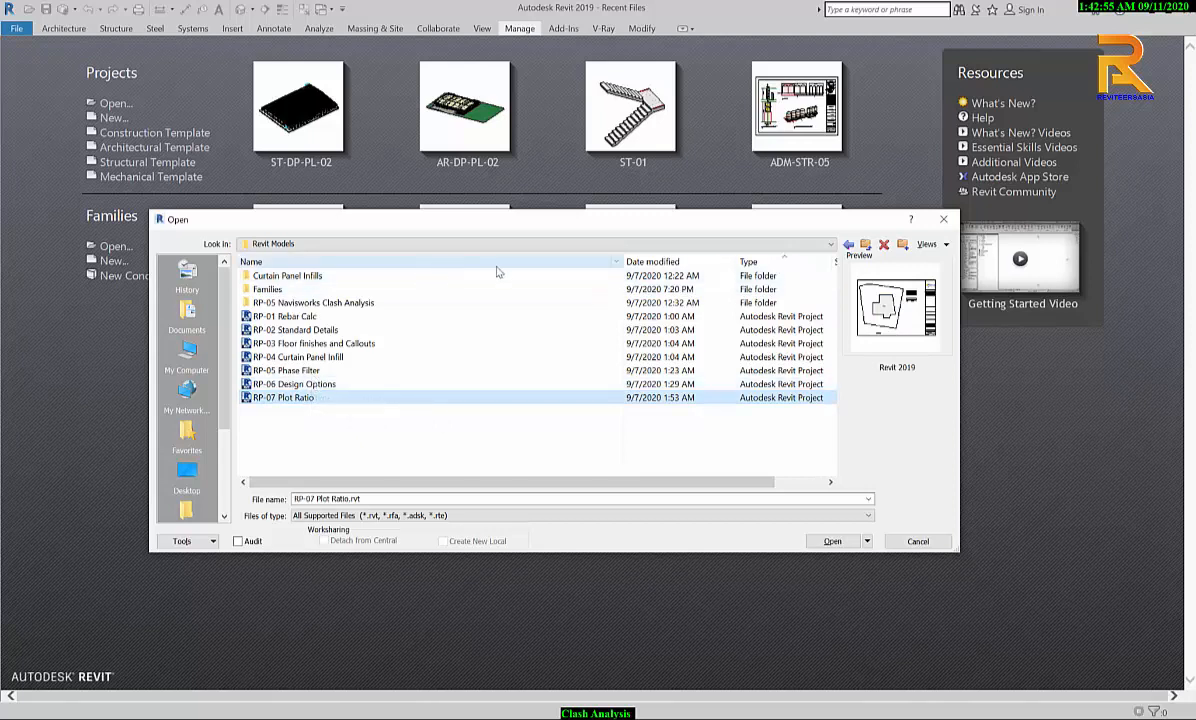
{"action": "left_click", "coordinate": [867, 245]}
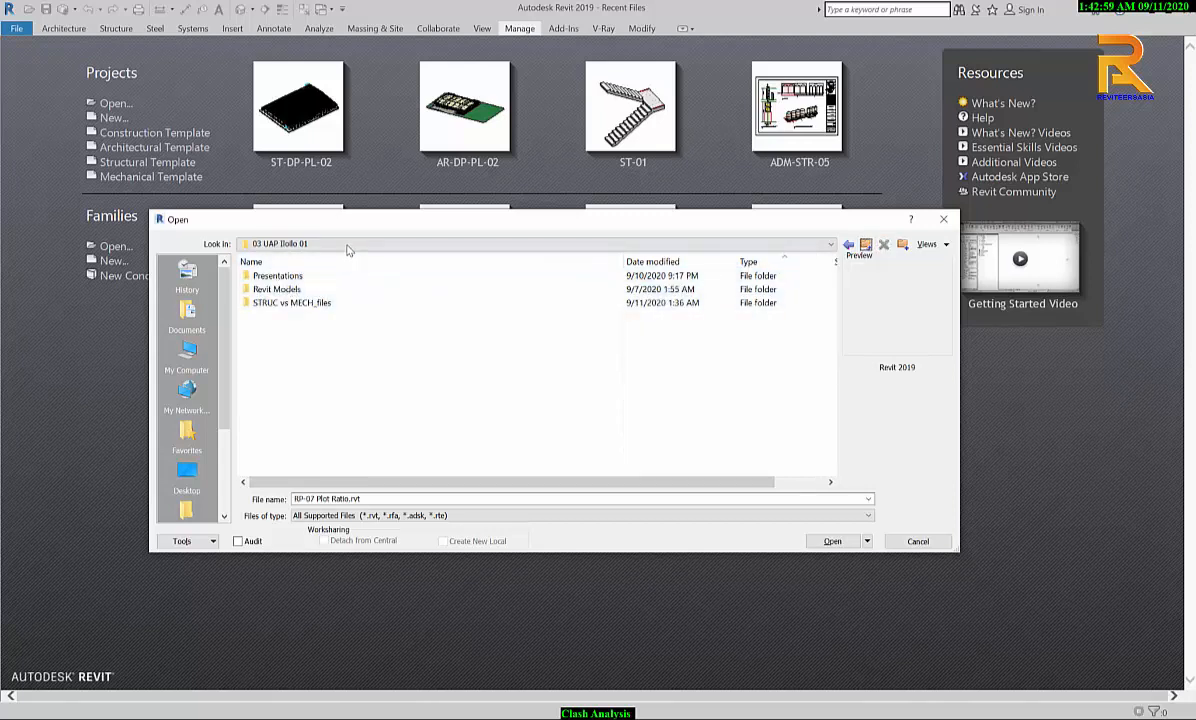
{"action": "double_click", "coordinate": [278, 289]}
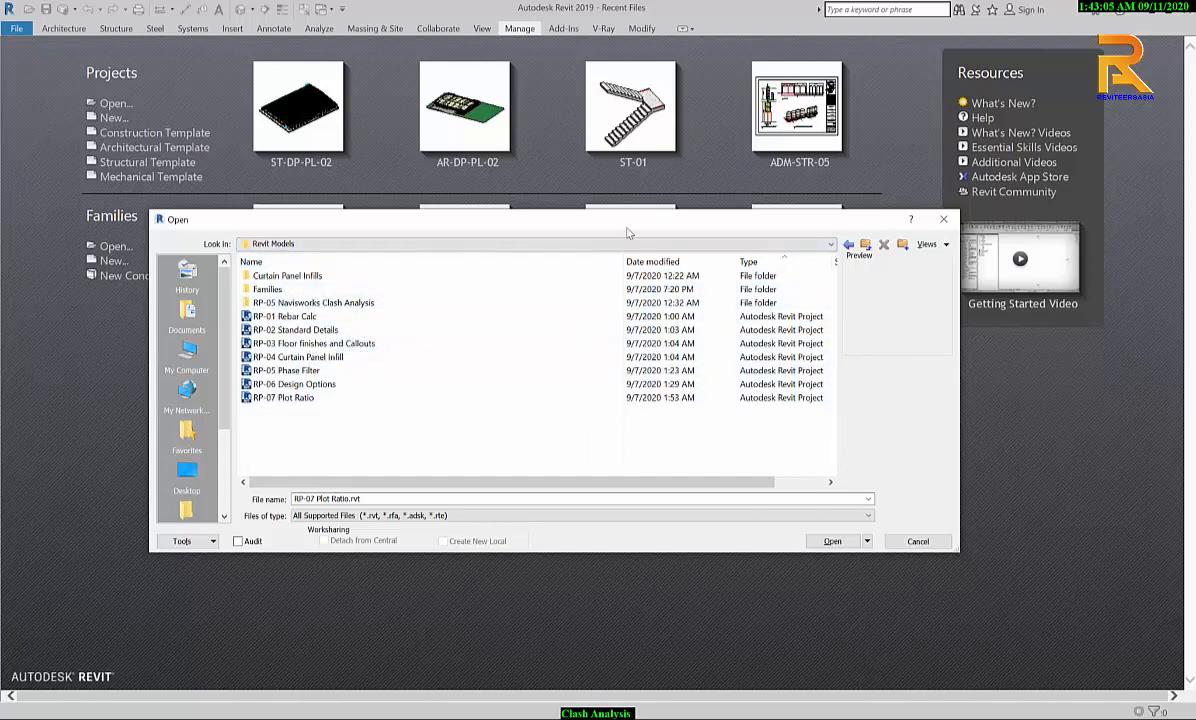
Step: Browse drive D: to the Stair Railing folder inside 00.33 Latest YOUTUBE appload, 09012020, Revit Model
{"action": "left_click", "coordinate": [567, 240]}
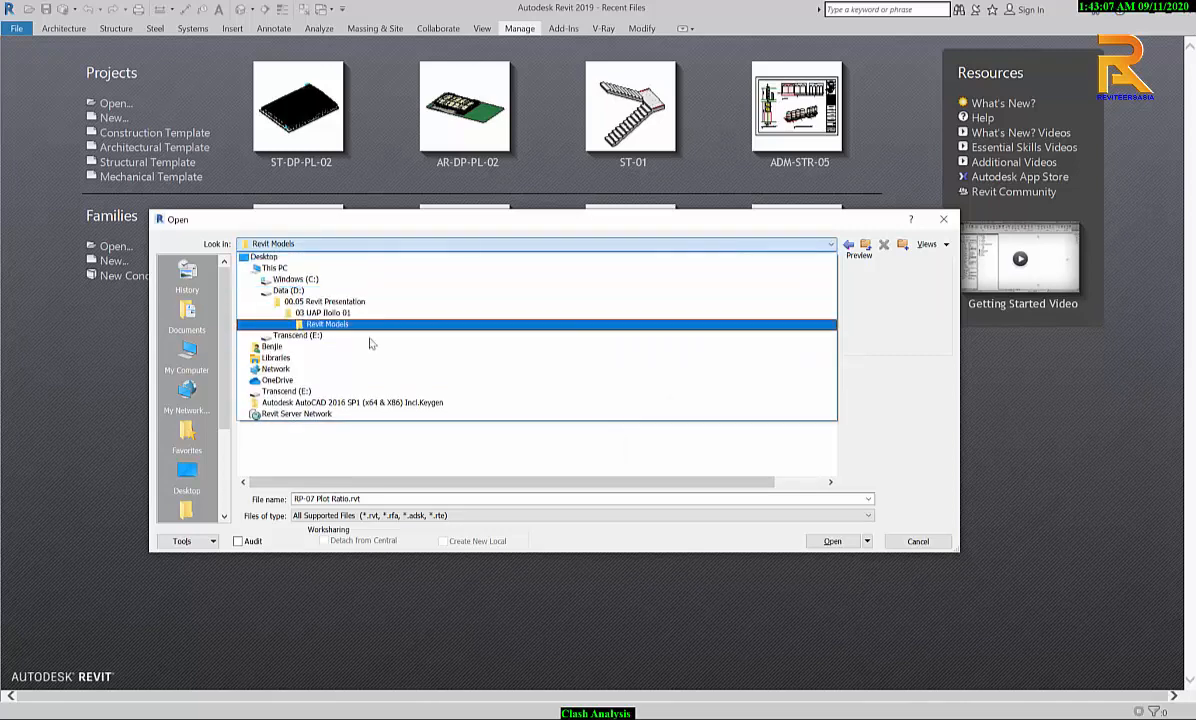
{"action": "left_click", "coordinate": [289, 290]}
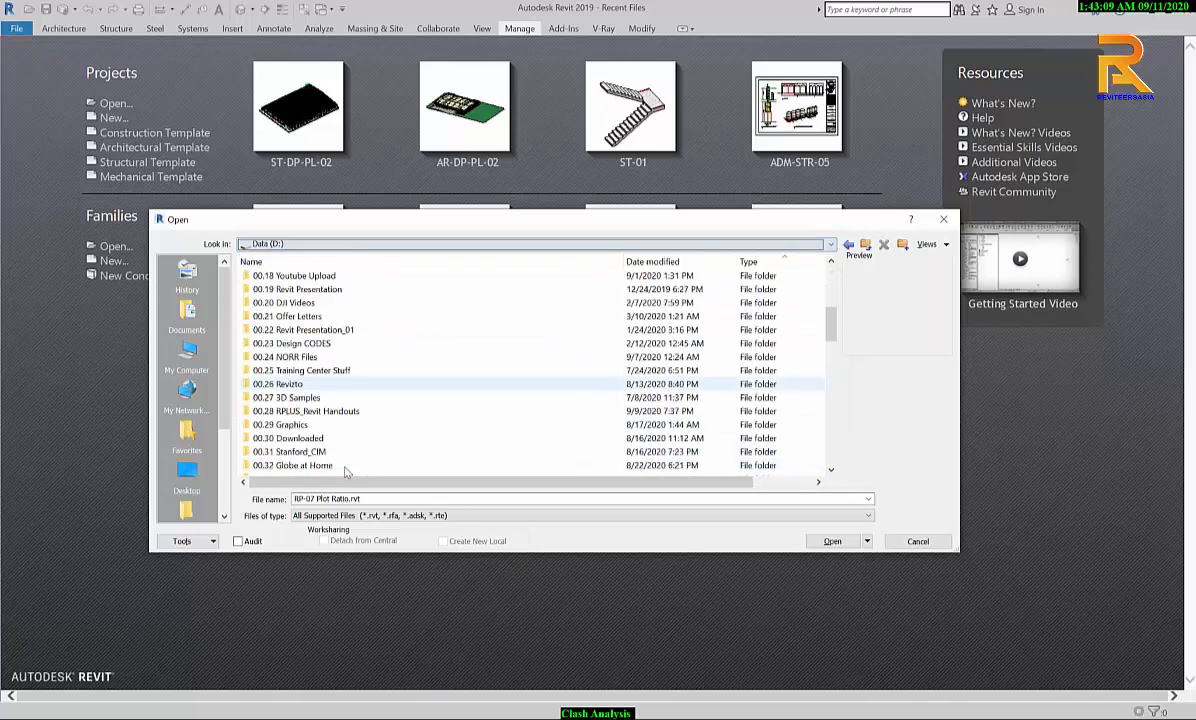
{"action": "scroll", "coordinate": [427, 380], "scroll_direction": "down", "scroll_amount": 5}
{"action": "scroll", "coordinate": [427, 380], "scroll_direction": "up", "scroll_amount": 3}
{"action": "double_click", "coordinate": [310, 357]}
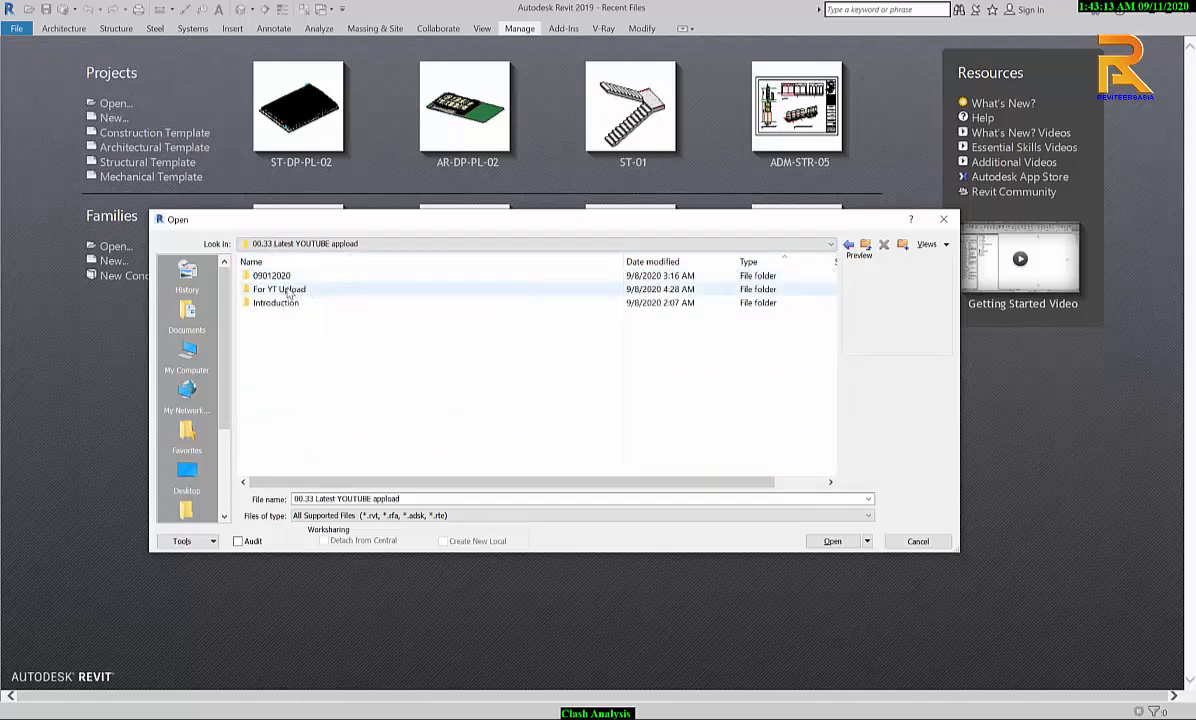
{"action": "double_click", "coordinate": [271, 275]}
{"action": "double_click", "coordinate": [285, 302]}
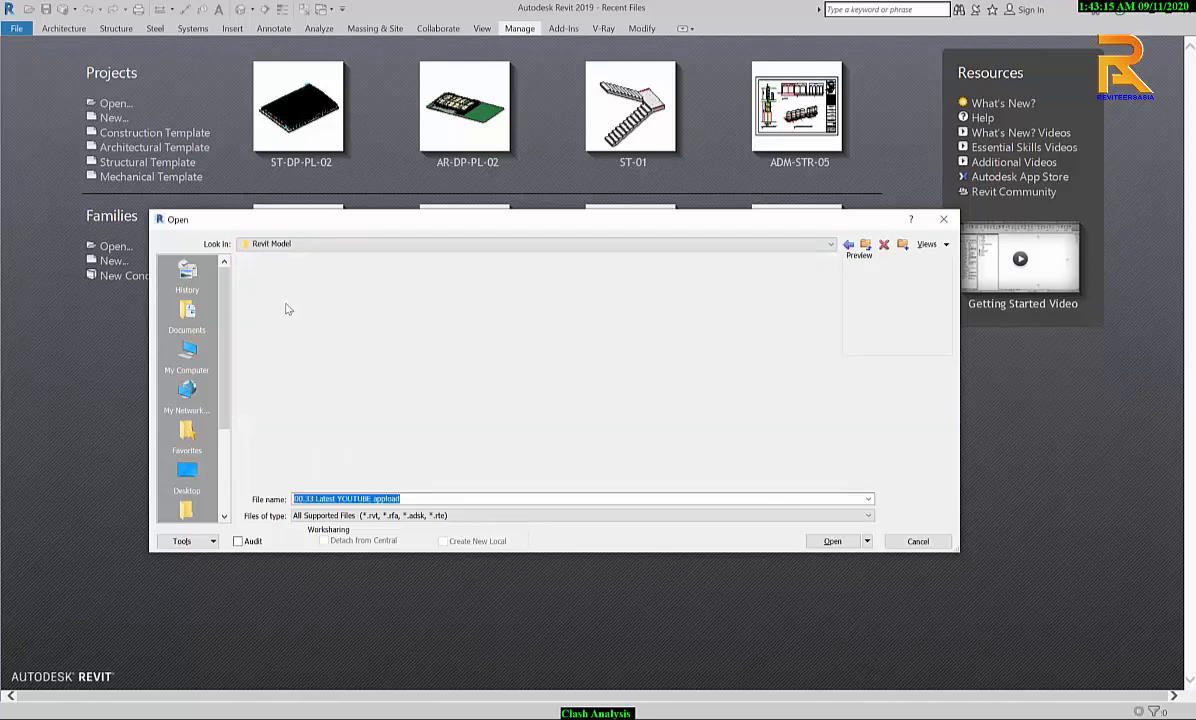
{"action": "double_click", "coordinate": [275, 302]}
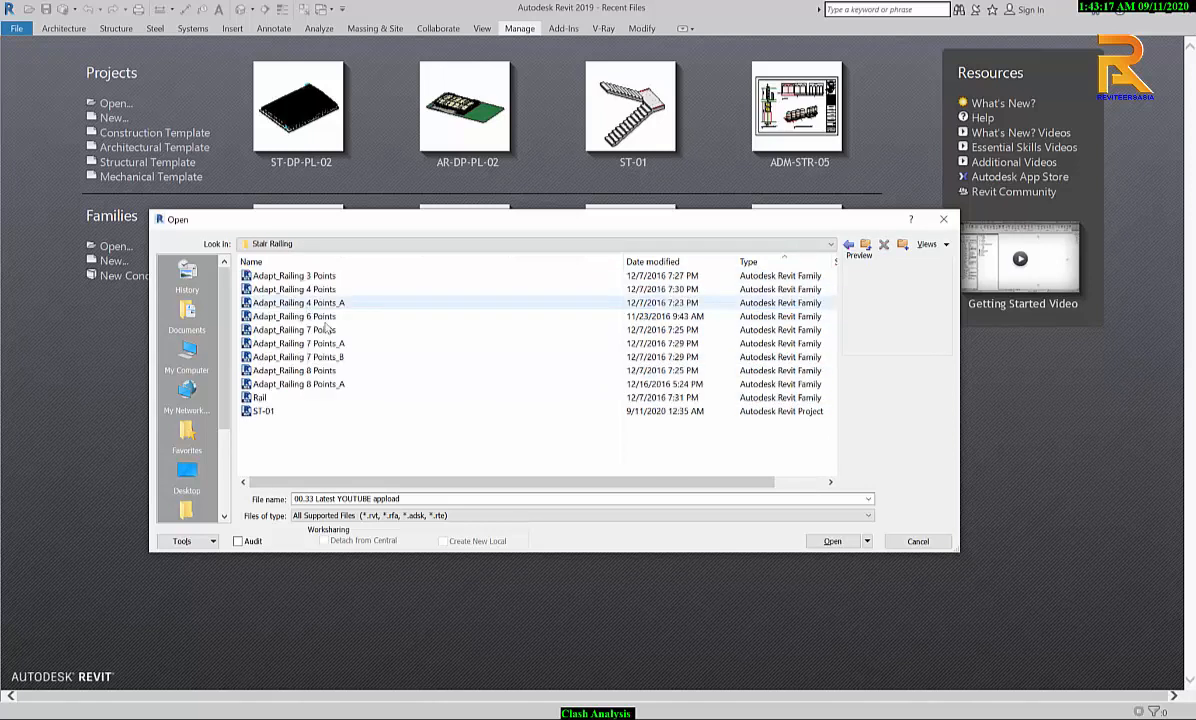
Step: Open the ST-01 project file from the Stair Railing folder
{"action": "left_click", "coordinate": [262, 399]}
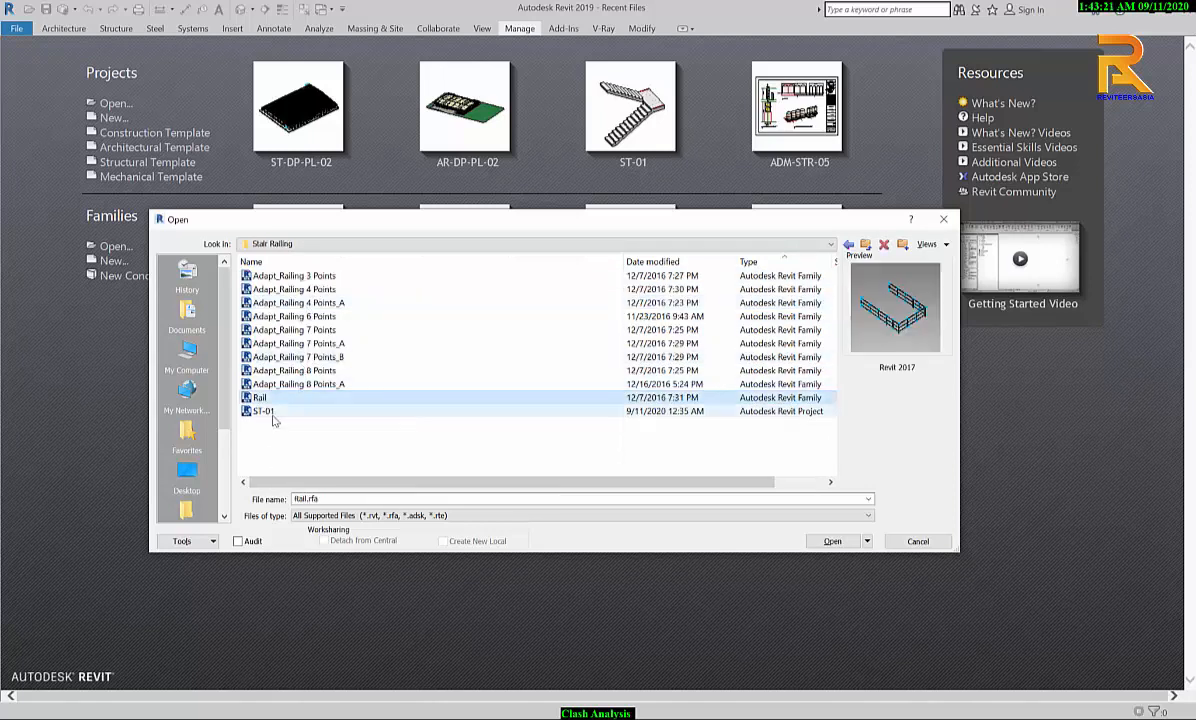
{"action": "left_click", "coordinate": [275, 412]}
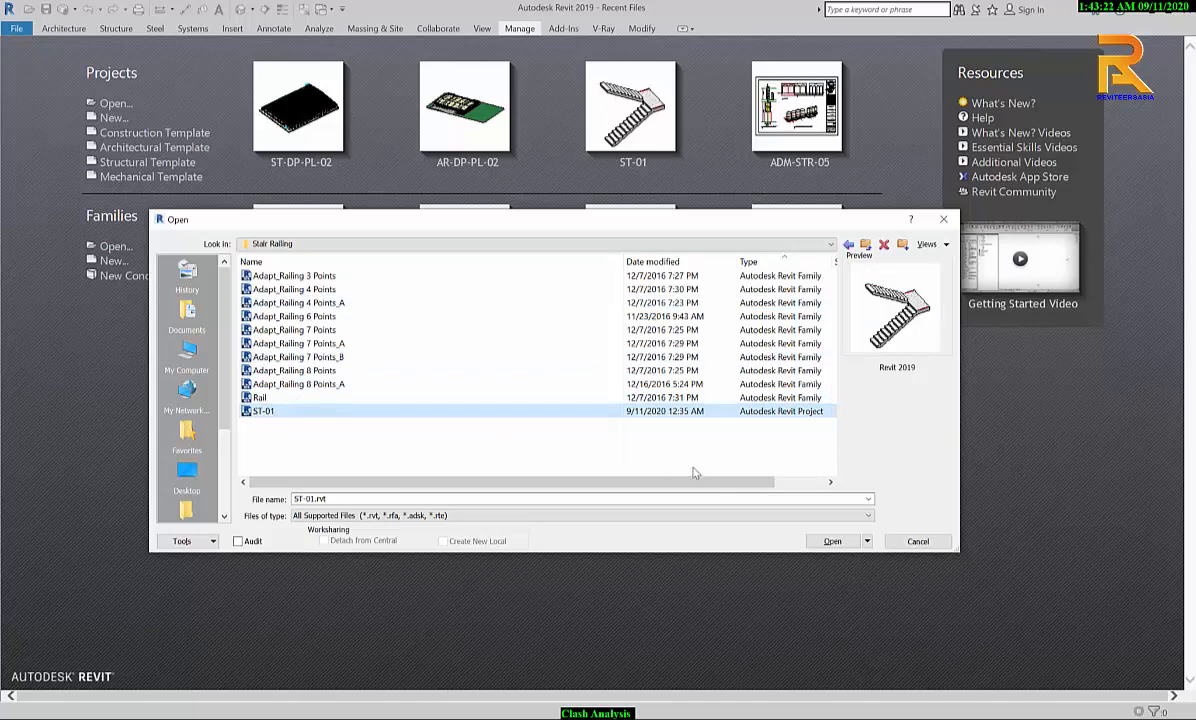
{"action": "left_click", "coordinate": [829, 541]}
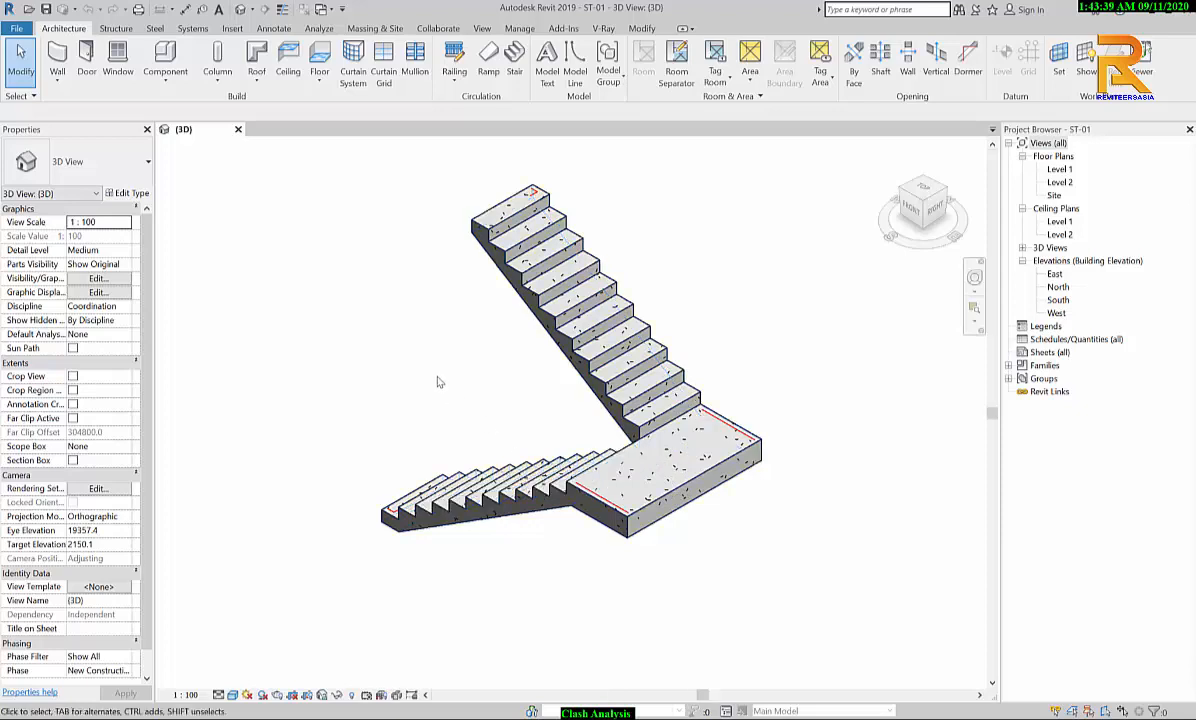
Step: Open the Level 1 floor plan, start a stair there, and cancel the prompt for choosing another view
{"action": "scroll", "coordinate": [437, 381], "scroll_direction": "down", "scroll_amount": 2}
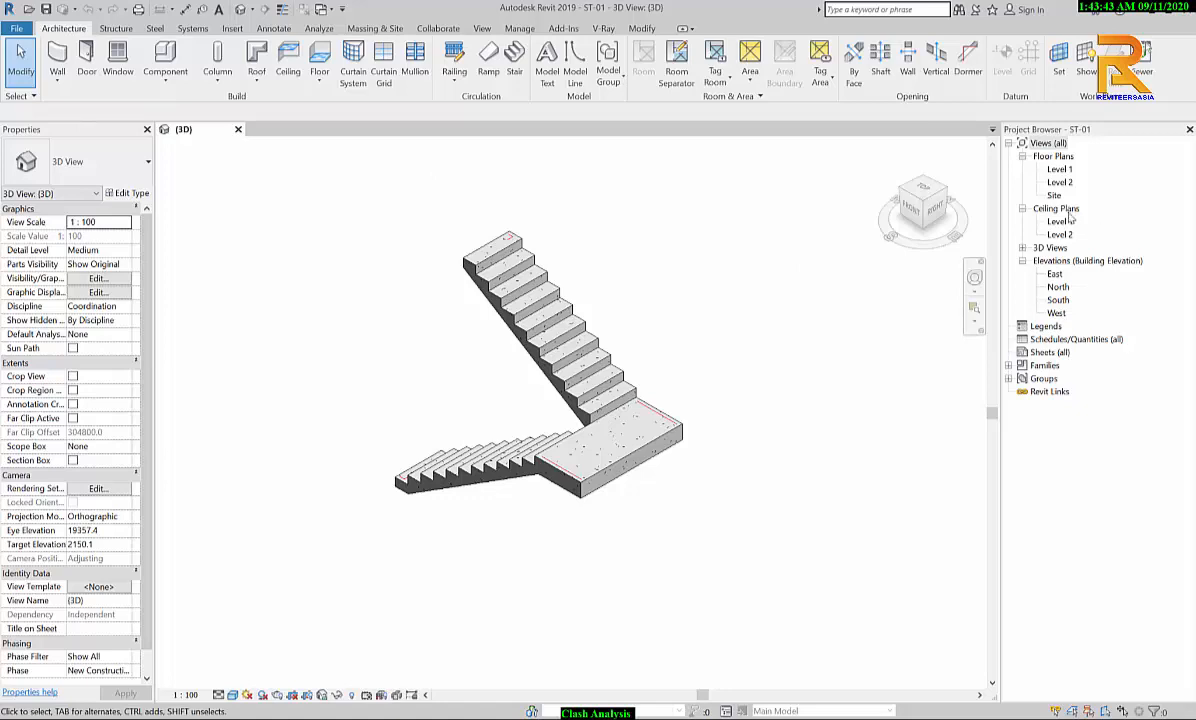
{"action": "double_click", "coordinate": [1062, 170]}
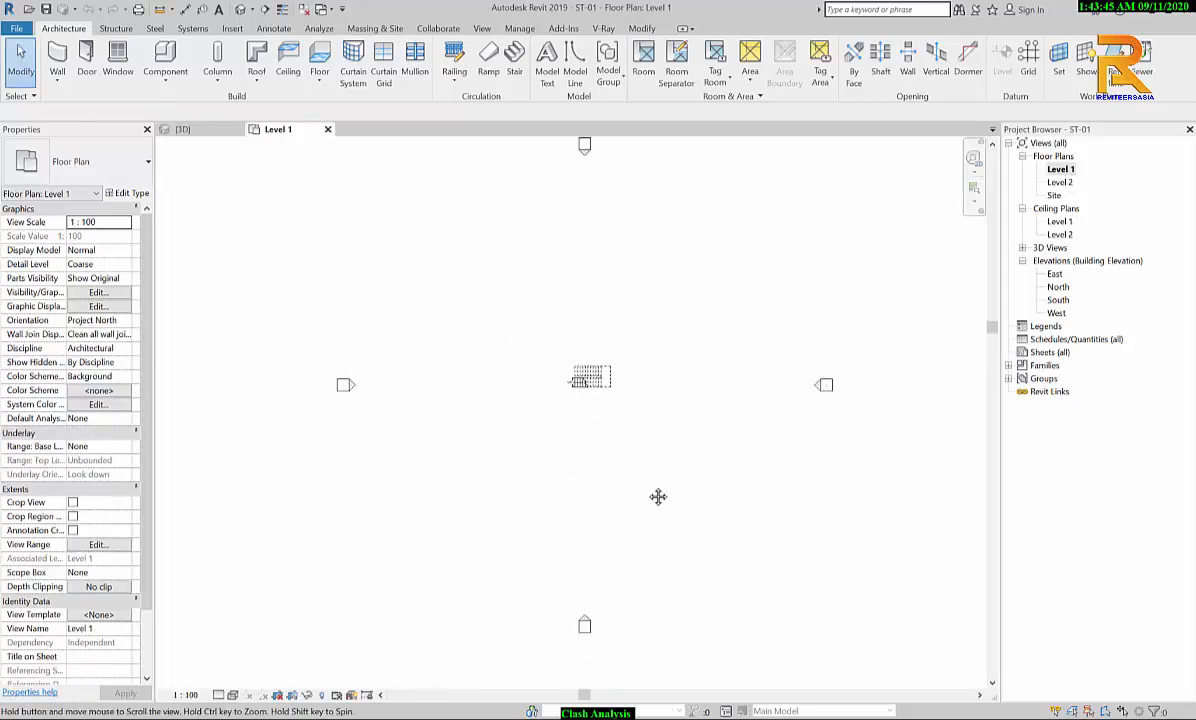
{"action": "scroll", "coordinate": [586, 464], "scroll_direction": "up", "scroll_amount": 2}
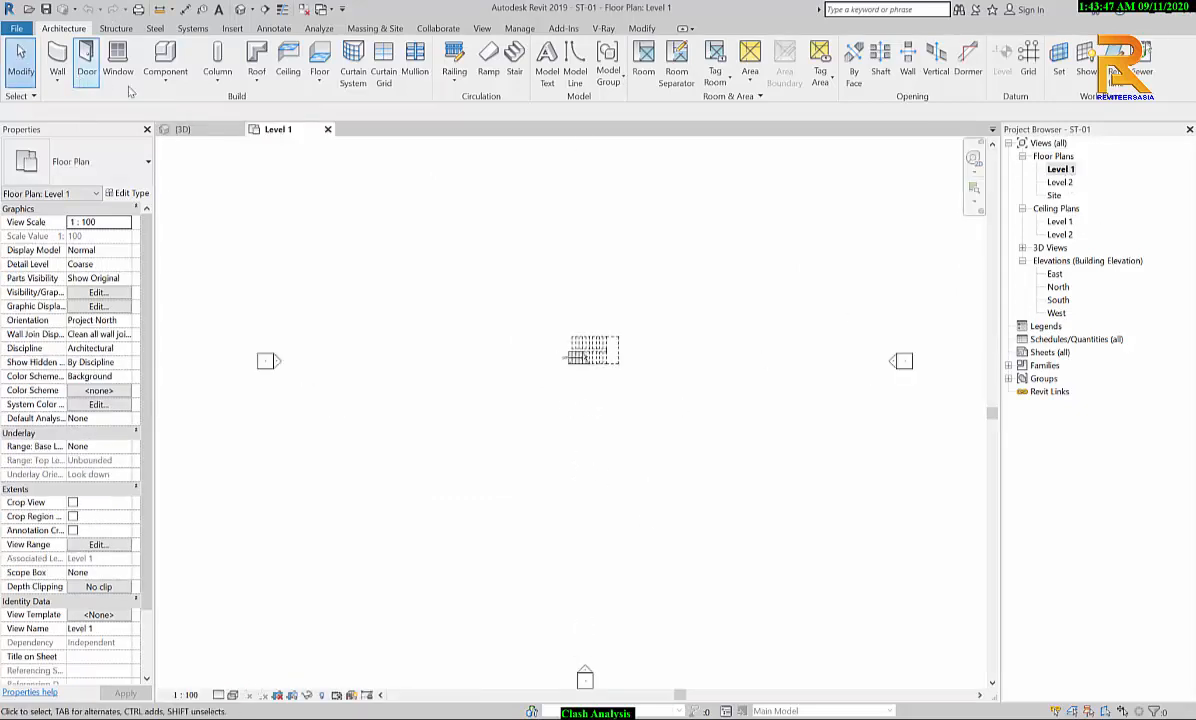
{"action": "left_click", "coordinate": [514, 62]}
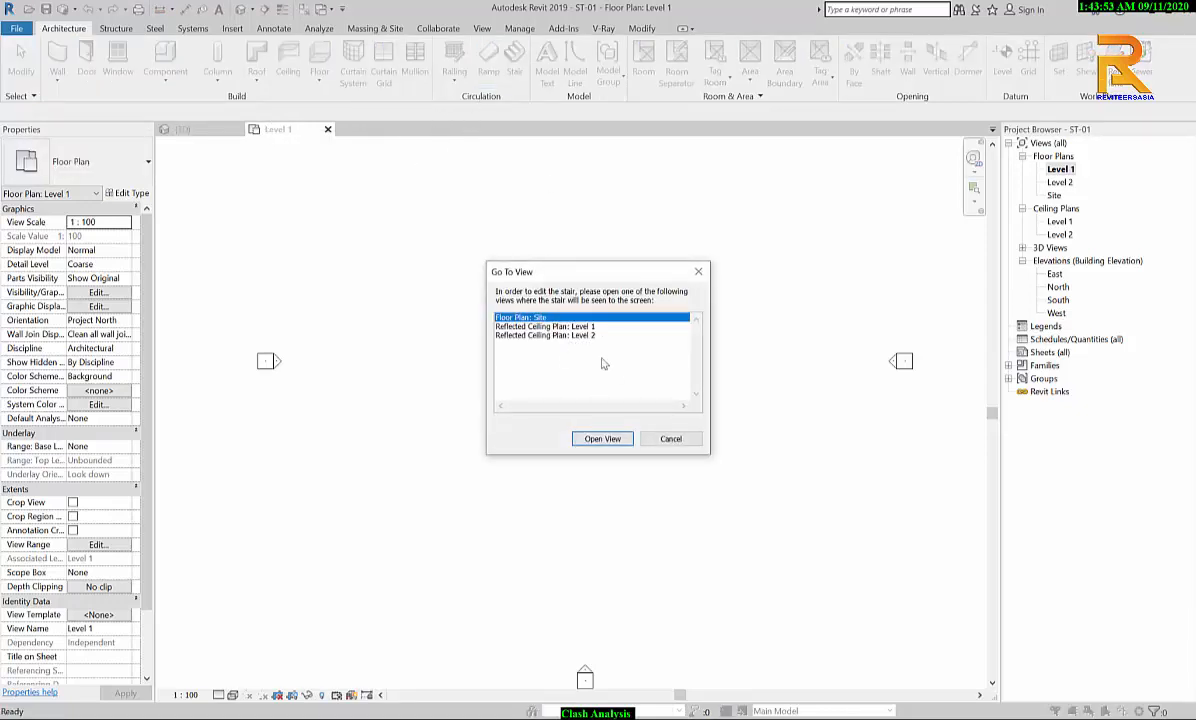
{"action": "left_click", "coordinate": [670, 439]}
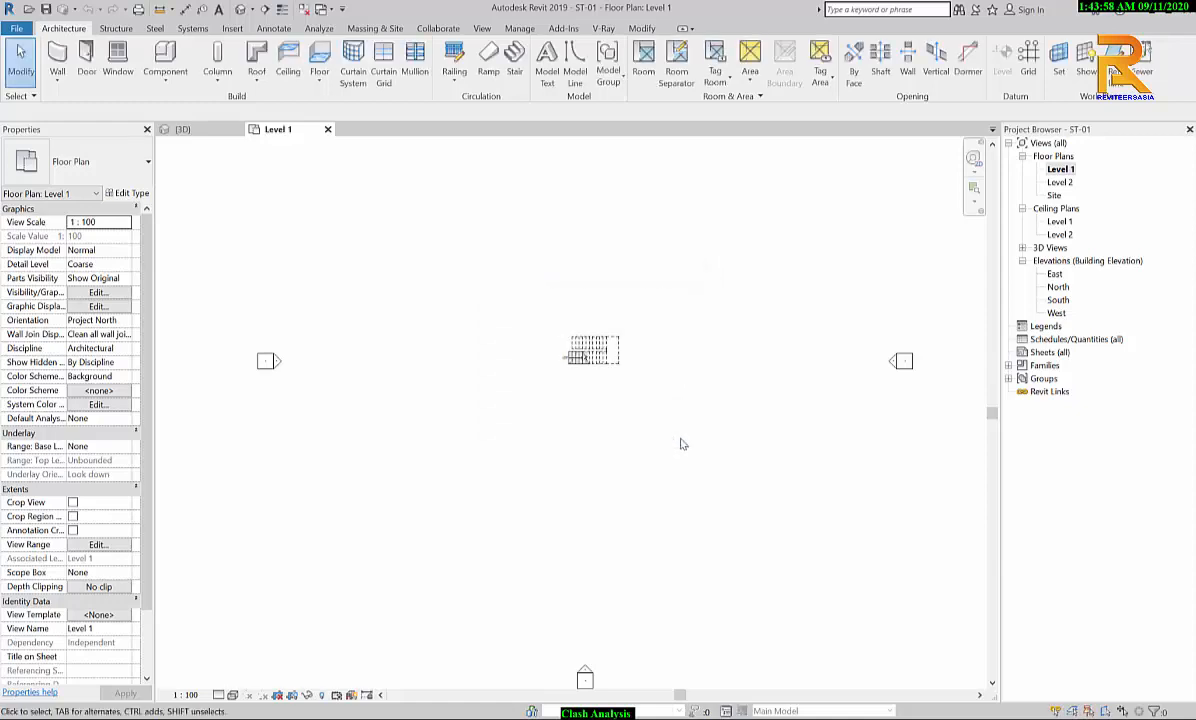
Step: Restart the stair command in the Site floor plan view and exit stair creation without drawing a run
{"action": "left_click", "coordinate": [515, 62]}
{"action": "left_click", "coordinate": [603, 440]}
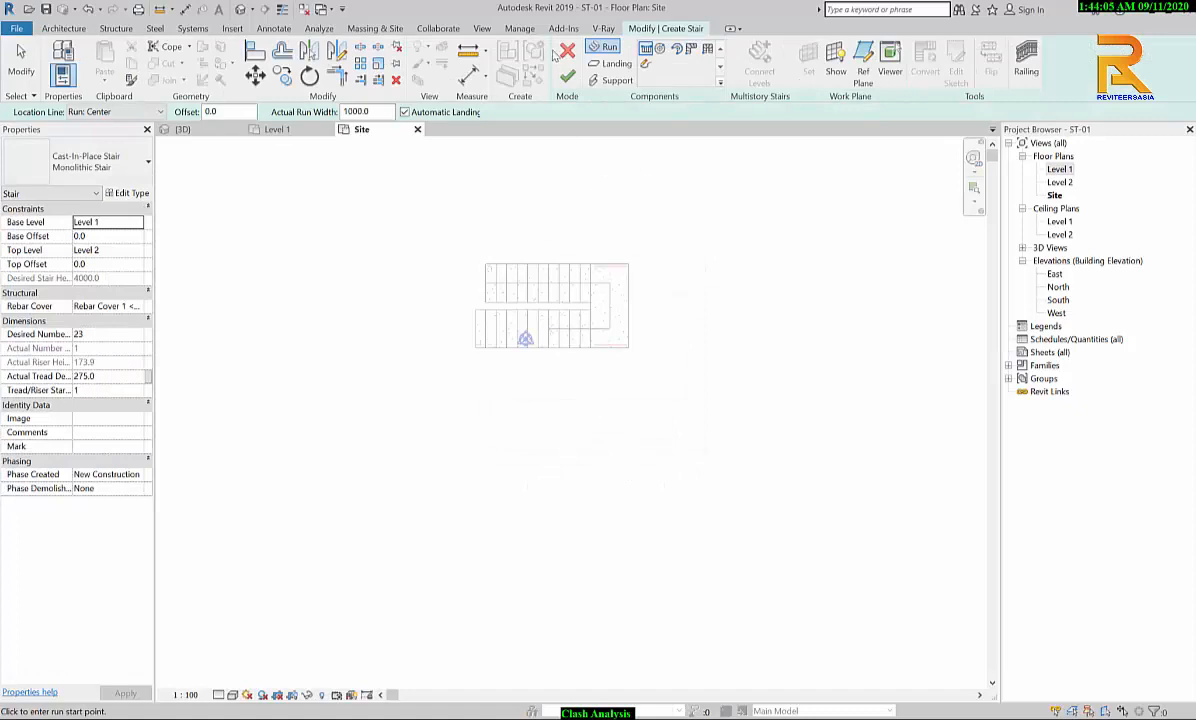
{"action": "left_click", "coordinate": [567, 76]}
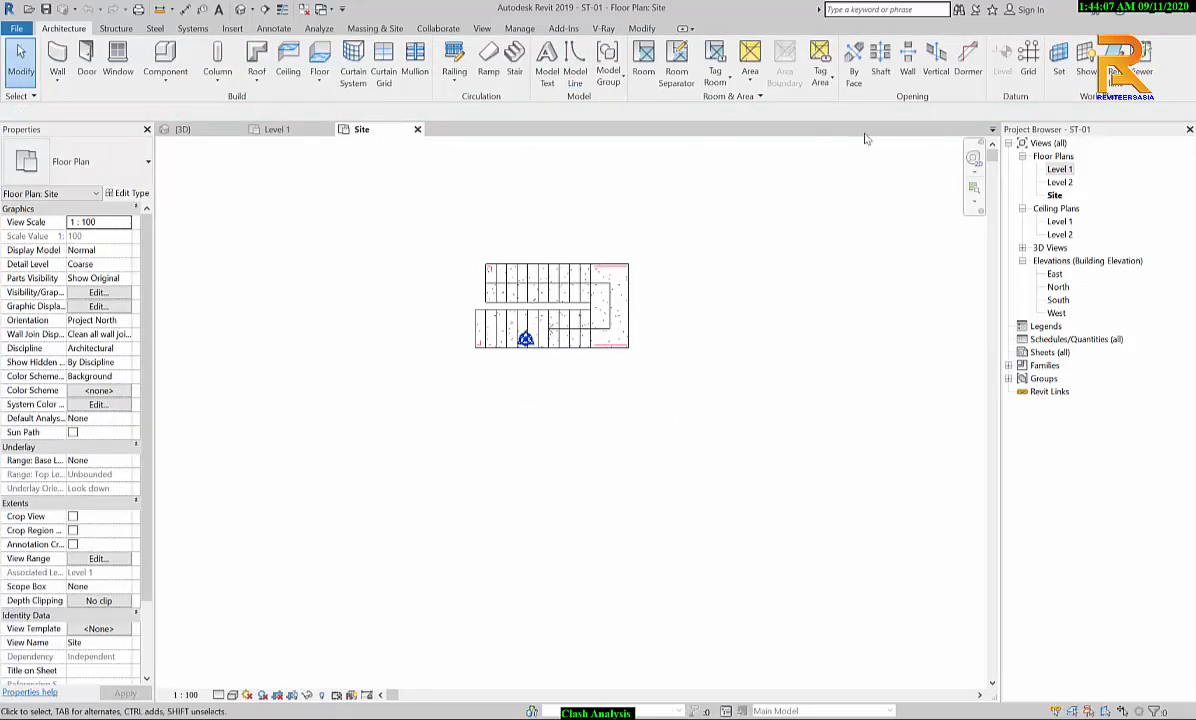
Step: Set the work plane by name to Cast-In-Place Stair : Stair
{"action": "left_click", "coordinate": [1059, 60]}
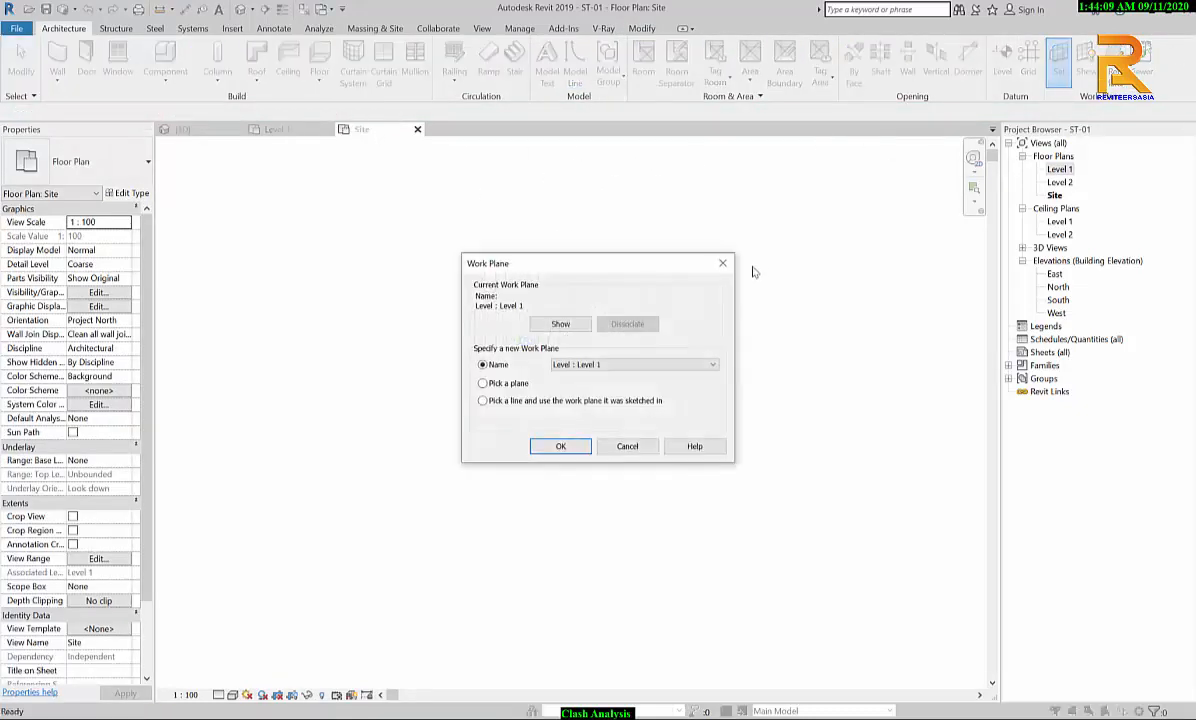
{"action": "left_click", "coordinate": [594, 365]}
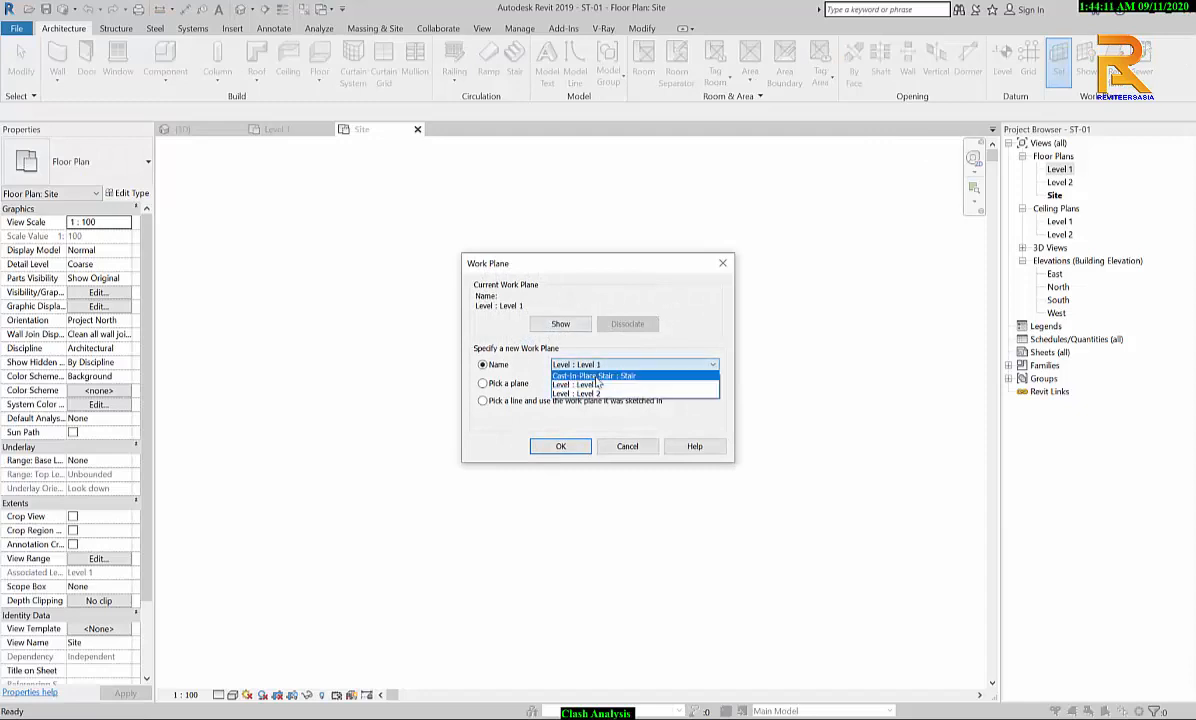
{"action": "left_click", "coordinate": [594, 374]}
{"action": "left_click", "coordinate": [562, 446]}
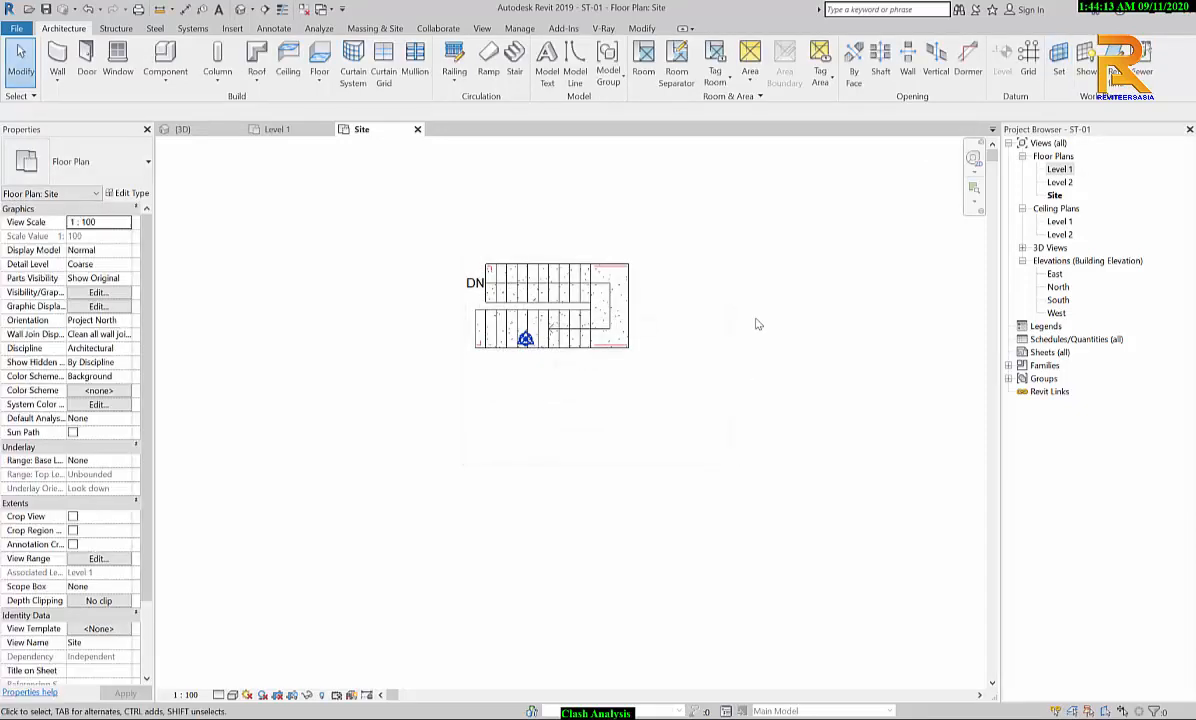
Step: Start a cast-in-place monolithic stair below the existing one and draw a horizontal first run 2750 mm long with 11 risers
{"action": "left_click", "coordinate": [514, 60]}
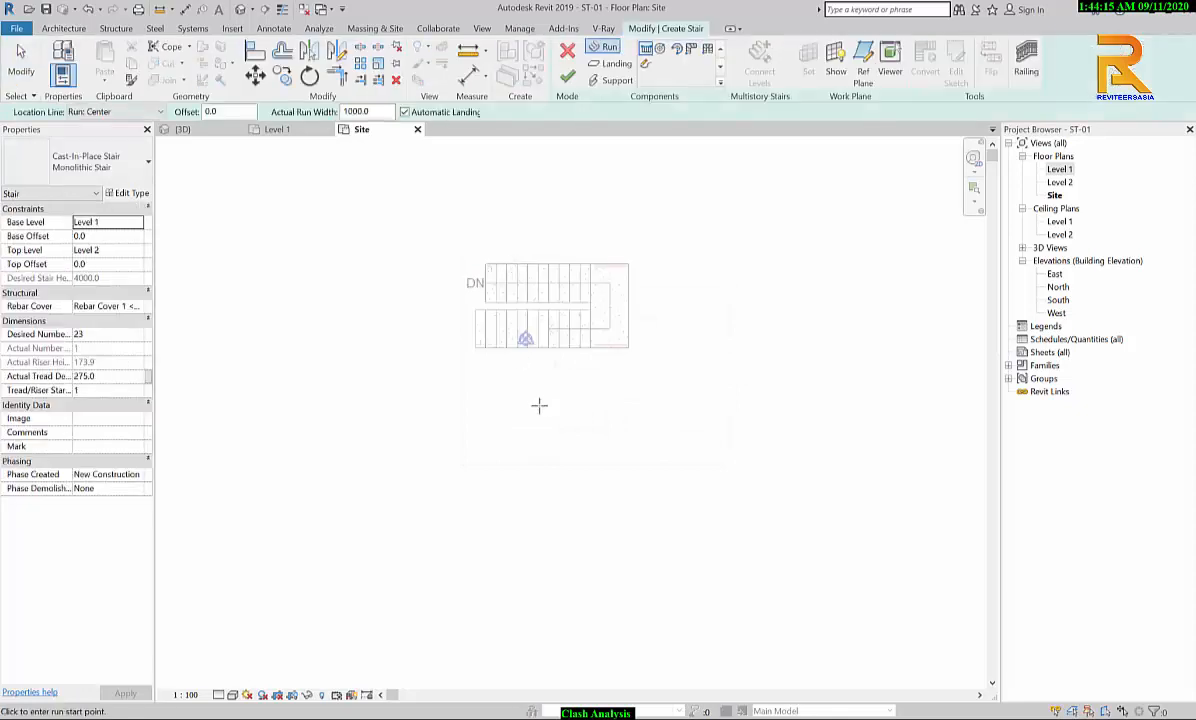
{"action": "left_click", "coordinate": [475, 507]}
{"action": "scroll", "coordinate": [490, 512], "scroll_direction": "up", "scroll_amount": 4}
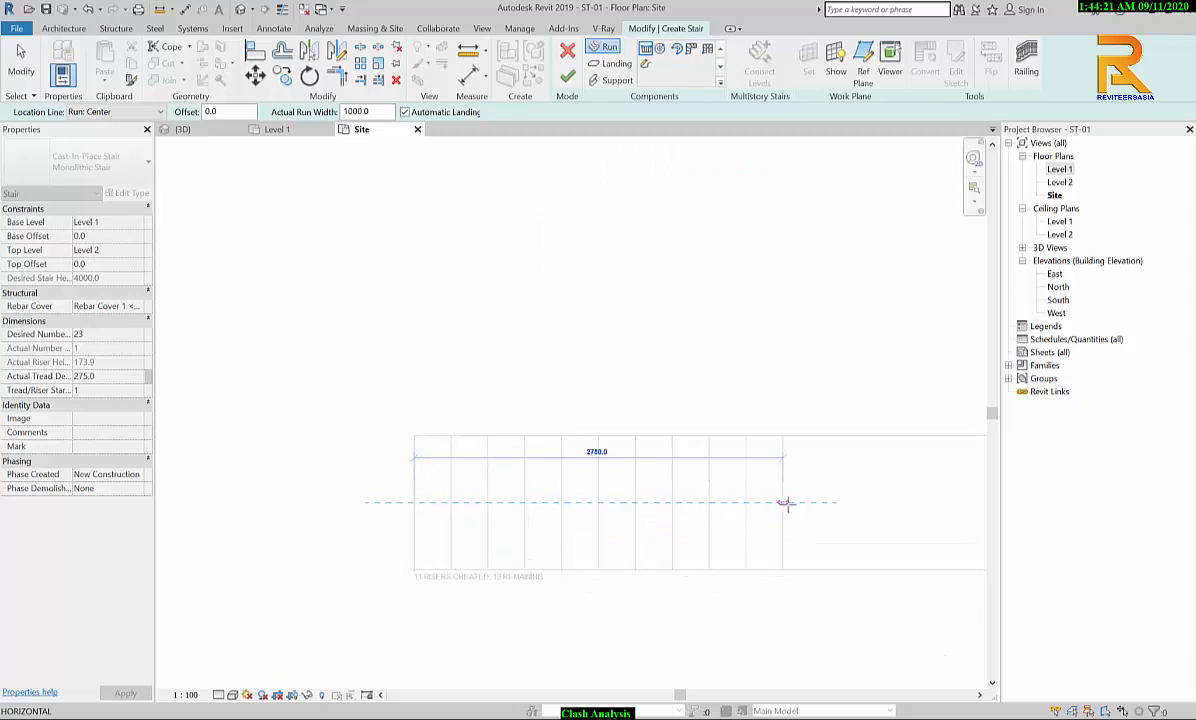
{"action": "left_click", "coordinate": [784, 502]}
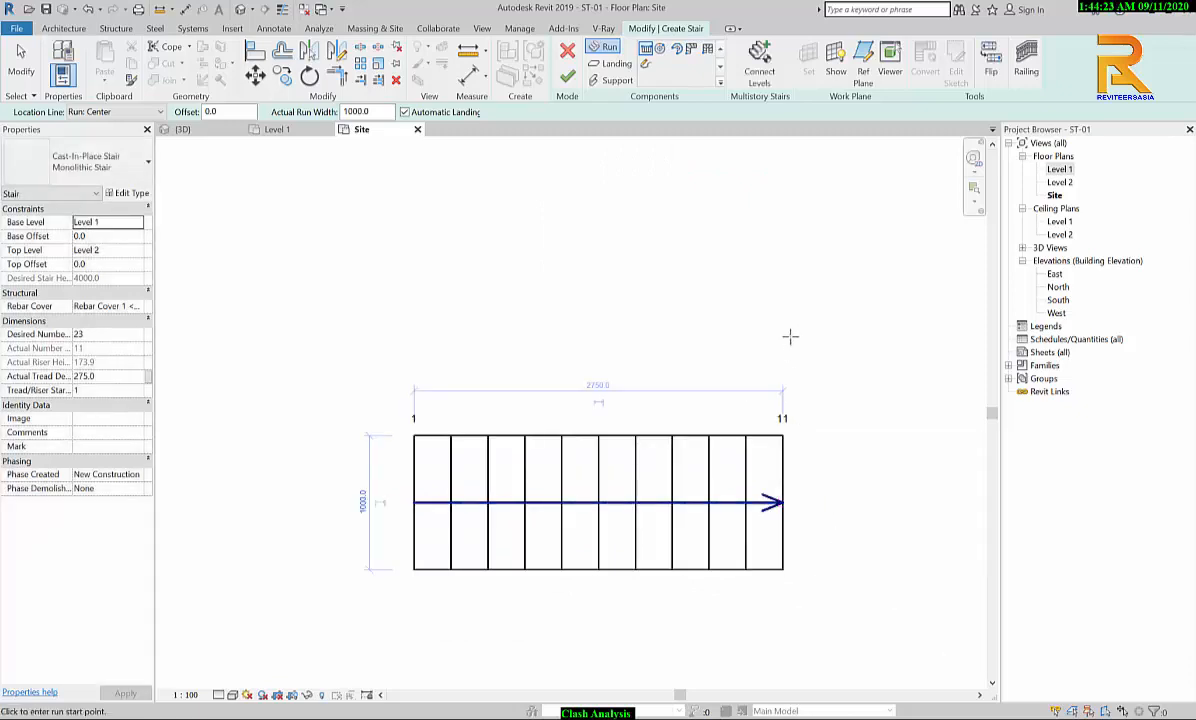
Step: Draw the parallel return run with the remaining 12 risers above the first run, joined by an automatic landing, and finish the stair
{"action": "left_click", "coordinate": [782, 316]}
{"action": "left_click", "coordinate": [299, 316]}
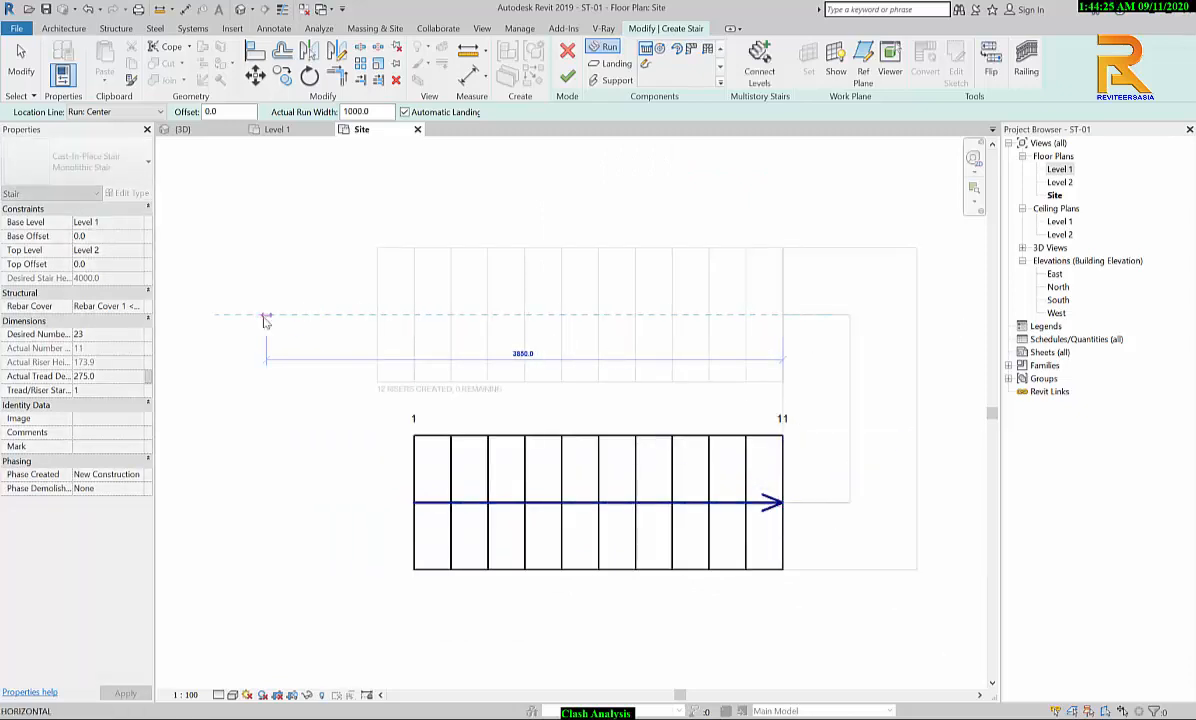
{"action": "key", "text": "Escape"}
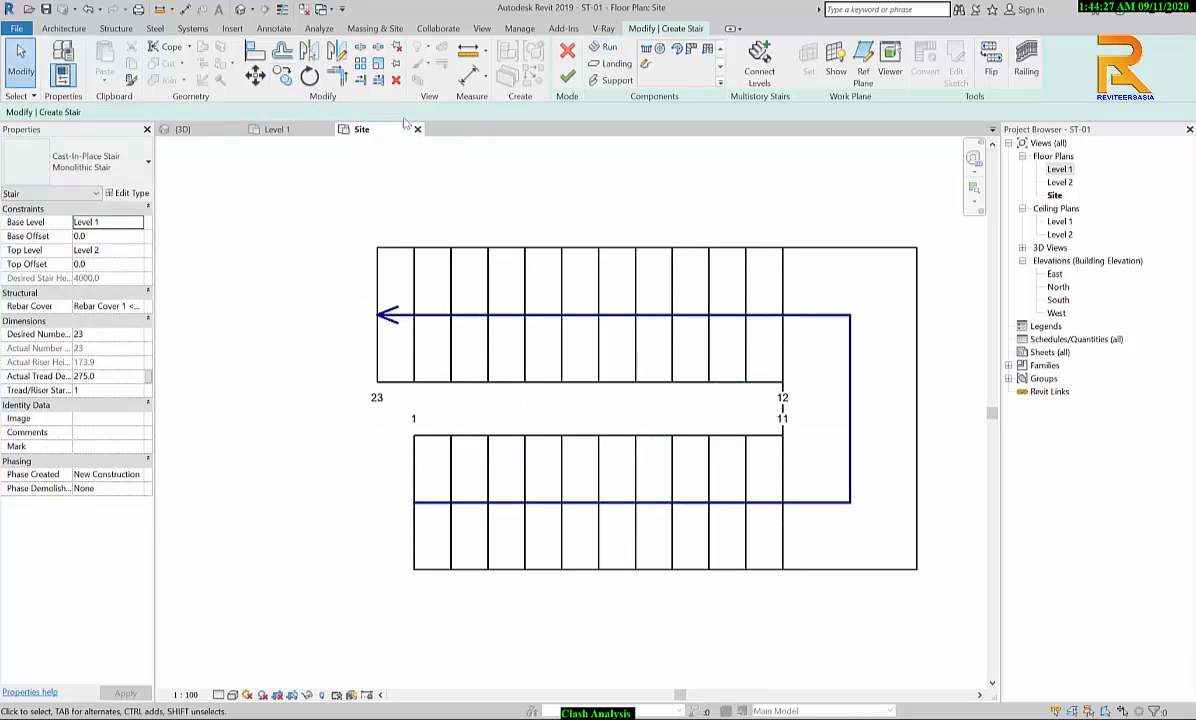
{"action": "left_click", "coordinate": [567, 78]}
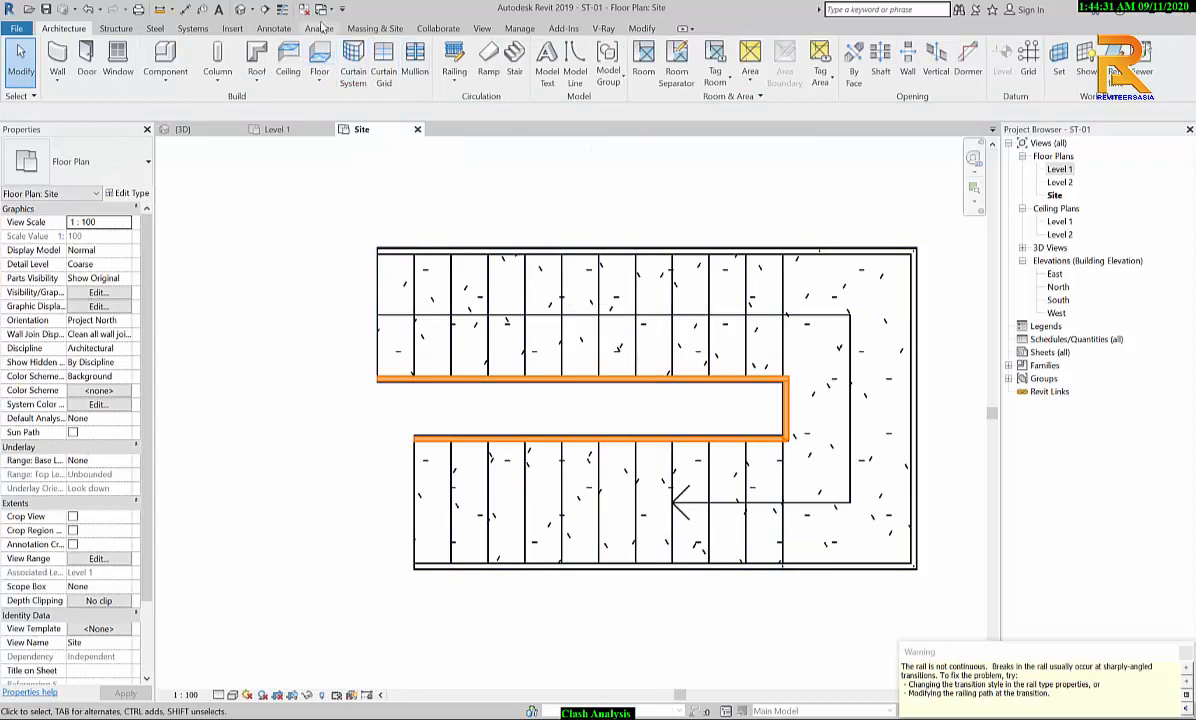
Step: Examine the new stair's railings in the 3D view along both flights and around the landing
{"action": "left_click", "coordinate": [184, 129]}
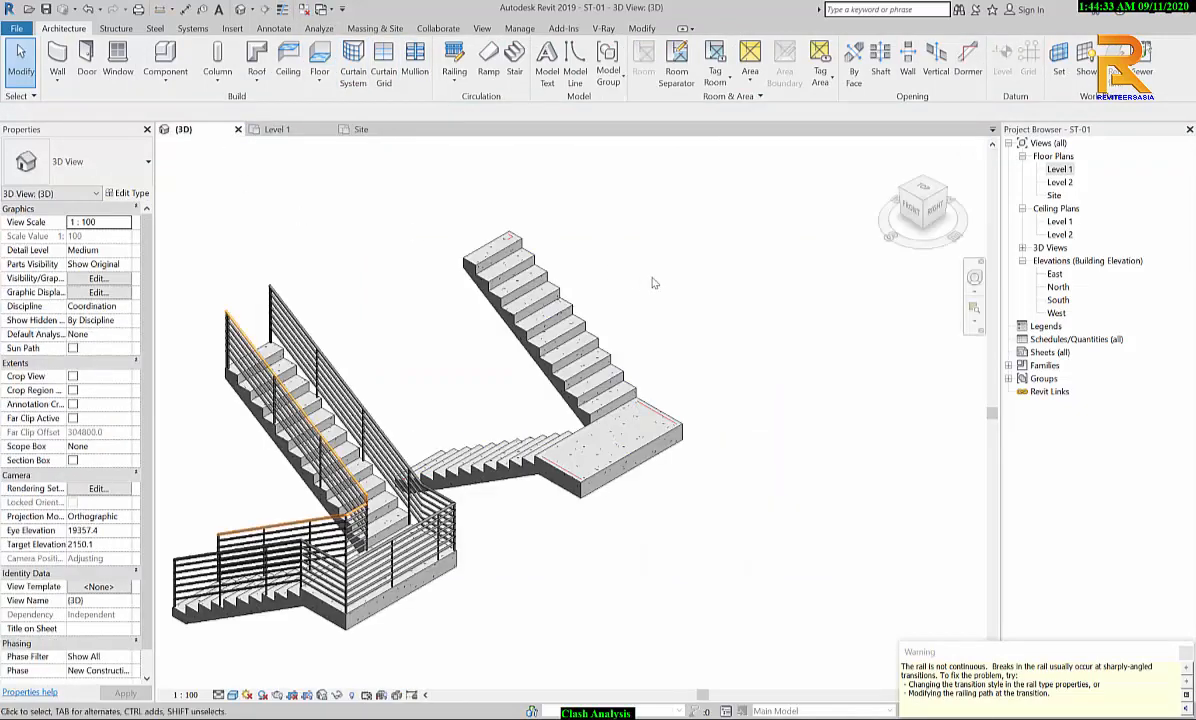
{"action": "scroll", "coordinate": [491, 405], "scroll_direction": "up", "scroll_amount": 1}
{"action": "middle_click_drag", "start_coordinate": [491, 405], "coordinate": [600, 345]}
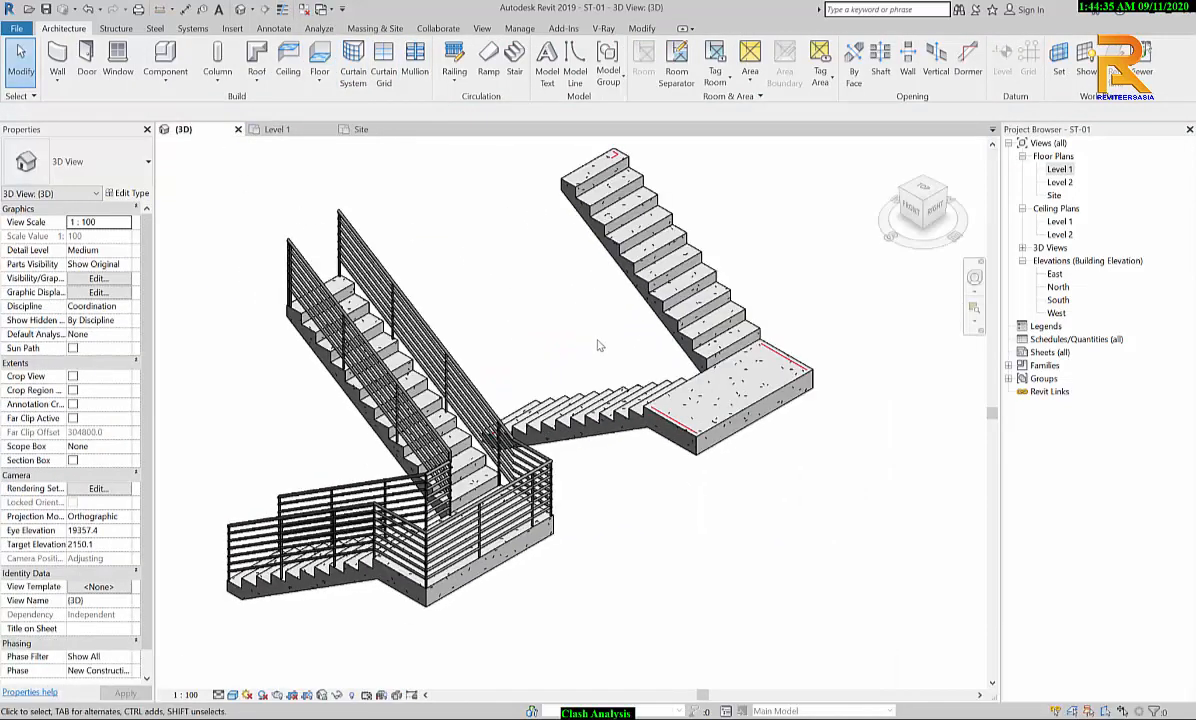
{"action": "middle_click_drag", "start_coordinate": [505, 422], "coordinate": [712, 410], "text": "shift"}
{"action": "scroll", "coordinate": [710, 410], "scroll_direction": "up", "scroll_amount": 3}
{"action": "scroll", "coordinate": [715, 405], "scroll_direction": "up", "scroll_amount": 6}
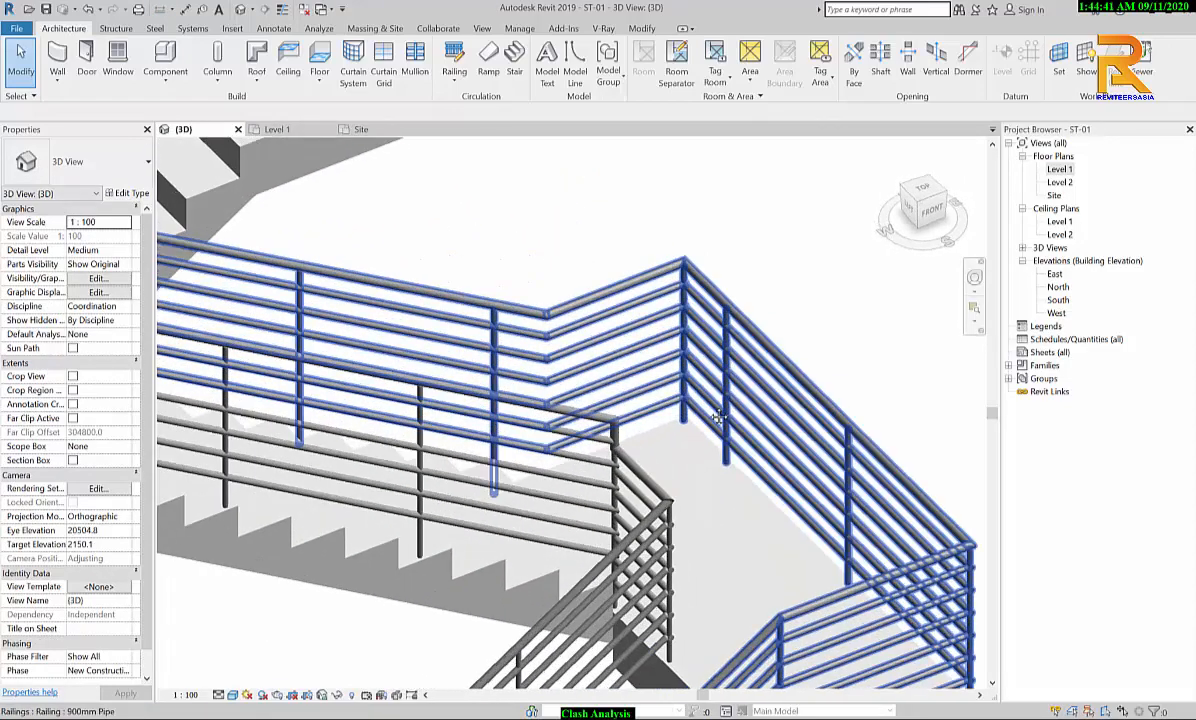
{"action": "scroll", "coordinate": [732, 397], "scroll_direction": "down", "scroll_amount": 6}
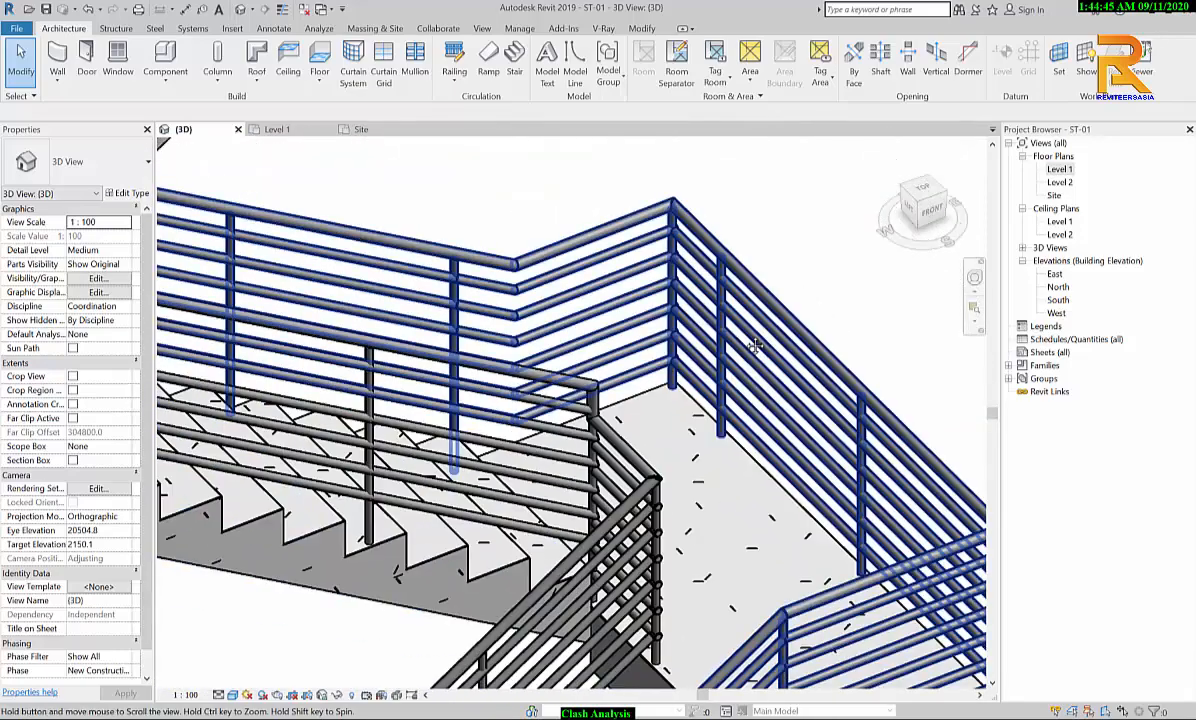
{"action": "middle_click_drag", "start_coordinate": [755, 345], "coordinate": [667, 400], "text": "shift"}
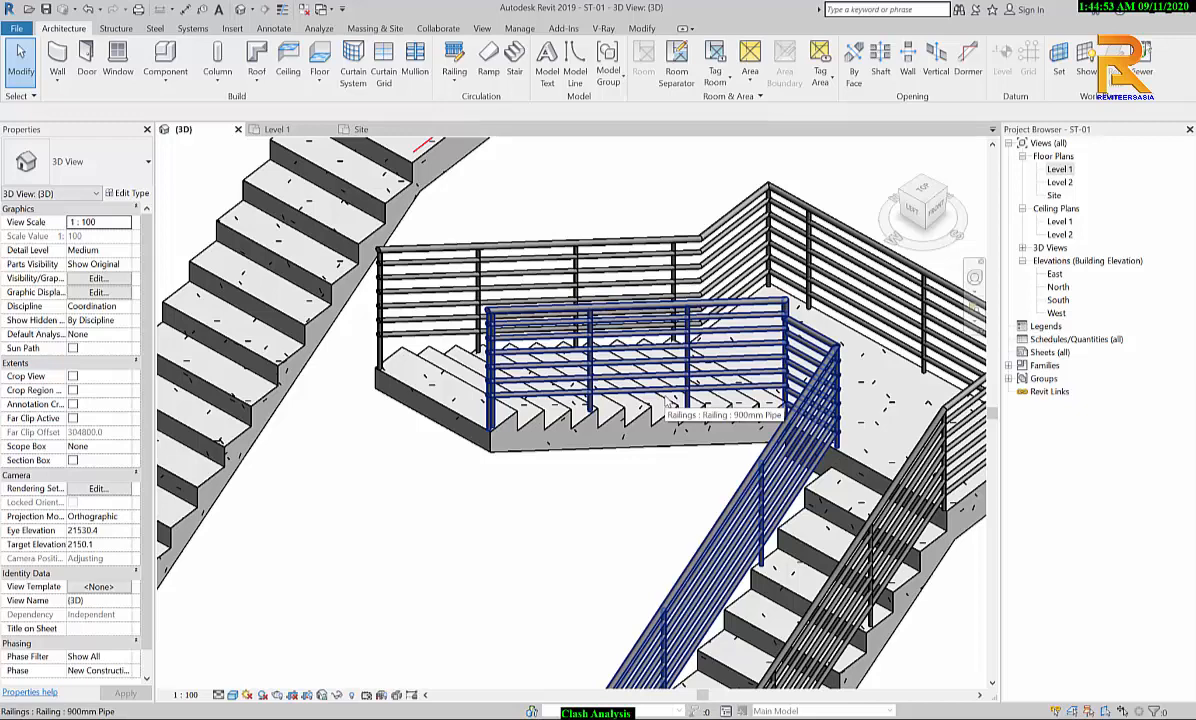
{"action": "middle_click_drag", "start_coordinate": [667, 402], "coordinate": [610, 454], "text": "shift"}
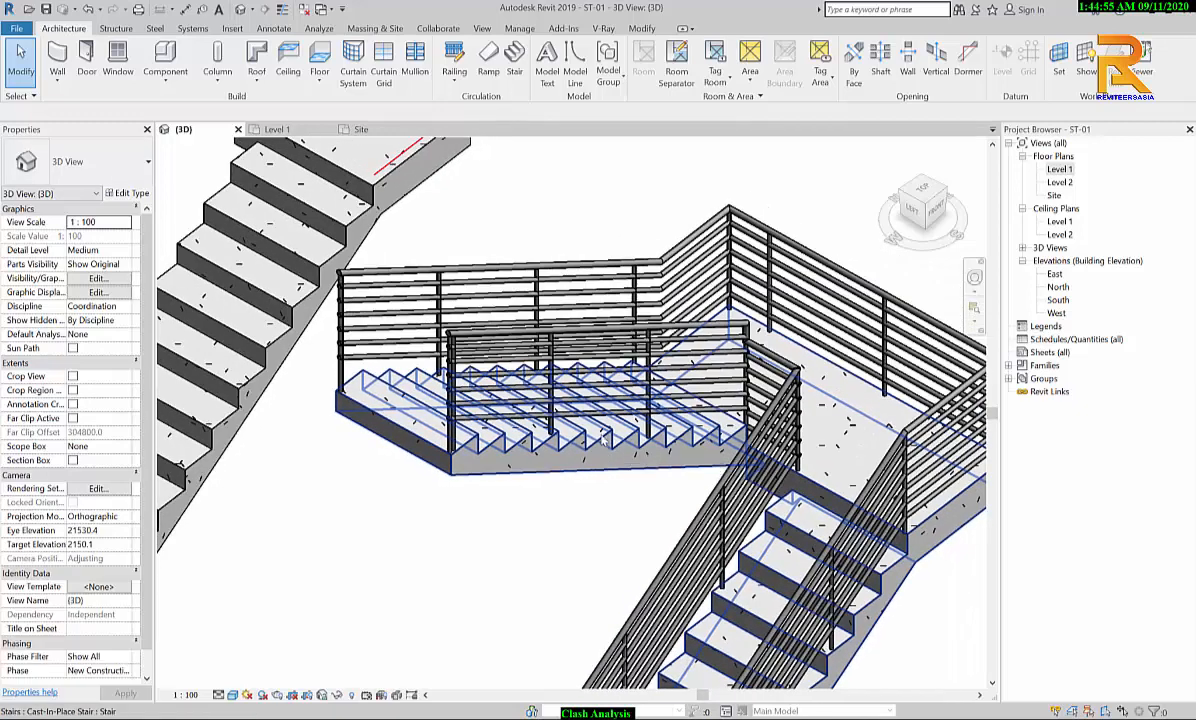
{"action": "mouse_move", "coordinate": [615, 470]}
{"action": "middle_mouse_down", "text": "shift"}
{"action": "mouse_move", "coordinate": [590, 528]}
{"action": "mouse_move", "coordinate": [499, 499]}
{"action": "mouse_move", "coordinate": [502, 487]}
{"action": "mouse_move", "coordinate": [560, 497]}
{"action": "mouse_move", "coordinate": [536, 600]}
{"action": "mouse_move", "coordinate": [630, 595]}
{"action": "mouse_move", "coordinate": [643, 619]}
{"action": "mouse_move", "coordinate": [619, 641]}
{"action": "mouse_move", "coordinate": [643, 619]}
{"action": "mouse_move", "coordinate": [665, 643]}
{"action": "mouse_move", "coordinate": [696, 642]}
{"action": "mouse_move", "coordinate": [687, 638]}
{"action": "middle_mouse_up", "text": "shift"}
{"action": "scroll", "coordinate": [560, 510], "scroll_direction": "up", "scroll_amount": 4}
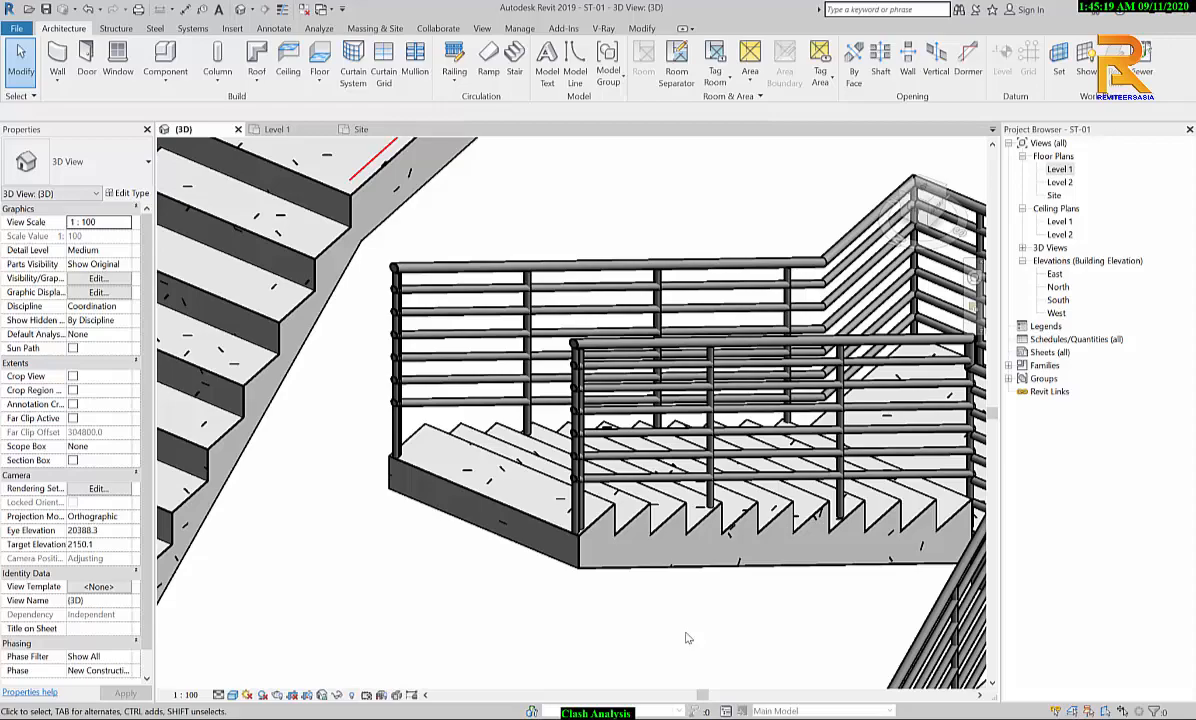
{"action": "middle_click_drag", "start_coordinate": [687, 638], "coordinate": [734, 491], "text": "shift"}
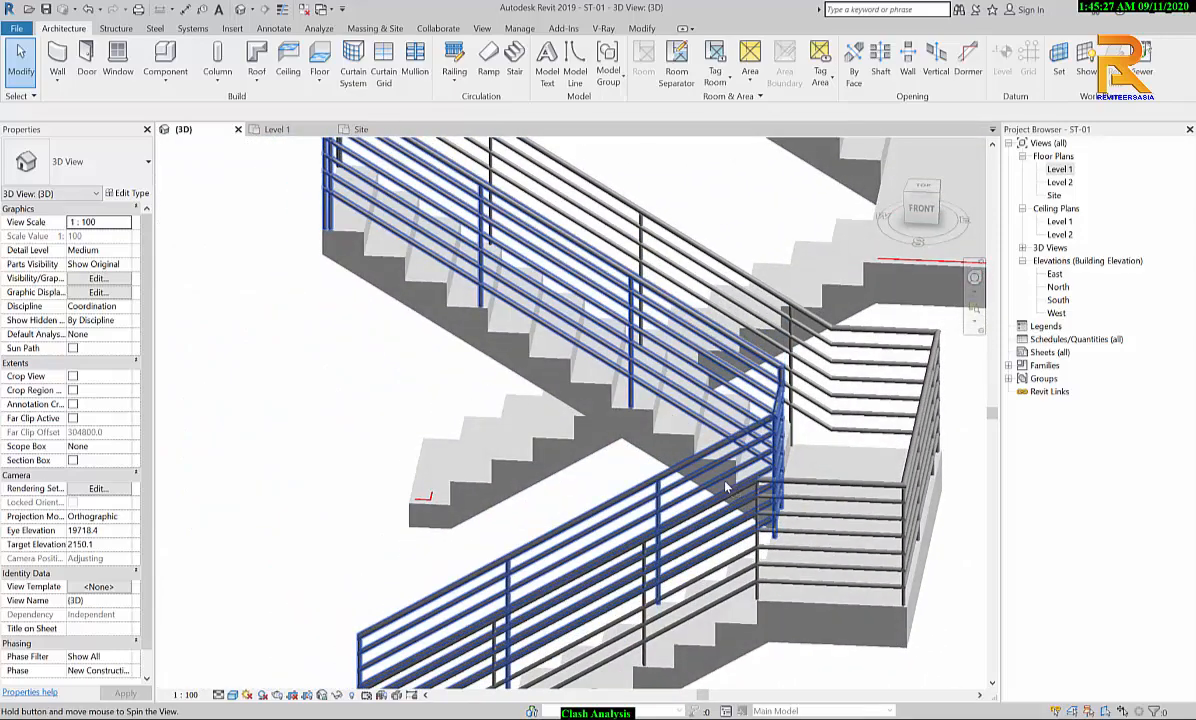
Step: Turn on thin lines display and inspect the pipe joints where the inner railing turns at the landing
{"action": "scroll", "coordinate": [720, 528], "scroll_direction": "up", "scroll_amount": 5}
{"action": "middle_click_drag", "start_coordinate": [690, 530], "coordinate": [510, 565]}
{"action": "middle_click_drag", "start_coordinate": [634, 515], "coordinate": [589, 553], "text": "shift"}
{"action": "scroll", "coordinate": [540, 543], "scroll_direction": "up", "scroll_amount": 3}
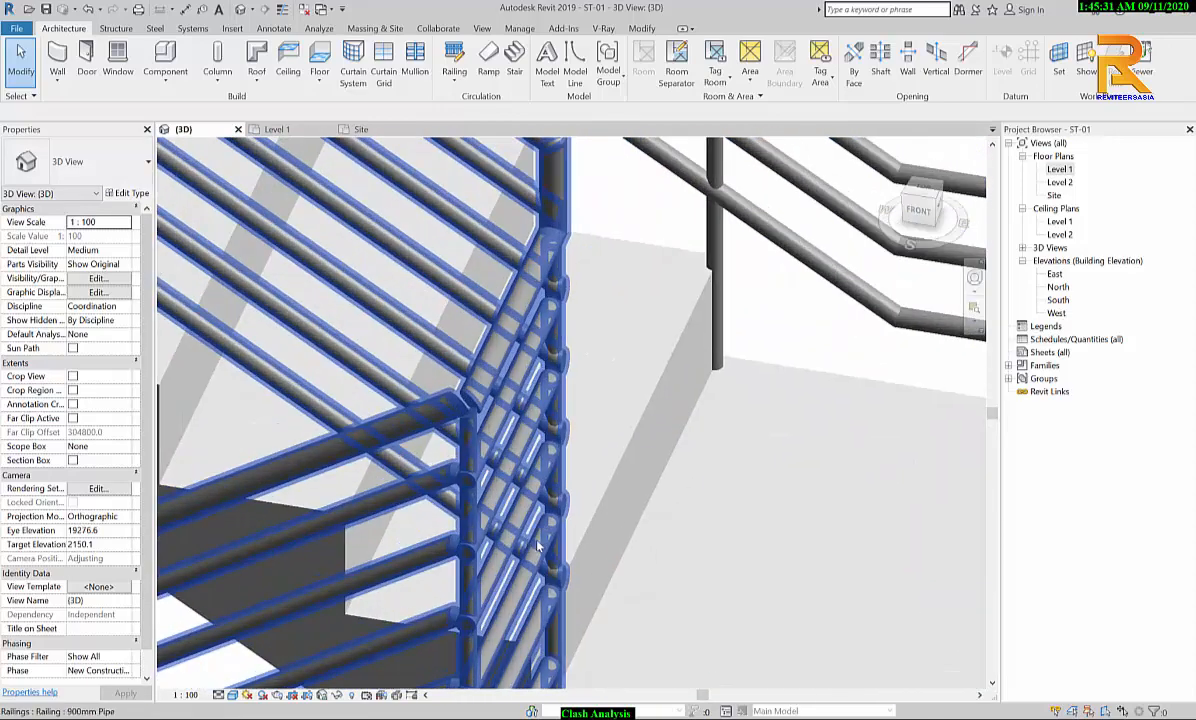
{"action": "scroll", "coordinate": [538, 546], "scroll_direction": "up", "scroll_amount": 5}
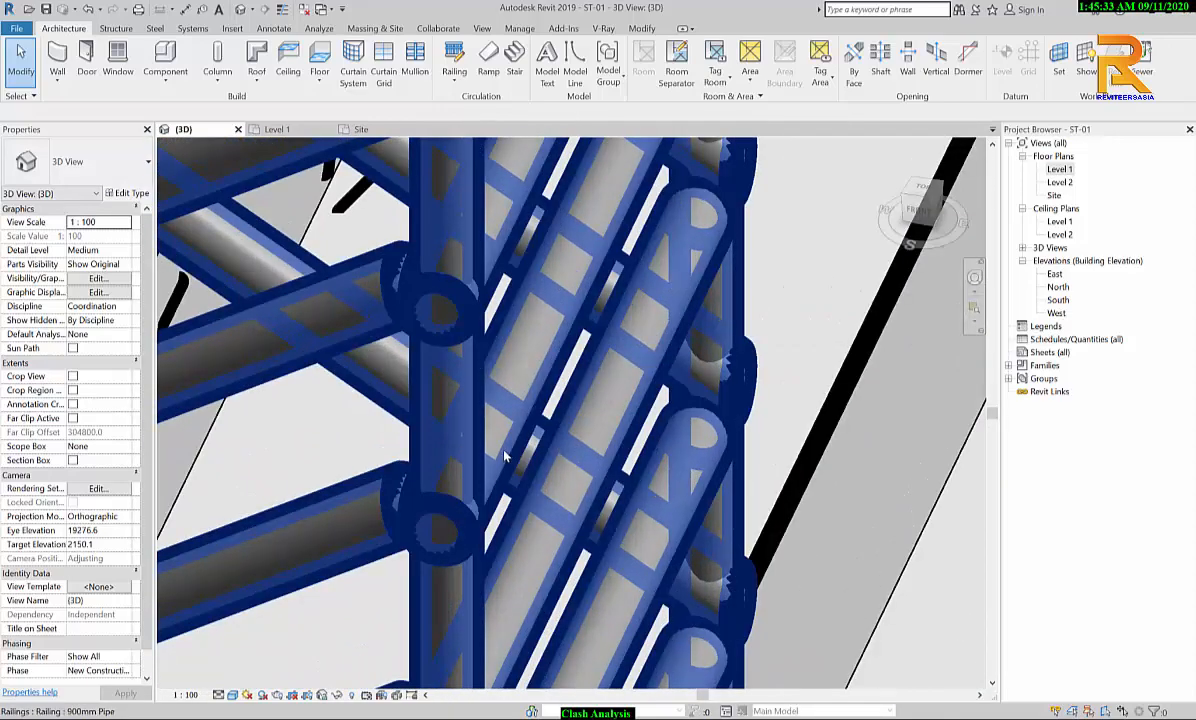
{"action": "left_click", "coordinate": [281, 10]}
{"action": "scroll", "coordinate": [450, 548], "scroll_direction": "up", "scroll_amount": 4}
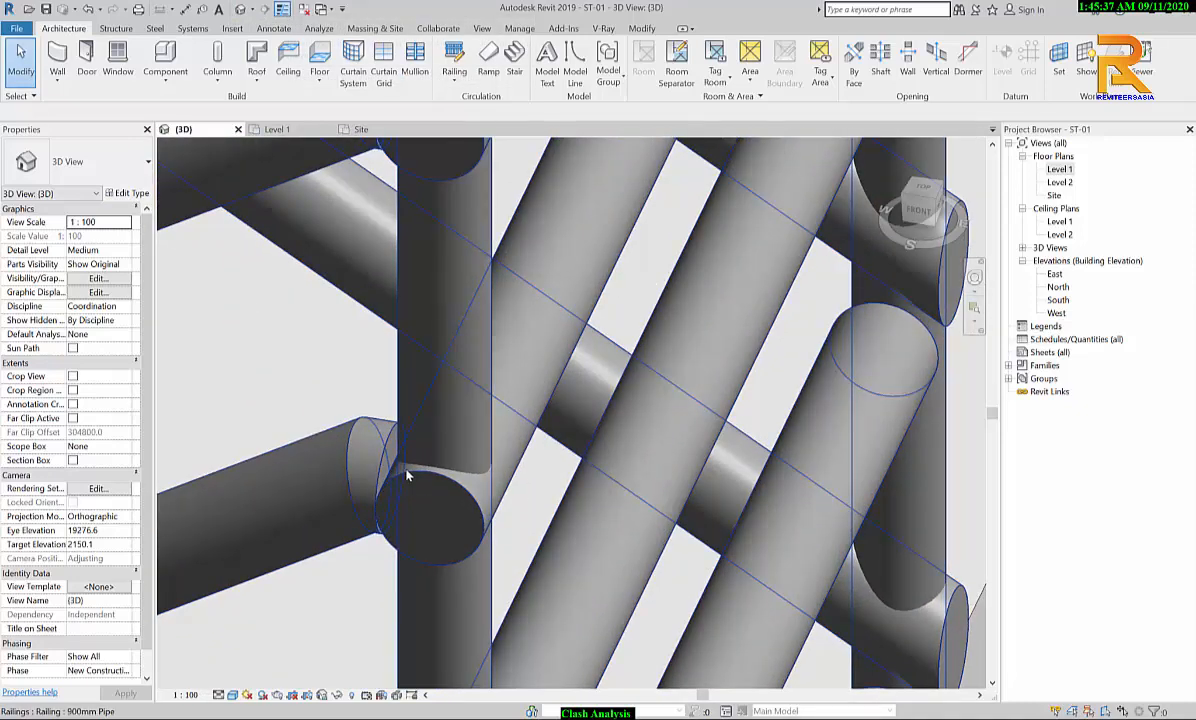
{"action": "scroll", "coordinate": [408, 472], "scroll_direction": "down", "scroll_amount": 1}
{"action": "middle_click_drag", "start_coordinate": [420, 493], "coordinate": [356, 583]}
{"action": "scroll", "coordinate": [694, 456], "scroll_direction": "down", "scroll_amount": 1}
{"action": "scroll", "coordinate": [694, 456], "scroll_direction": "down", "scroll_amount": 2}
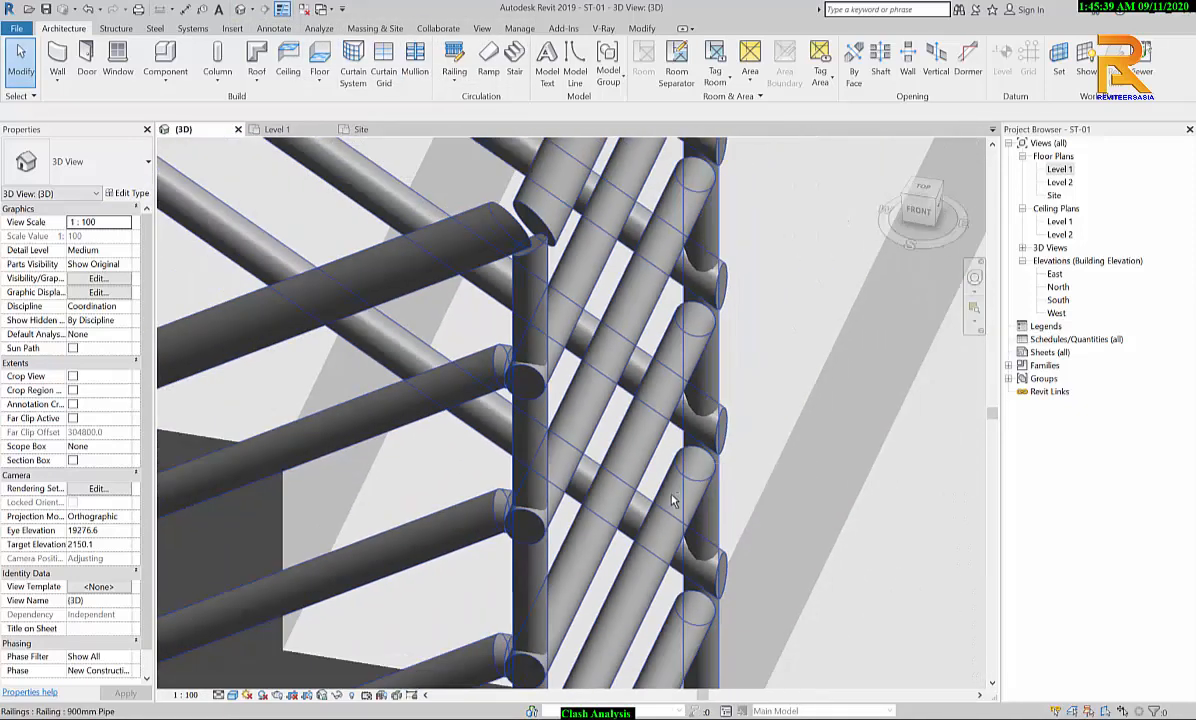
Step: Examine the inner railing's top rail and pipe connections at the landing corner from other angles
{"action": "middle_click_drag", "start_coordinate": [673, 499], "coordinate": [971, 493], "text": "shift"}
{"action": "scroll", "coordinate": [955, 498], "scroll_direction": "down", "scroll_amount": 1}
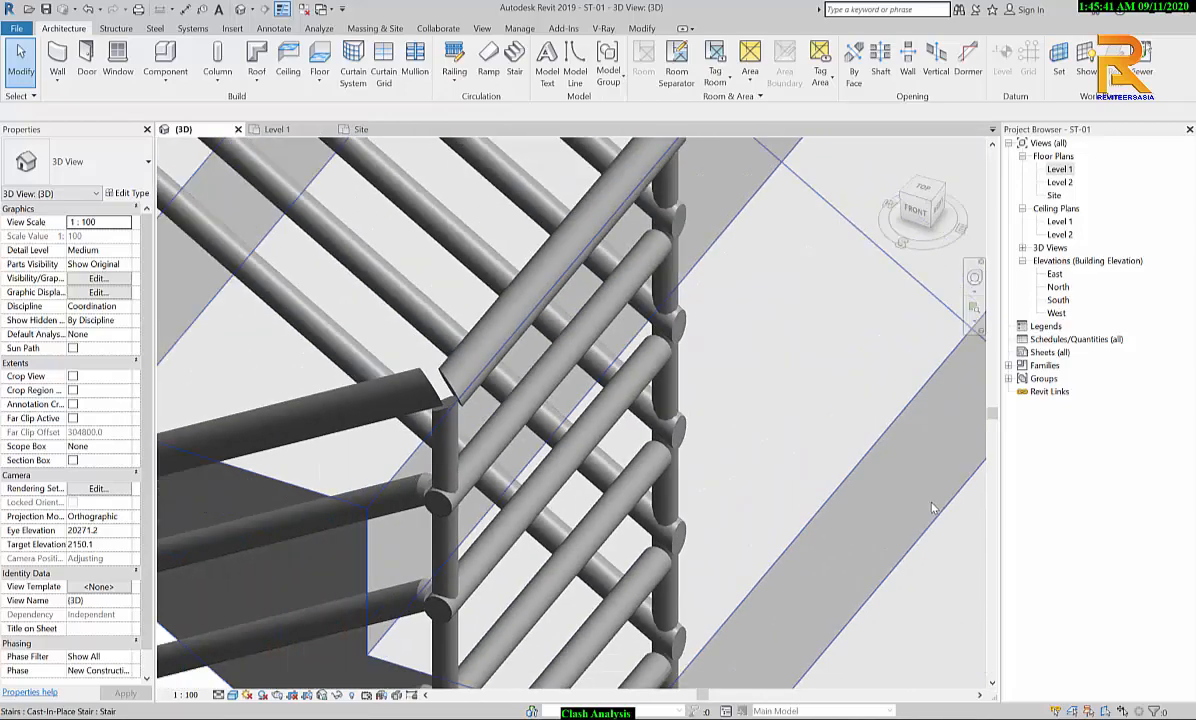
{"action": "middle_click_drag", "start_coordinate": [614, 519], "coordinate": [743, 549]}
{"action": "scroll", "coordinate": [828, 528], "scroll_direction": "down", "scroll_amount": 1}
{"action": "scroll", "coordinate": [827, 530], "scroll_direction": "down", "scroll_amount": 1}
{"action": "middle_click_drag", "start_coordinate": [444, 450], "coordinate": [761, 480]}
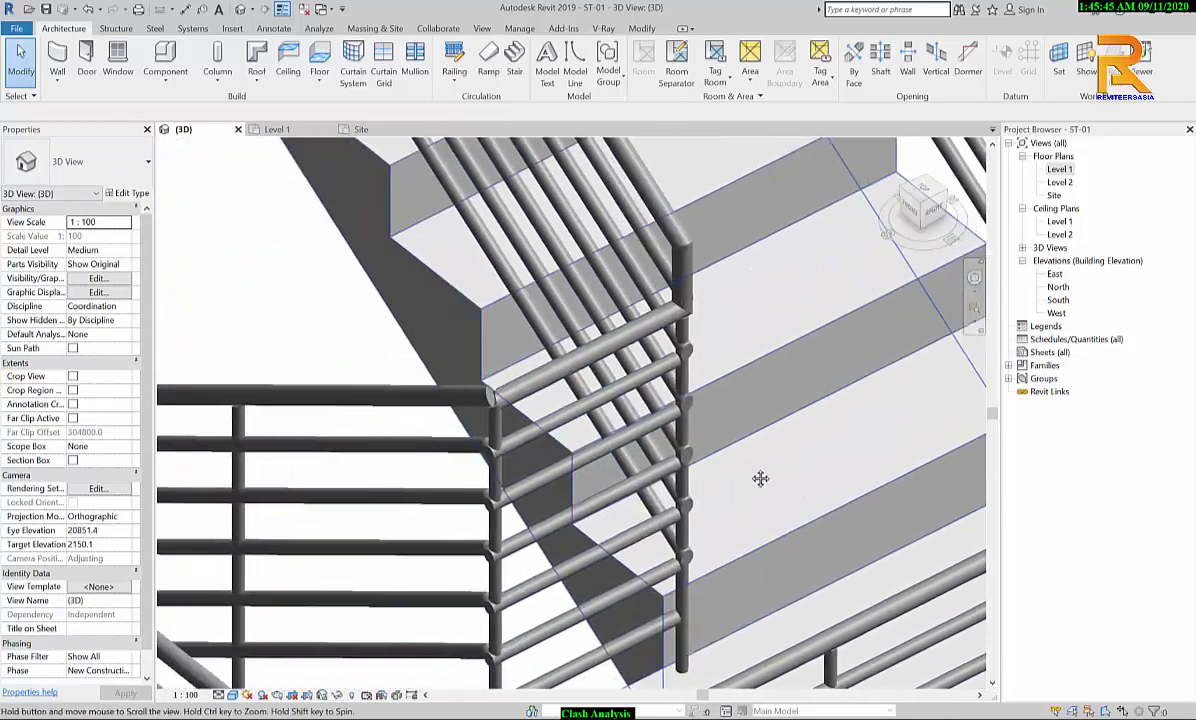
{"action": "middle_click_drag", "start_coordinate": [520, 597], "coordinate": [315, 606], "text": "shift"}
{"action": "middle_click_drag", "start_coordinate": [265, 640], "coordinate": [427, 519]}
{"action": "scroll", "coordinate": [427, 518], "scroll_direction": "up", "scroll_amount": 2}
{"action": "scroll", "coordinate": [447, 505], "scroll_direction": "down", "scroll_amount": 5}
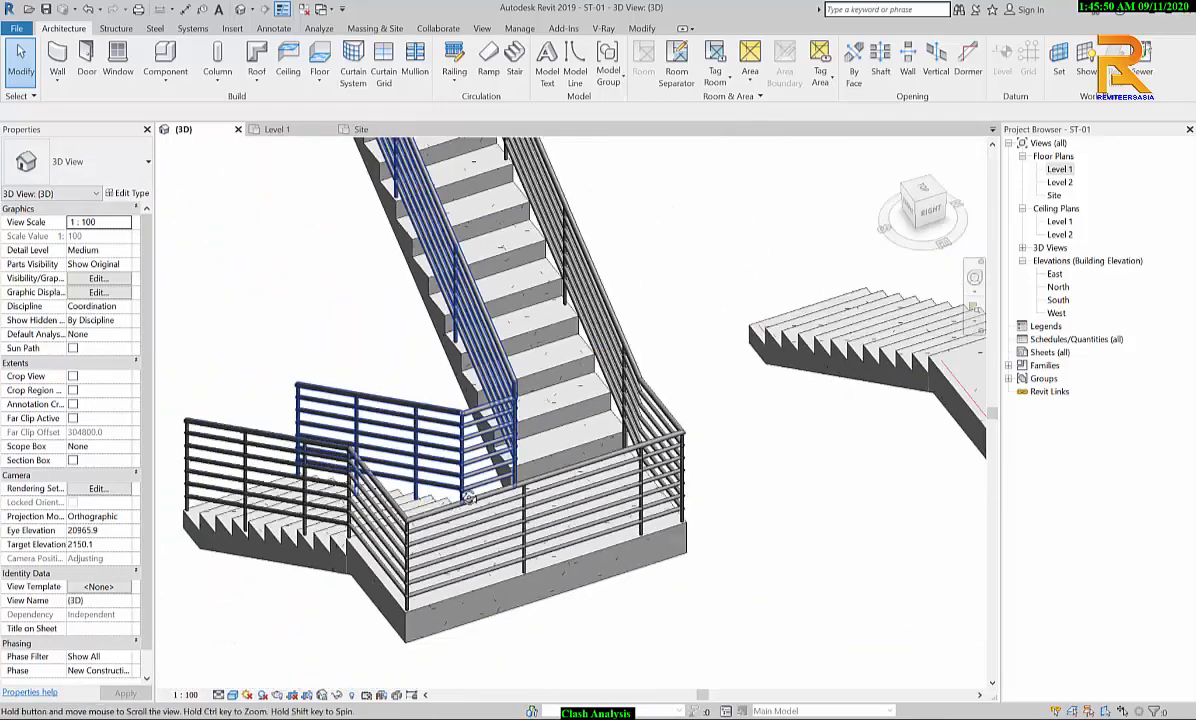
Step: Compare the original stair without railings to the new stair with railings in the 3D view
{"action": "middle_click_drag", "start_coordinate": [469, 498], "coordinate": [820, 486], "text": "shift"}
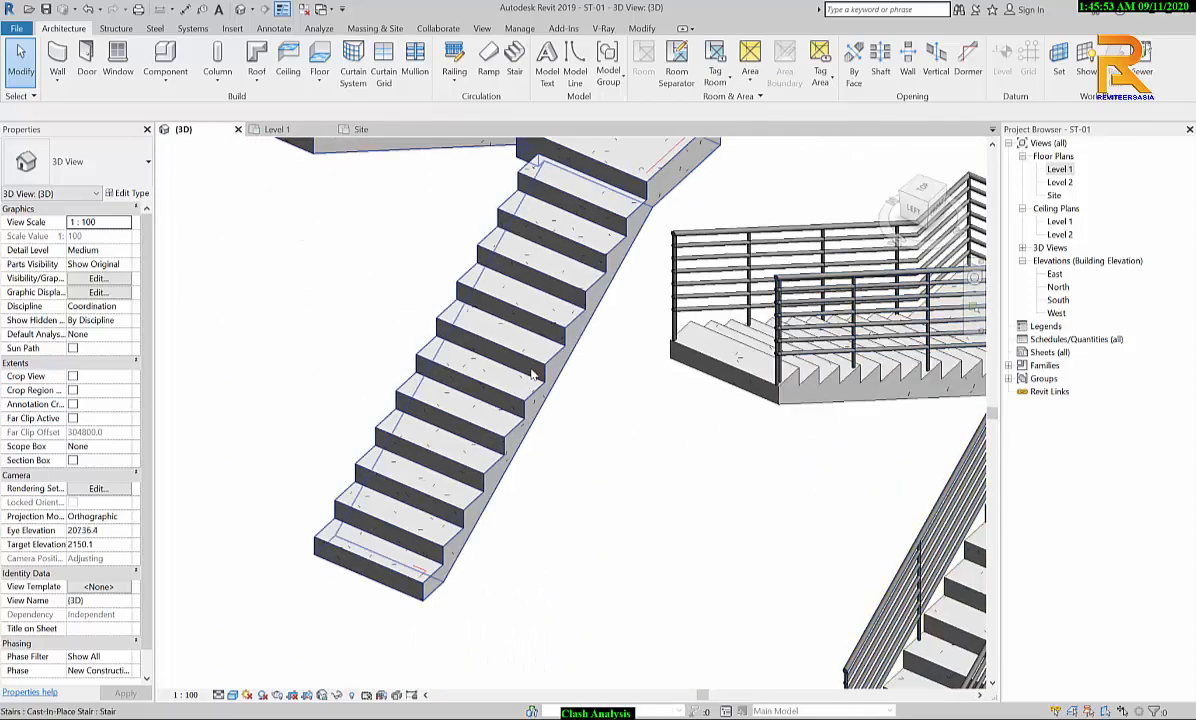
{"action": "scroll", "coordinate": [551, 324], "scroll_direction": "down", "scroll_amount": 2}
{"action": "middle_click_drag", "start_coordinate": [551, 324], "coordinate": [406, 412]}
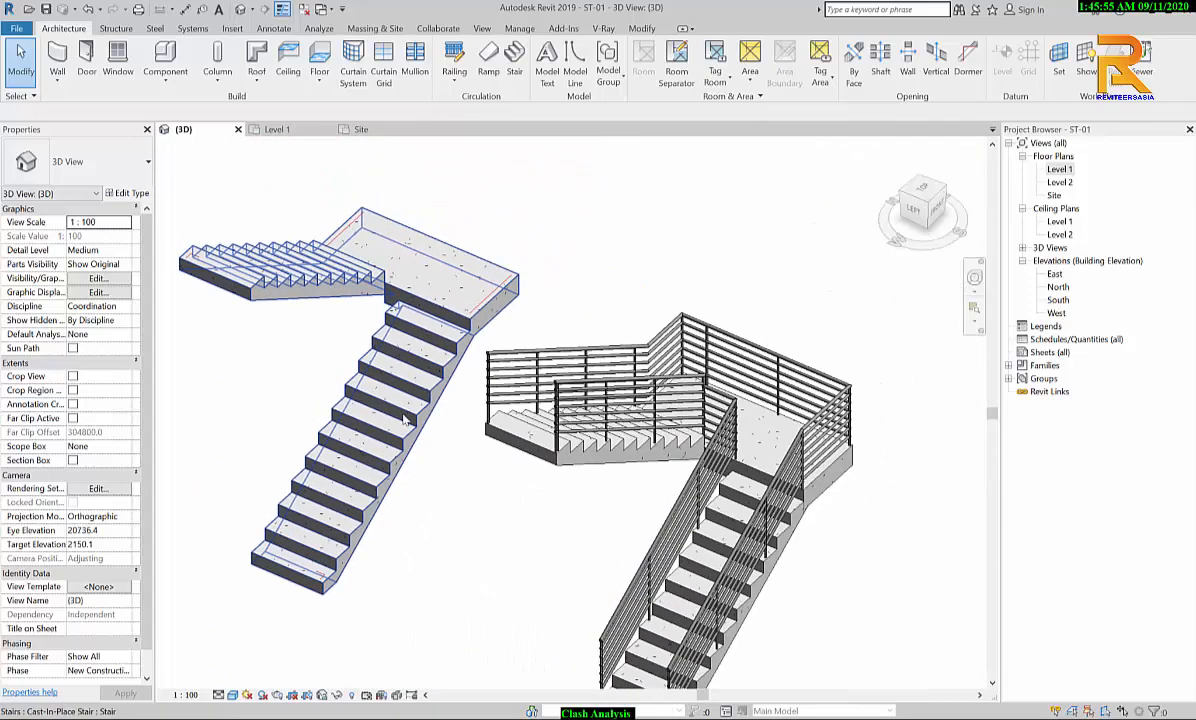
{"action": "scroll", "coordinate": [405, 414], "scroll_direction": "down", "scroll_amount": 1}
Step: In the Level 1 plan, move the stair with railings to the right, clear of the original stair without railings
{"action": "left_click", "coordinate": [312, 137]}
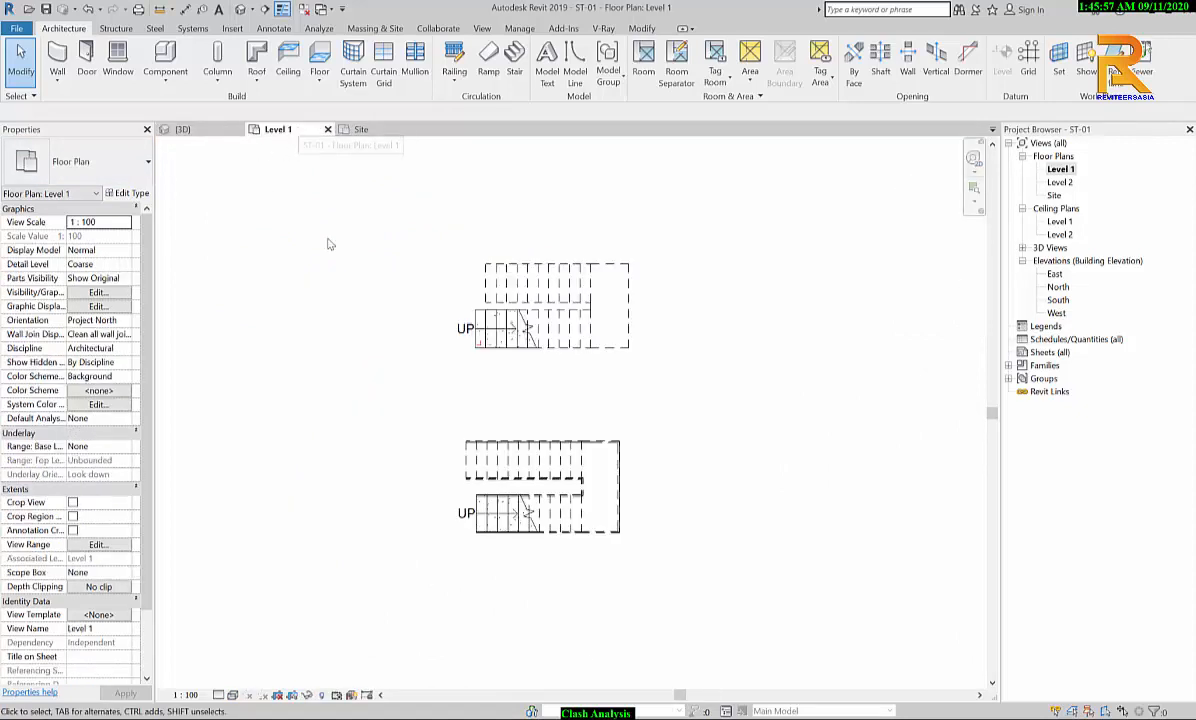
{"action": "left_click_drag", "start_coordinate": [366, 394], "coordinate": [644, 567]}
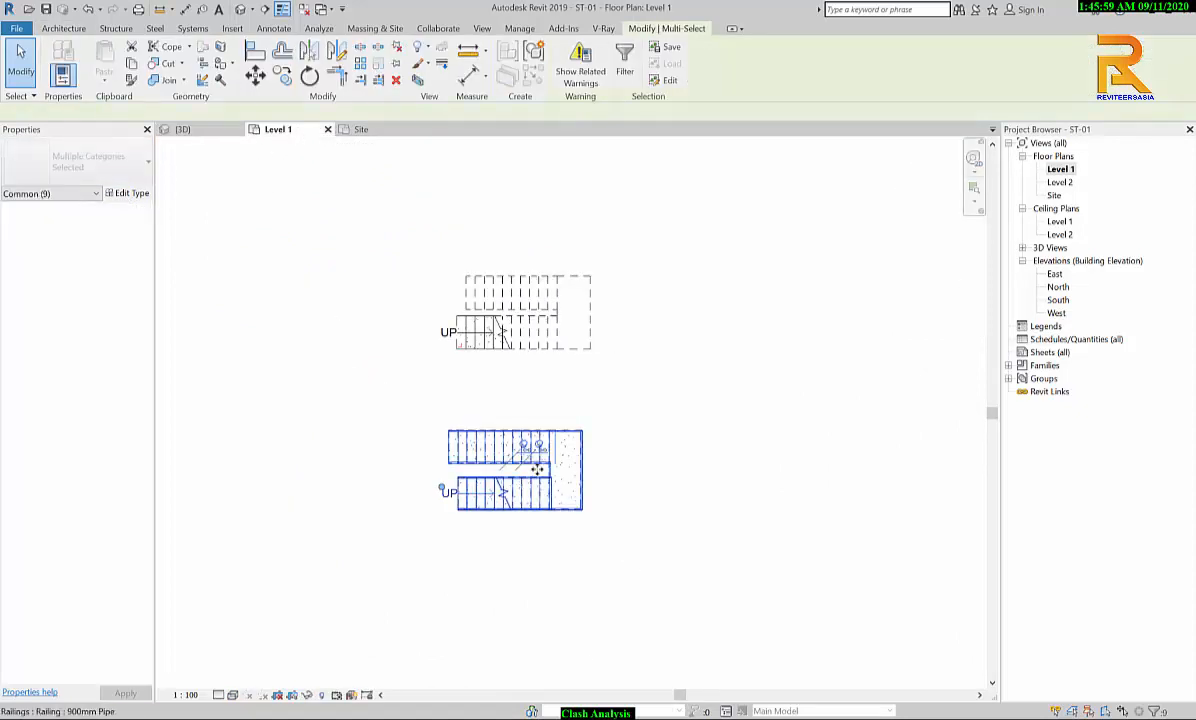
{"action": "left_click_drag", "start_coordinate": [553, 470], "coordinate": [806, 468]}
{"action": "left_click", "coordinate": [576, 443]}
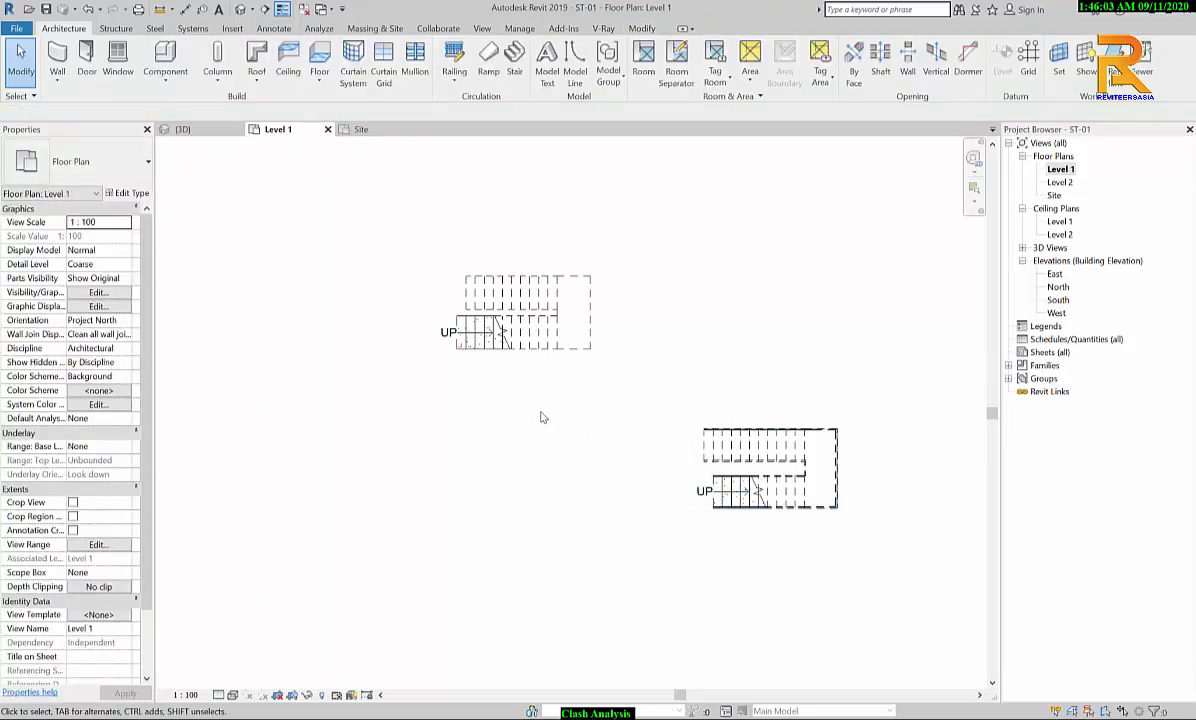
{"action": "scroll", "coordinate": [544, 406], "scroll_direction": "up", "scroll_amount": 6}
{"action": "scroll", "coordinate": [550, 401], "scroll_direction": "down", "scroll_amount": 1}
{"action": "middle_click_drag", "start_coordinate": [550, 401], "coordinate": [603, 569]}
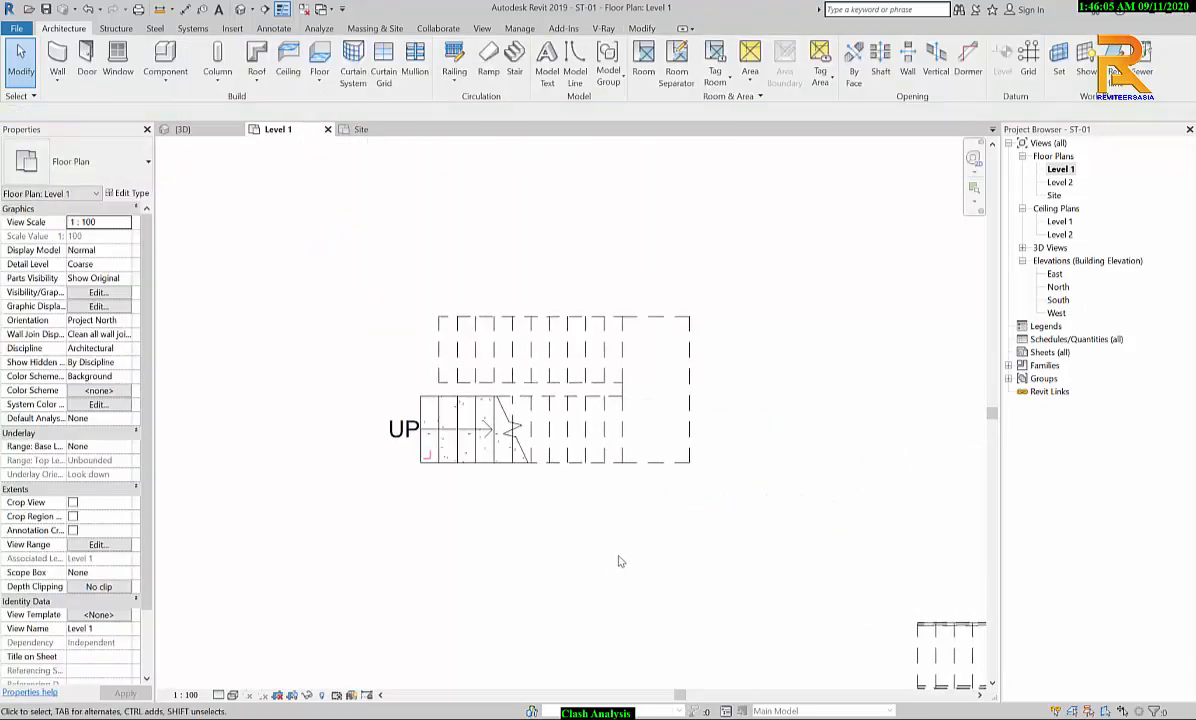
Step: Start placing the Adapt_Railing 6 Points component in the 3D view, with its first point at the guide-line corner on the original stair's bottom step
{"action": "left_click", "coordinate": [183, 129]}
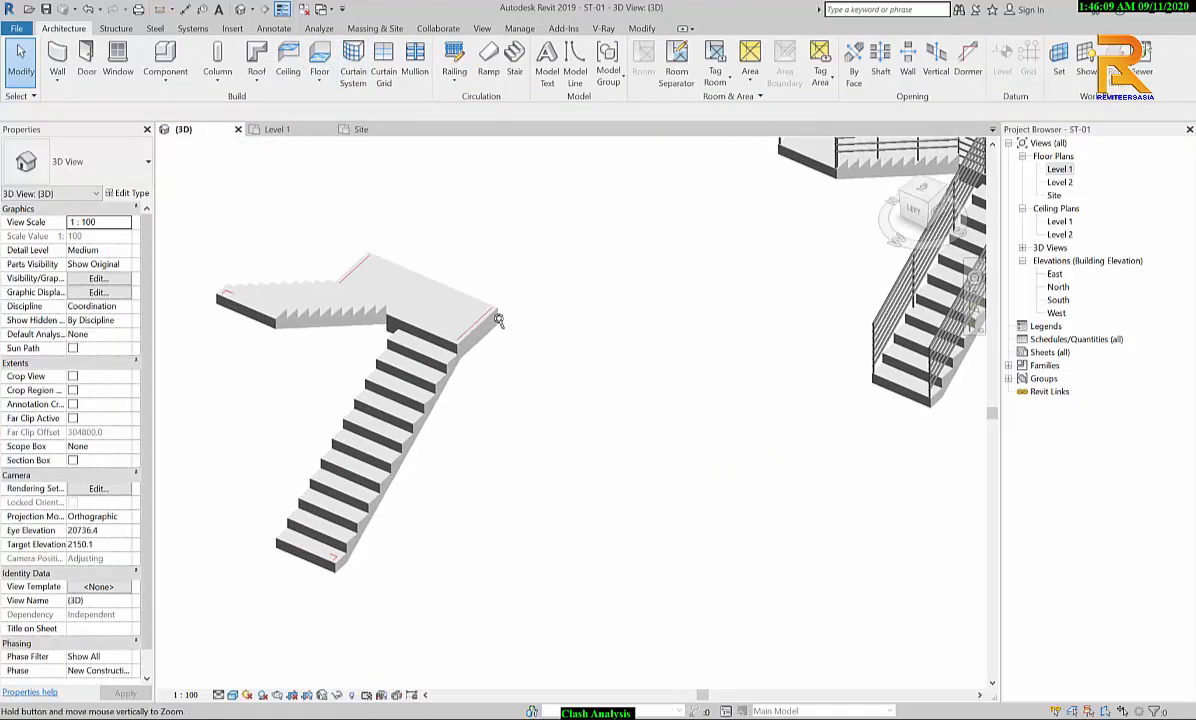
{"action": "middle_click_drag", "start_coordinate": [498, 320], "coordinate": [541, 374], "text": "shift"}
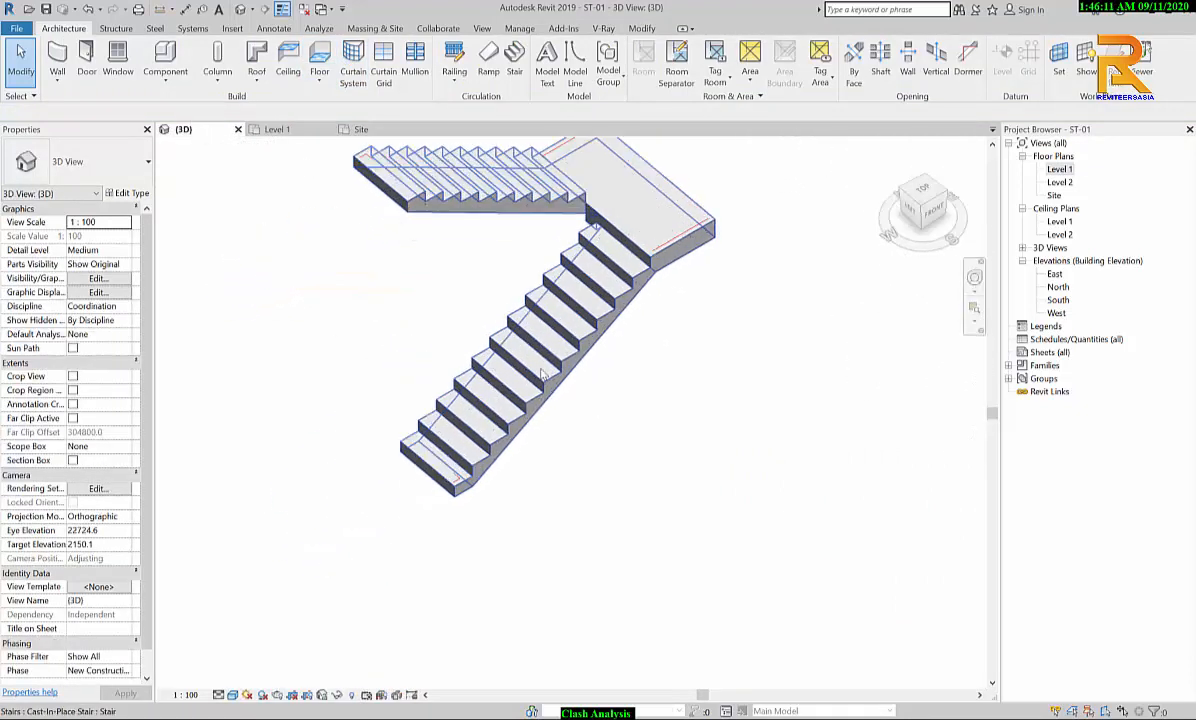
{"action": "left_click", "coordinate": [166, 80]}
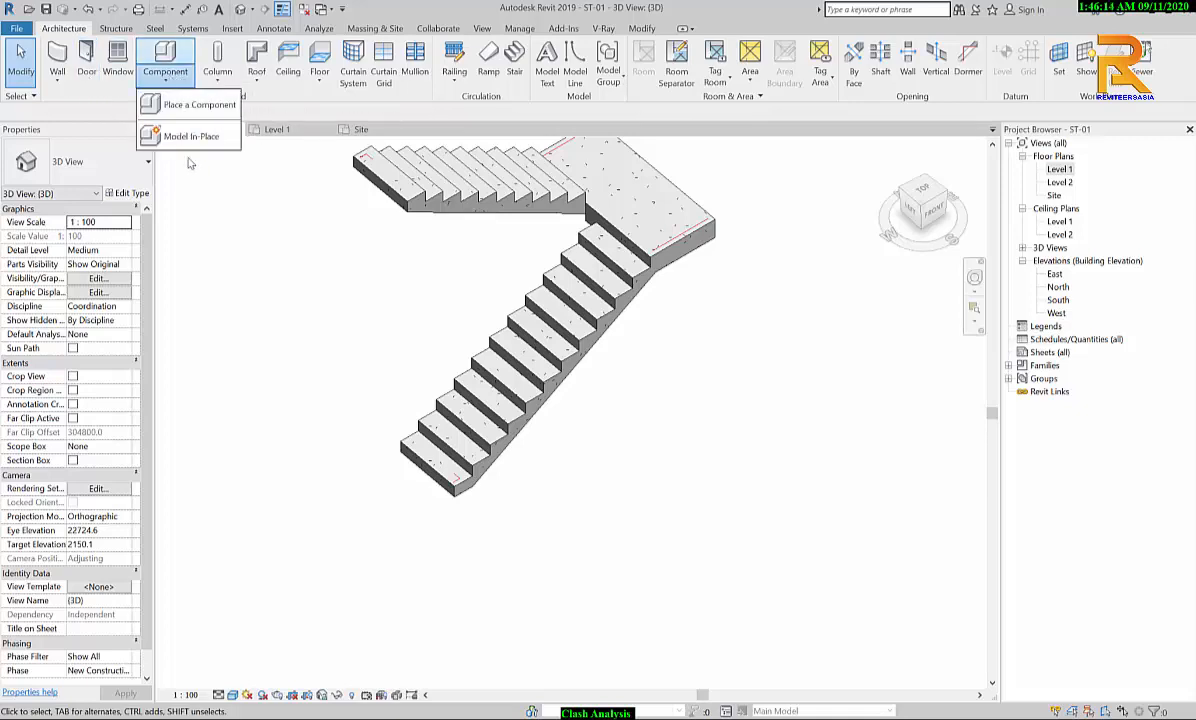
{"action": "left_click", "coordinate": [197, 104]}
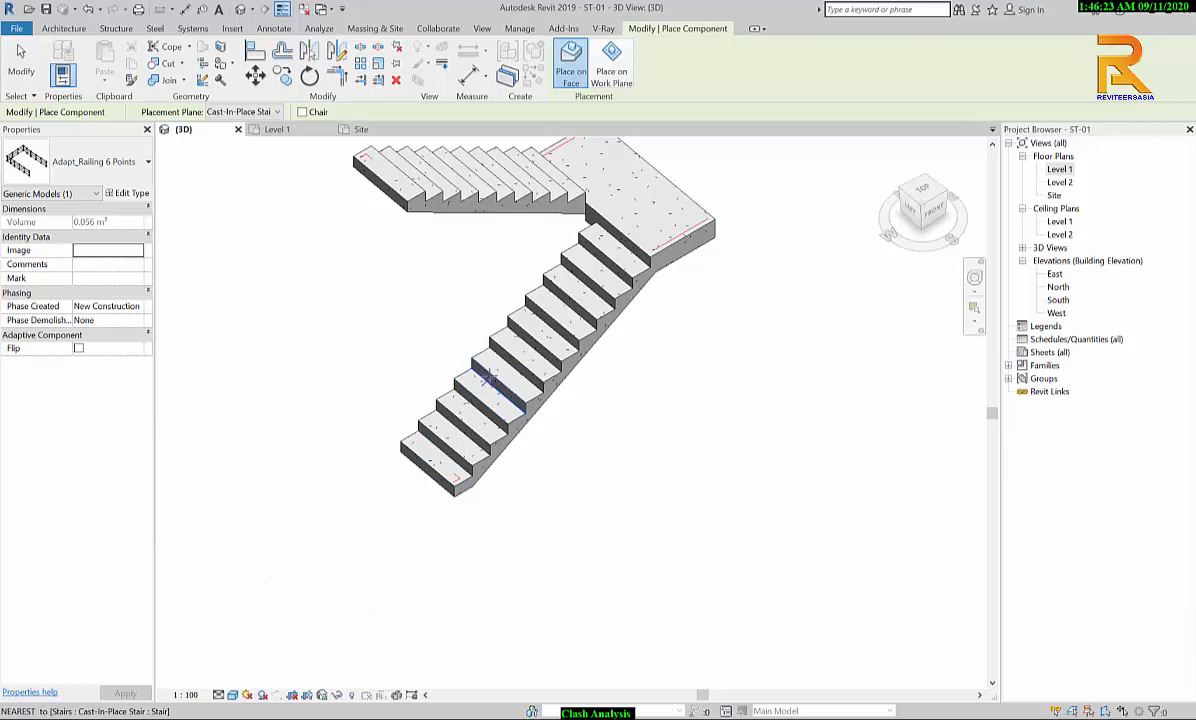
{"action": "scroll", "coordinate": [487, 377], "scroll_direction": "up", "scroll_amount": 5}
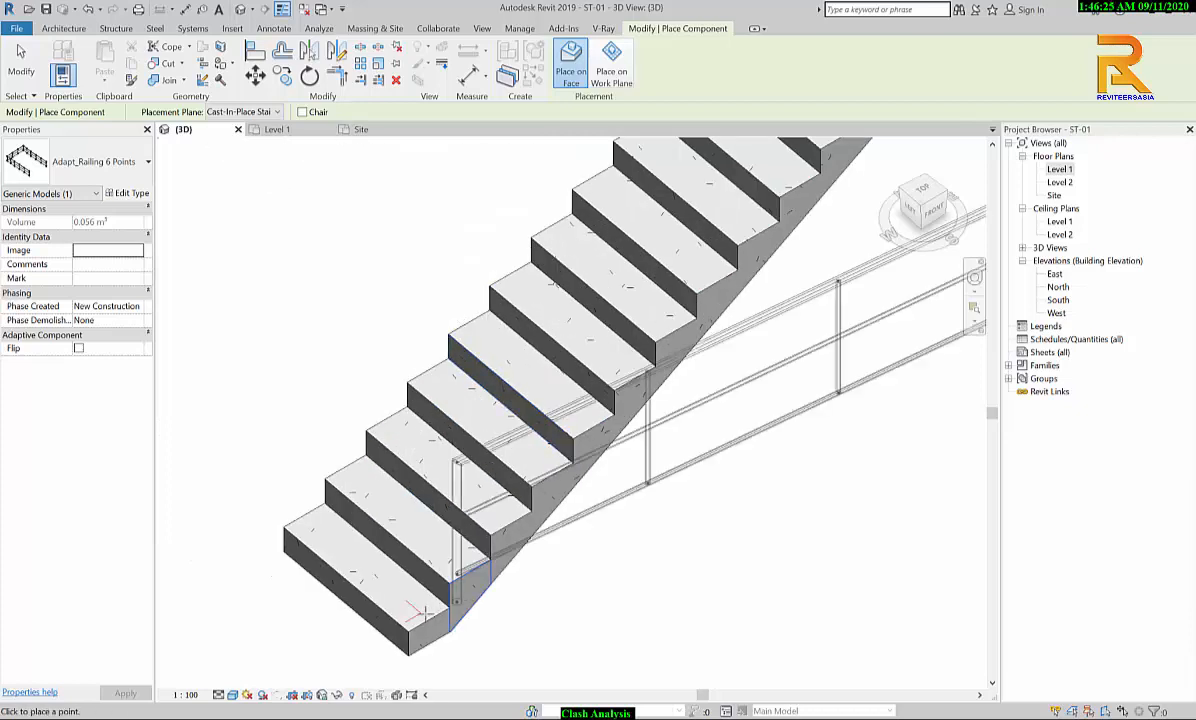
{"action": "scroll", "coordinate": [416, 613], "scroll_direction": "up", "scroll_amount": 4}
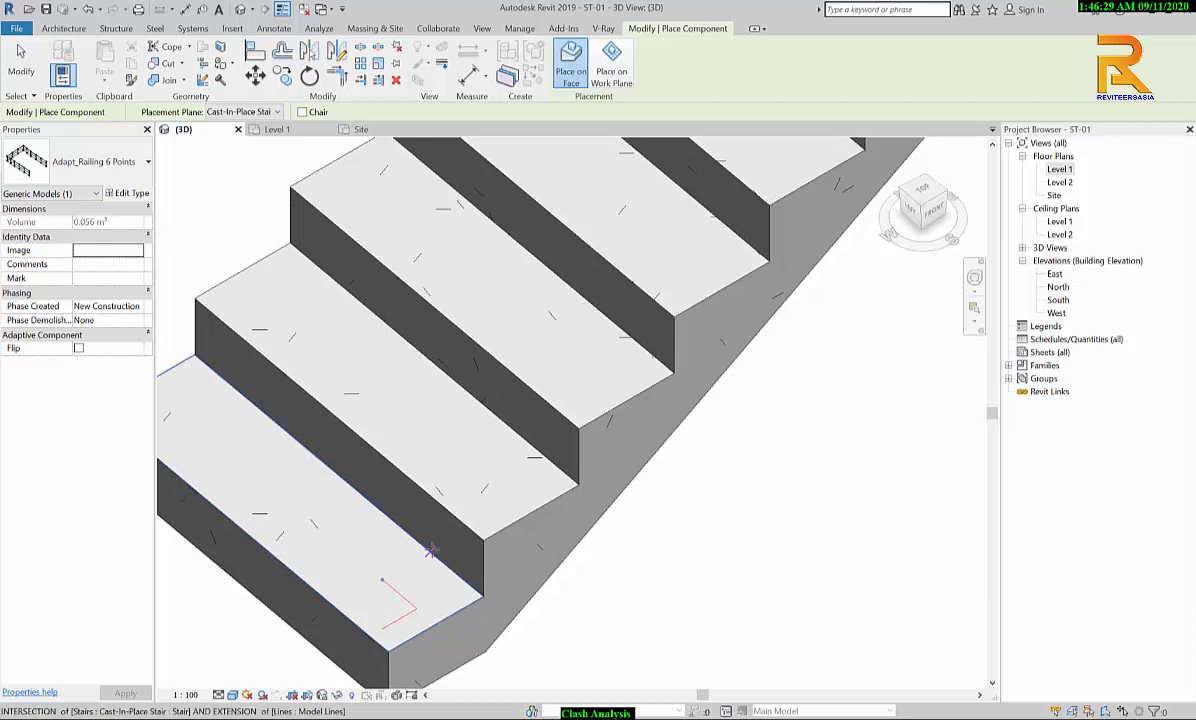
Step: Place the railing's second and third points at the inner and outer ends of the landing guide line beside the lower flight
{"action": "scroll", "coordinate": [524, 427], "scroll_direction": "down", "scroll_amount": 5}
{"action": "scroll", "coordinate": [506, 485], "scroll_direction": "up", "scroll_amount": 2}
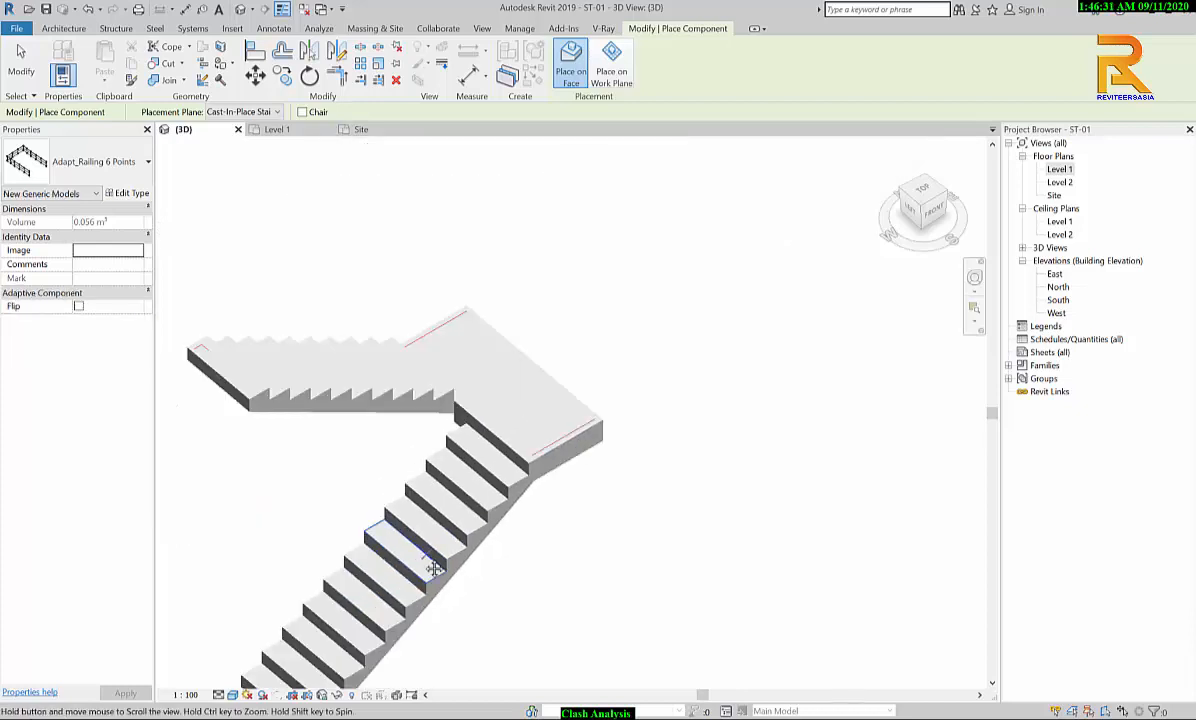
{"action": "scroll", "coordinate": [528, 453], "scroll_direction": "up", "scroll_amount": 5}
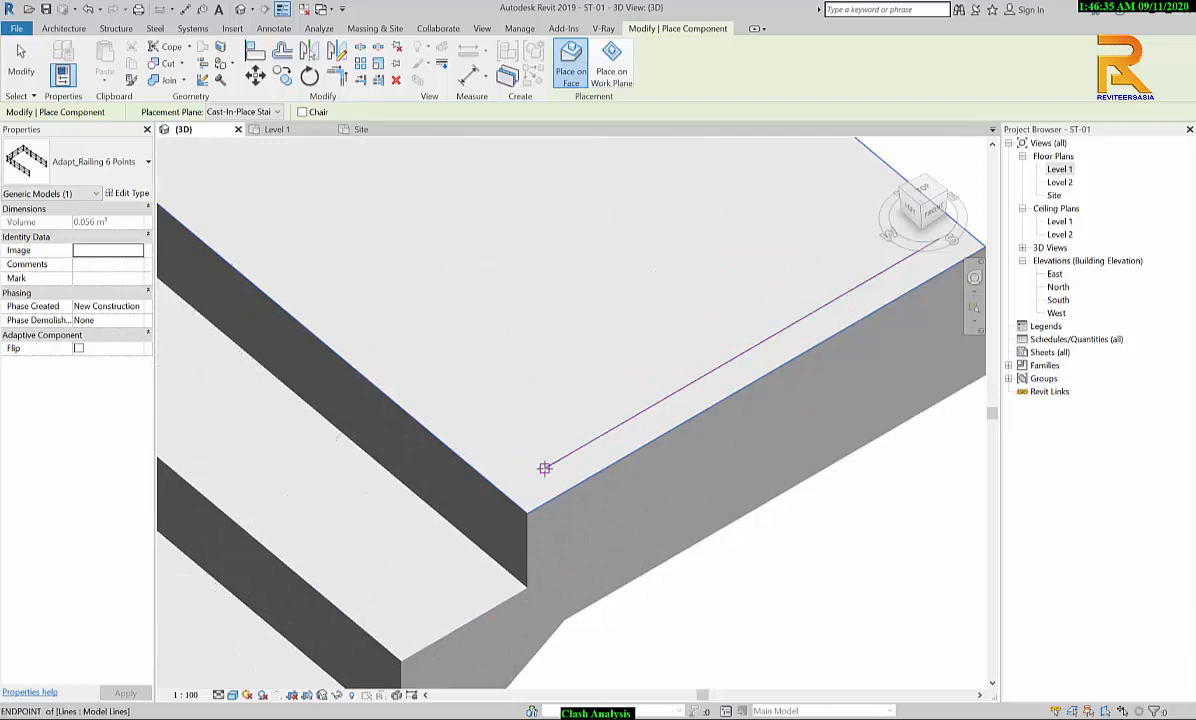
{"action": "scroll", "coordinate": [506, 466], "scroll_direction": "down", "scroll_amount": 2}
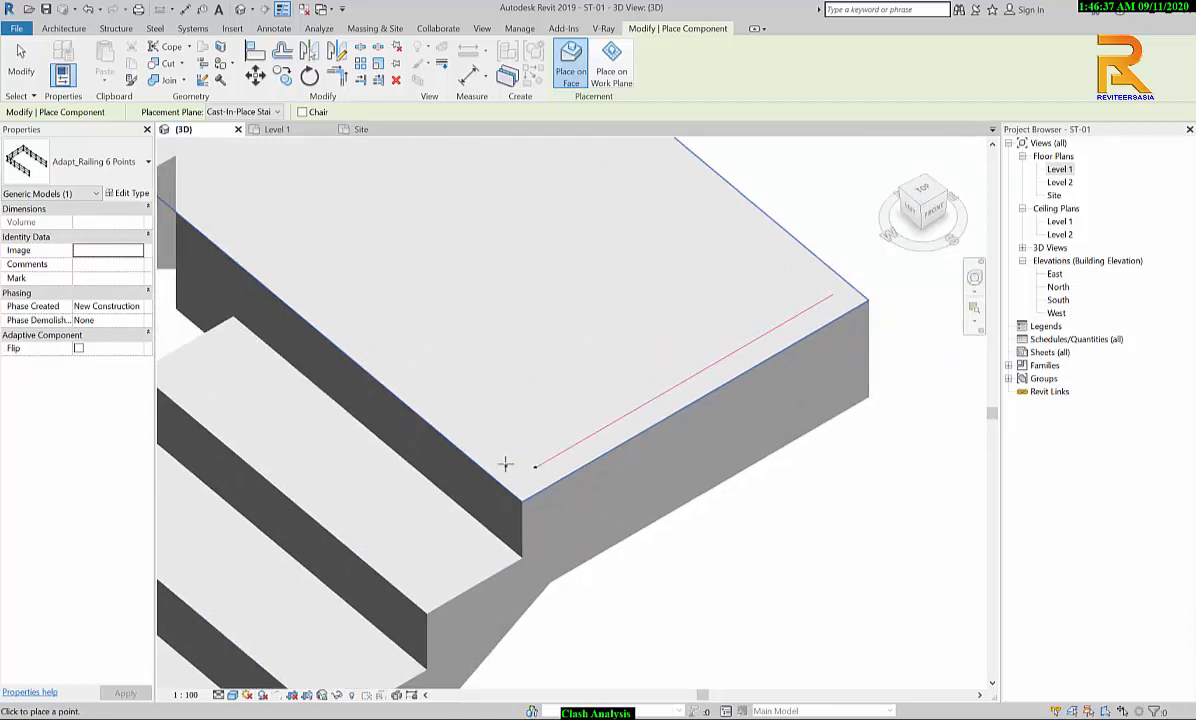
{"action": "middle_click_drag", "start_coordinate": [468, 508], "coordinate": [427, 531]}
{"action": "scroll", "coordinate": [427, 531], "scroll_direction": "down", "scroll_amount": 1}
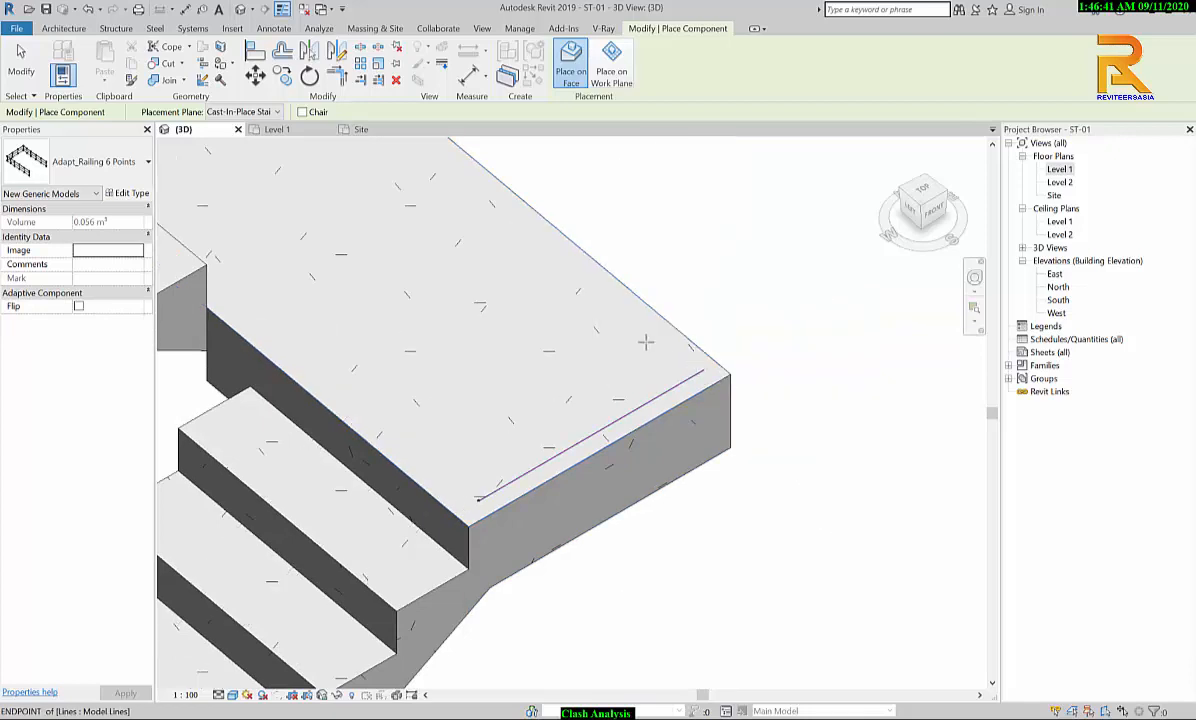
{"action": "left_click", "coordinate": [703, 370]}
Step: Place the railing's fourth point at the outer end of the landing guide line on the upper flight's side
{"action": "scroll", "coordinate": [508, 270], "scroll_direction": "down", "scroll_amount": 2}
{"action": "middle_click_drag", "start_coordinate": [508, 270], "coordinate": [655, 469]}
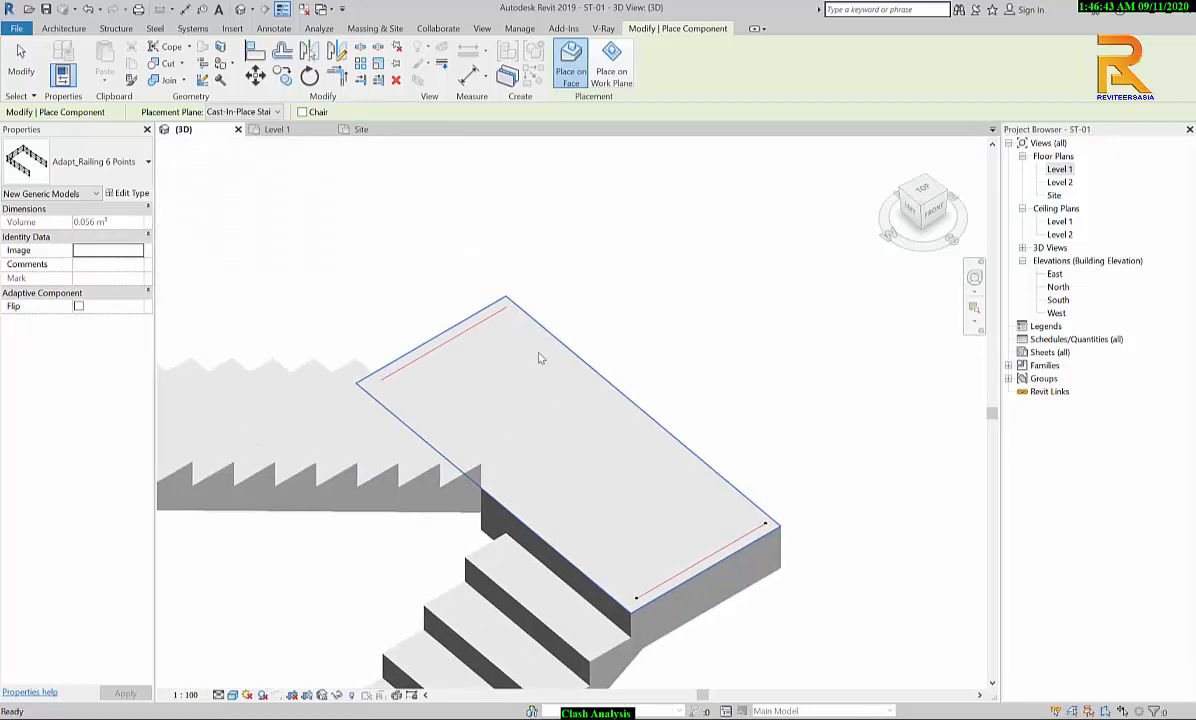
{"action": "scroll", "coordinate": [501, 303], "scroll_direction": "up", "scroll_amount": 4}
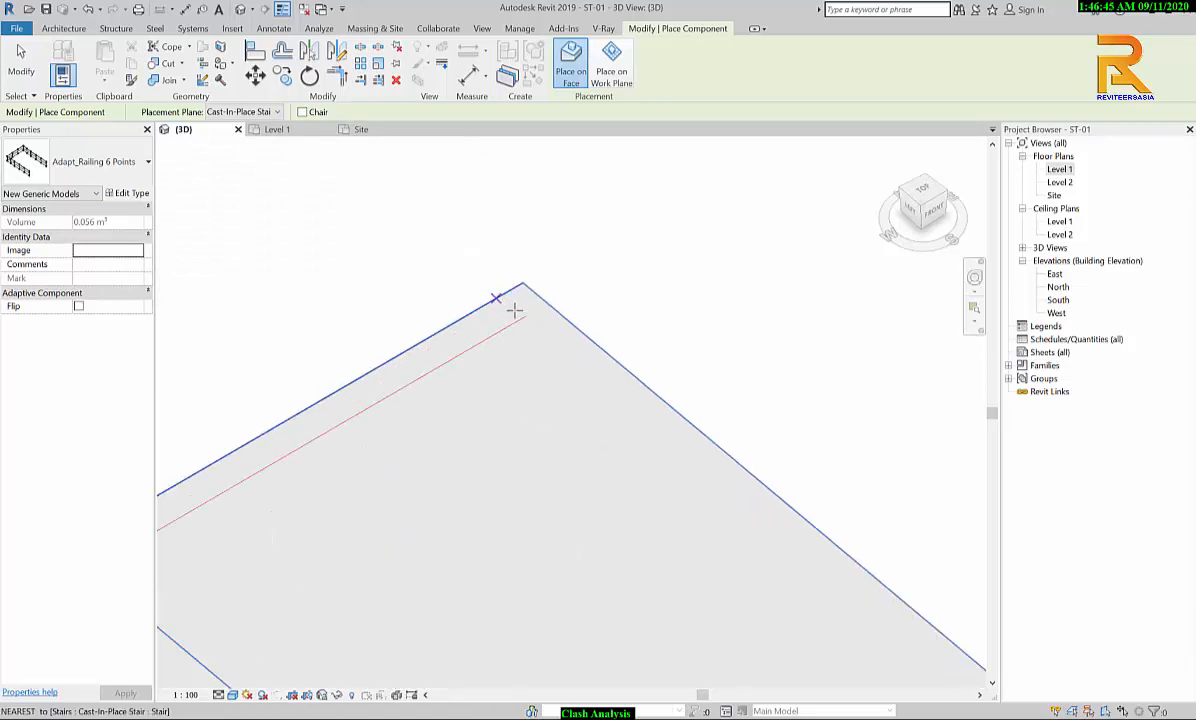
{"action": "left_click", "coordinate": [525, 316]}
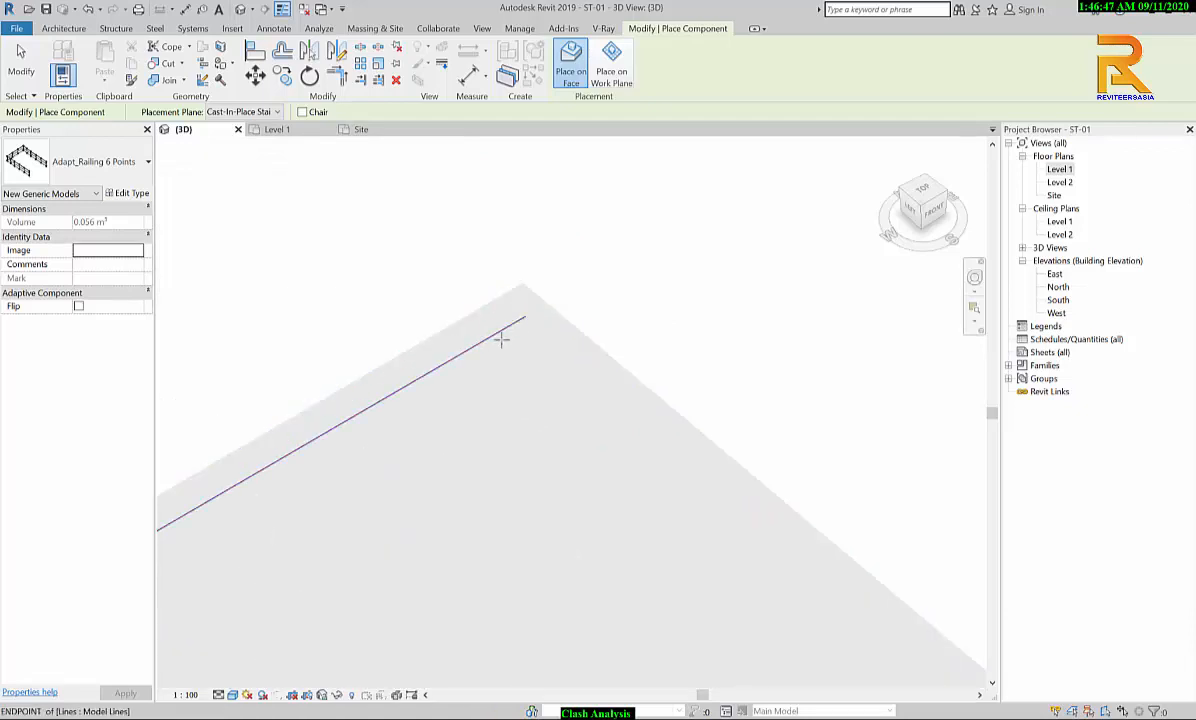
Step: Place the railing's fifth point at the inner end of that landing guide line, where the upper flight begins
{"action": "middle_click_drag", "start_coordinate": [490, 345], "coordinate": [652, 283]}
{"action": "scroll", "coordinate": [650, 285], "scroll_direction": "down", "scroll_amount": 4}
{"action": "scroll", "coordinate": [647, 288], "scroll_direction": "up", "scroll_amount": 1}
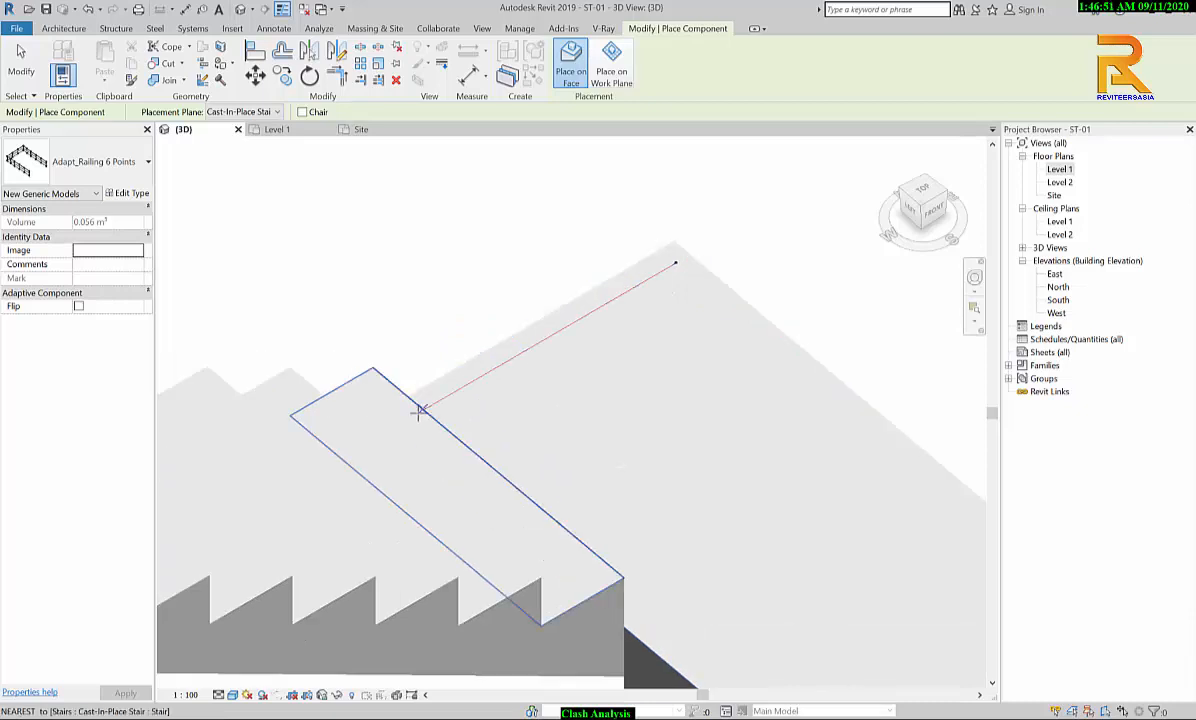
{"action": "scroll", "coordinate": [421, 408], "scroll_direction": "up", "scroll_amount": 5}
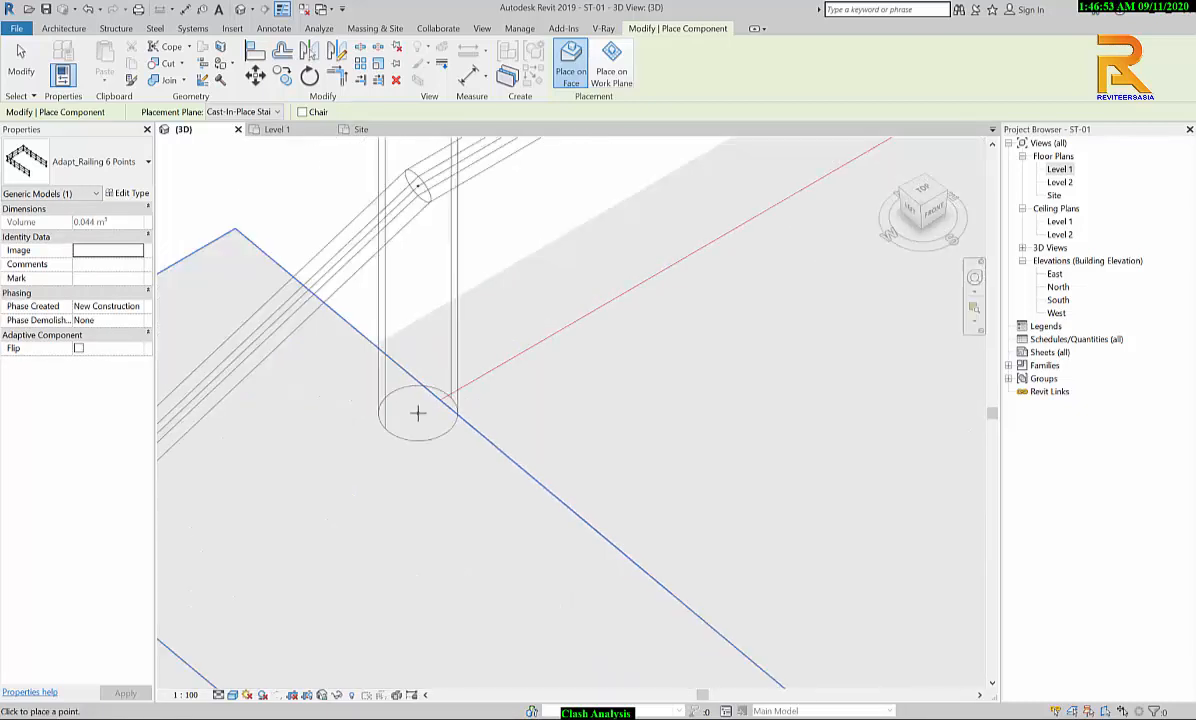
{"action": "scroll", "coordinate": [419, 413], "scroll_direction": "up", "scroll_amount": 2}
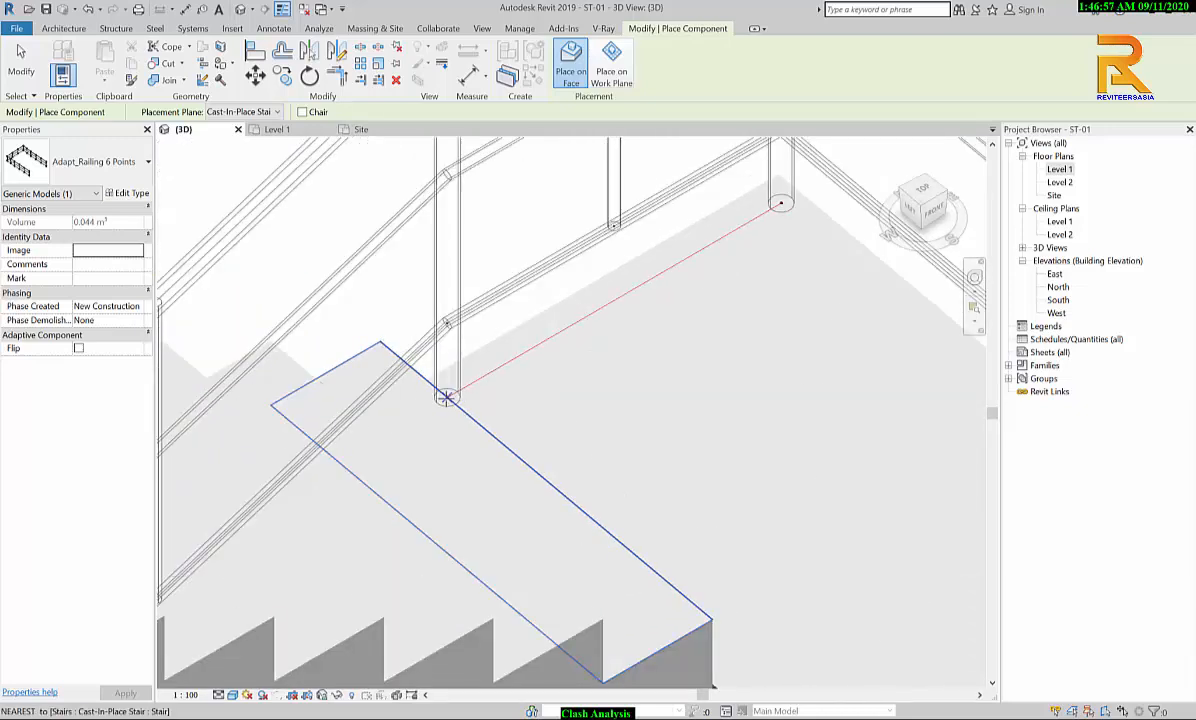
{"action": "left_click", "coordinate": [447, 398]}
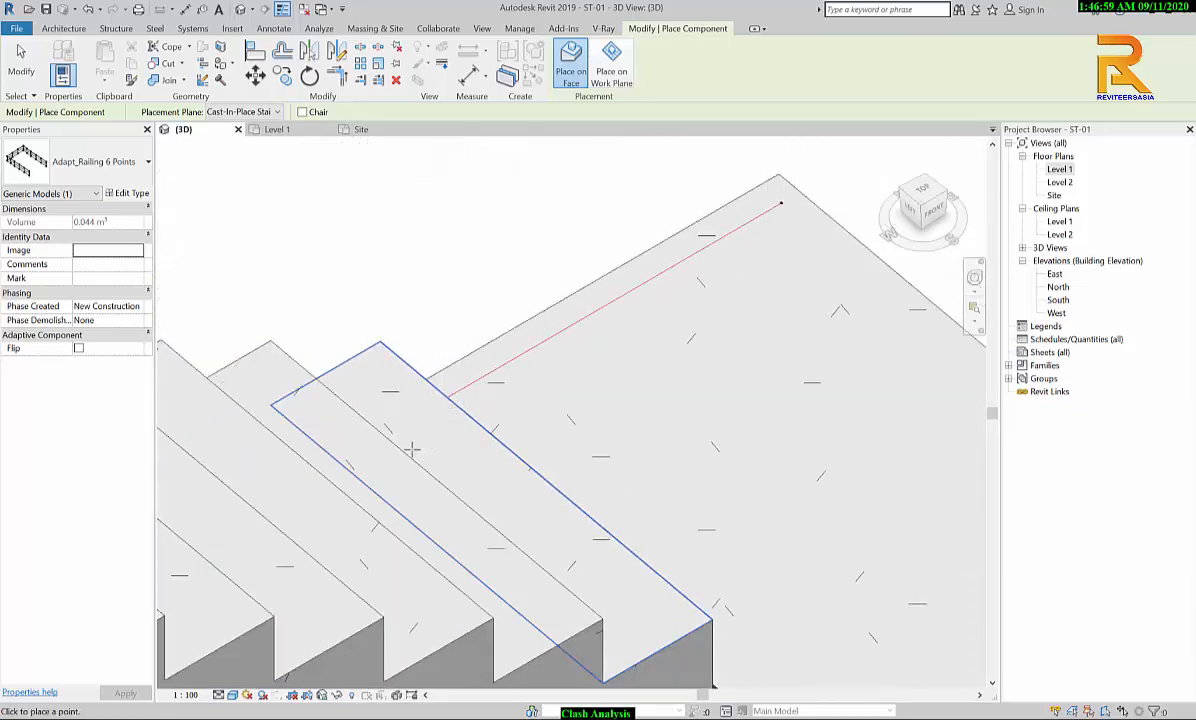
{"action": "scroll", "coordinate": [336, 447], "scroll_direction": "down", "scroll_amount": 1}
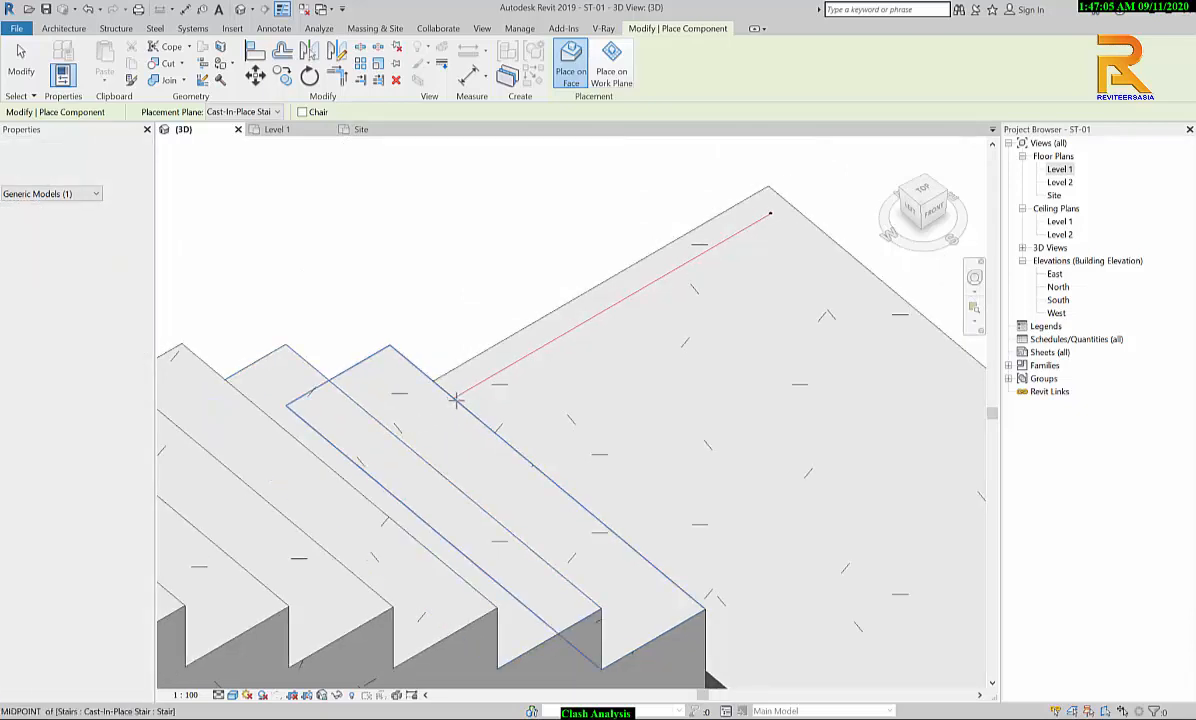
{"action": "scroll", "coordinate": [445, 407], "scroll_direction": "up", "scroll_amount": 5}
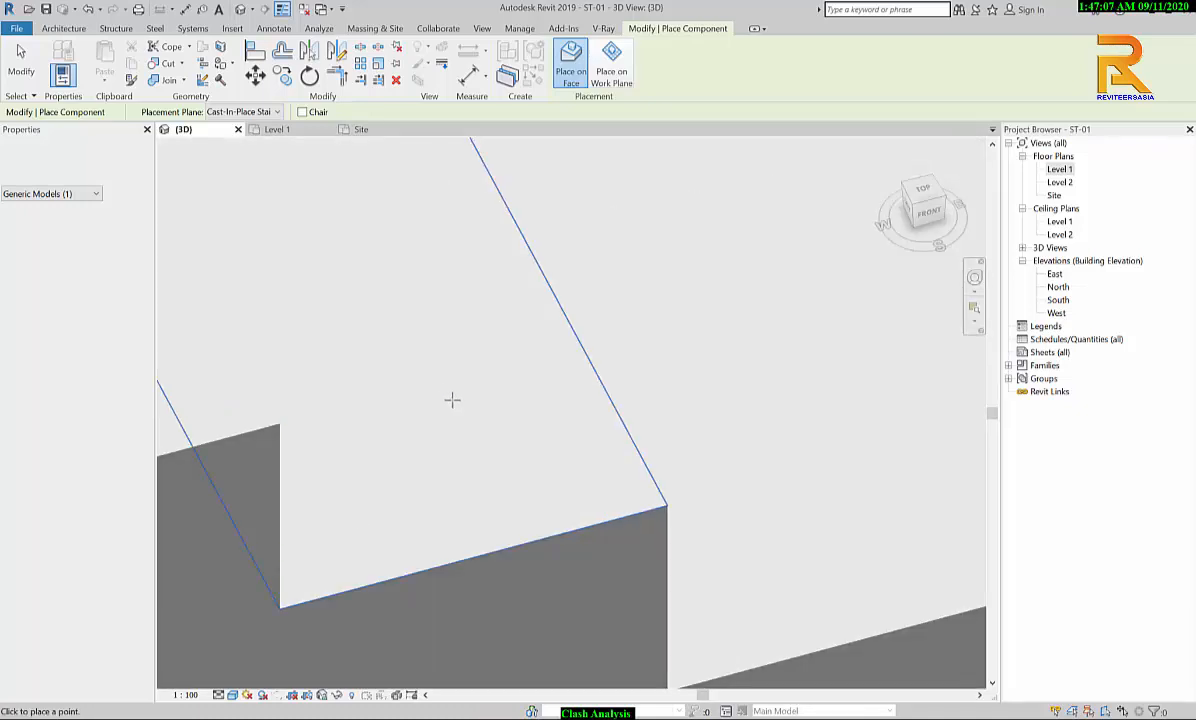
{"action": "scroll", "coordinate": [452, 400], "scroll_direction": "down", "scroll_amount": 6}
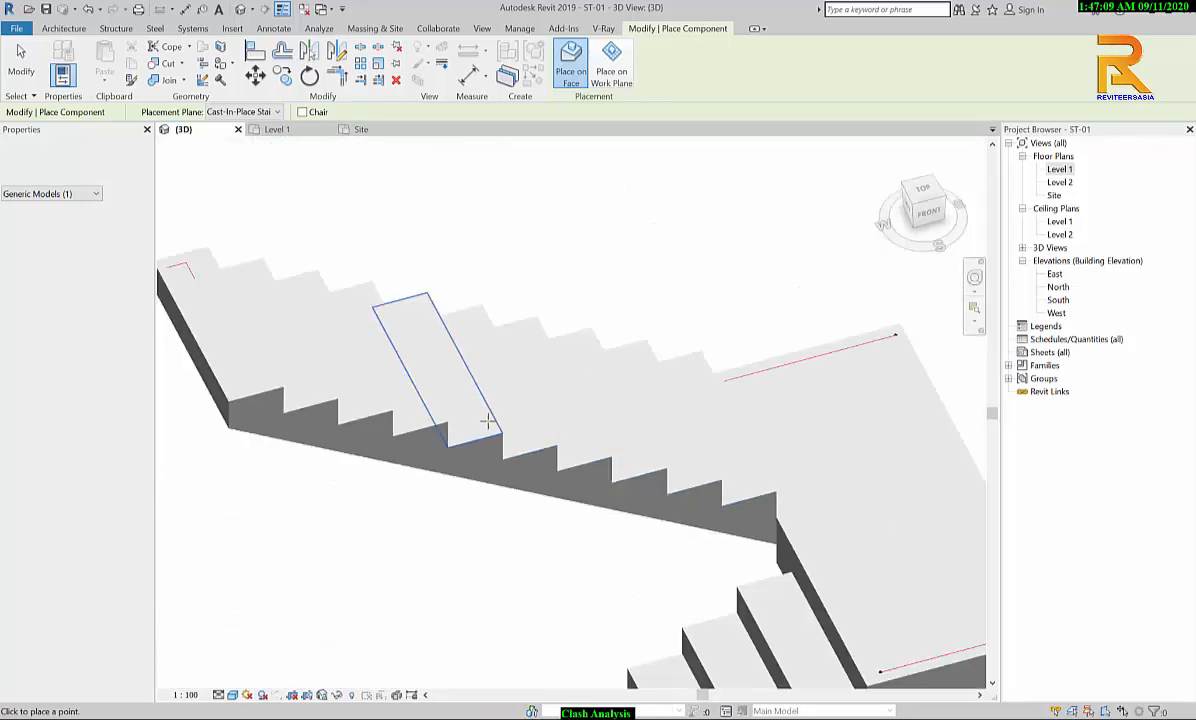
{"action": "scroll", "coordinate": [487, 421], "scroll_direction": "down", "scroll_amount": 5}
{"action": "scroll", "coordinate": [602, 404], "scroll_direction": "up", "scroll_amount": 6}
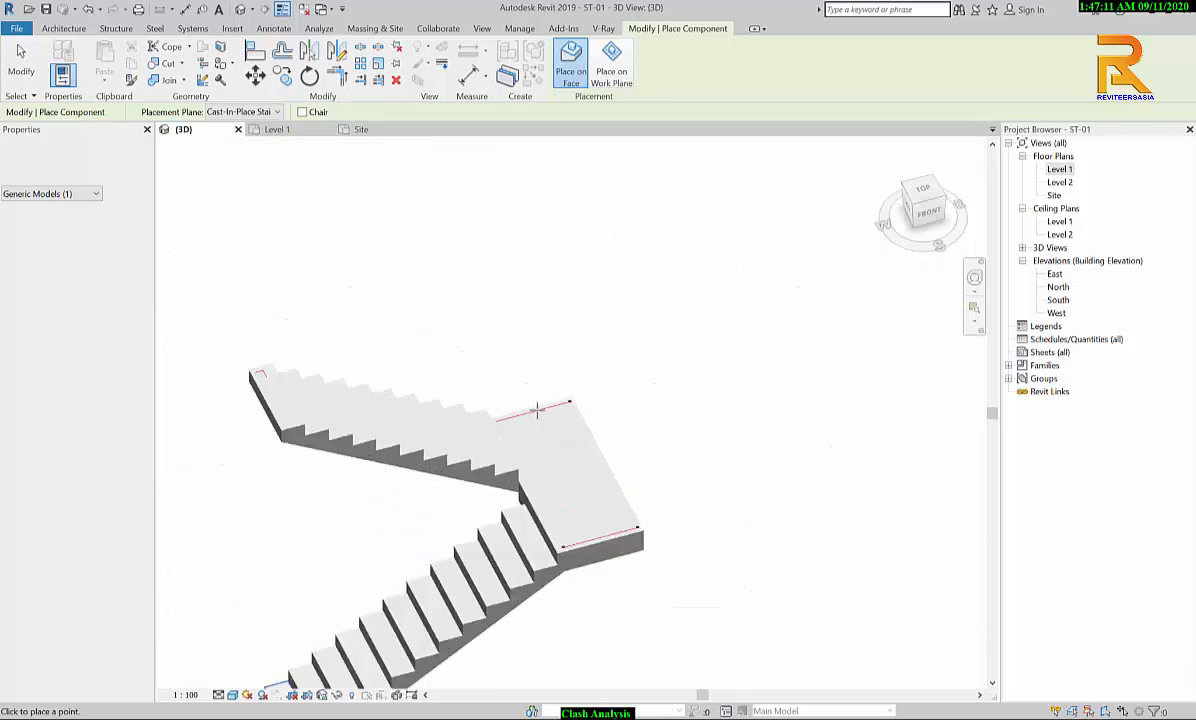
{"action": "scroll", "coordinate": [461, 439], "scroll_direction": "up", "scroll_amount": 2}
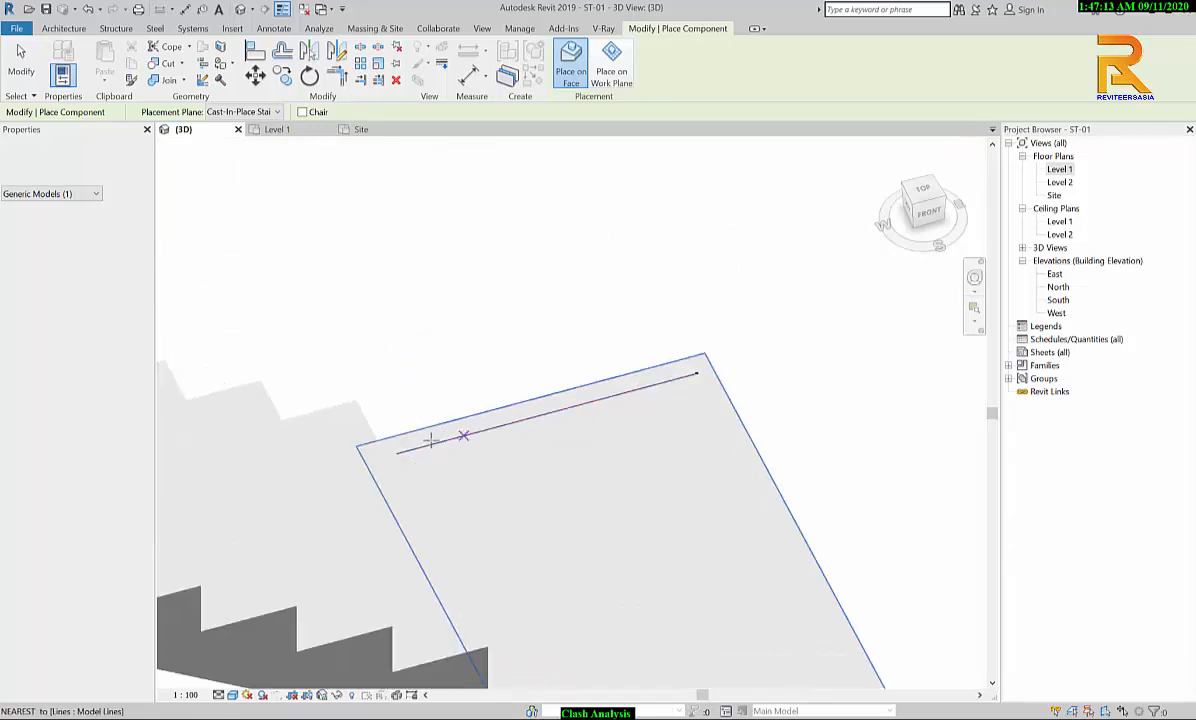
{"action": "left_click", "coordinate": [396, 452]}
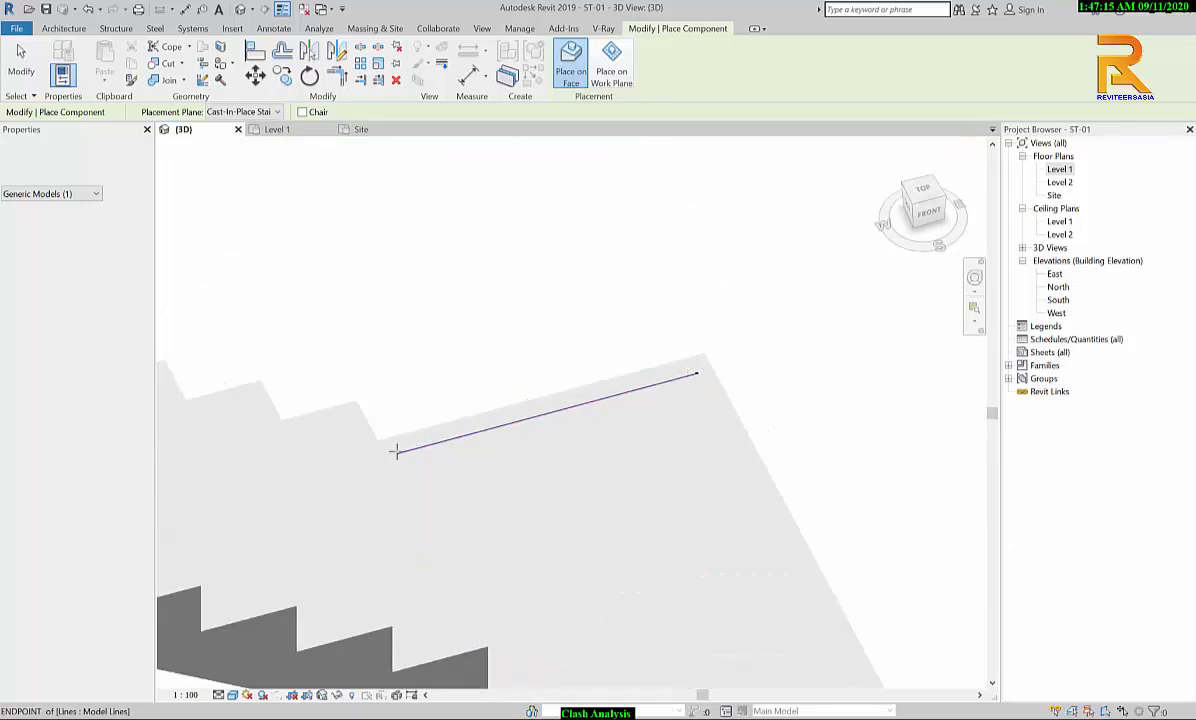
Step: Place the railing's sixth point at the guide-line corner on the upper flight's top step and finish component placement
{"action": "scroll", "coordinate": [505, 432], "scroll_direction": "down", "scroll_amount": 6}
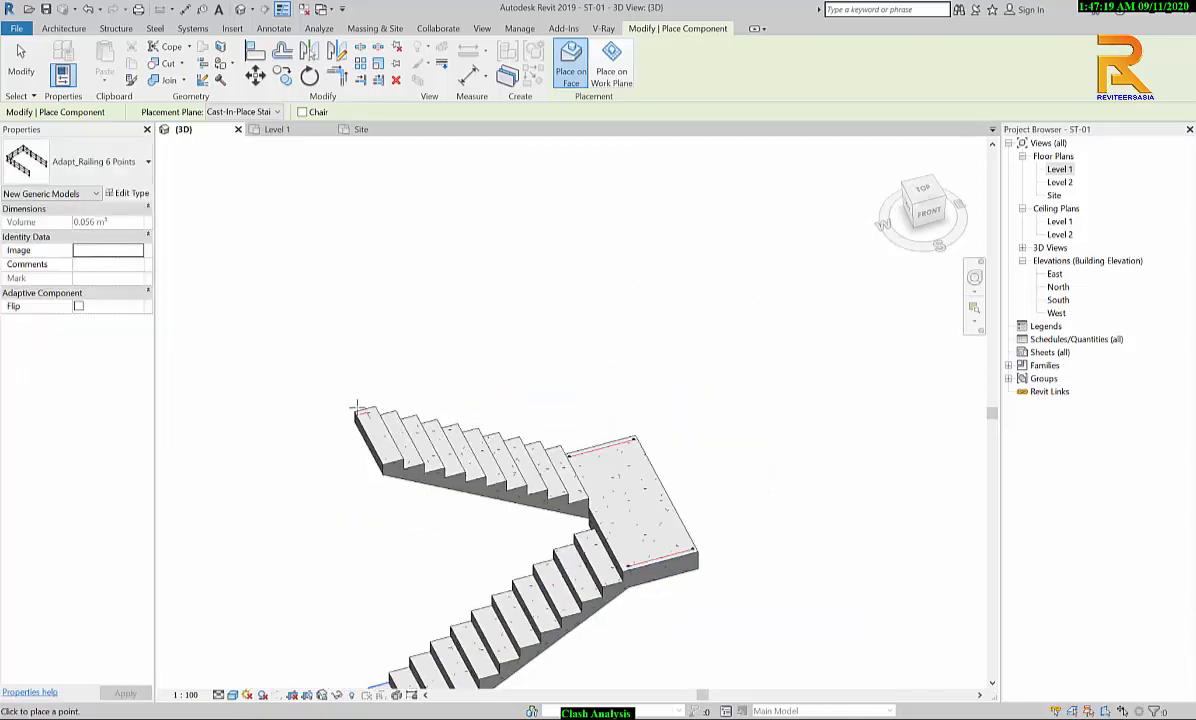
{"action": "scroll", "coordinate": [365, 413], "scroll_direction": "up", "scroll_amount": 5}
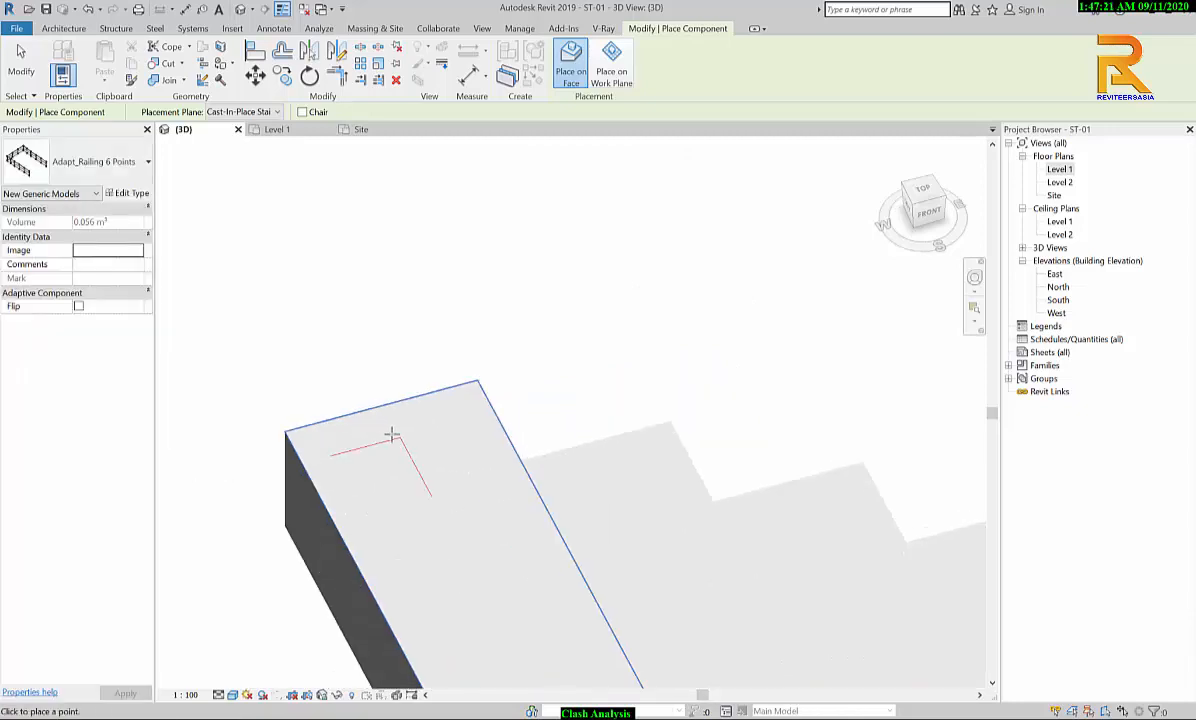
{"action": "left_click", "coordinate": [413, 449]}
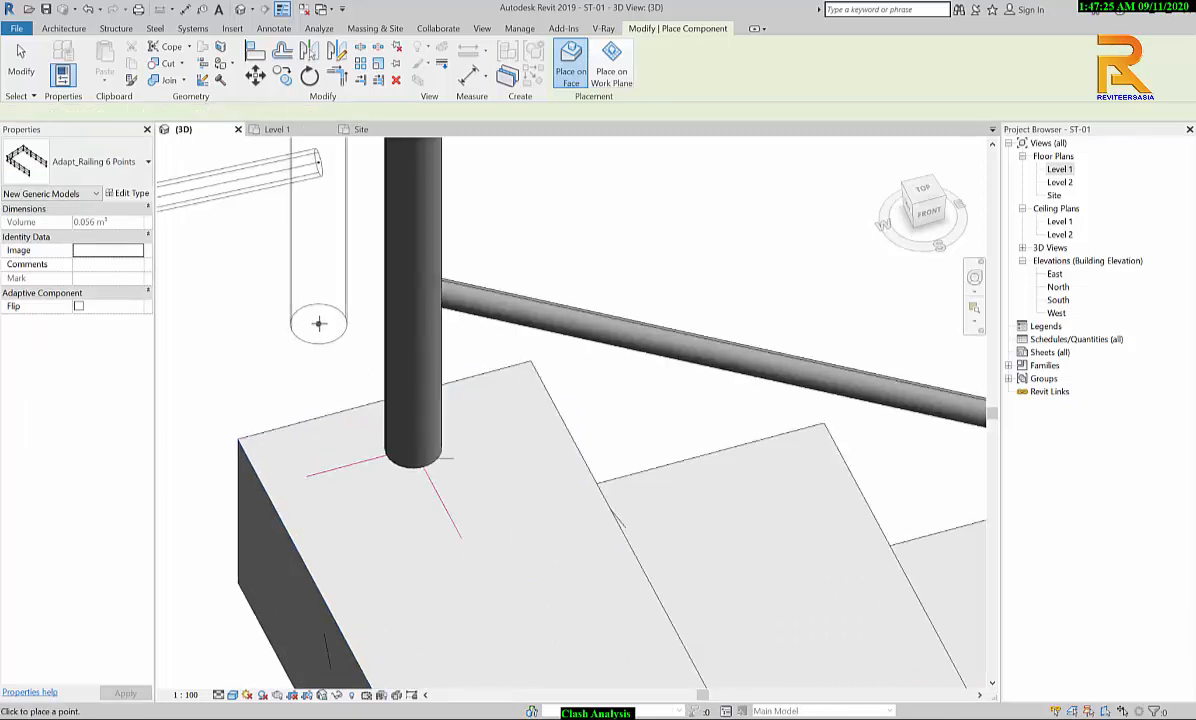
{"action": "key", "text": "Escape"}
Step: Examine the adaptive railing along both flights and its pipe and top rail joints at the landing corners
{"action": "scroll", "coordinate": [332, 325], "scroll_direction": "down", "scroll_amount": 6}
{"action": "middle_click_drag", "start_coordinate": [362, 338], "coordinate": [569, 448], "text": "shift"}
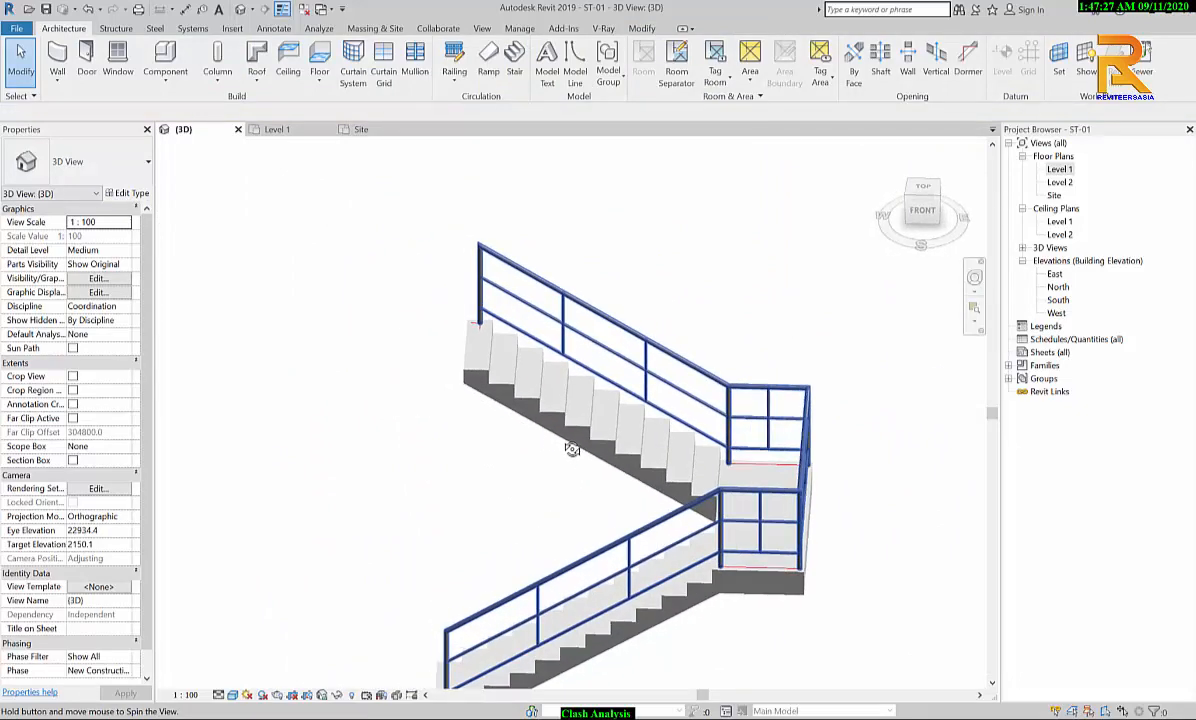
{"action": "scroll", "coordinate": [746, 549], "scroll_direction": "up", "scroll_amount": 5}
{"action": "scroll", "coordinate": [746, 549], "scroll_direction": "up", "scroll_amount": 8}
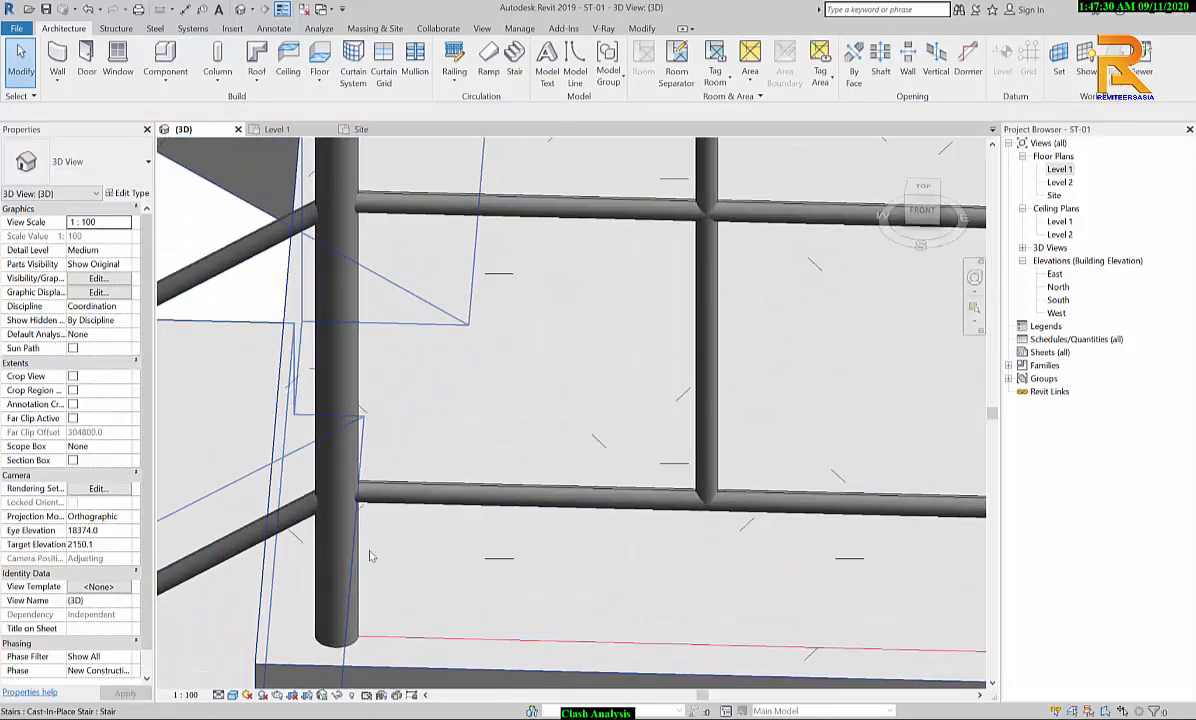
{"action": "middle_click_drag", "start_coordinate": [370, 556], "coordinate": [313, 556], "text": "shift"}
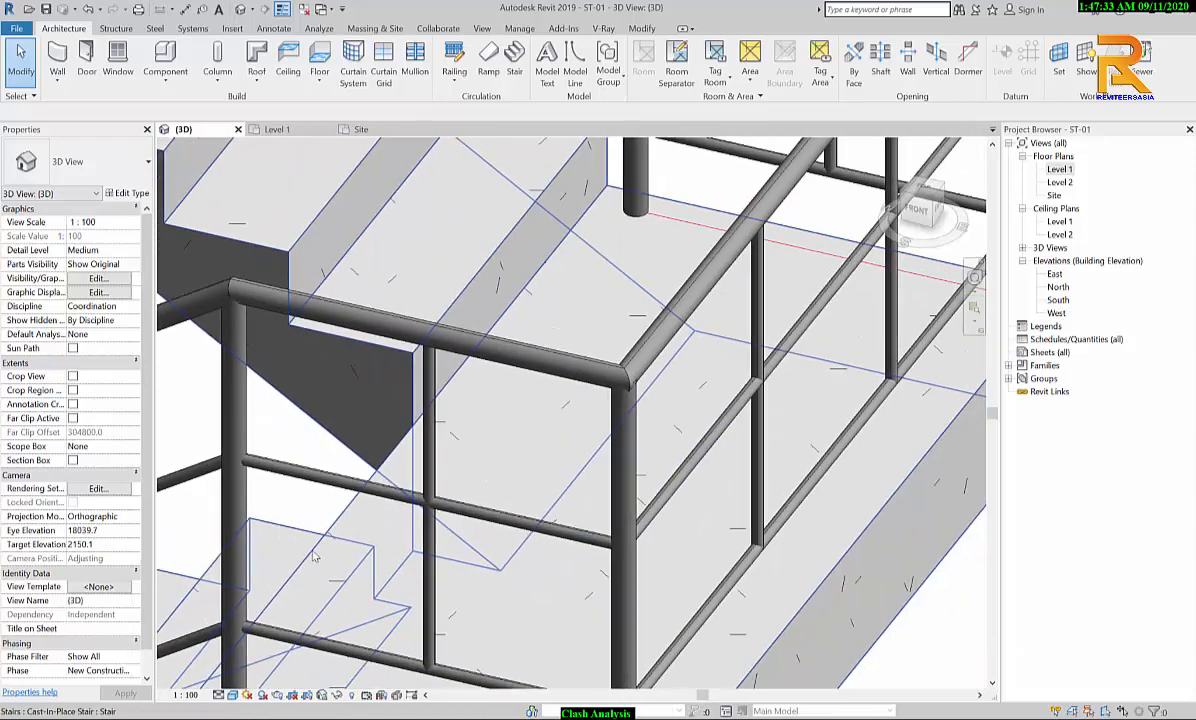
{"action": "middle_click_drag", "start_coordinate": [506, 572], "coordinate": [339, 651]}
{"action": "middle_click_drag", "start_coordinate": [588, 390], "coordinate": [489, 579]}
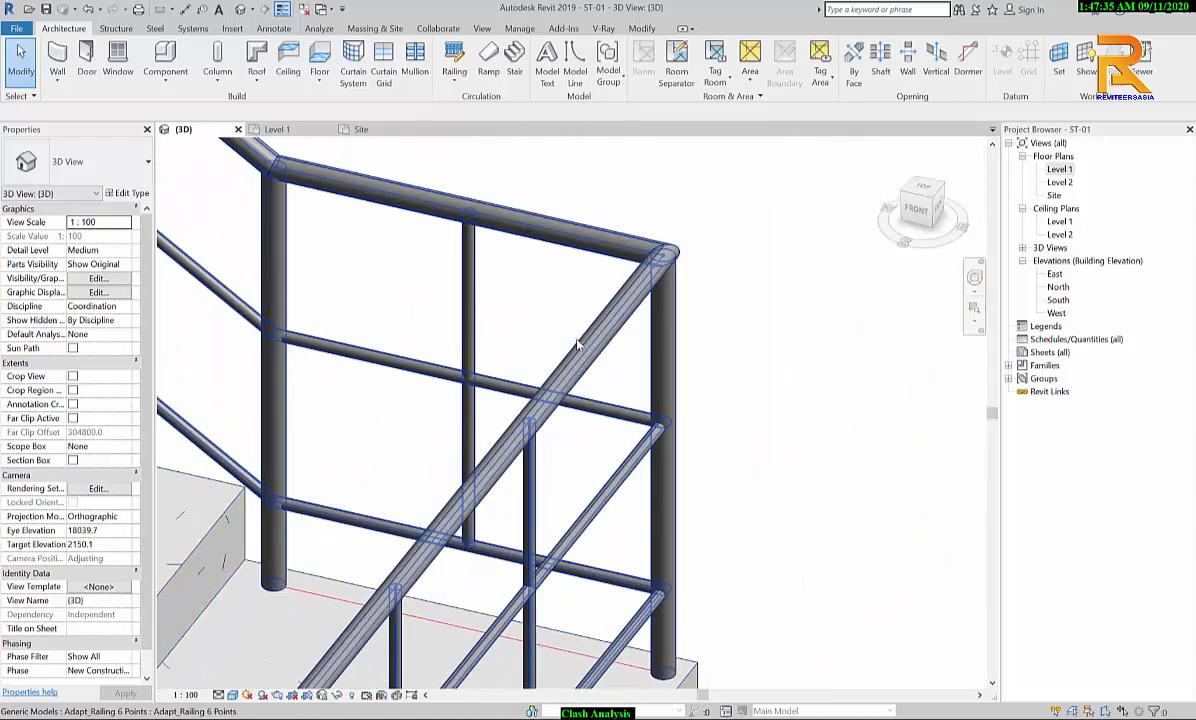
{"action": "scroll", "coordinate": [577, 344], "scroll_direction": "up", "scroll_amount": 2}
{"action": "middle_click_drag", "start_coordinate": [577, 360], "coordinate": [710, 499]}
{"action": "middle_click_drag", "start_coordinate": [280, 368], "coordinate": [483, 507]}
{"action": "scroll", "coordinate": [385, 400], "scroll_direction": "up", "scroll_amount": 2}
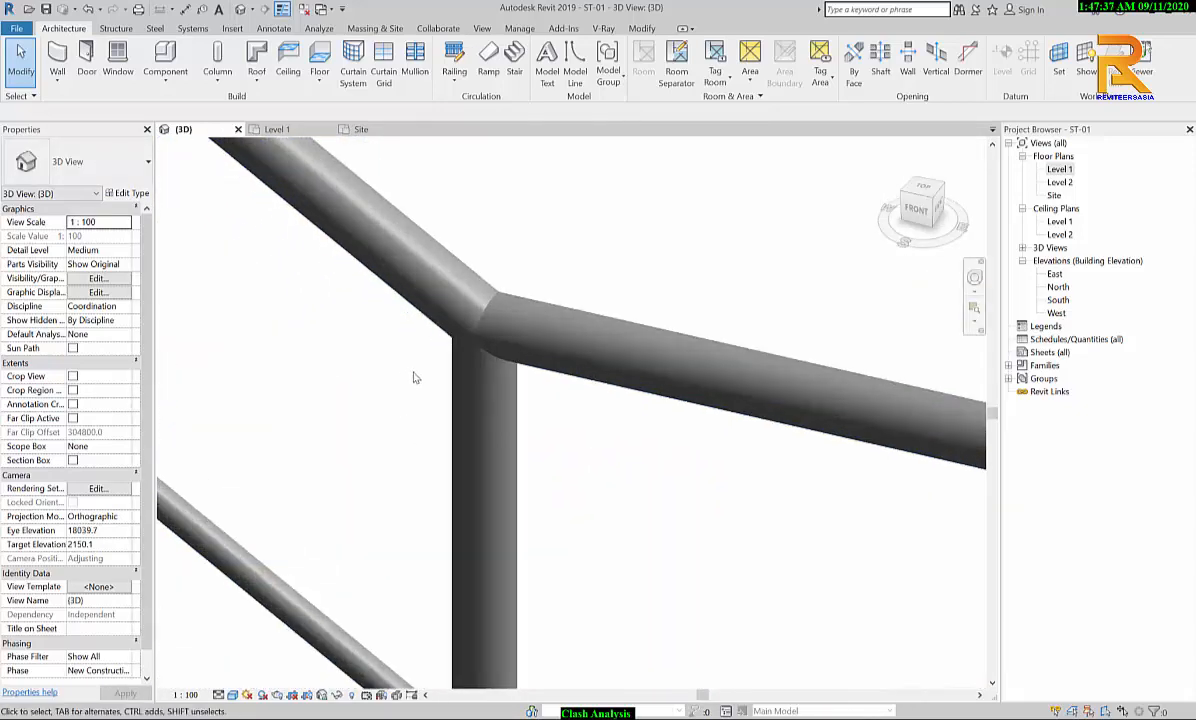
Step: Examine the adaptive railing's upper flight, from the post and top rail joint at the landing corner up to the top step
{"action": "scroll", "coordinate": [453, 358], "scroll_direction": "up", "scroll_amount": 2}
{"action": "scroll", "coordinate": [456, 365], "scroll_direction": "down", "scroll_amount": 4}
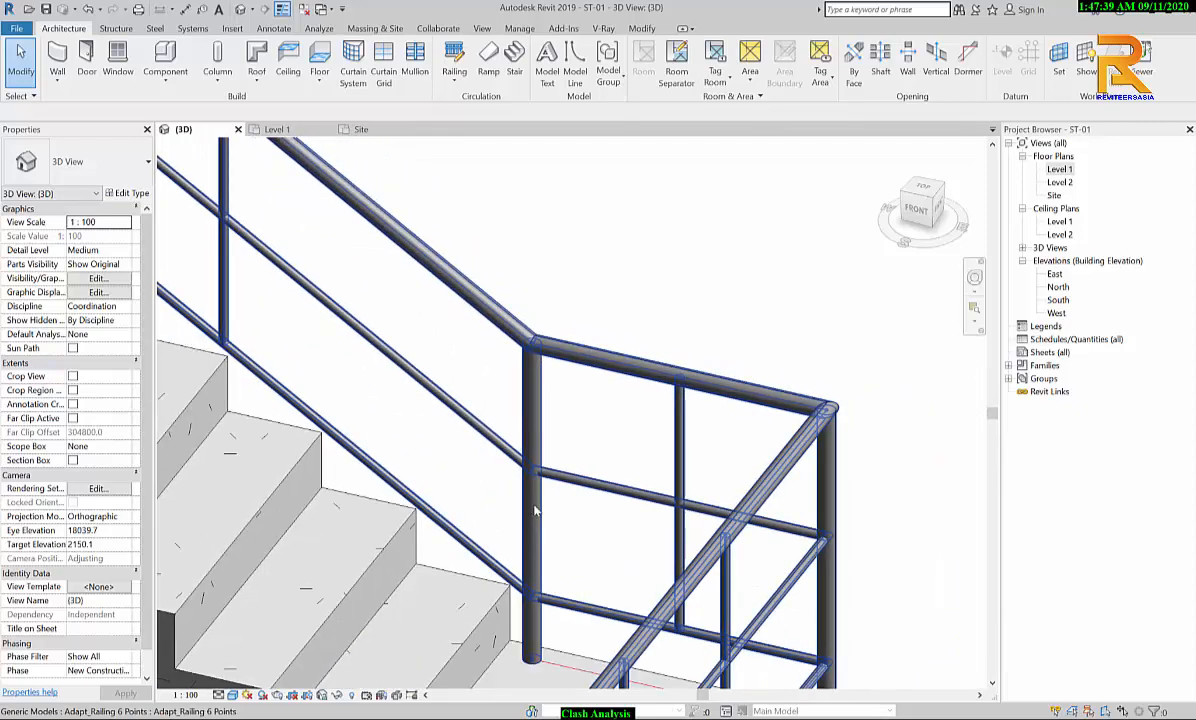
{"action": "scroll", "coordinate": [536, 493], "scroll_direction": "up", "scroll_amount": 3}
{"action": "scroll", "coordinate": [541, 494], "scroll_direction": "down", "scroll_amount": 8}
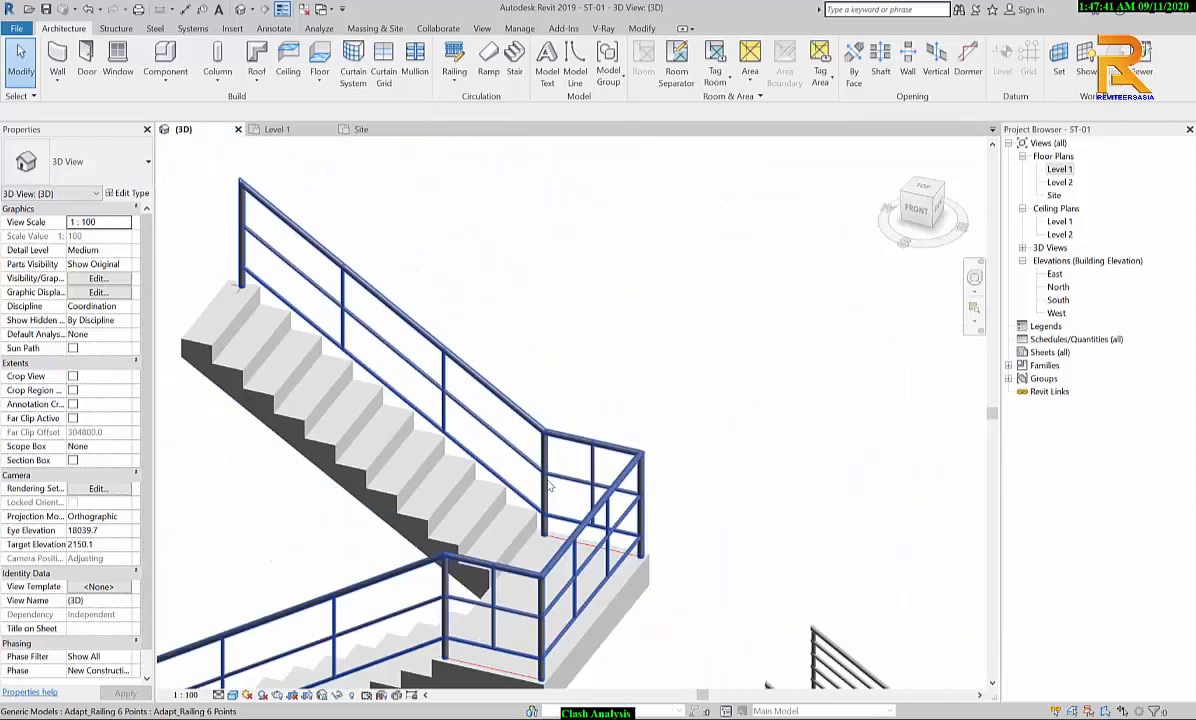
{"action": "scroll", "coordinate": [560, 616], "scroll_direction": "up", "scroll_amount": 5}
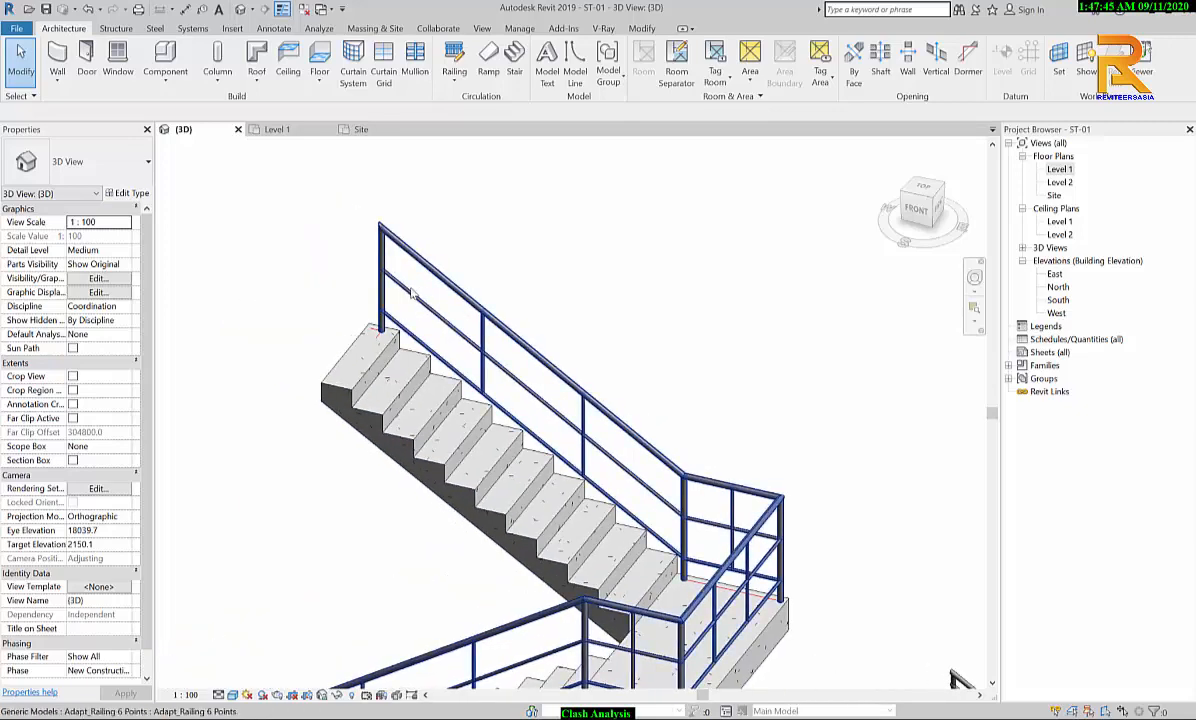
{"action": "scroll", "coordinate": [316, 255], "scroll_direction": "down", "scroll_amount": 3}
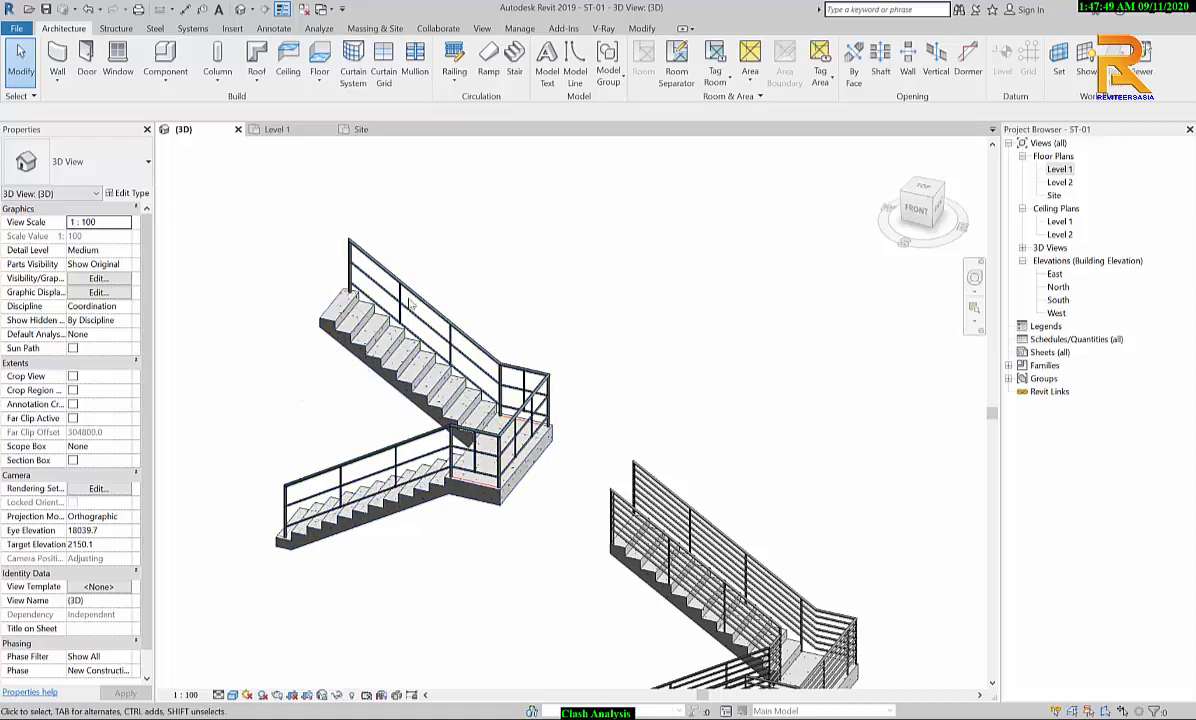
{"action": "scroll", "coordinate": [431, 321], "scroll_direction": "up", "scroll_amount": 4}
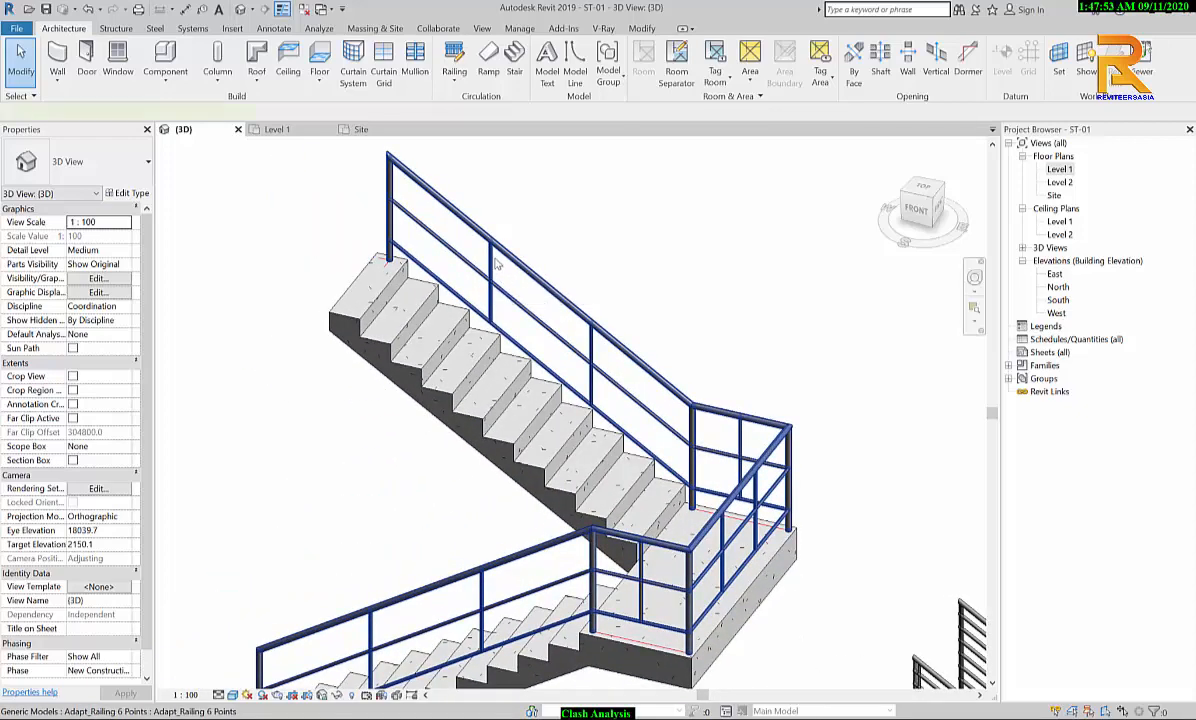
{"action": "left_click", "coordinate": [496, 262]}
{"action": "key", "text": "Escape"}
Step: Examine the standard 900mm Pipe railing's post positions and rail bends at the landing, and compare both stairs side by side
{"action": "scroll", "coordinate": [643, 508], "scroll_direction": "down", "scroll_amount": 2}
{"action": "middle_click_drag", "start_coordinate": [643, 508], "coordinate": [436, 241]}
{"action": "scroll", "coordinate": [703, 566], "scroll_direction": "up", "scroll_amount": 6}
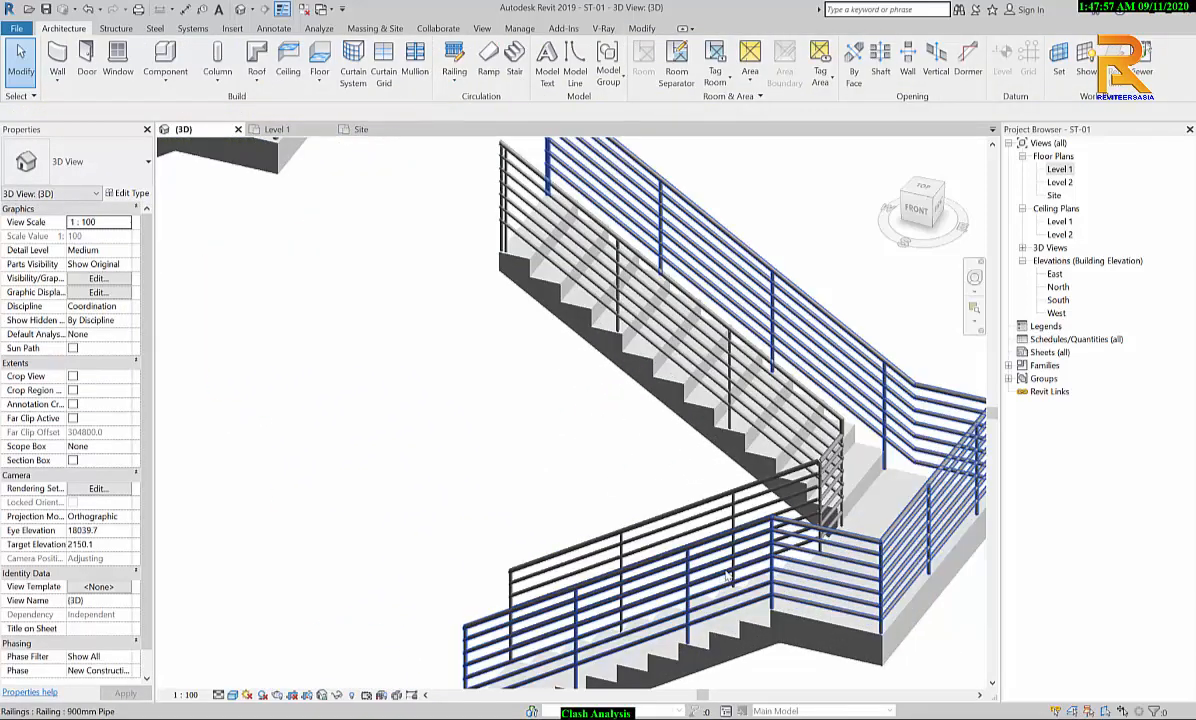
{"action": "scroll", "coordinate": [681, 528], "scroll_direction": "up", "scroll_amount": 2}
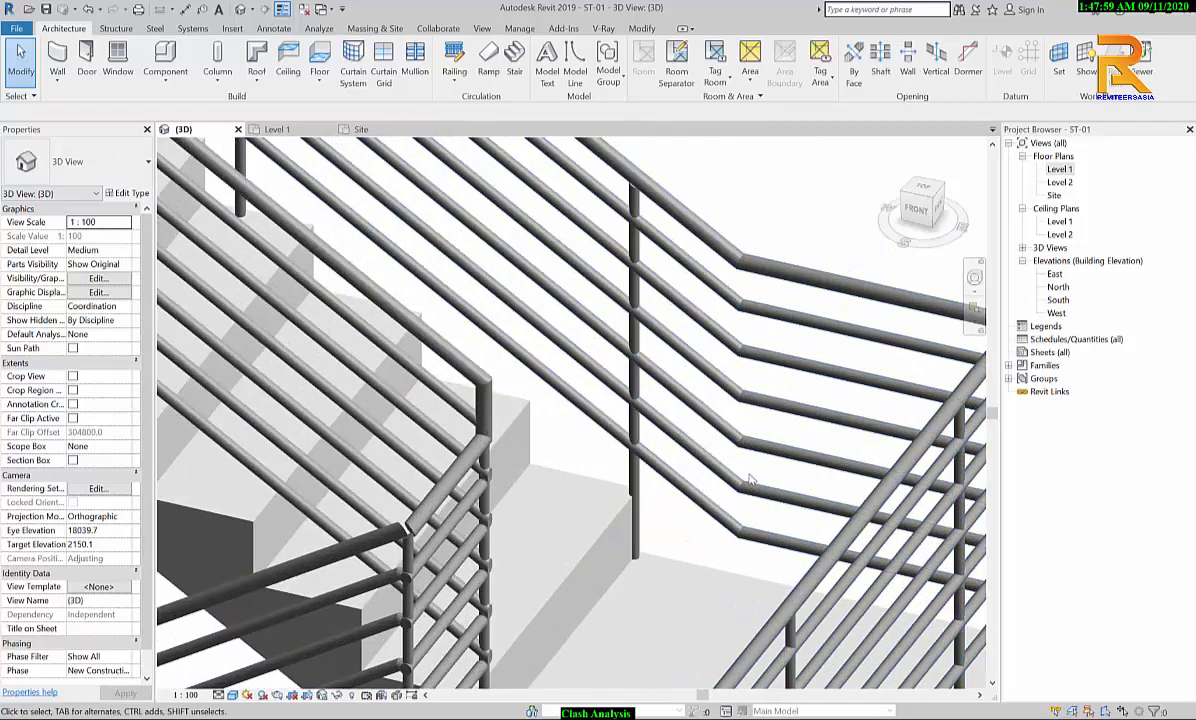
{"action": "scroll", "coordinate": [678, 563], "scroll_direction": "up", "scroll_amount": 2}
{"action": "scroll", "coordinate": [648, 577], "scroll_direction": "down", "scroll_amount": 1}
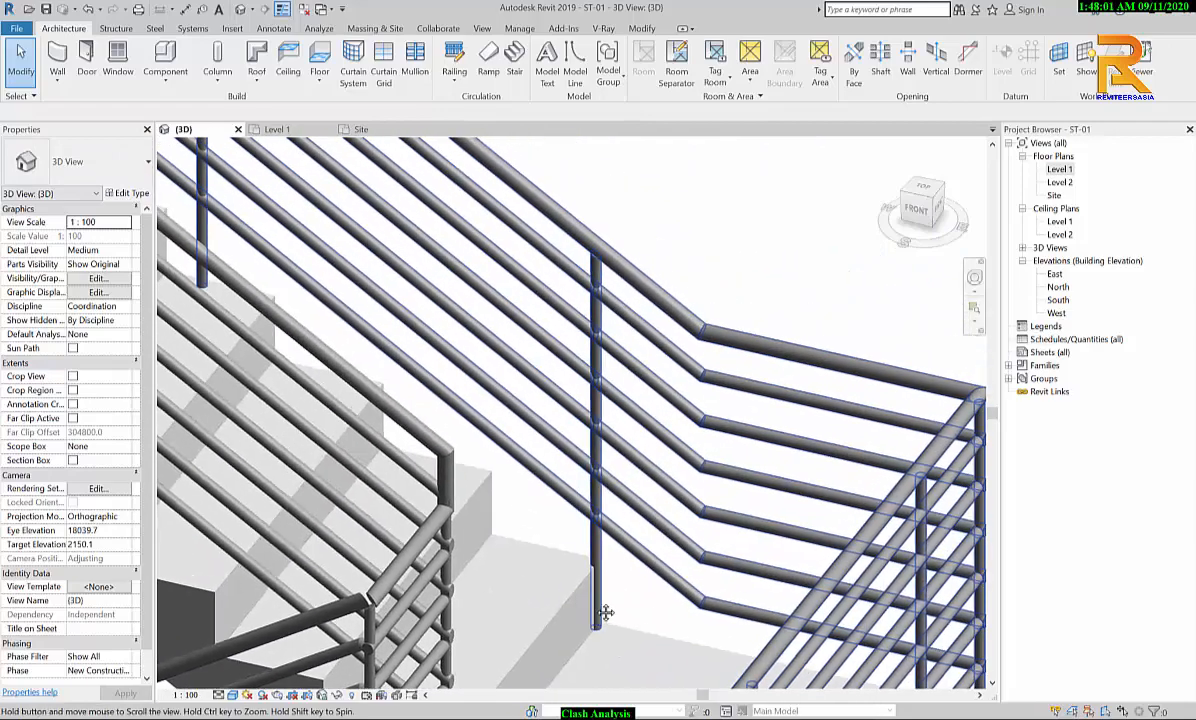
{"action": "scroll", "coordinate": [512, 532], "scroll_direction": "down", "scroll_amount": 1}
{"action": "scroll", "coordinate": [543, 570], "scroll_direction": "down", "scroll_amount": 3}
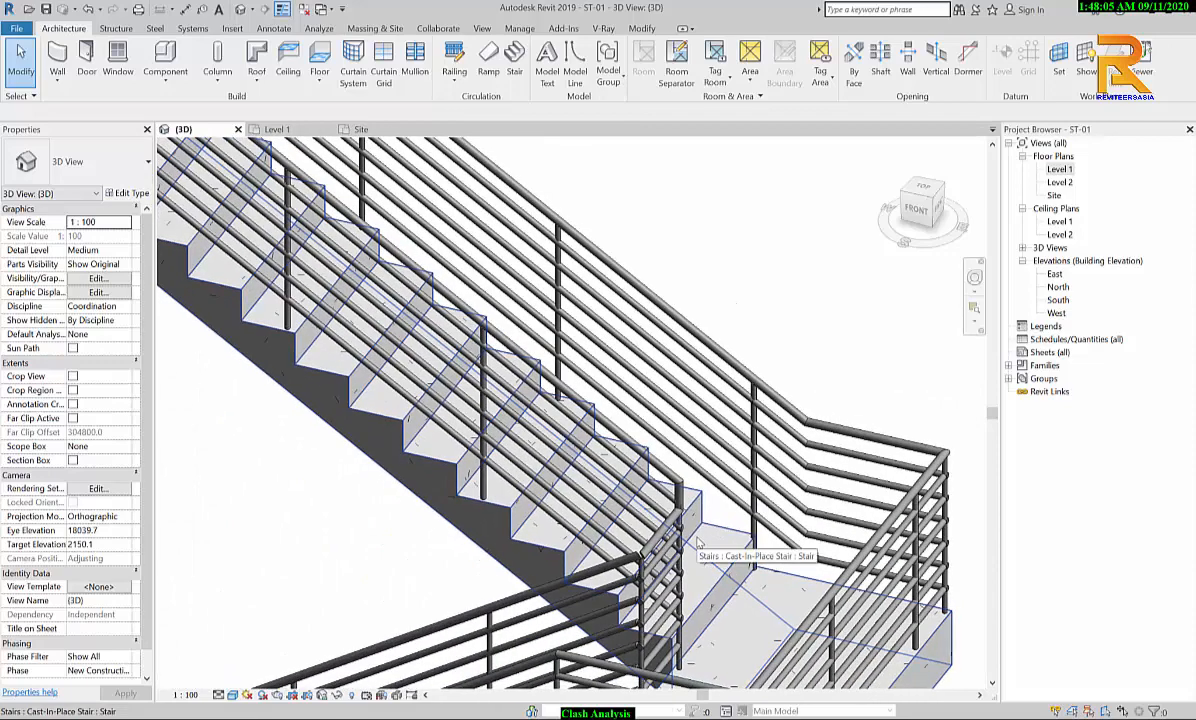
{"action": "scroll", "coordinate": [697, 541], "scroll_direction": "down", "scroll_amount": 4}
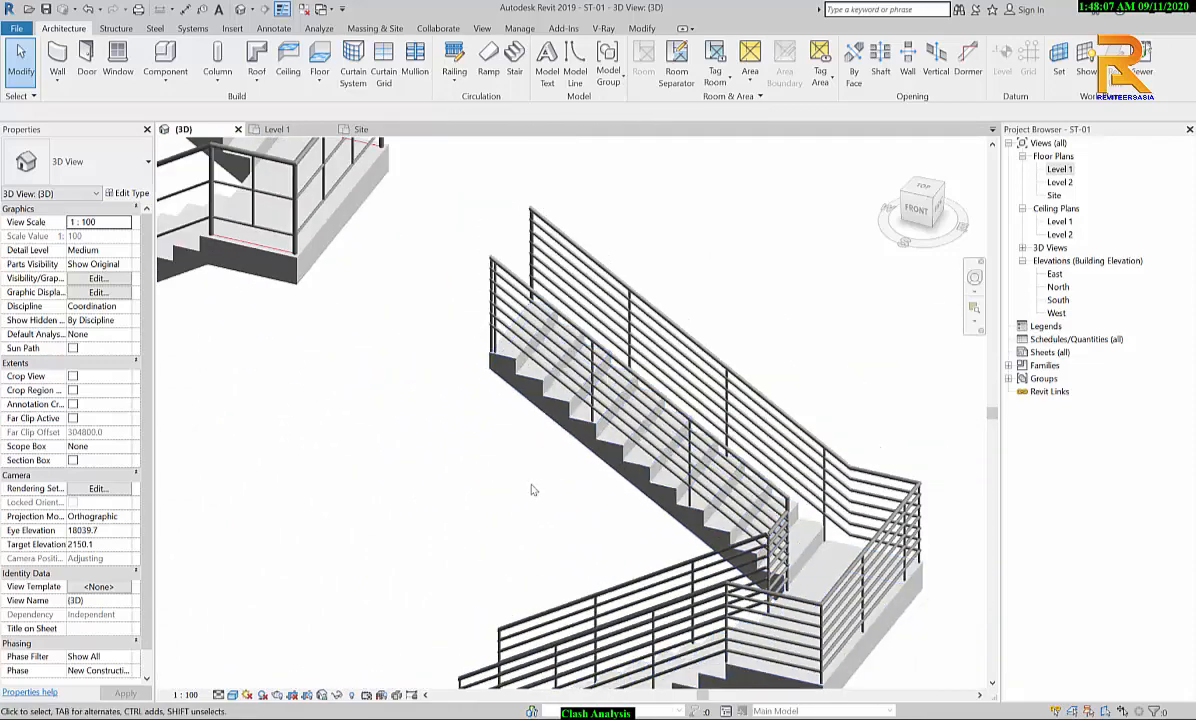
{"action": "scroll", "coordinate": [649, 499], "scroll_direction": "down", "scroll_amount": 4}
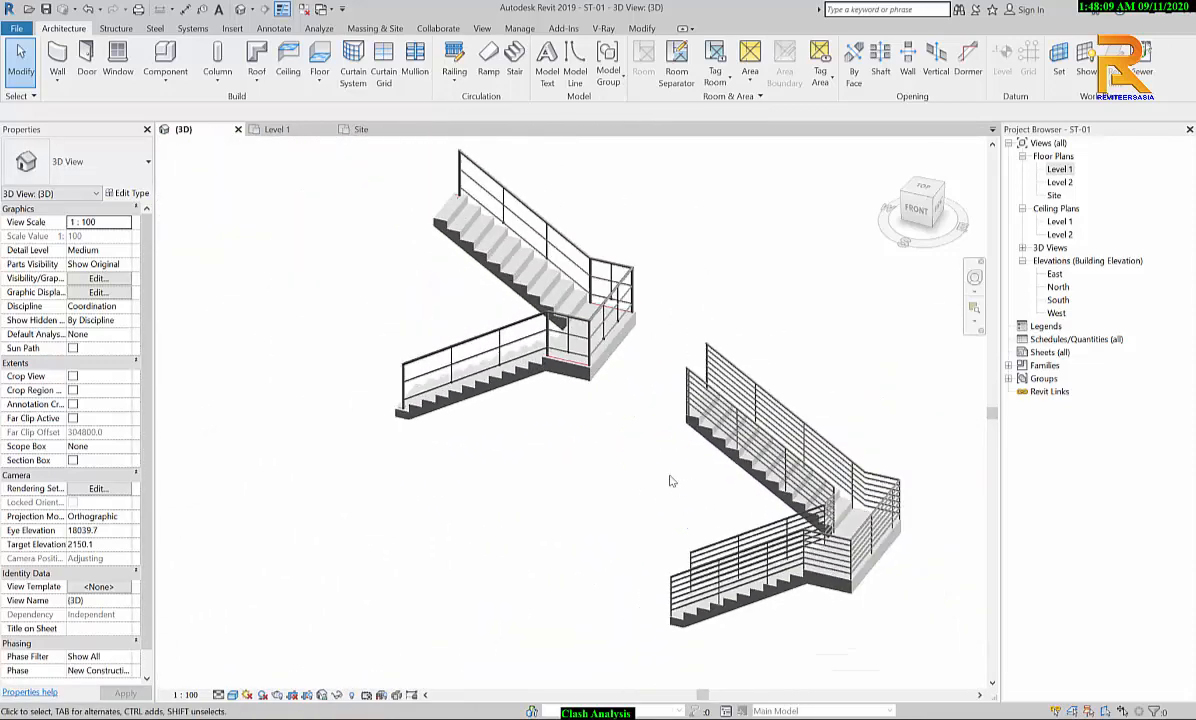
{"action": "middle_click_drag", "start_coordinate": [670, 481], "coordinate": [520, 570], "text": "shift"}
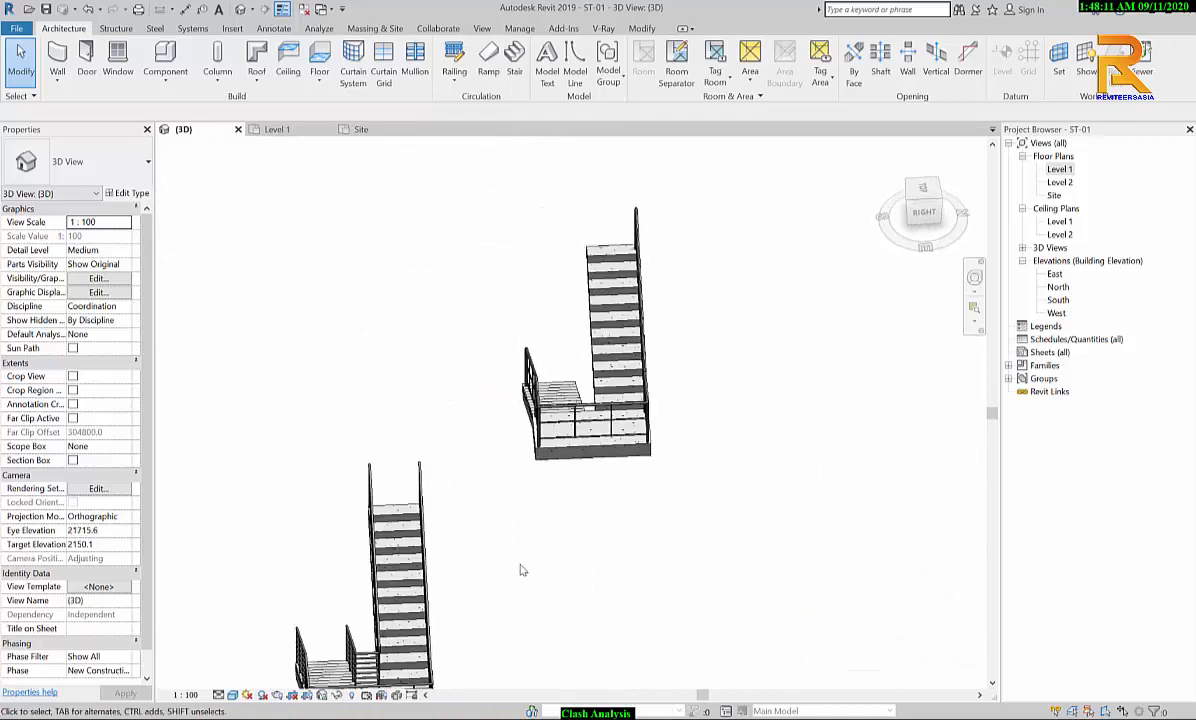